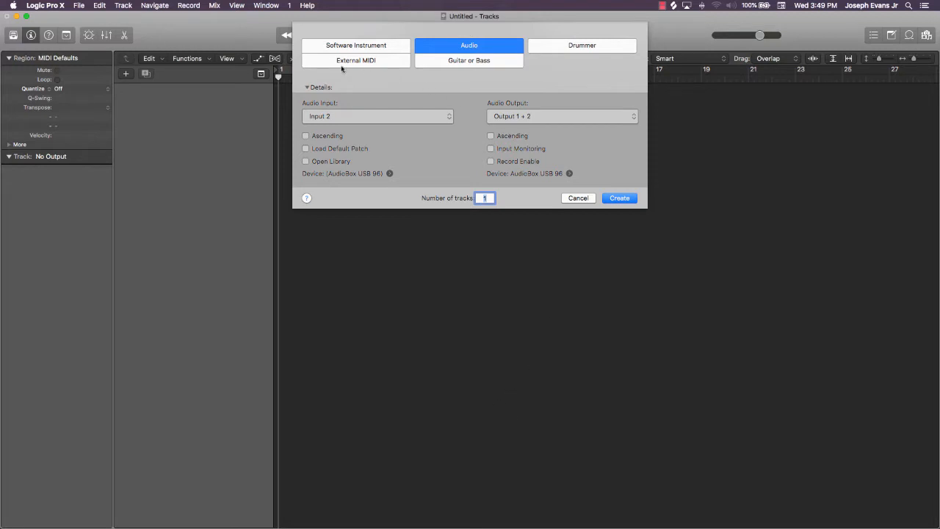
Create one audio track on Input 2 and import all stems from the "global - trackouts - bpm 146" folder into the project
click(619, 198)
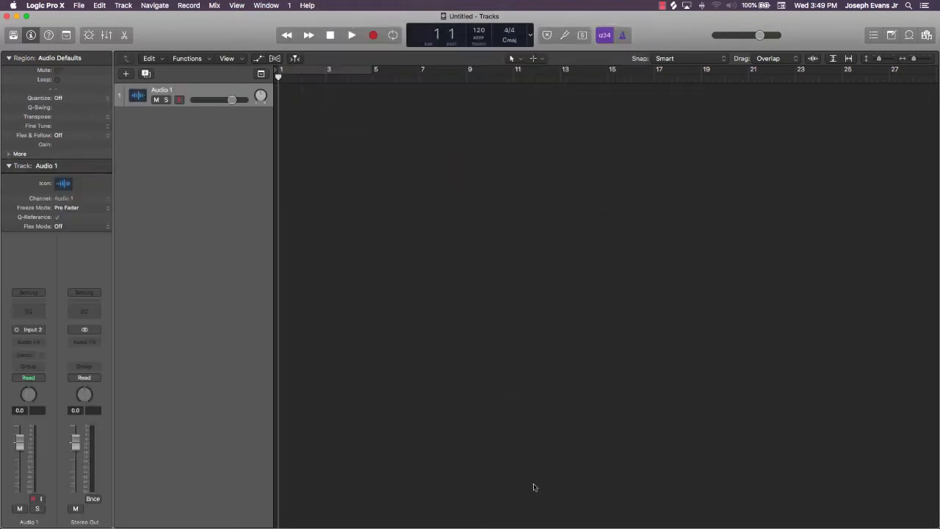
click(268, 518)
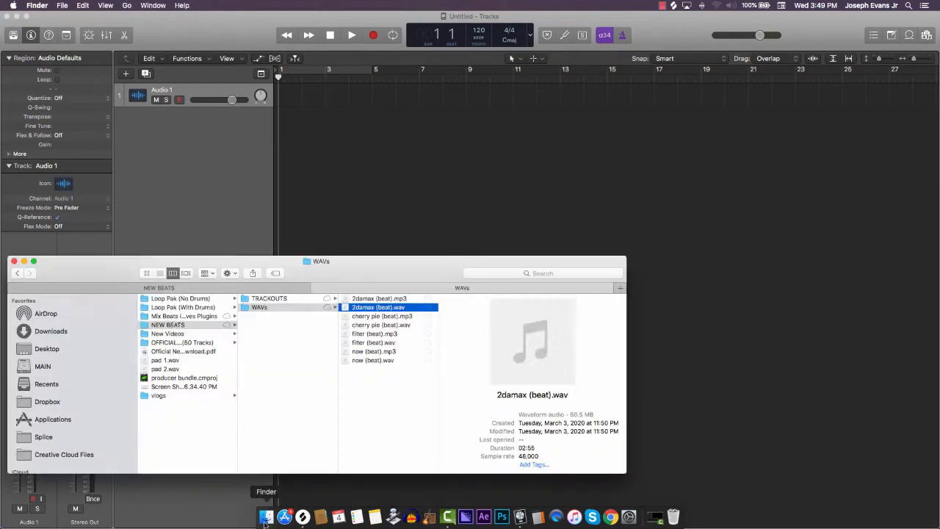
click(270, 299)
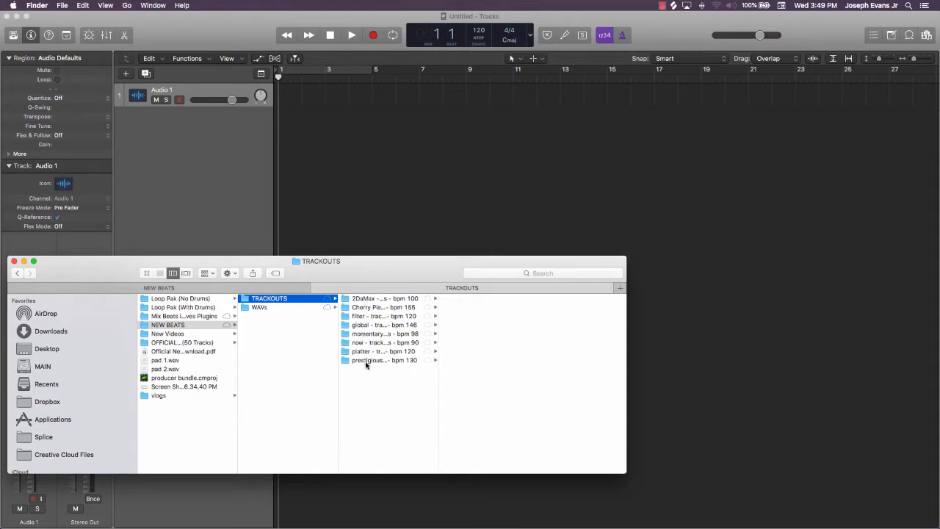
click(372, 326)
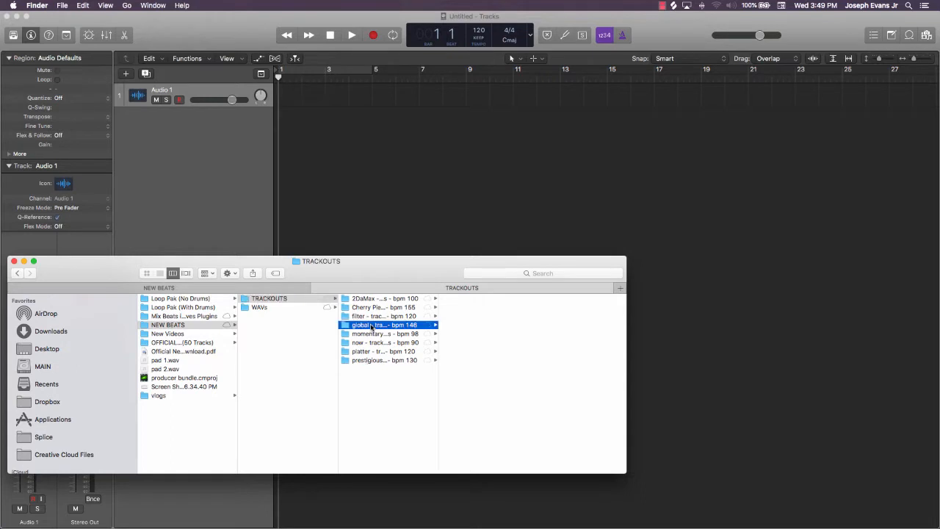
drag(493, 408, 300, 128)
drag(453, 297, 478, 169)
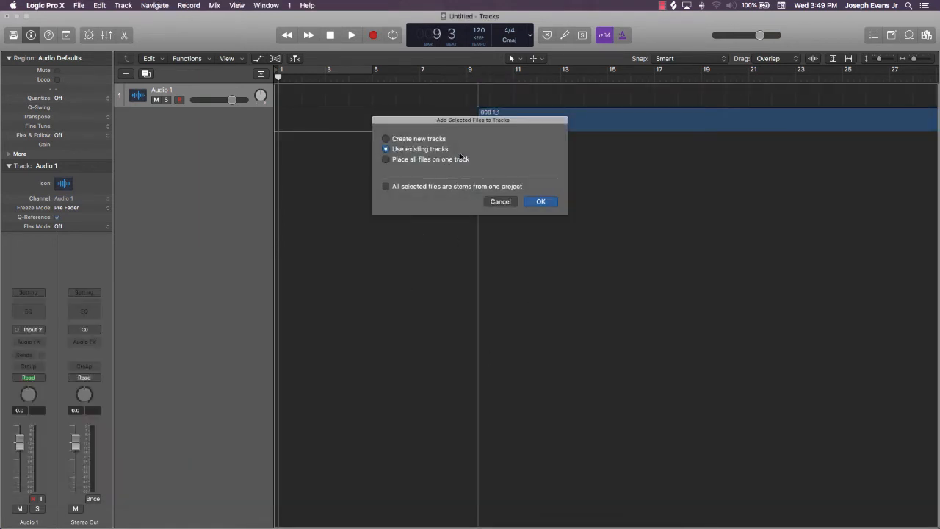
click(541, 202)
Move all the imported stem regions together so they start at bar 1
mouse_move(441, 526)
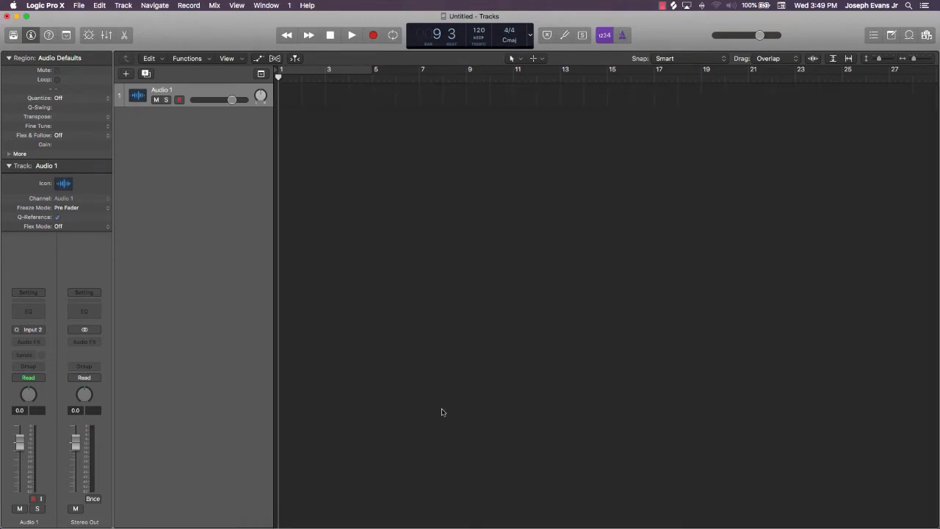
click(267, 519)
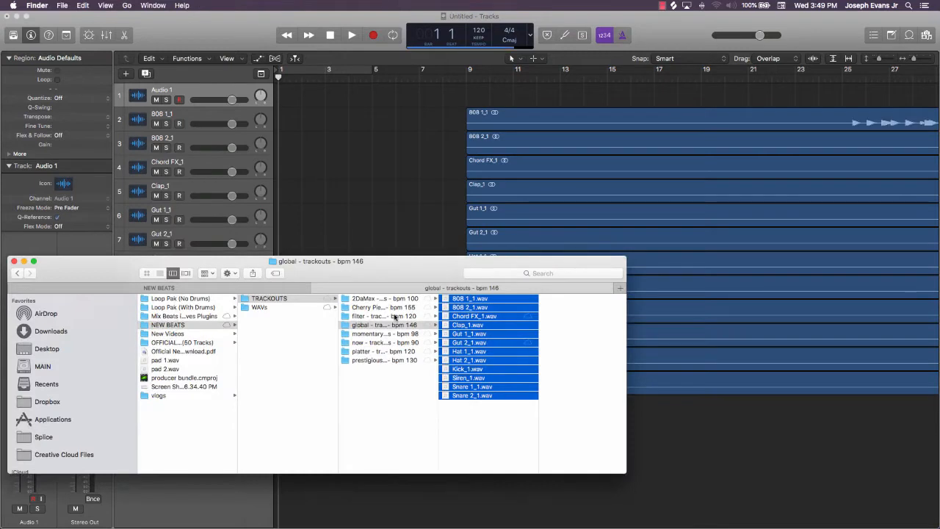
click(399, 116)
drag(413, 116, 550, 342)
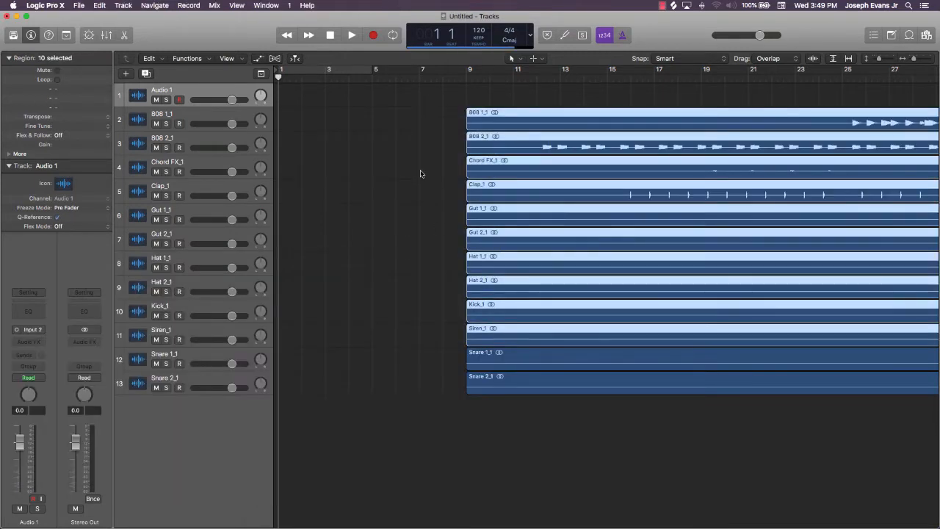
drag(425, 126, 364, 390)
click(389, 438)
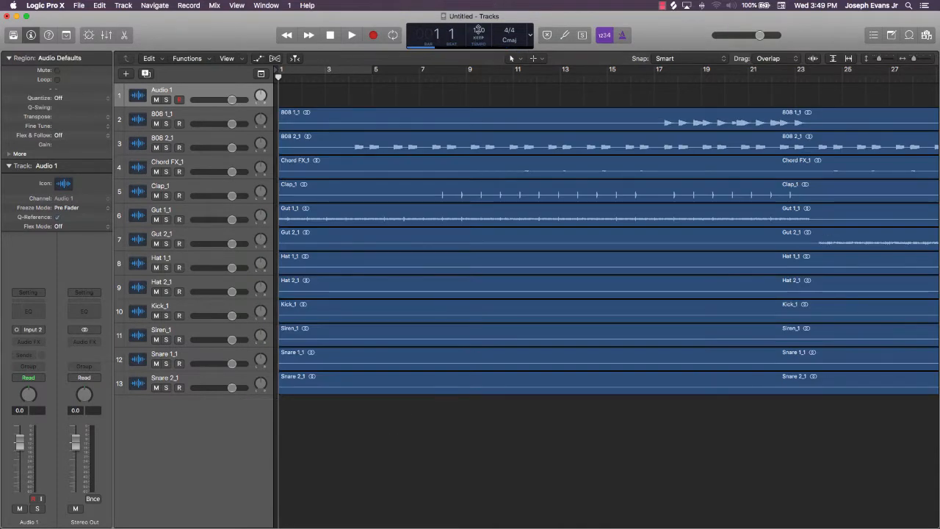
Set the project tempo to 146 BPM
drag(479, 30, 483, 1)
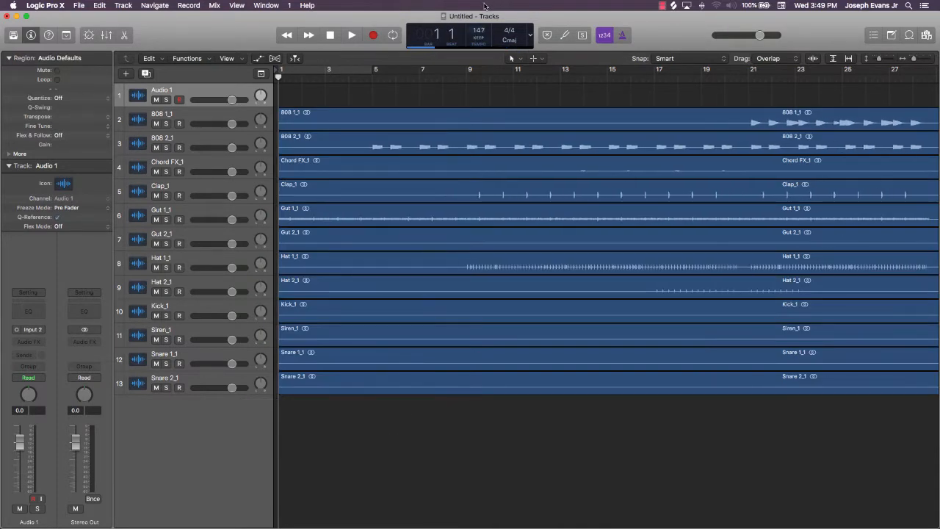
scroll(558, 136, right, 20)
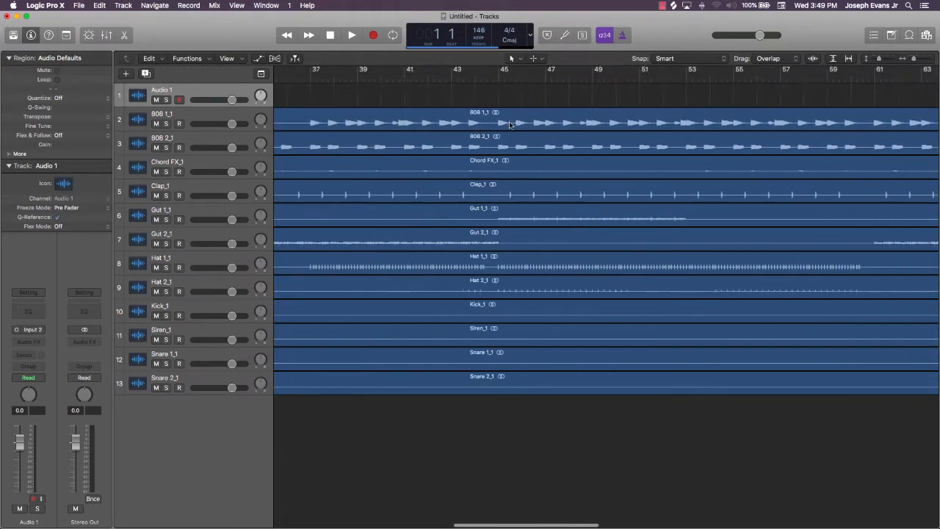
scroll(518, 139, right, 5)
Delete the empty Audio 1 track and shorten the project so its end lies just past the longest region, at about bar 110
scroll(533, 175, down, 10)
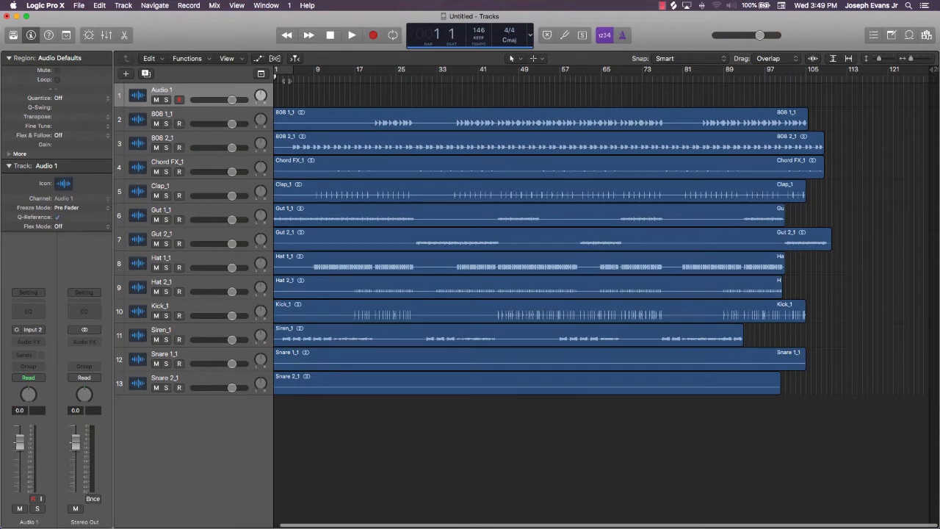
key(super+BackSpace)
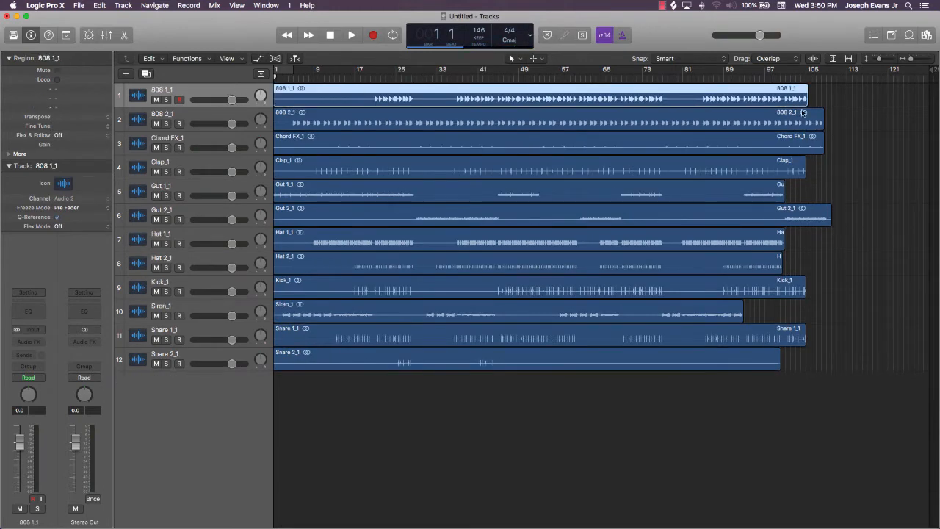
mouse_move(928, 71)
mouse_down()
mouse_move(892, 80)
mouse_move(838, 140)
mouse_move(848, 242)
mouse_up()
click(821, 250)
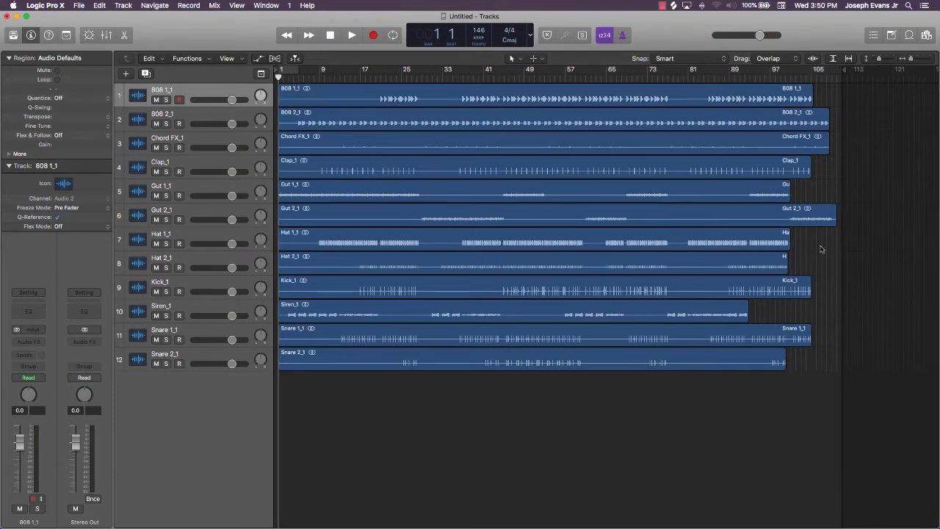
key(Return)
Rename the first two tracks 808 1 and 808 2, dropping the "_1" suffix
double_click(163, 90)
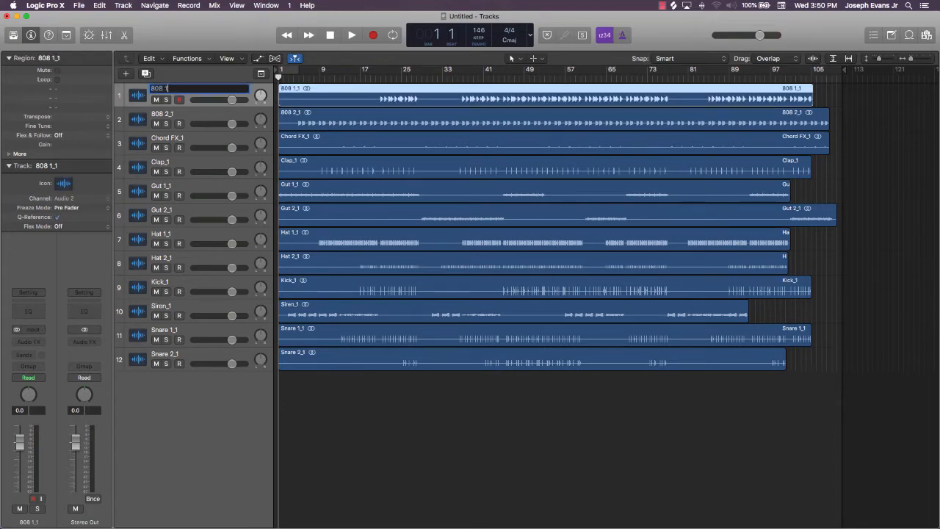
key(Return)
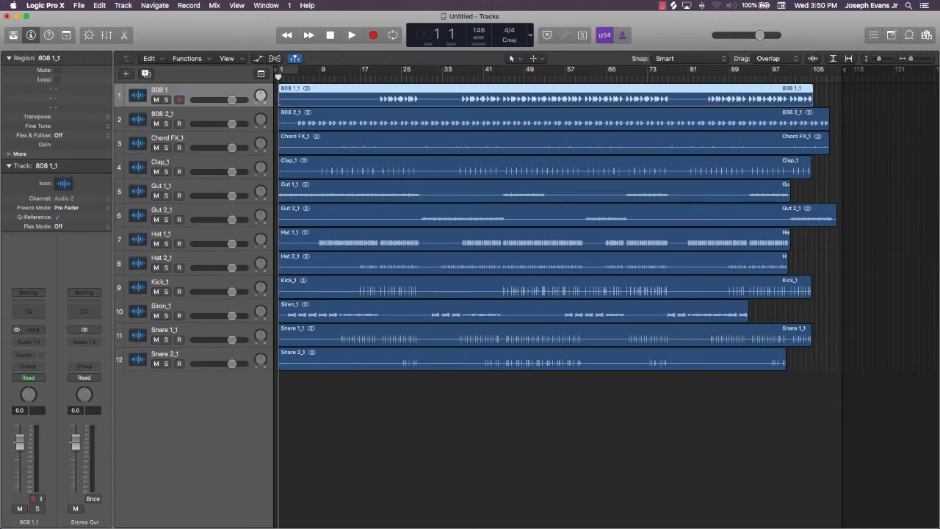
double_click(164, 114)
key(Right)
key(BackSpace)
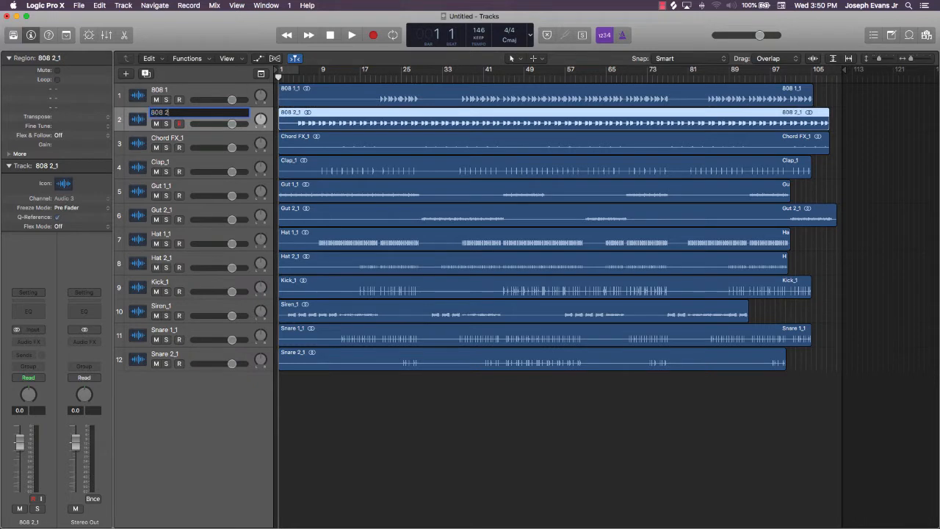
key(Return)
Rename tracks 3 and 4 as Chord FX and Clap
key(Down)
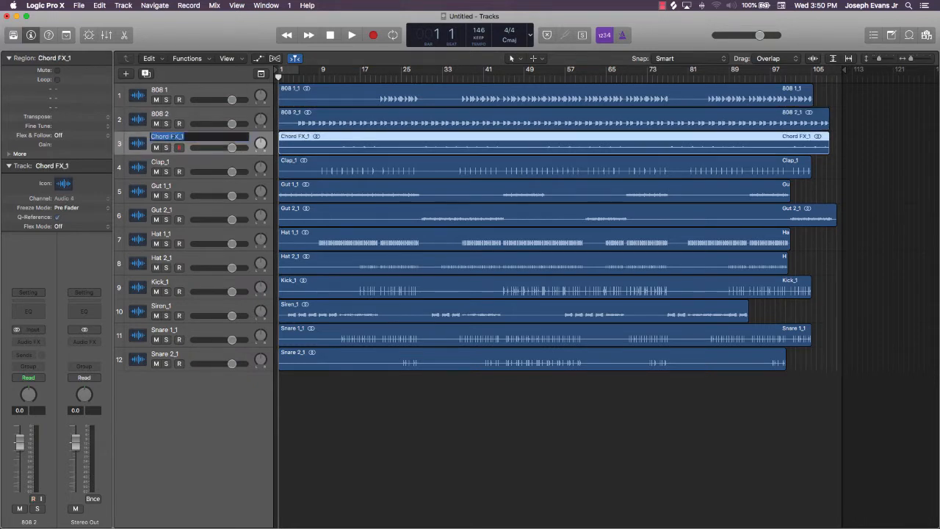
key(shift+n)
key(Return)
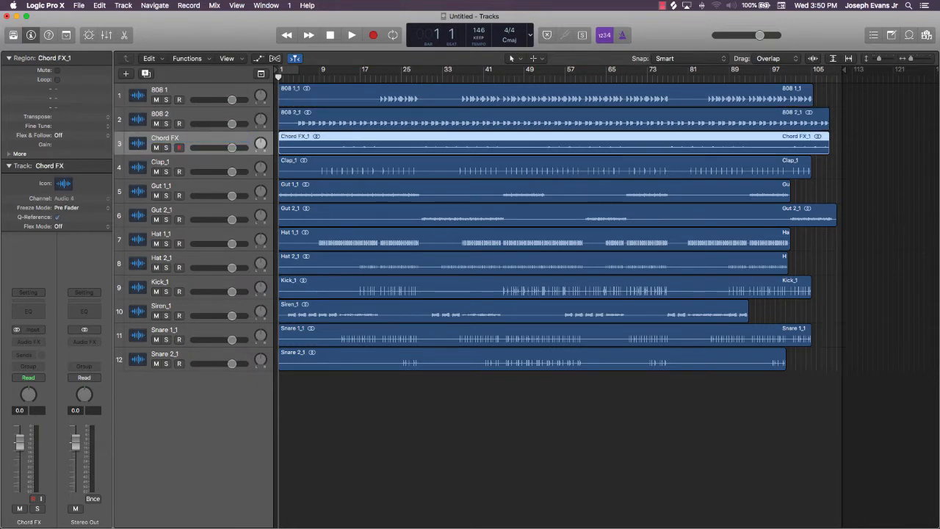
key(Down)
key(shift+n)
key(Right)
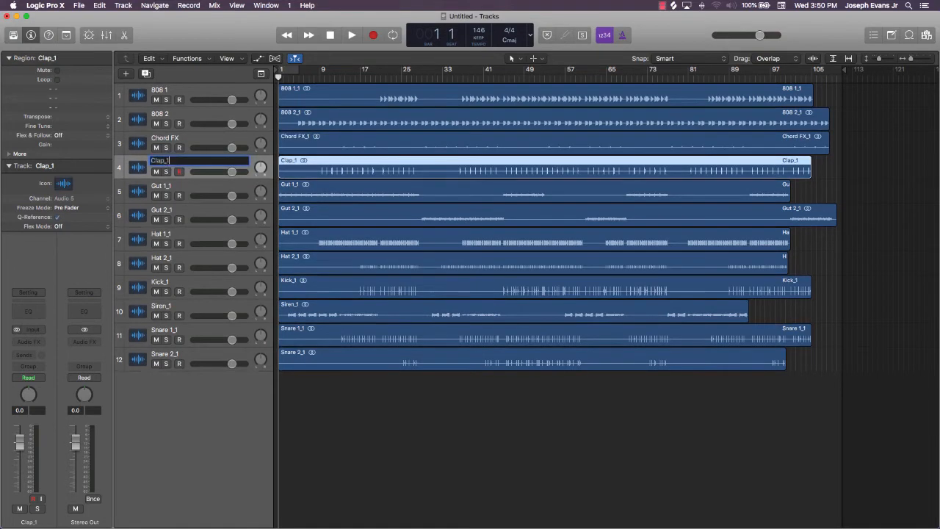
key(BackSpace)
key(Return)
Rename tracks 5 and 6 as Gut 1 and Gut 2
key(Down)
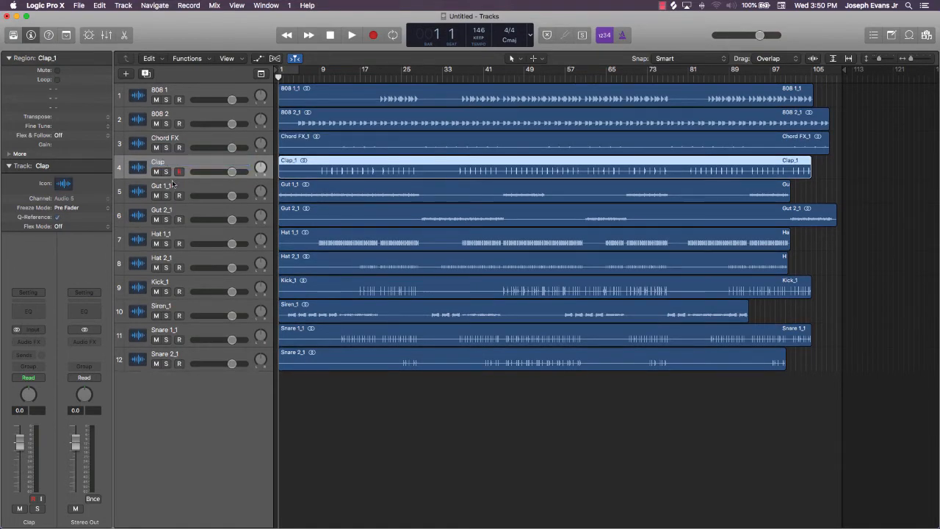
key(shift+n)
key(Right)
key(BackSpace)
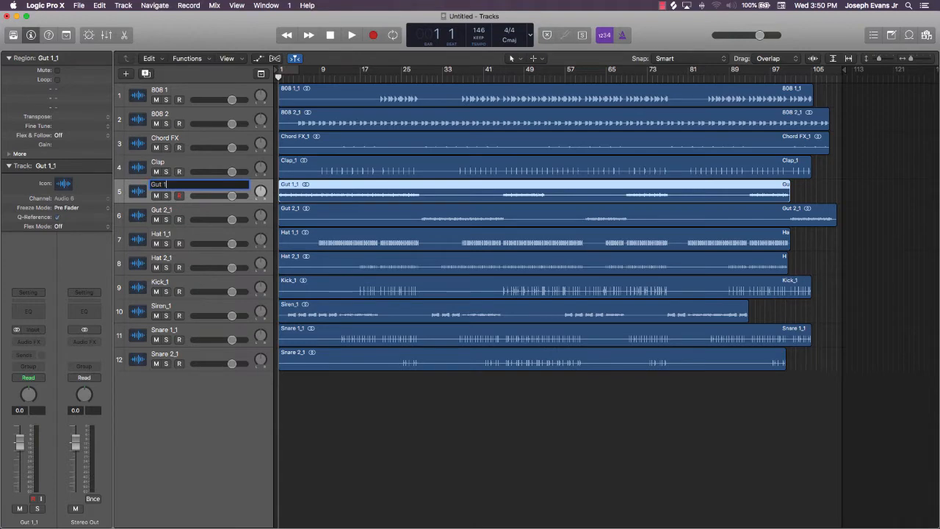
key(Return)
key(Down)
key(shift+n)
key(Right)
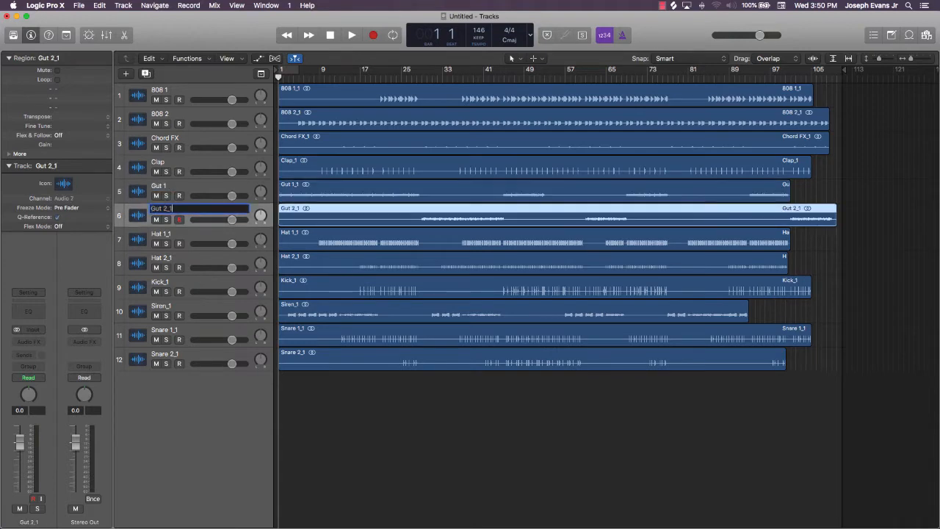
key(Return)
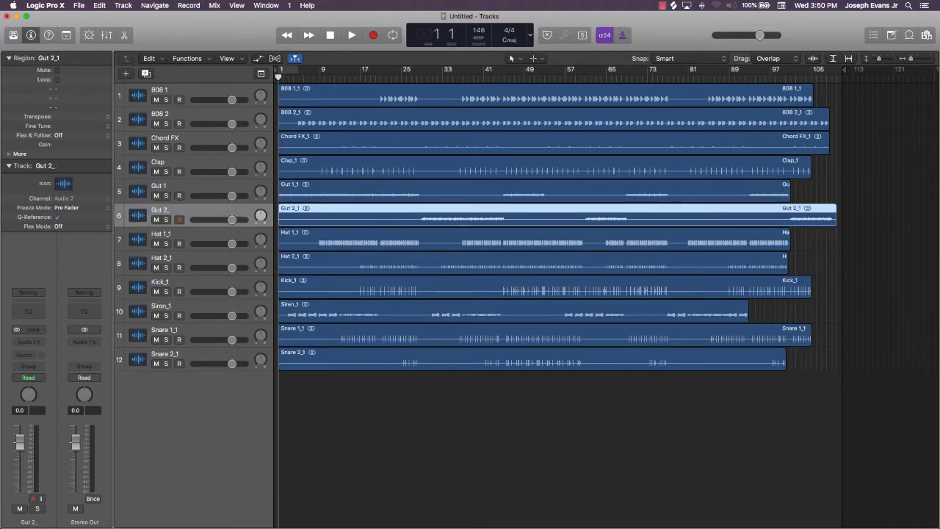
double_click(168, 211)
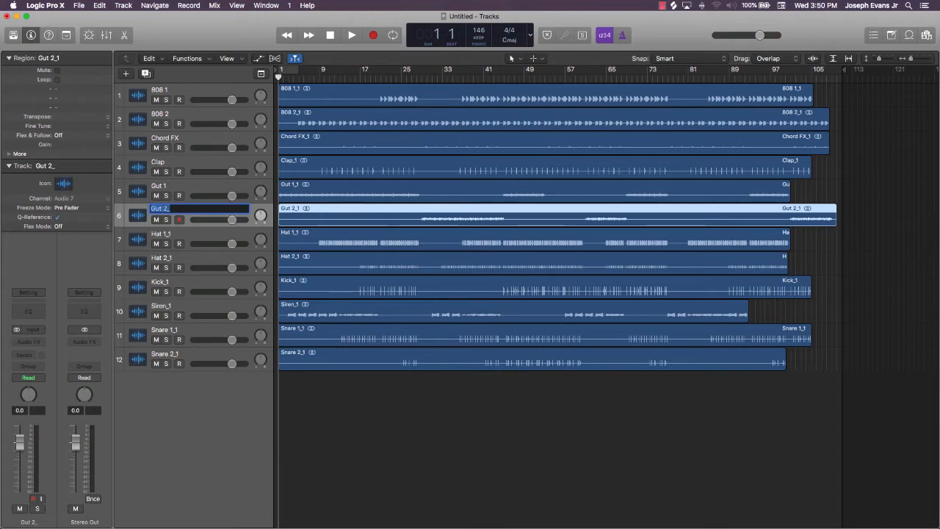
key(Right)
key(Return)
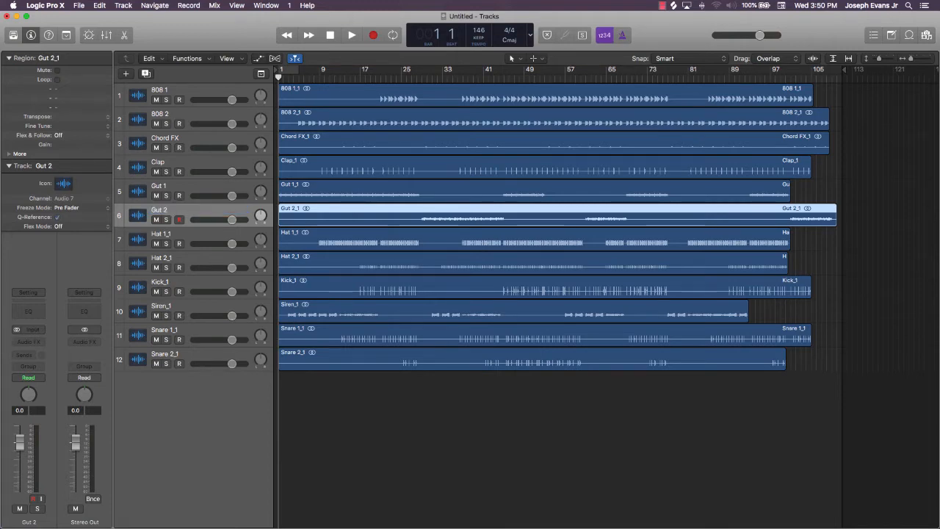
Rename tracks 7 and 8 as Hat 1 and Hat 2
click(165, 235)
double_click(165, 235)
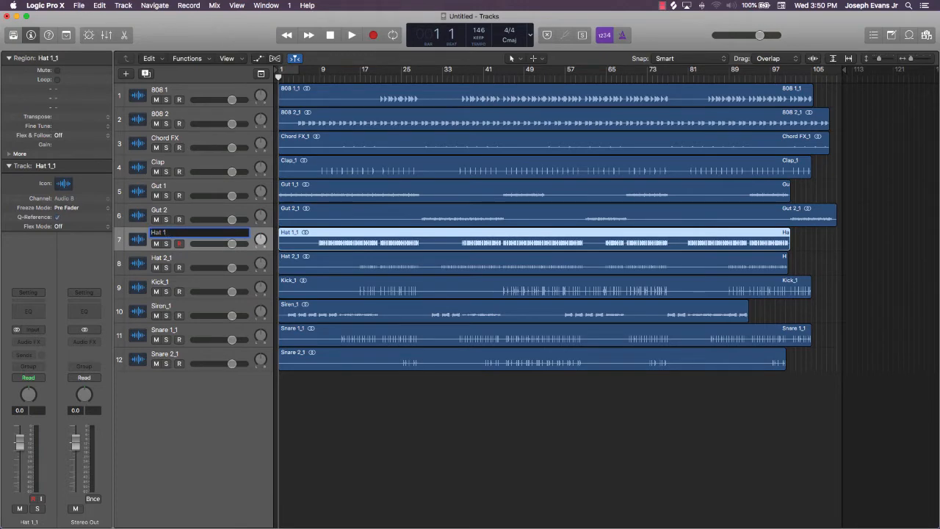
key(Return)
click(166, 258)
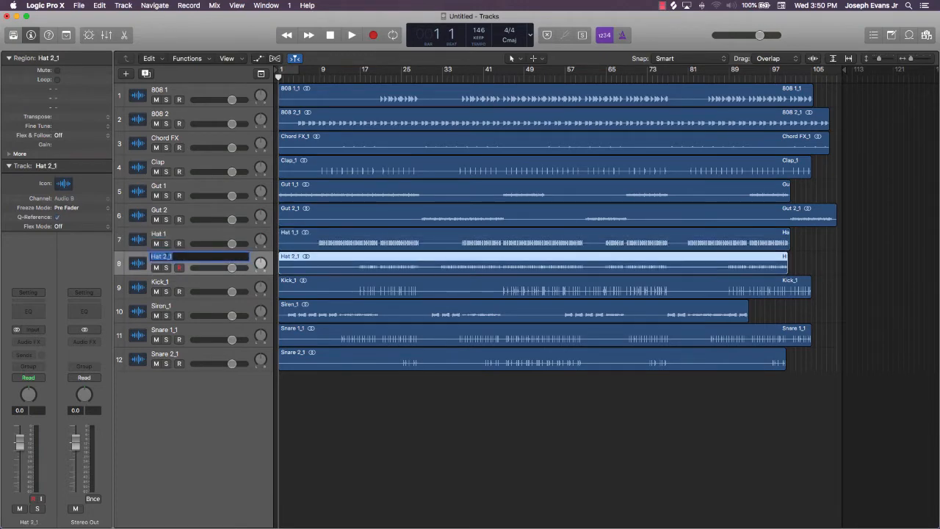
double_click(166, 258)
key(BackSpace)
key(Return)
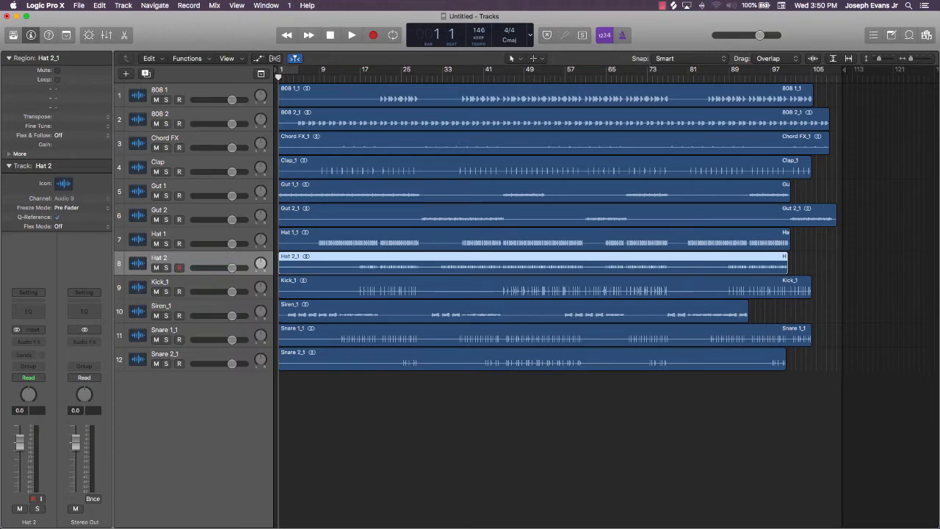
Rename tracks 9 and 10 as Kick and Siren
click(174, 285)
double_click(174, 285)
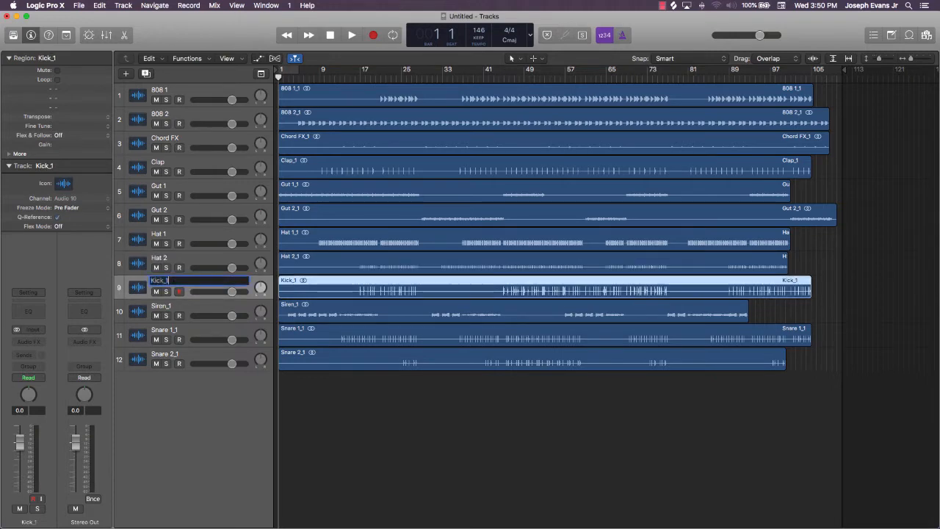
key(BackSpace)
key(Return)
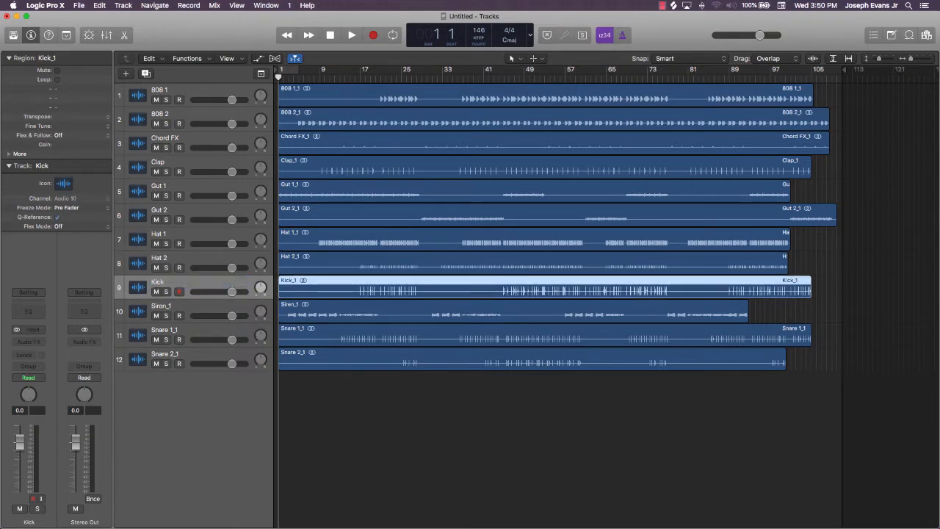
double_click(172, 305)
click(173, 305)
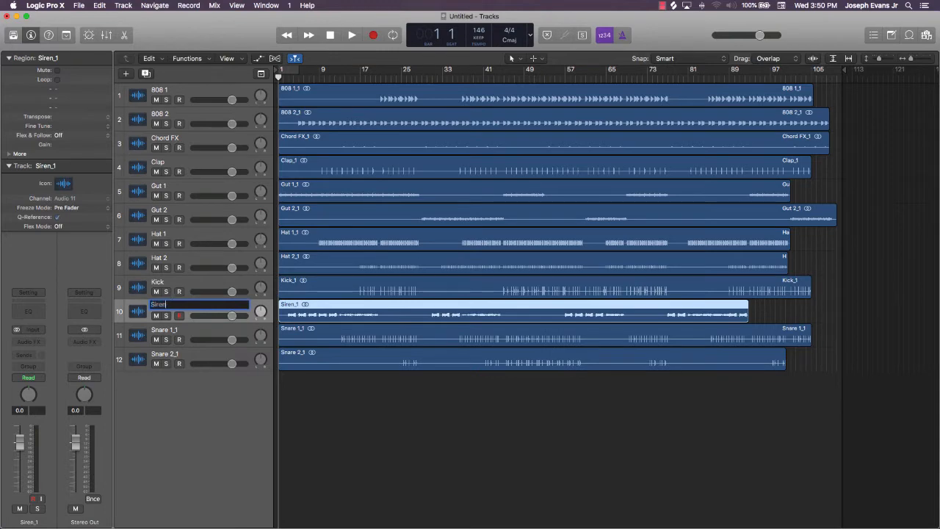
key(Return)
Rename the last two tracks Snare 1 and Snare 2
double_click(164, 328)
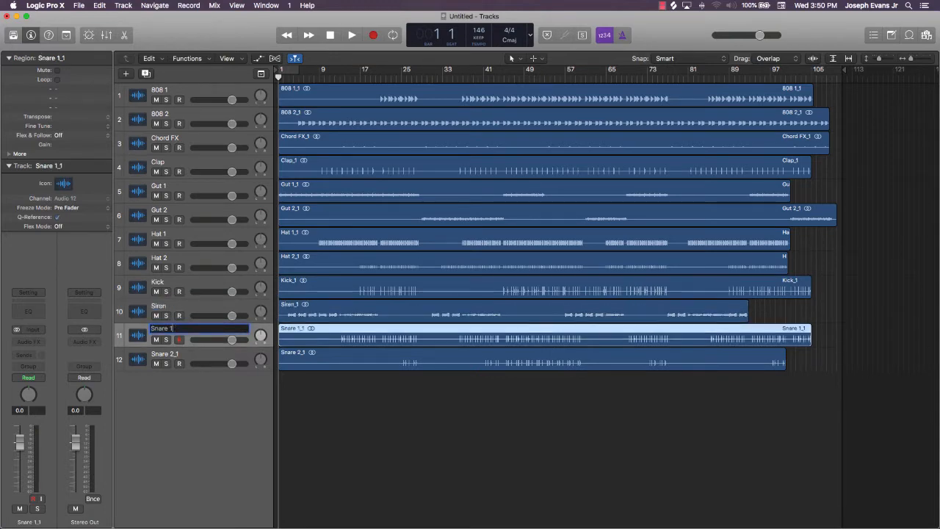
key(Return)
double_click(174, 355)
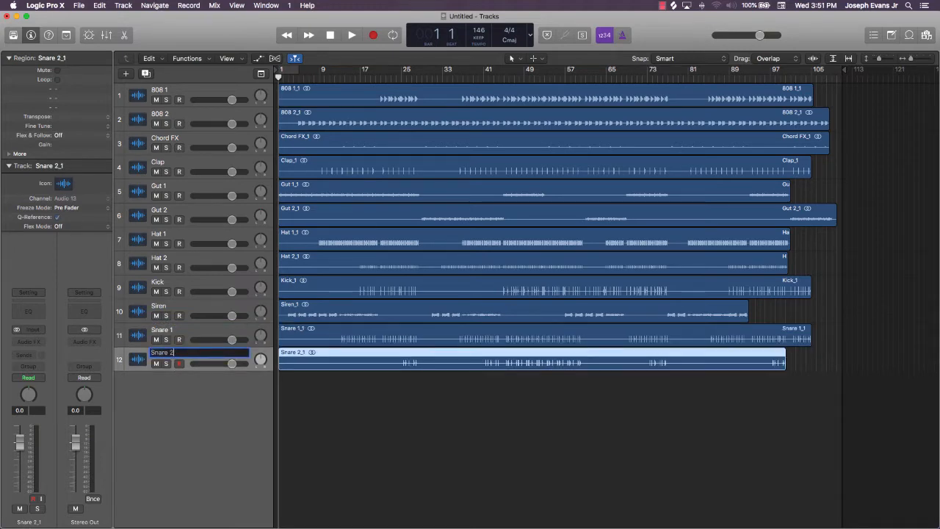
key(Return)
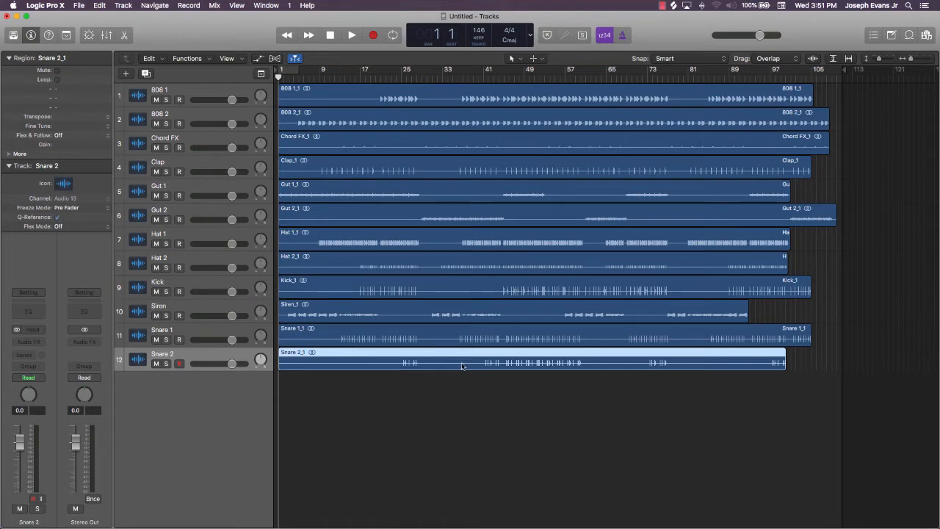
Rename all twelve audio regions after their tracks
click(484, 405)
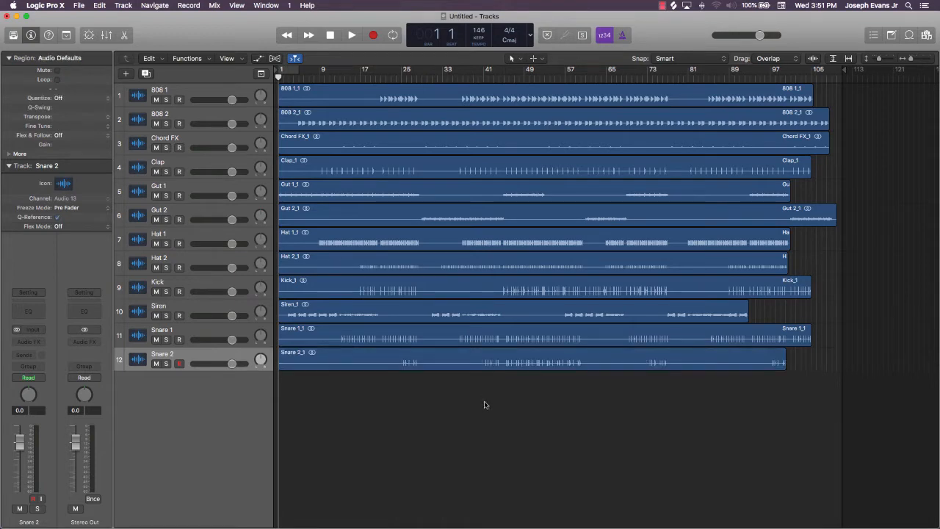
key(super+a)
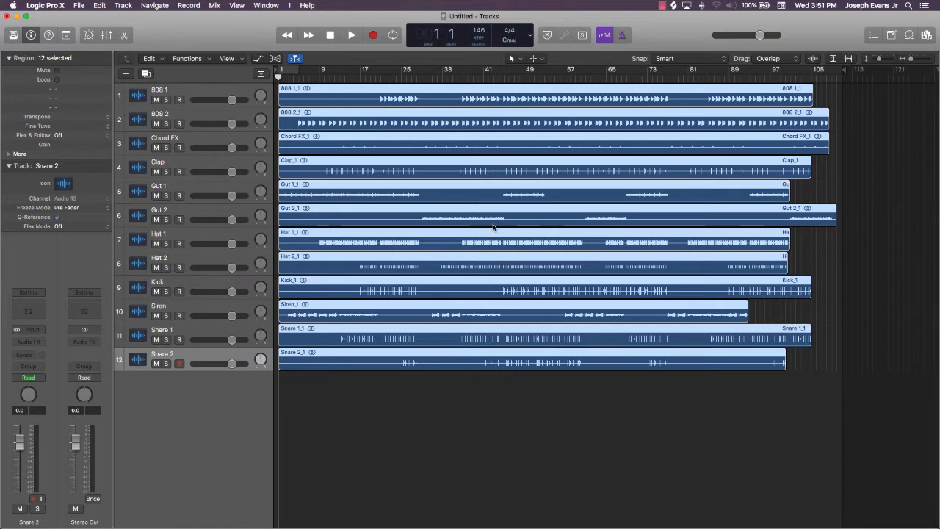
key(alt+shift+n)
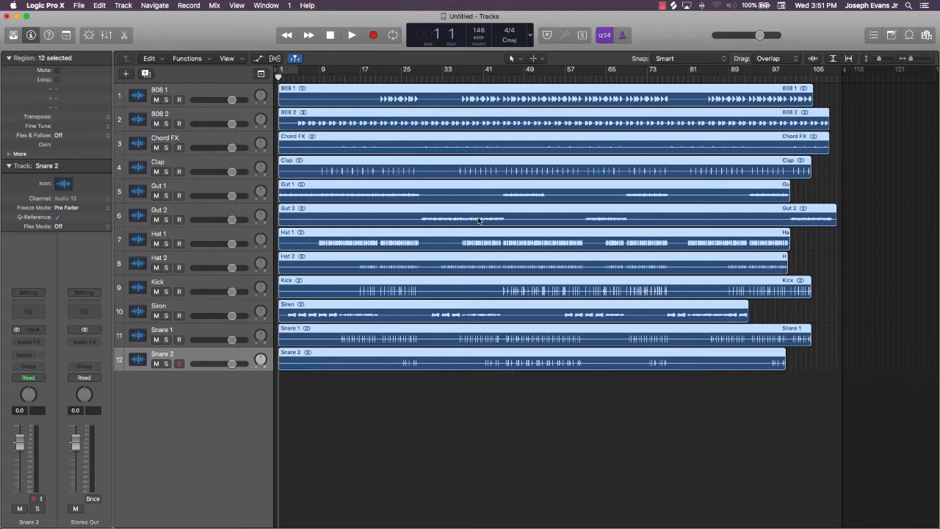
Show the mixer and lower the volume of all twelve tracks together to -9.2 dB
click(106, 34)
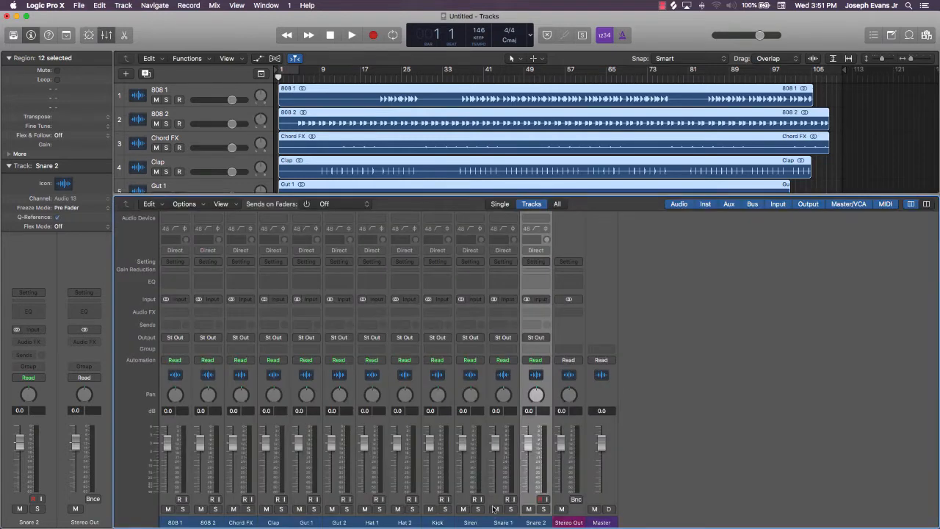
key(super+a)
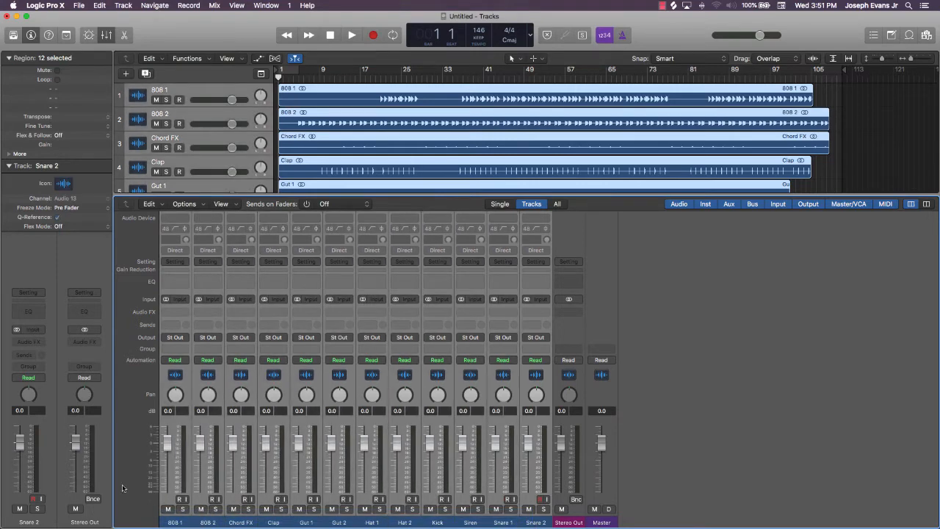
drag(165, 443, 168, 465)
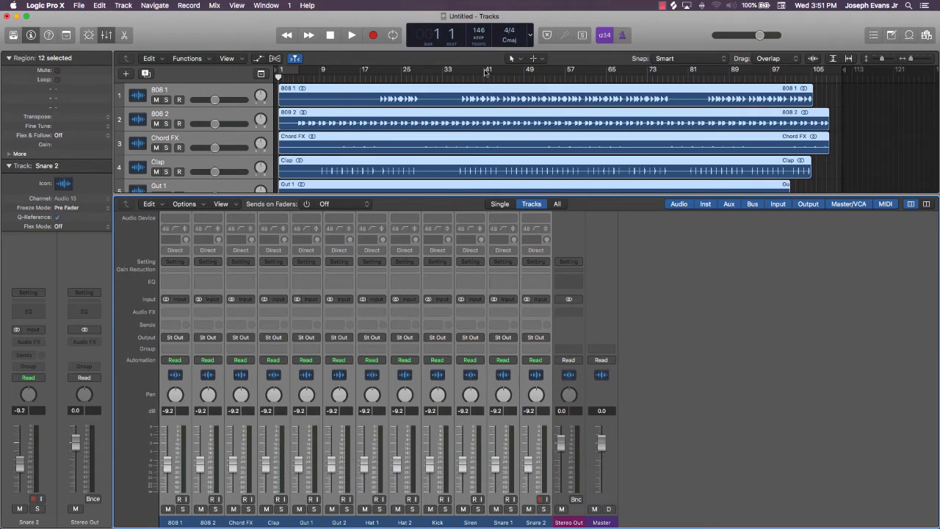
Set a cycle range from bar 41 to bar 57 and play a short part of the beat
drag(485, 71, 565, 71)
key(space)
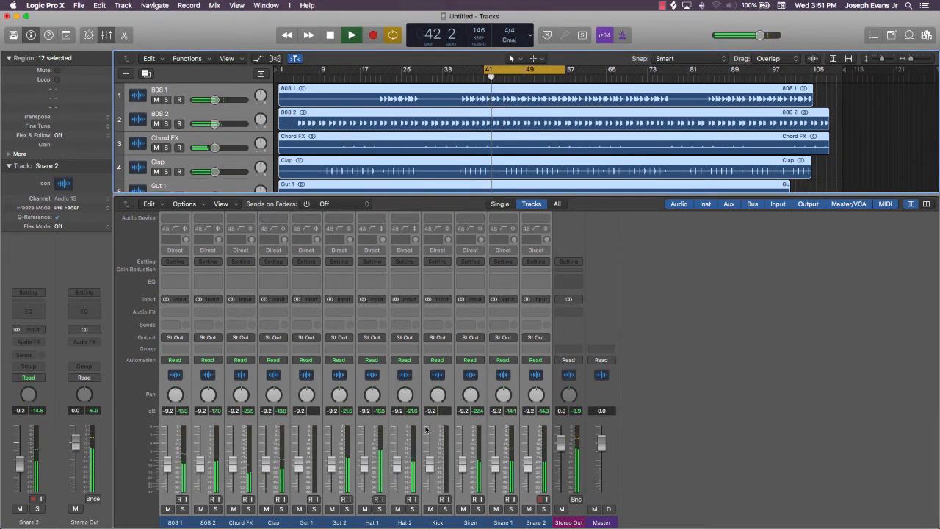
key(space)
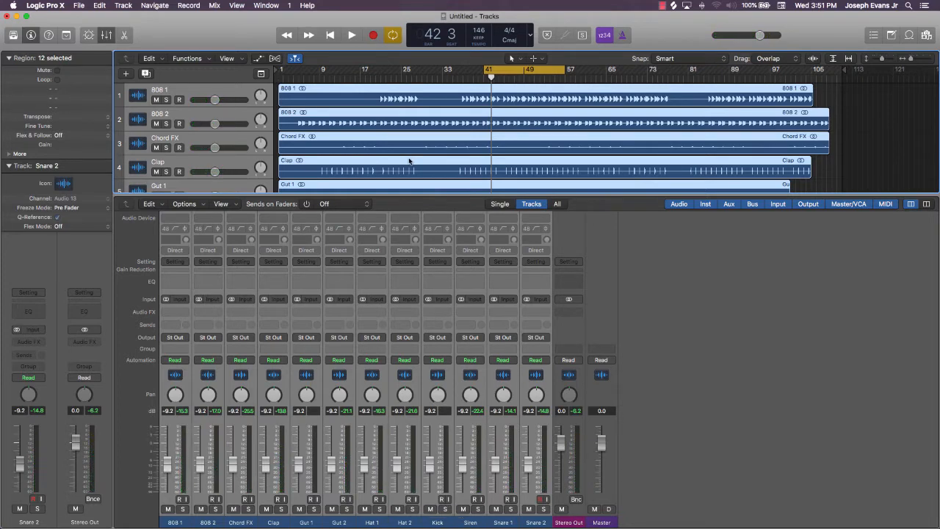
Turn off the cycle range and hide the mixer, leaving no regions selected
scroll(414, 154, down, 3)
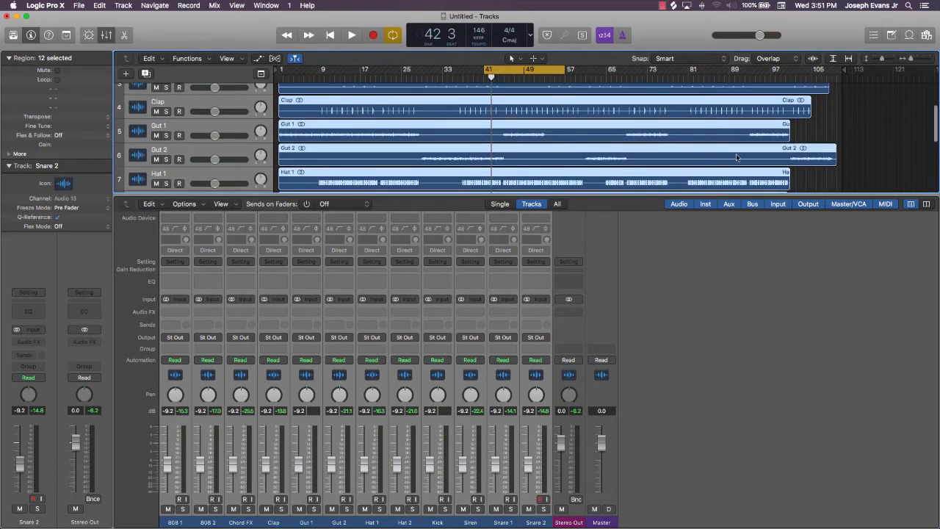
click(828, 134)
click(550, 75)
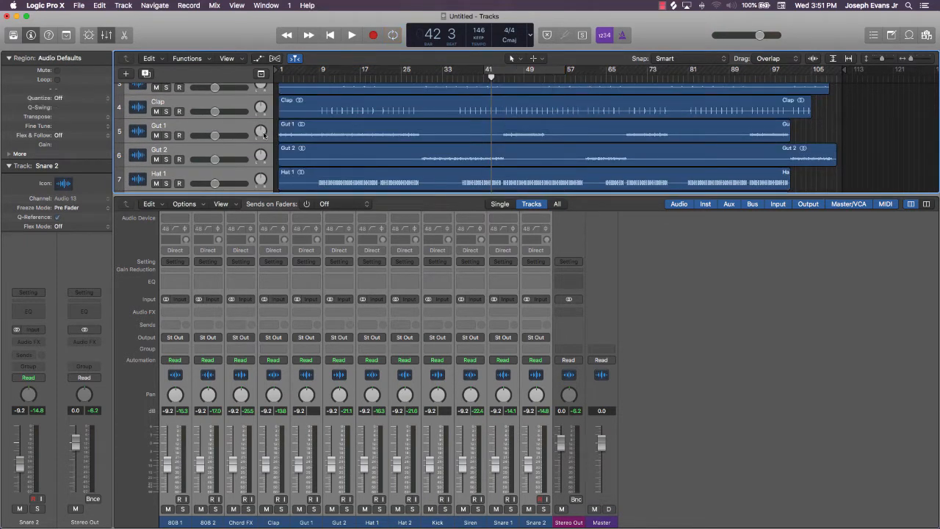
scroll(233, 138, up, 3)
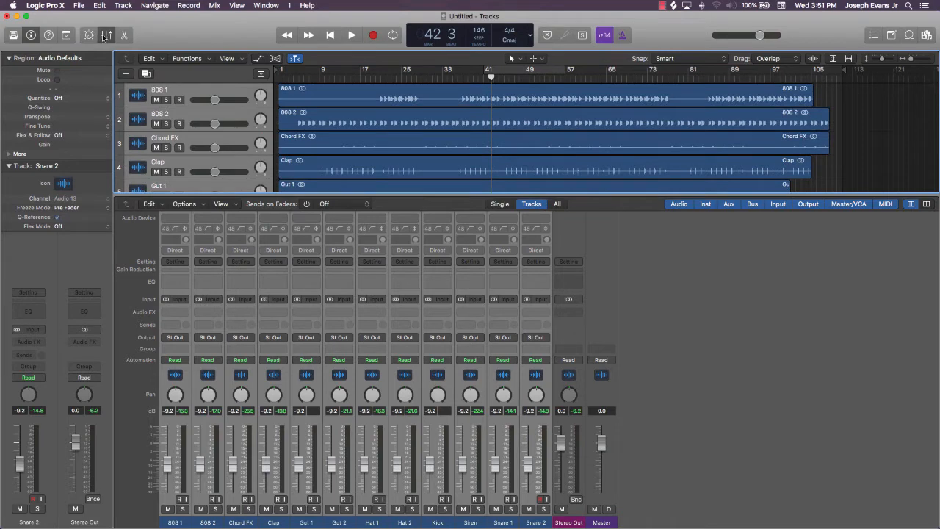
click(107, 34)
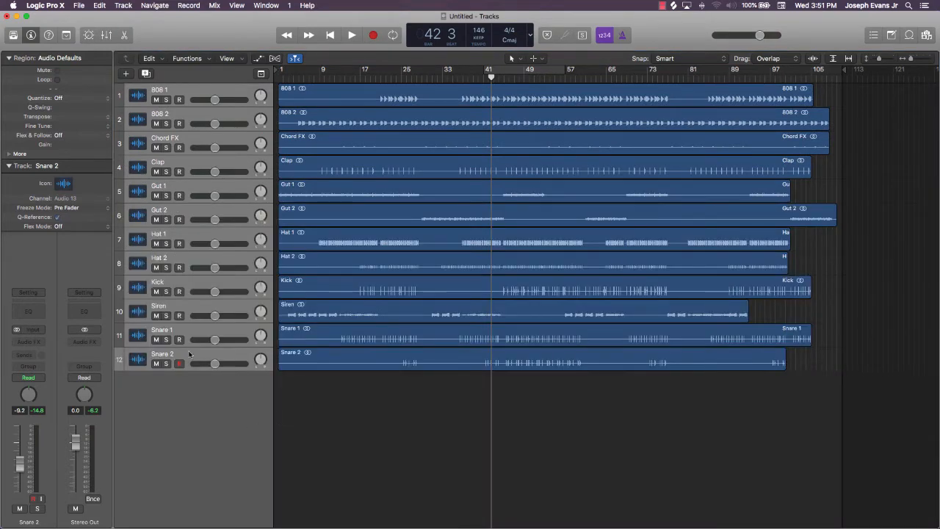
Reorder the tracks so Kick comes first, Hat 1 and Hat 2 follow Clap, and Chord FX sits below Gut 2
click(189, 355)
drag(187, 285, 185, 78)
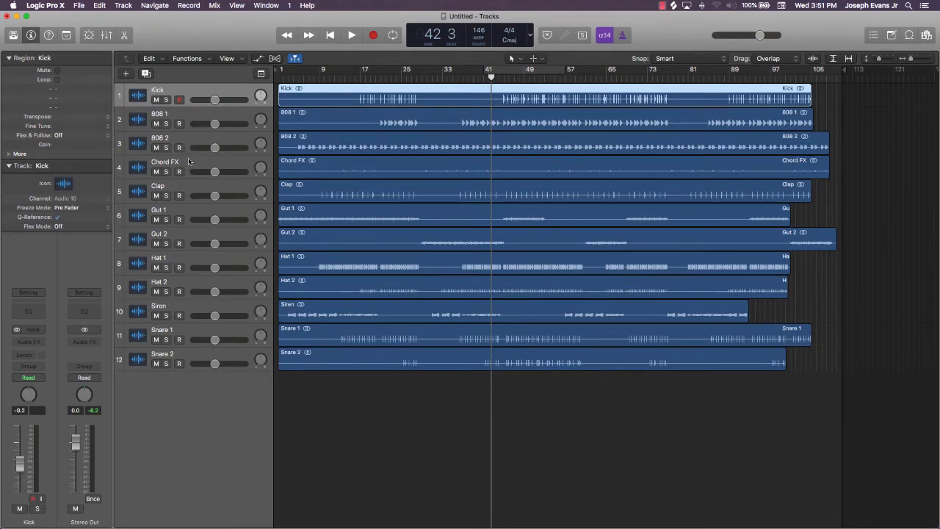
drag(189, 161, 177, 218)
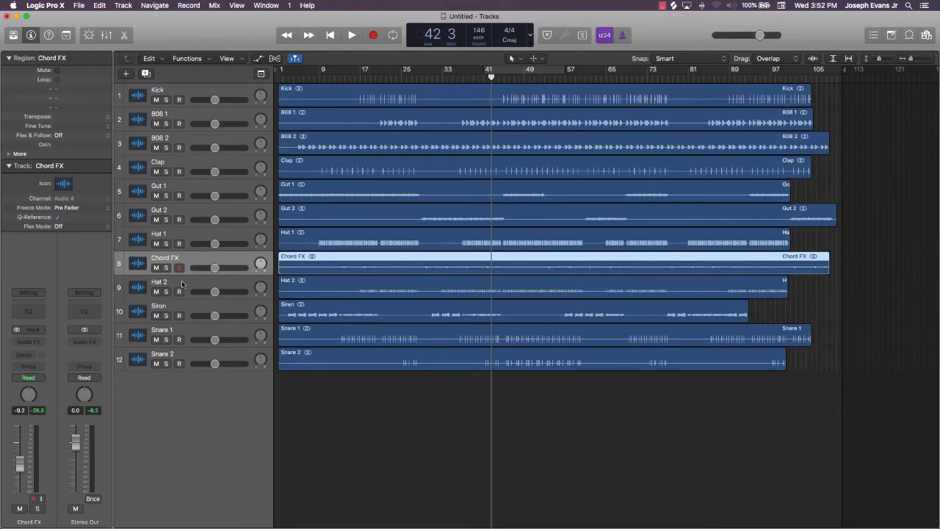
drag(182, 285, 169, 193)
drag(166, 261, 167, 208)
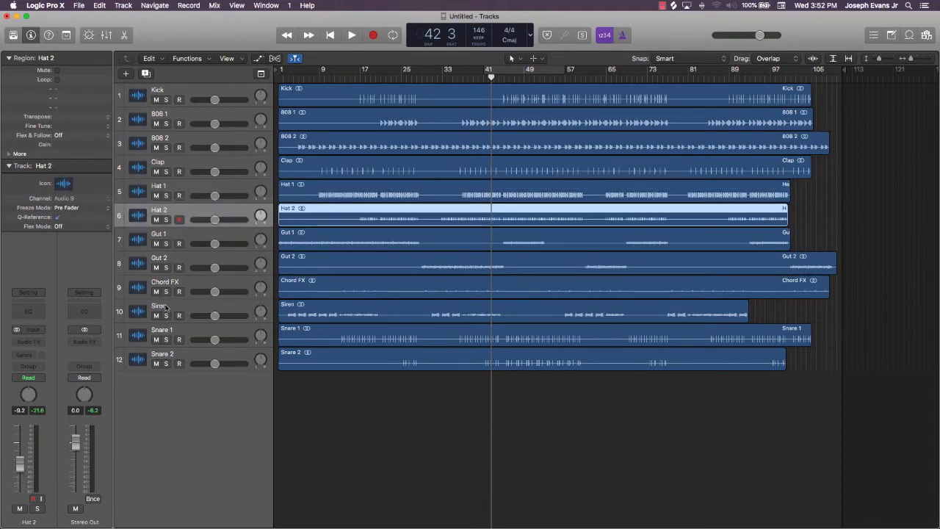
Move the Siren track below Hat 2 and place Snare 1 and Snare 2 directly after Clap
drag(163, 305, 167, 248)
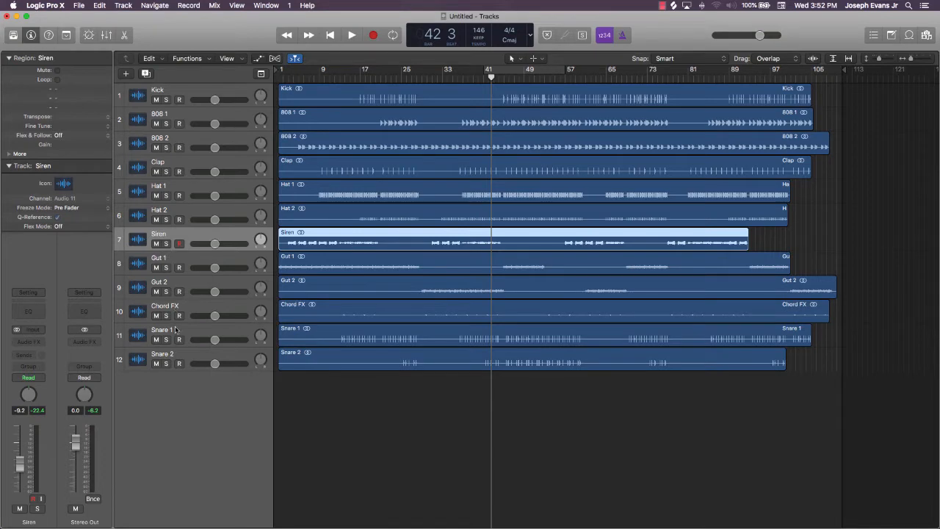
drag(175, 330, 171, 167)
drag(169, 184, 170, 187)
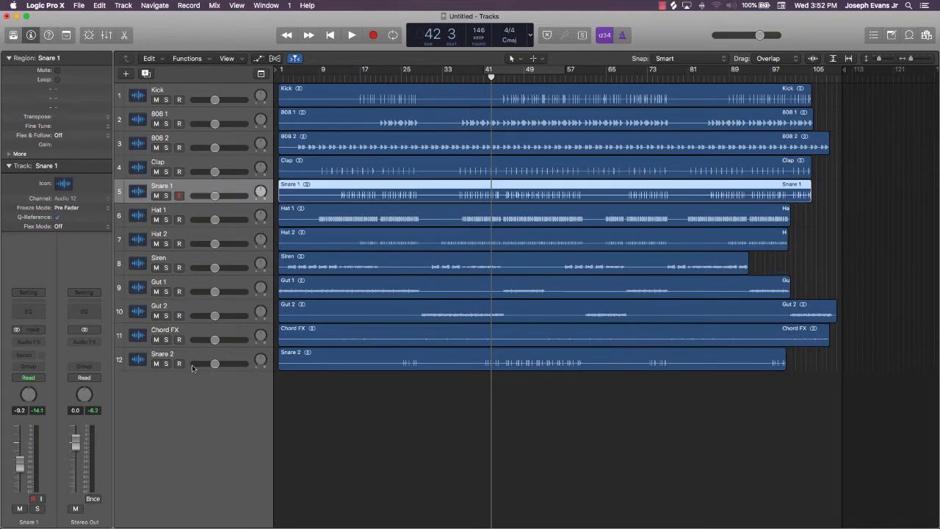
drag(188, 357, 180, 207)
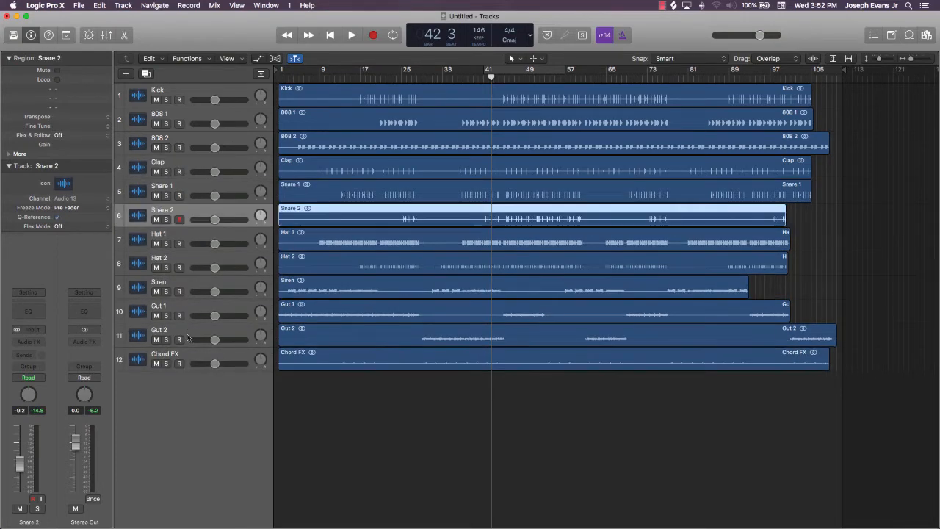
Solo Gut 1, Gut 2 and Chord FX, and play them briefly with the cycle range moved to bars 21 to 37
mouse_move(186, 356)
mouse_down()
mouse_move(182, 282)
mouse_move(188, 378)
mouse_move(188, 367)
mouse_up()
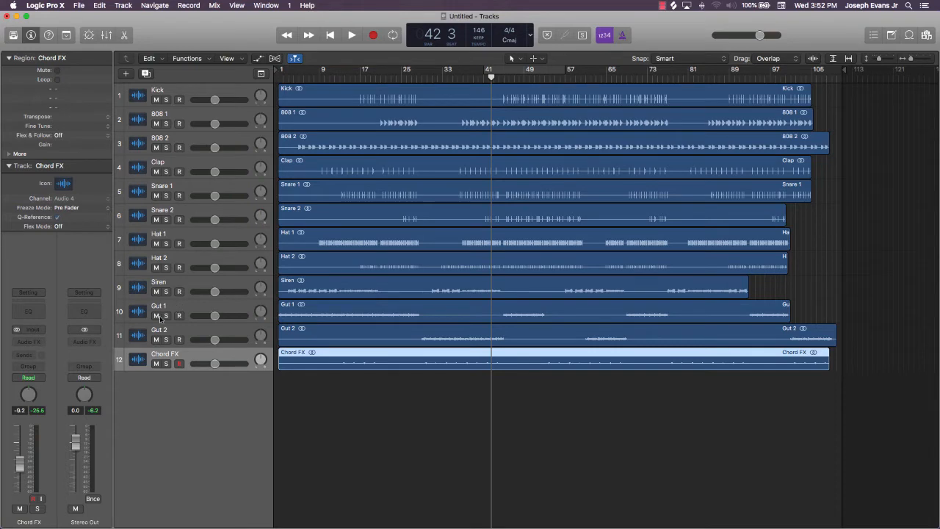
drag(165, 316, 166, 363)
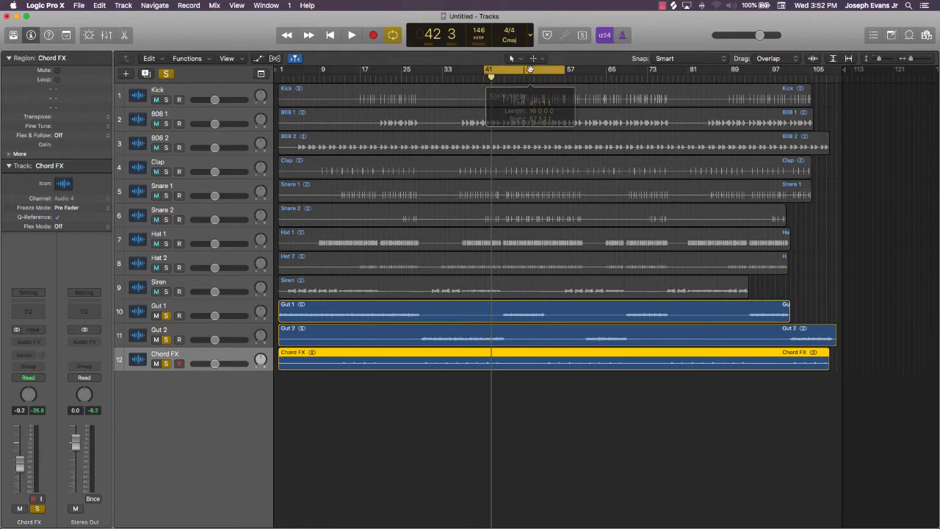
drag(504, 71, 427, 80)
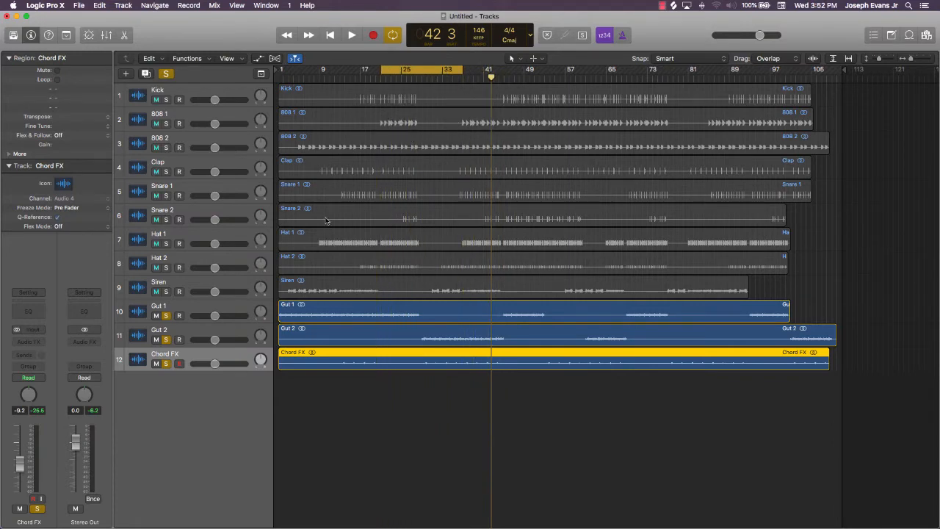
key(space)
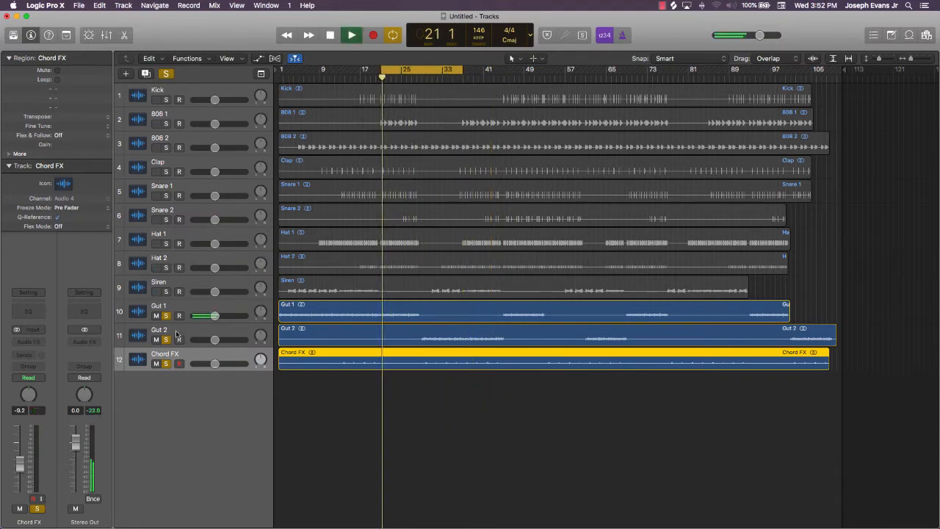
click(196, 309)
key(space)
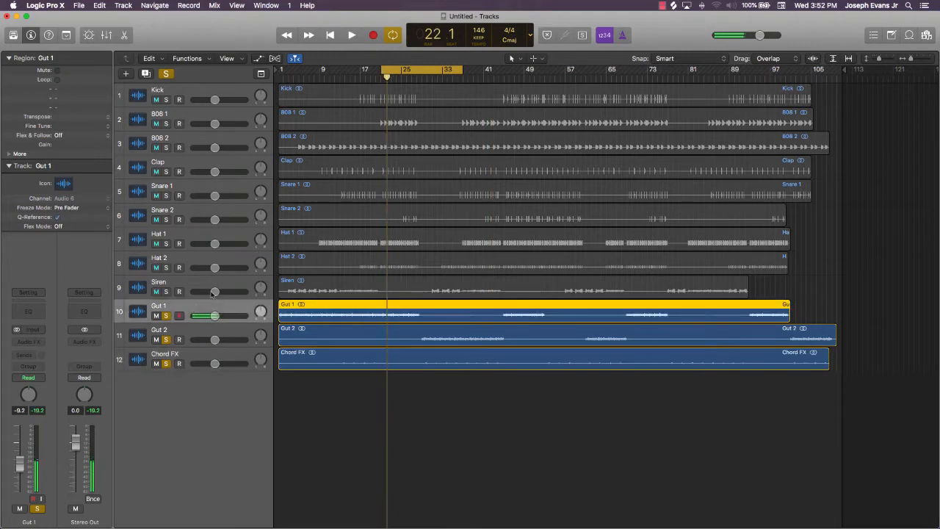
Pull all twelve track faders down to -∞ dB in the mixer and clear the solos on Gut 1, Gut 2 and Chord FX
key(x)
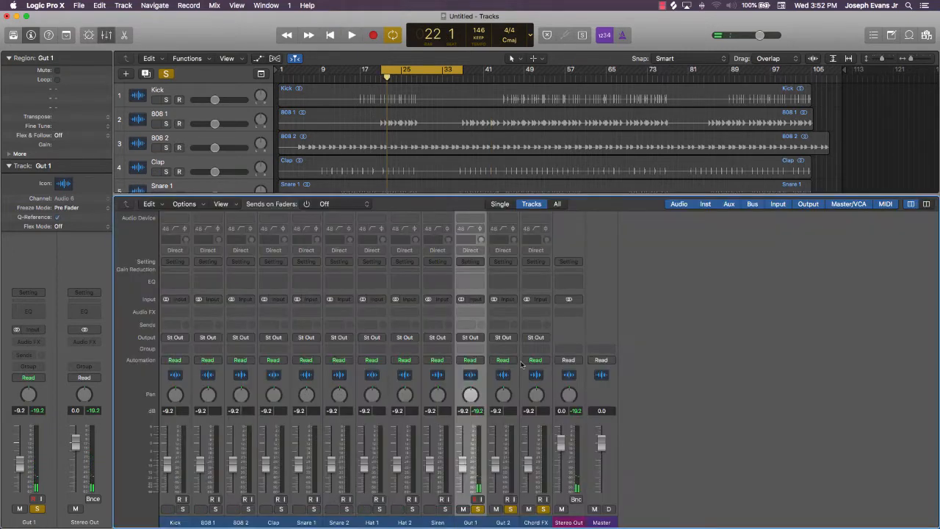
click(538, 521)
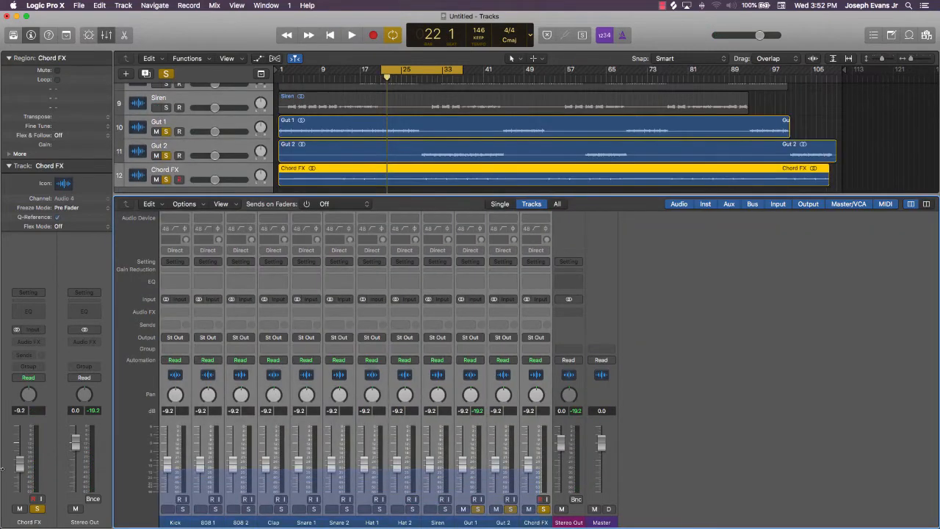
drag(331, 468, 332, 525)
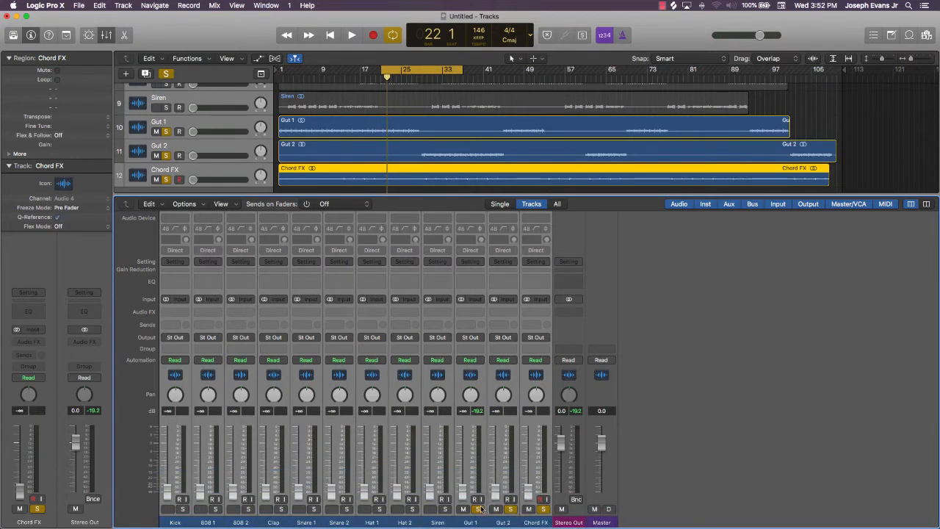
click(479, 509)
click(479, 522)
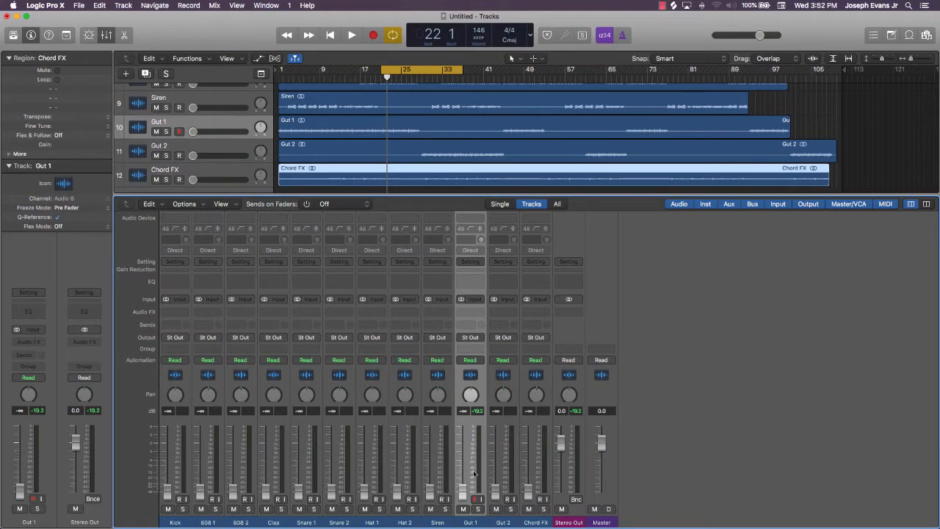
Play the cycled section and raise the Gut 1 and Gut 2 faders to 0.0 dB
scroll(459, 164, down, 1)
key(space)
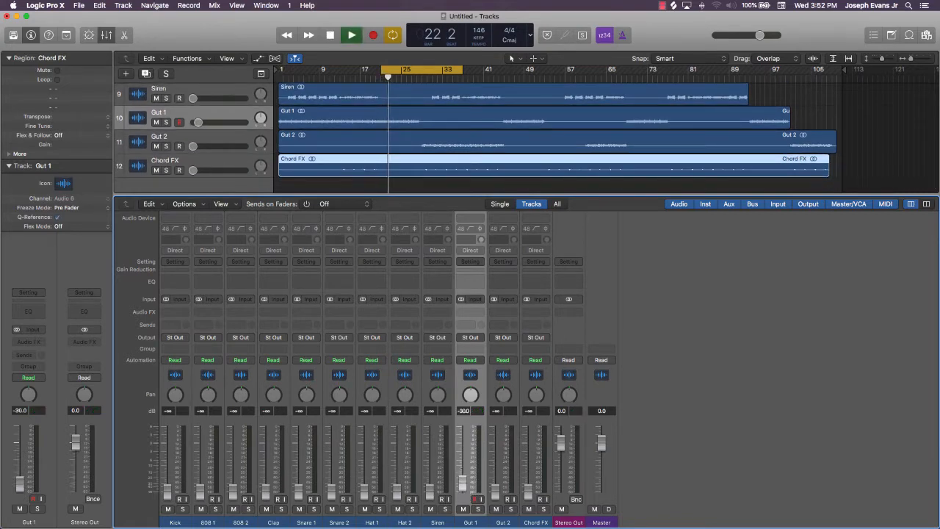
drag(463, 493, 463, 441)
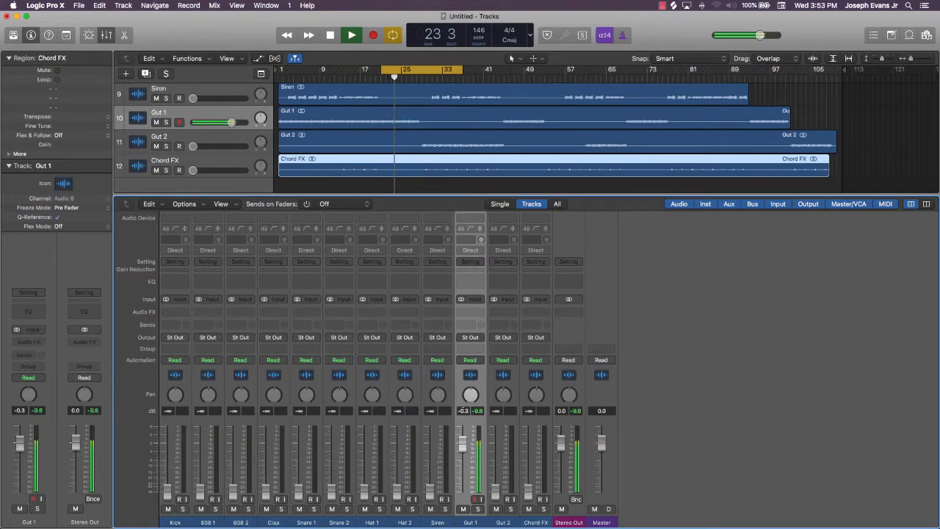
drag(464, 407, 464, 405)
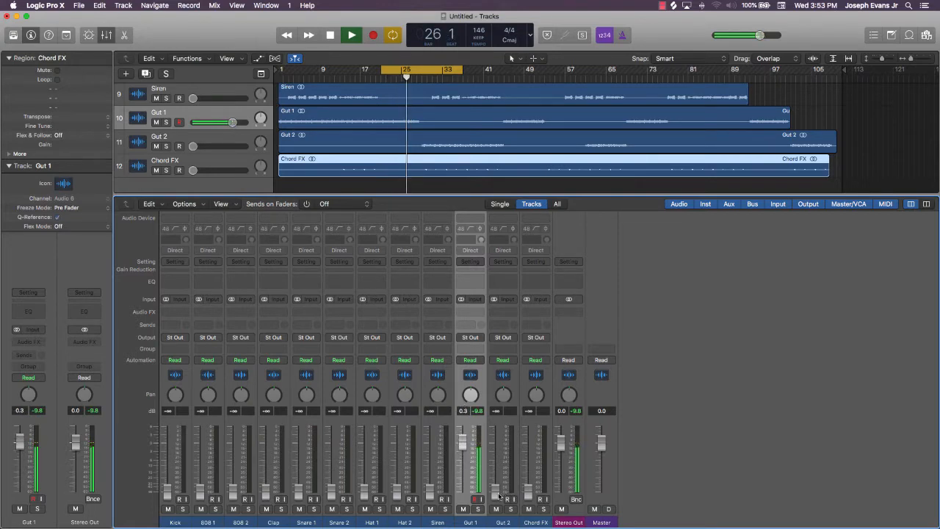
drag(496, 492, 496, 442)
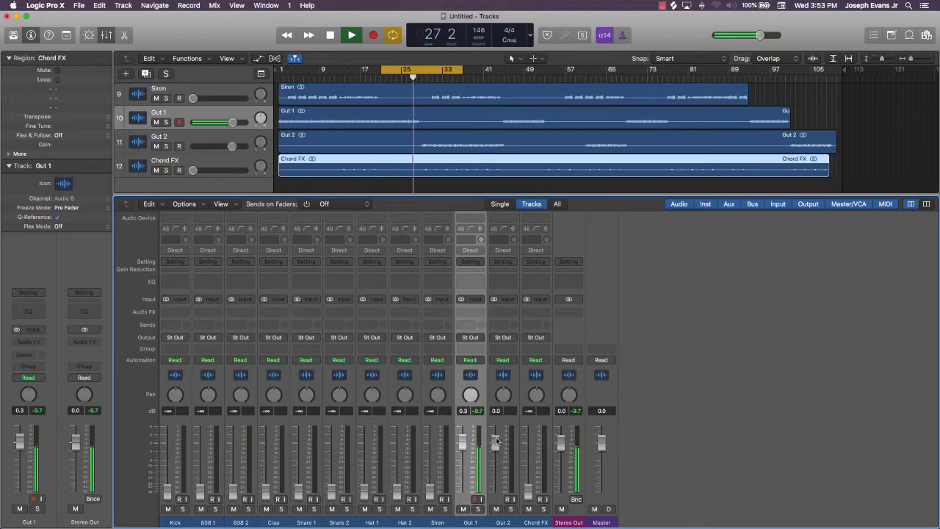
alt+click(460, 441)
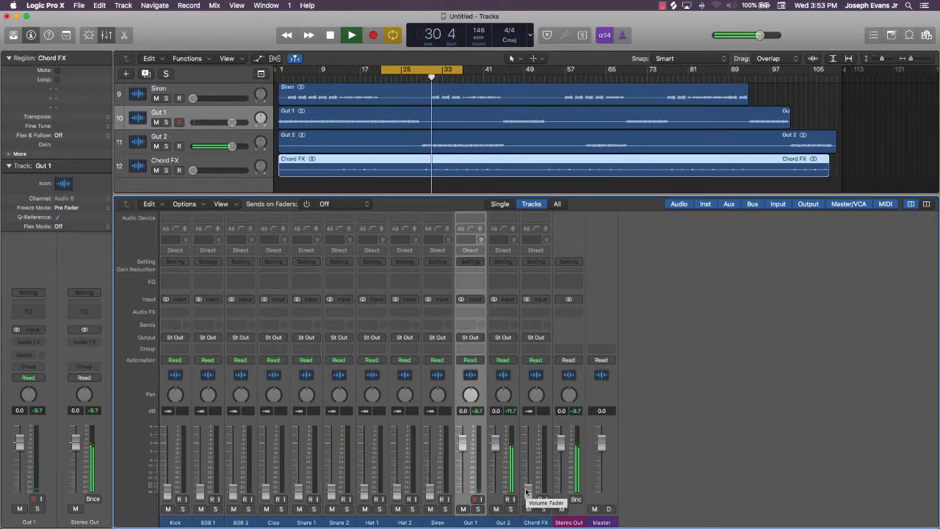
Raise the Chord FX fader to -2.0 dB against the Gut tracks and stop playback
drag(526, 491, 528, 448)
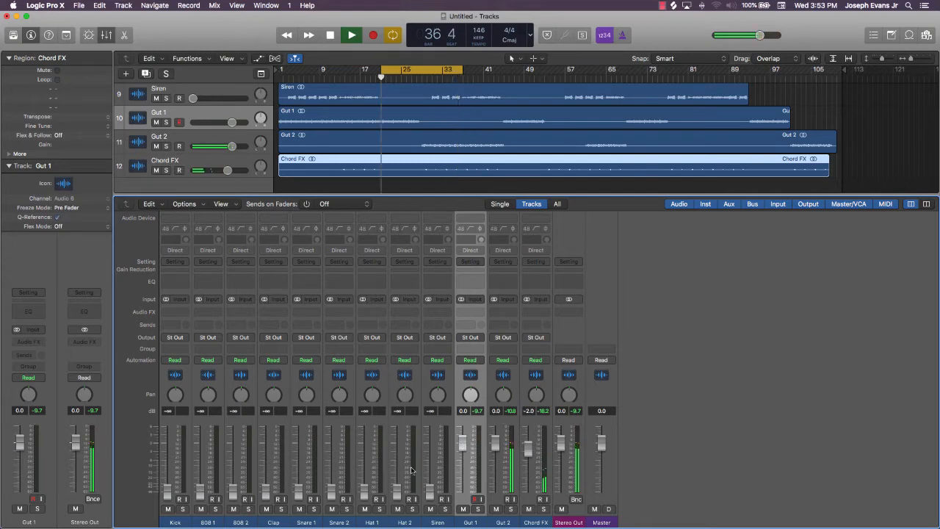
scroll(395, 119, up, 8)
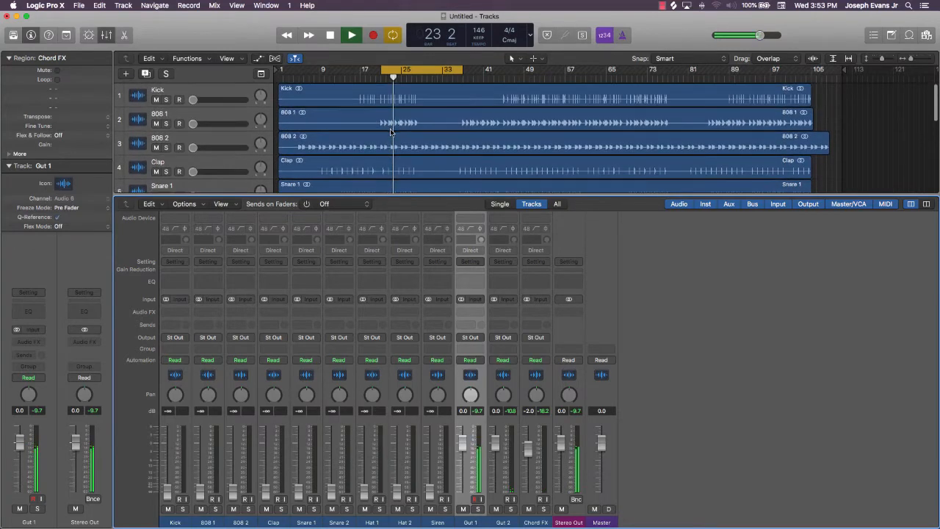
key(space)
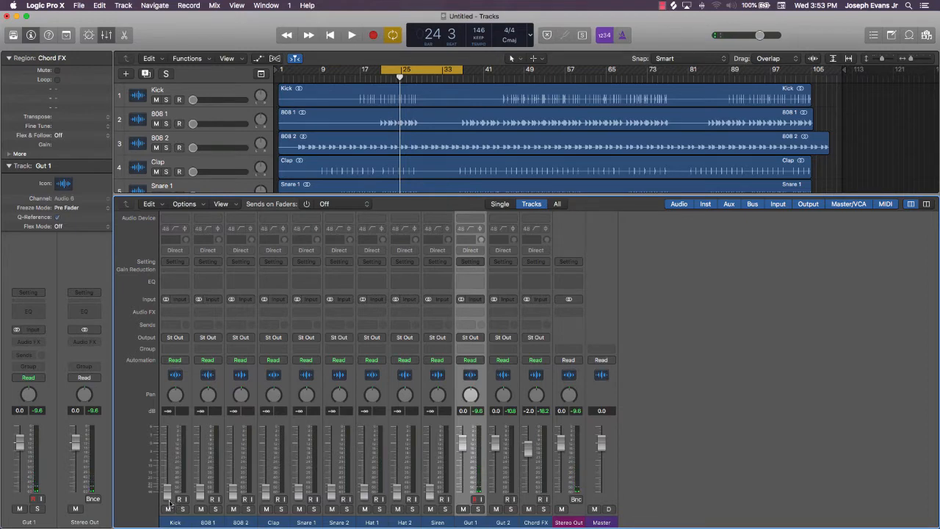
Play the cycled section and raise the Kick fader to -0.8 dB, 808 1 to -4.7 dB and 808 2 to -3.3 dB
key(space)
drag(167, 491, 168, 445)
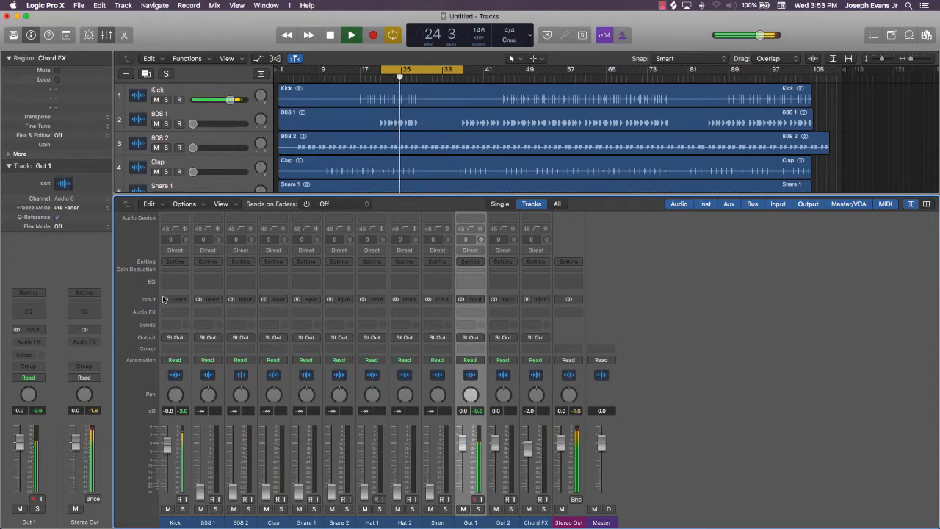
drag(200, 491, 206, 430)
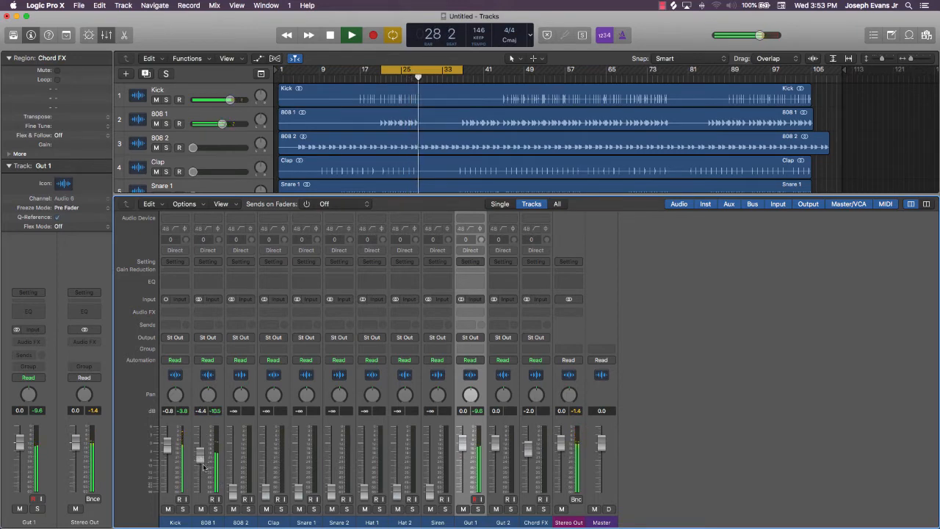
drag(205, 467, 232, 459)
key(space)
key(space)
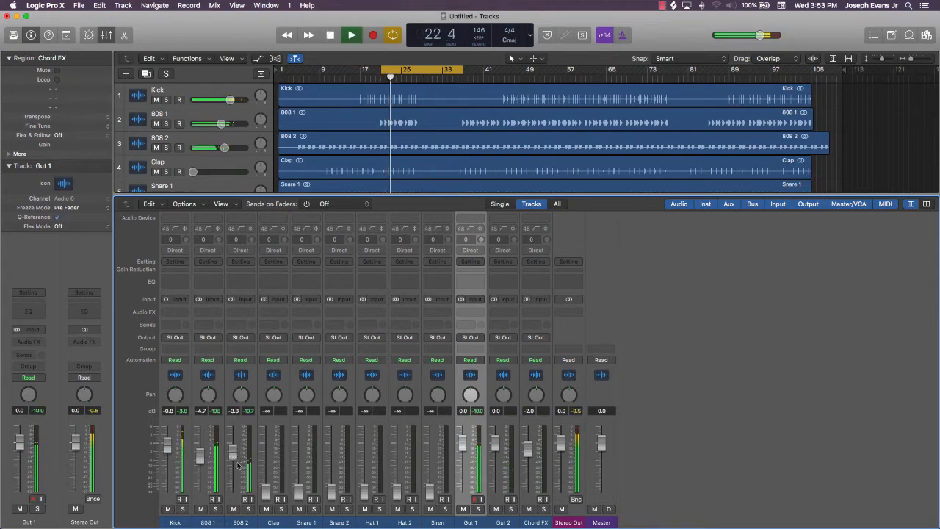
Raise the Clap fader to -7.8 dB and the Snare 1 fader to -6.6 dB while replaying the section
drag(265, 489, 268, 444)
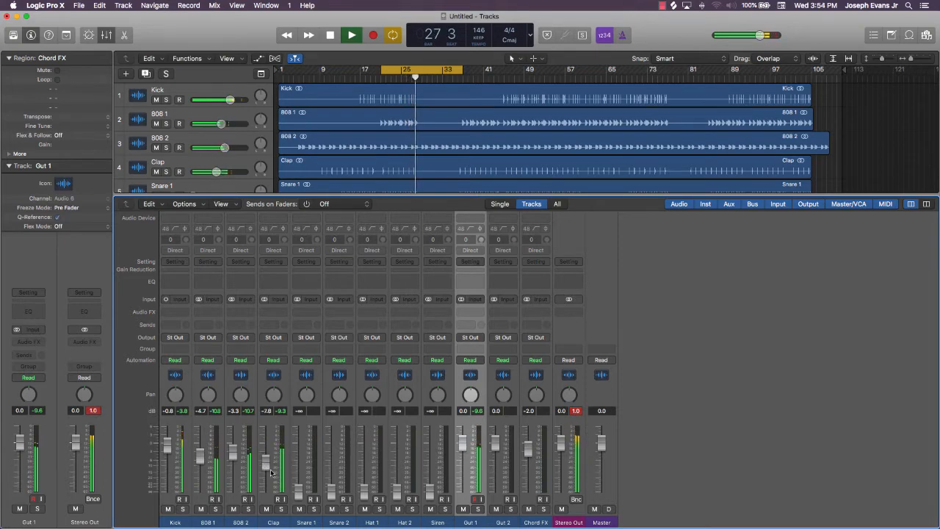
drag(300, 491, 299, 467)
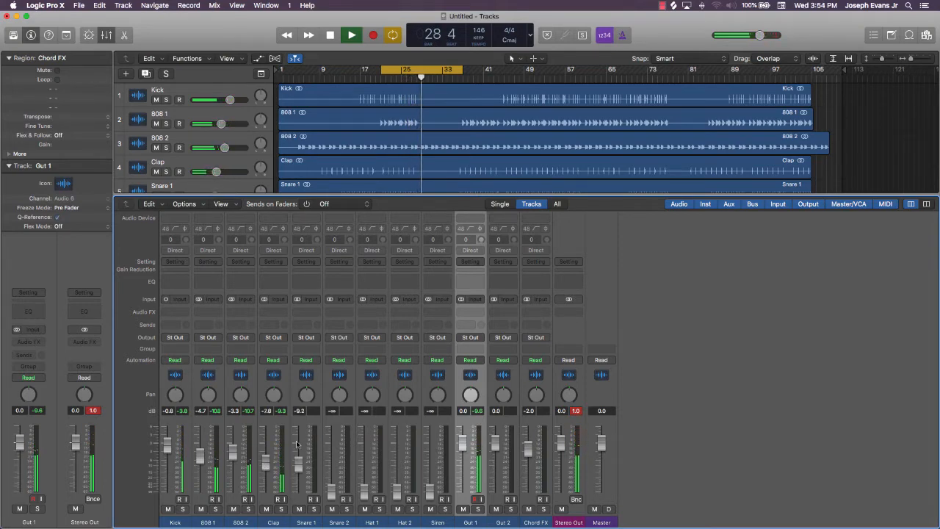
key(space)
key(space)
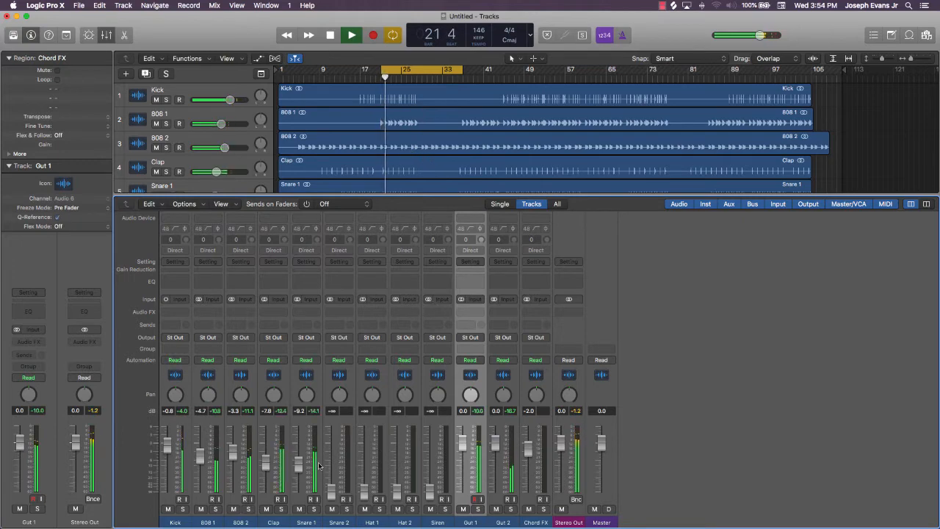
drag(301, 456, 300, 458)
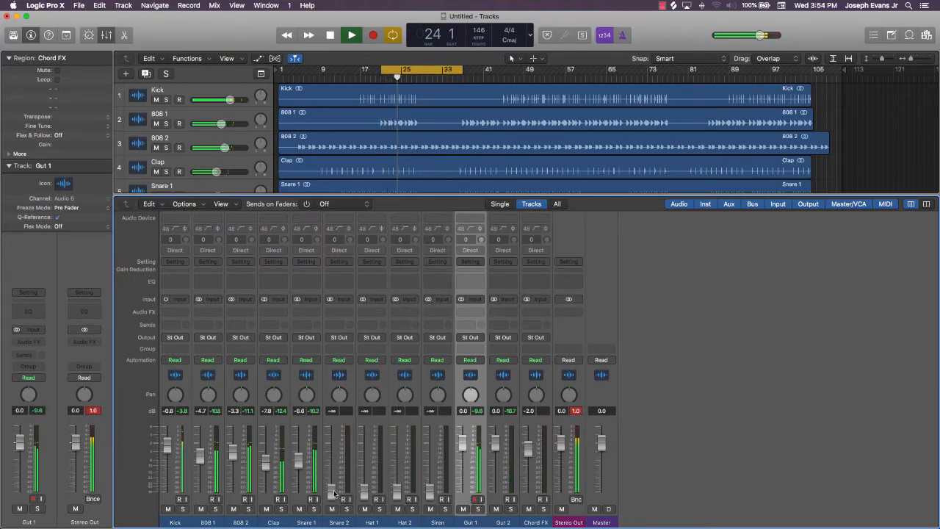
Raise the remaining faders: Snare 2 to -7.6 dB, Hat 1 to -10.4 dB, Hat 2 to -11.6 dB and Siren to -5.2 dB
drag(335, 492, 334, 457)
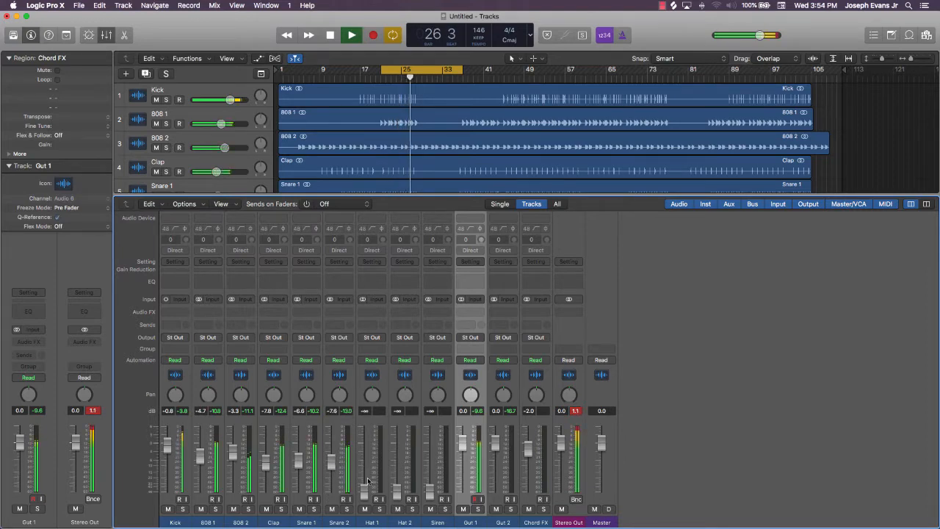
drag(364, 487, 397, 467)
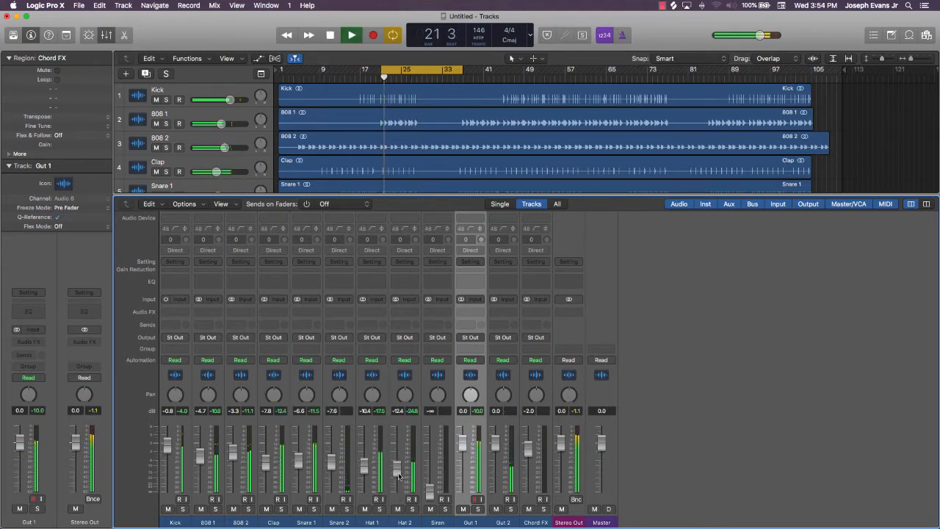
drag(429, 485, 430, 457)
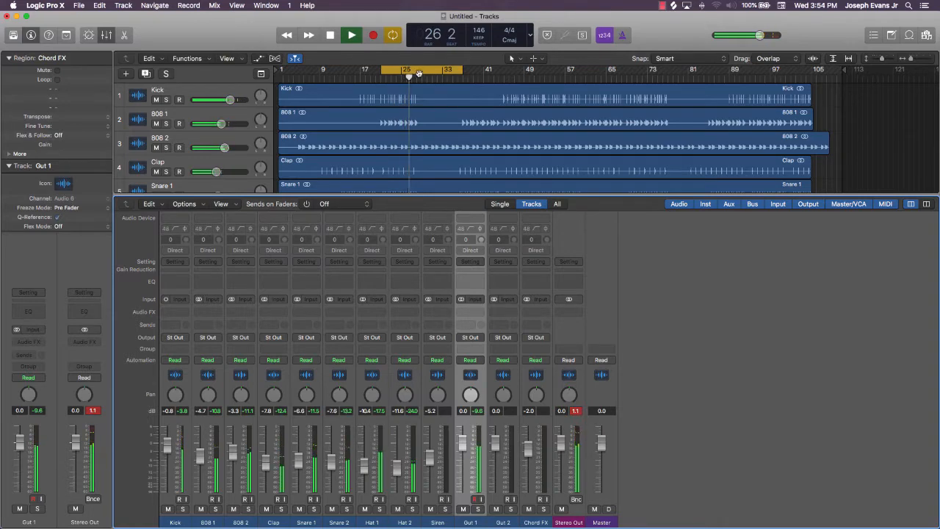
Turn off cycle mode, play on into the Gut 2 section, stop playback and reset the mixer's peak level readings
click(419, 74)
scroll(443, 124, down, 5)
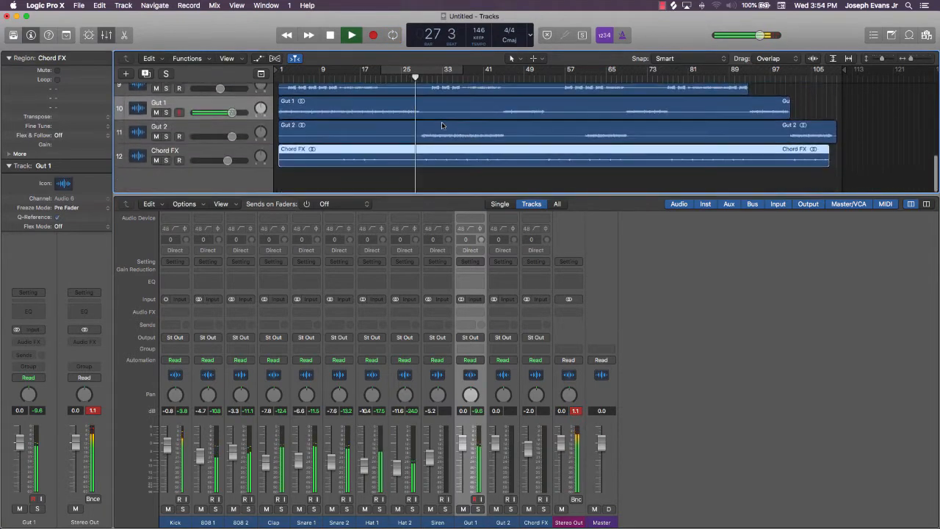
scroll(442, 125, up, 2)
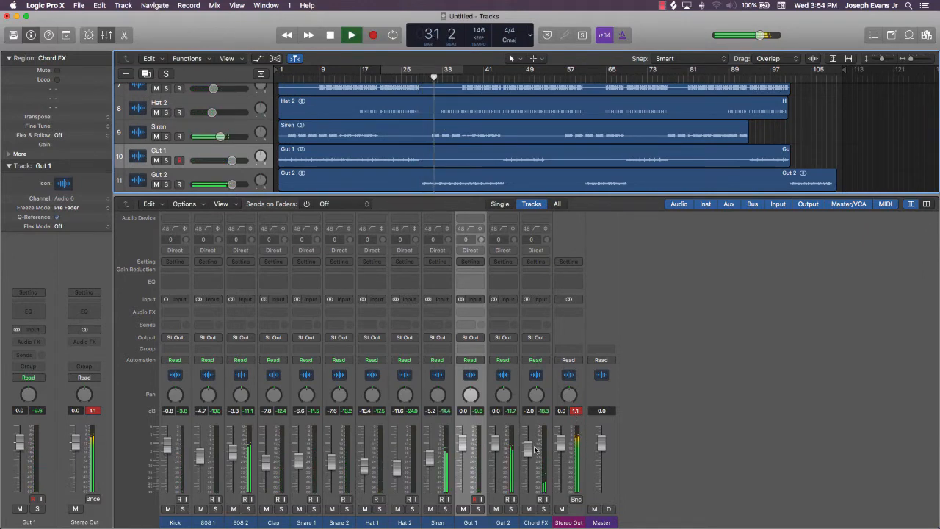
key(space)
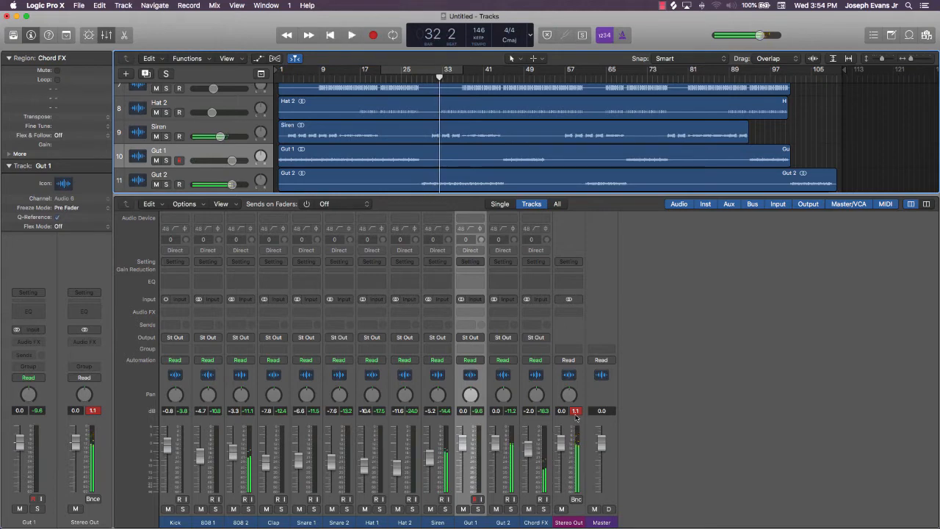
click(575, 412)
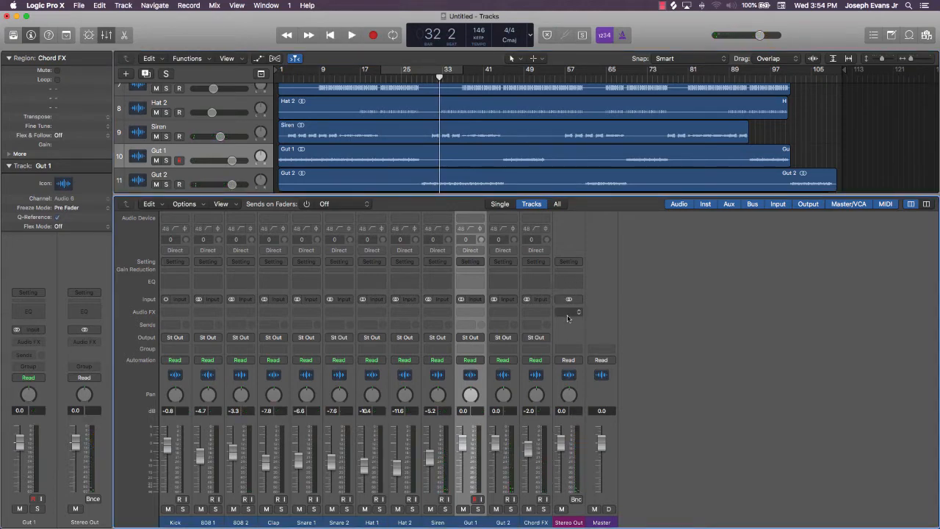
Insert iZotope Ozone 7 on the Stereo Out channel and remove its Equalizer and Dynamics modules
click(575, 314)
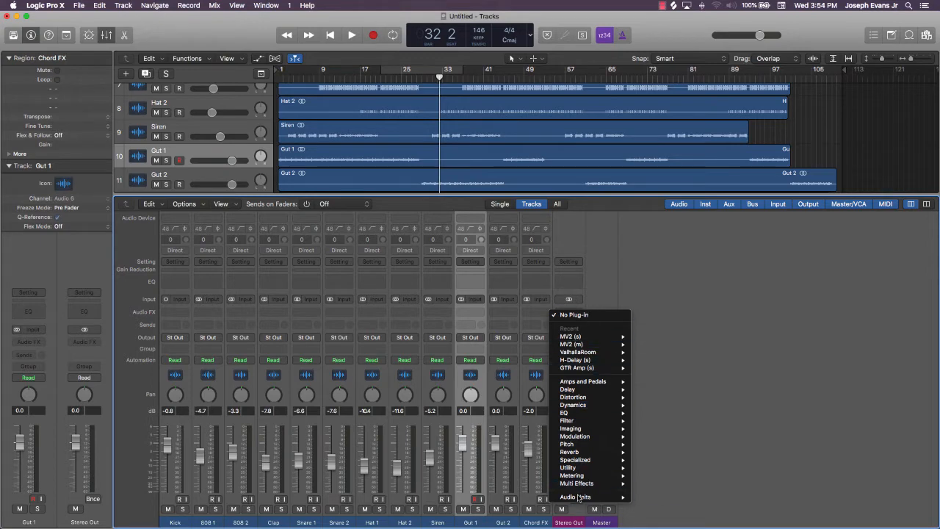
mouse_move(580, 498)
mouse_move(667, 499)
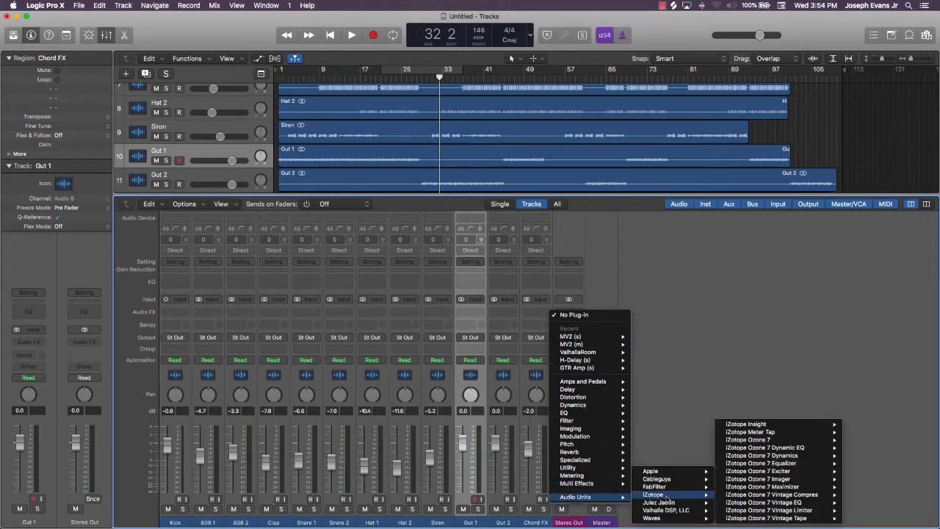
click(775, 441)
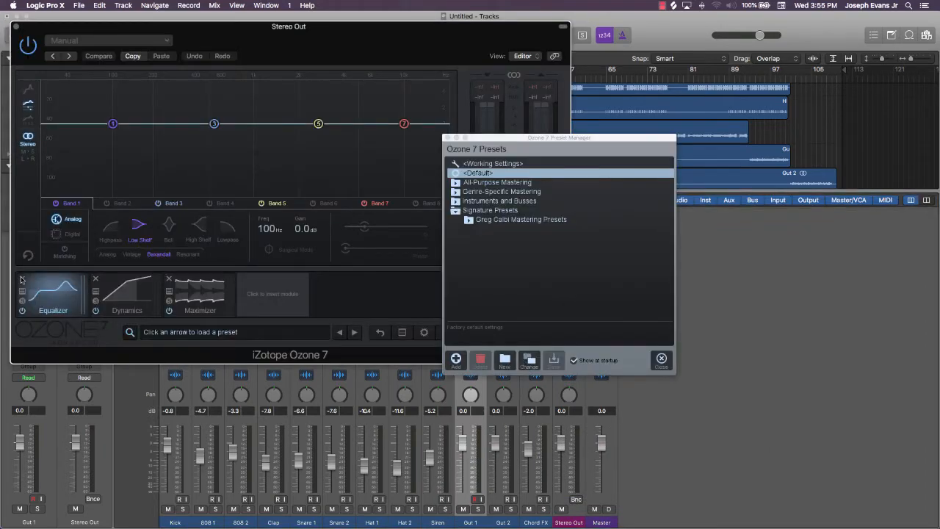
click(21, 279)
click(22, 280)
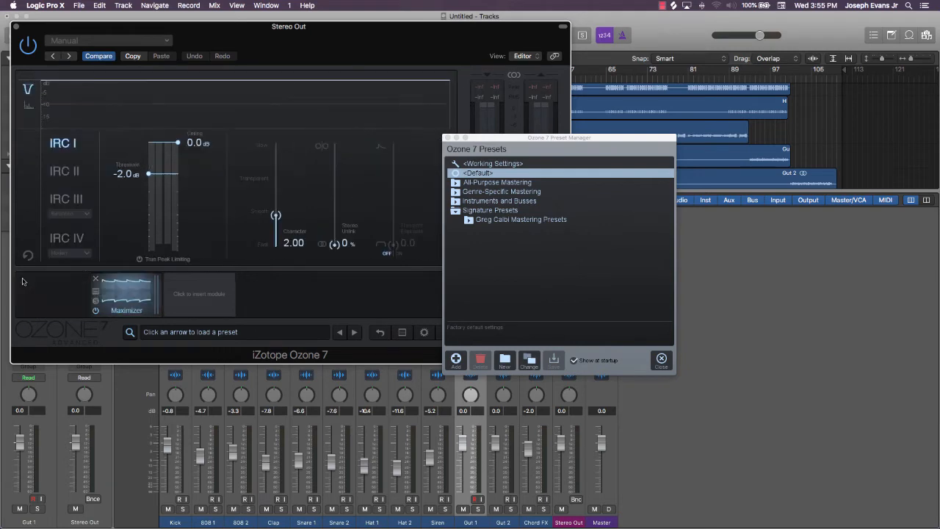
Set Ozone's Maximizer to IRC III Clipping with ceiling -0.1 dB, threshold 0.0 dB and True Peak Limiting on, and close the plug-in
click(65, 200)
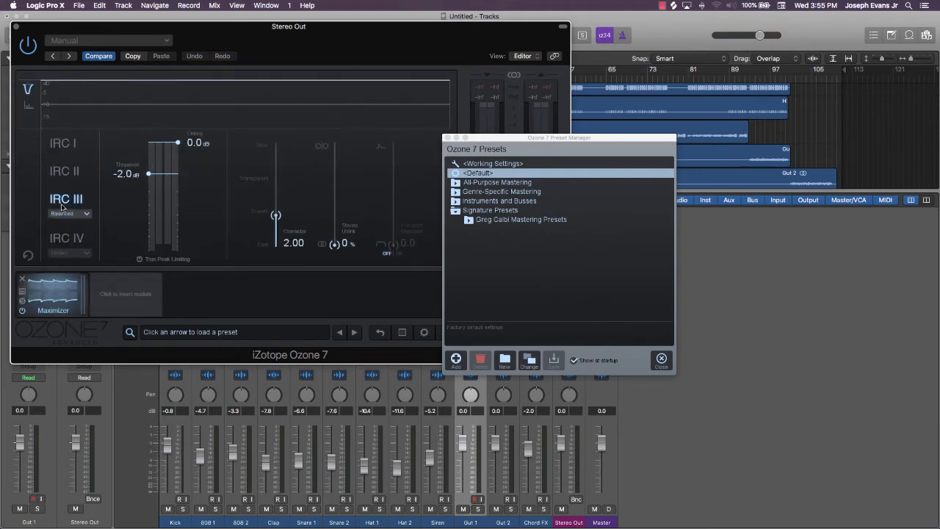
click(72, 215)
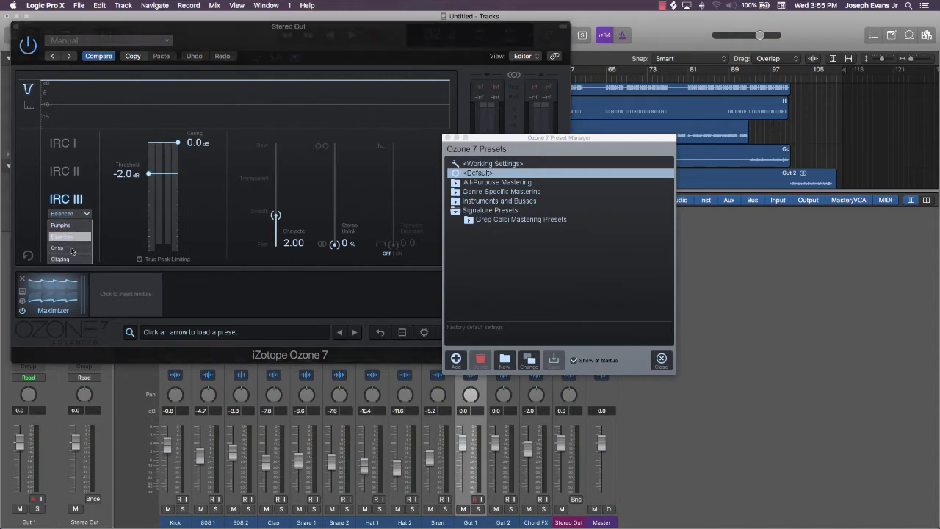
click(74, 253)
drag(199, 144, 196, 149)
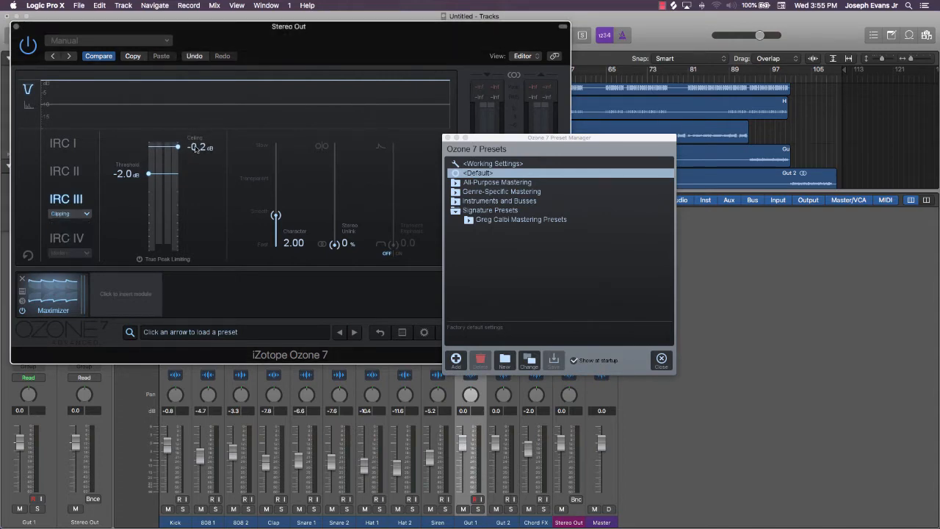
drag(141, 171, 132, 103)
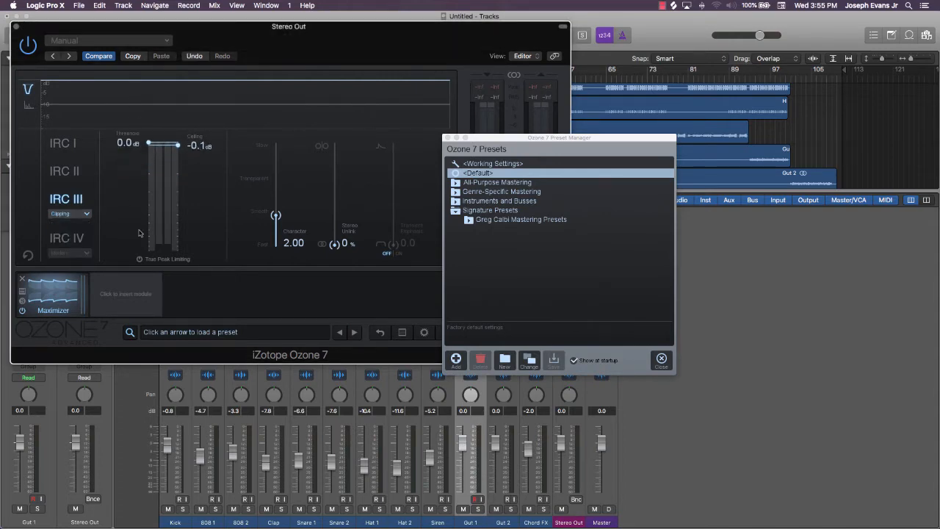
click(141, 259)
click(16, 26)
Play the arrangement from the beginning to hear the balance
click(814, 117)
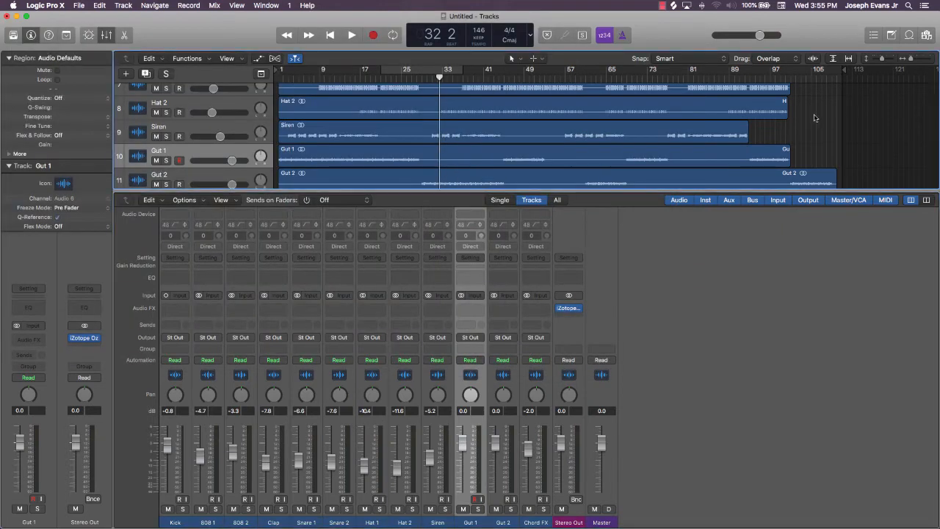
key(Return)
key(space)
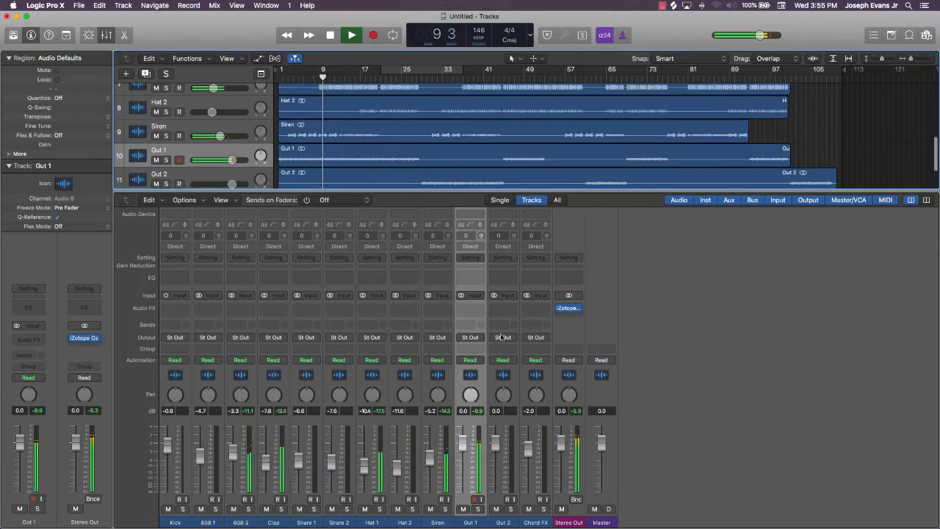
click(471, 308)
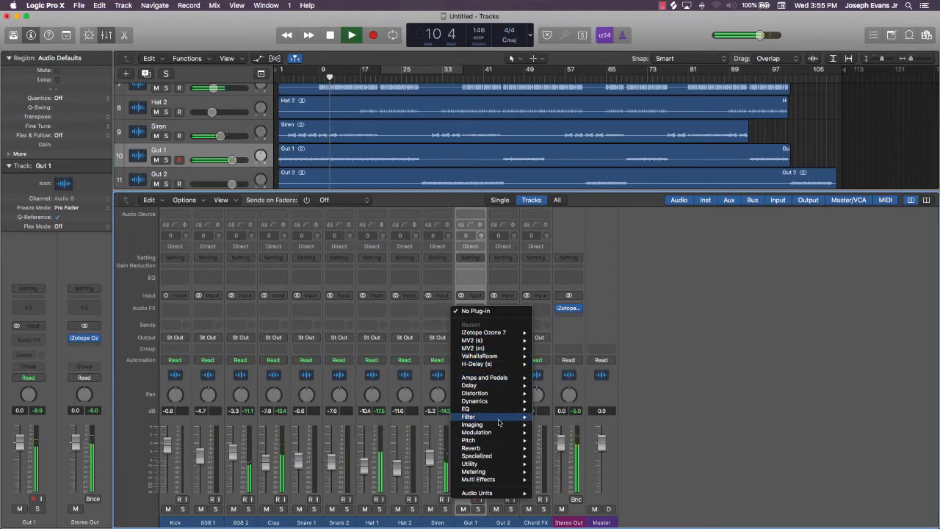
mouse_move(478, 493)
click(689, 334)
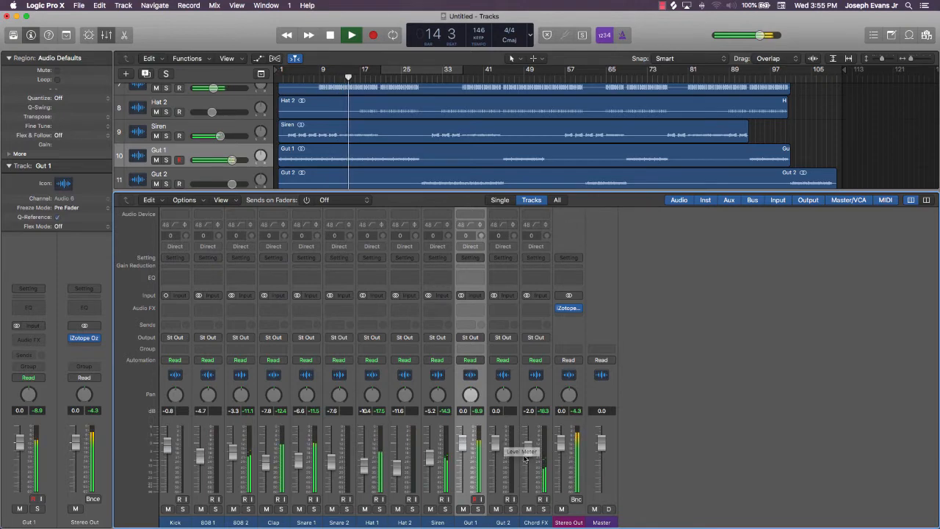
Lower the Chord FX fader to -5.6 dB during playback and stop
mouse_move(525, 459)
mouse_down()
mouse_move(525, 479)
mouse_move(527, 465)
mouse_up()
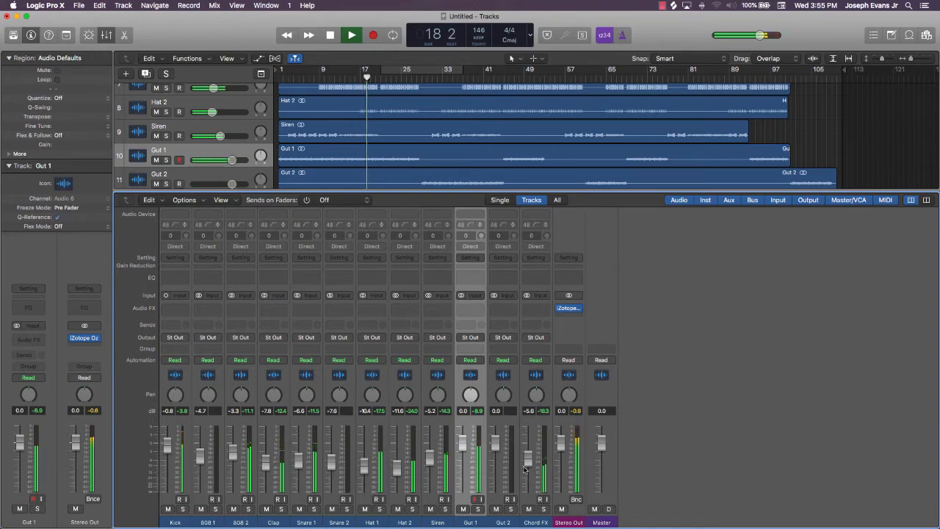
key(space)
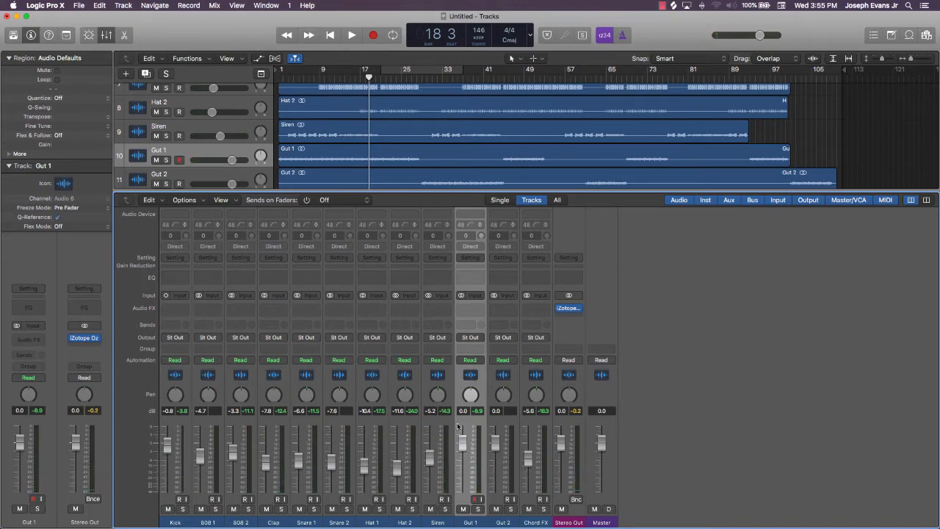
Insert the stereo Waves Q4 (s) equalizer on the Gut 1 channel
click(469, 315)
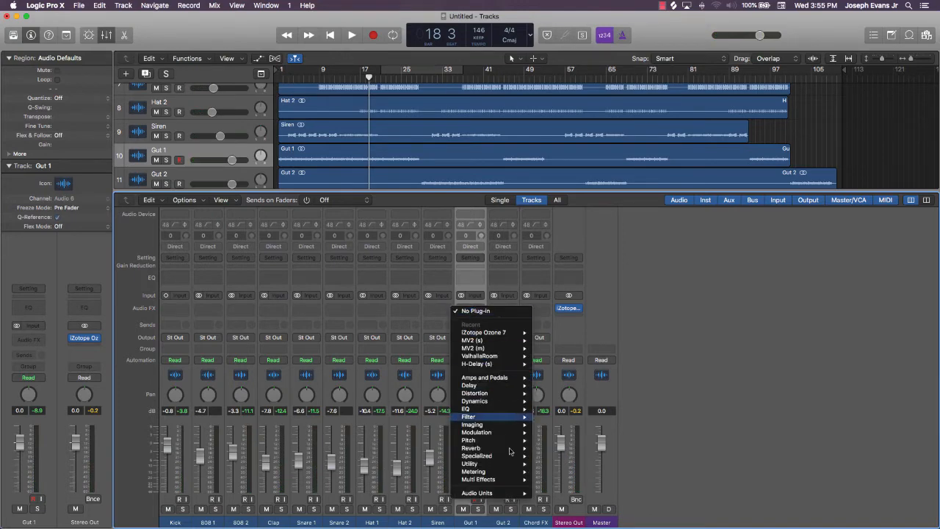
mouse_move(515, 493)
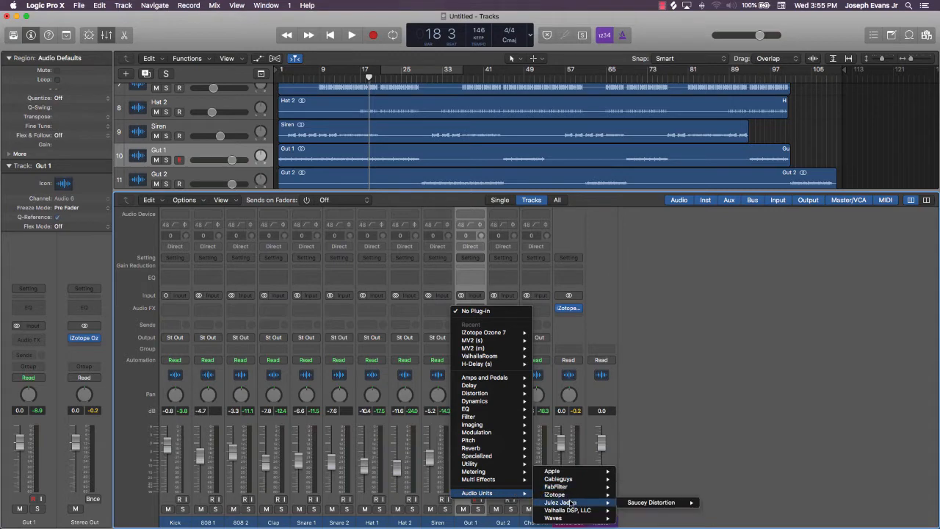
mouse_move(564, 519)
scroll(676, 377, down, 10)
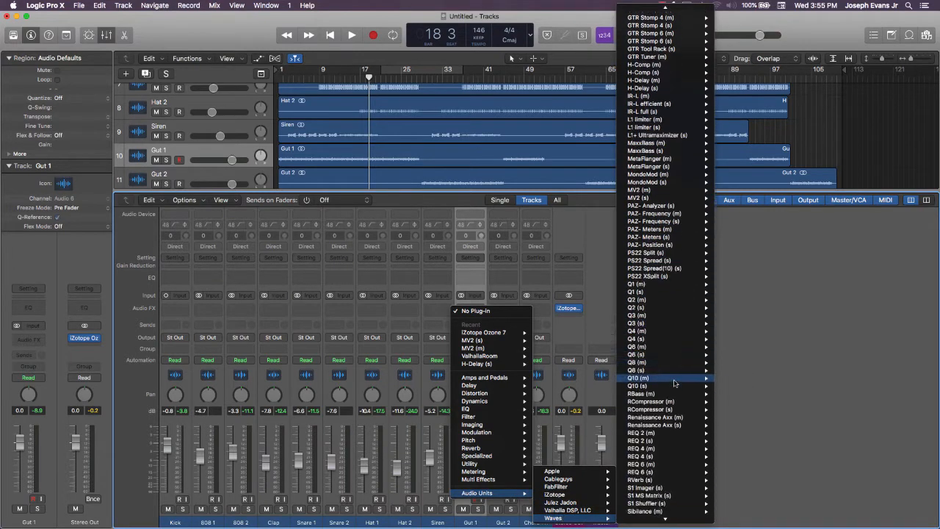
scroll(675, 383, up, 5)
mouse_move(642, 346)
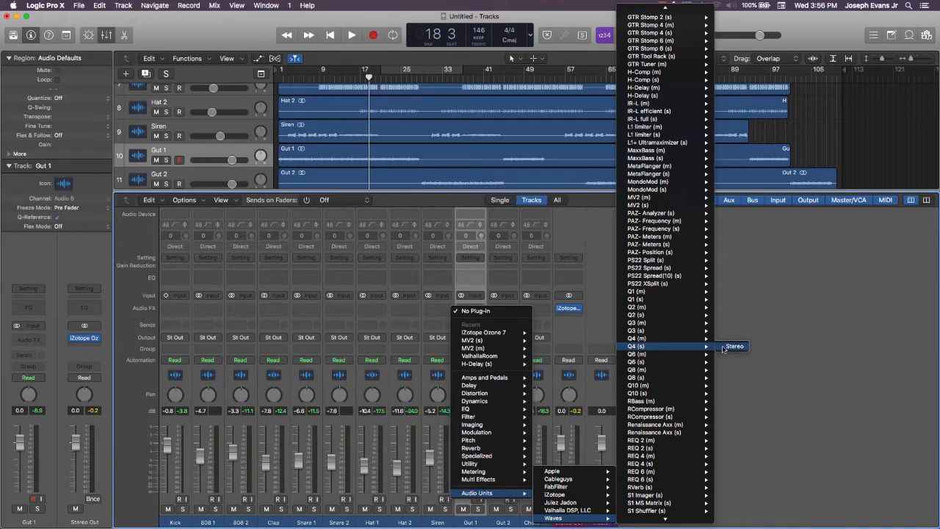
click(723, 348)
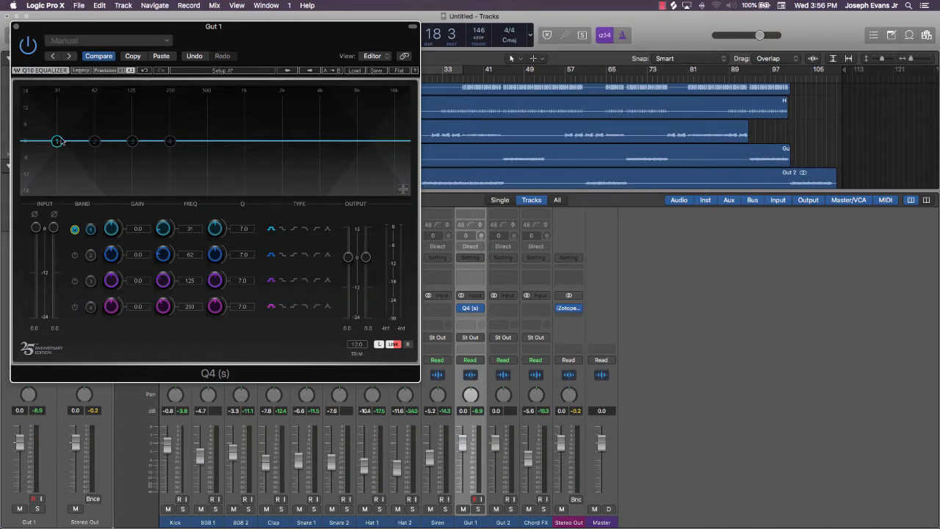
Make band 1 of Gut 1's Q4 a high-pass filter at 220 Hz and play the song to hear it
click(316, 229)
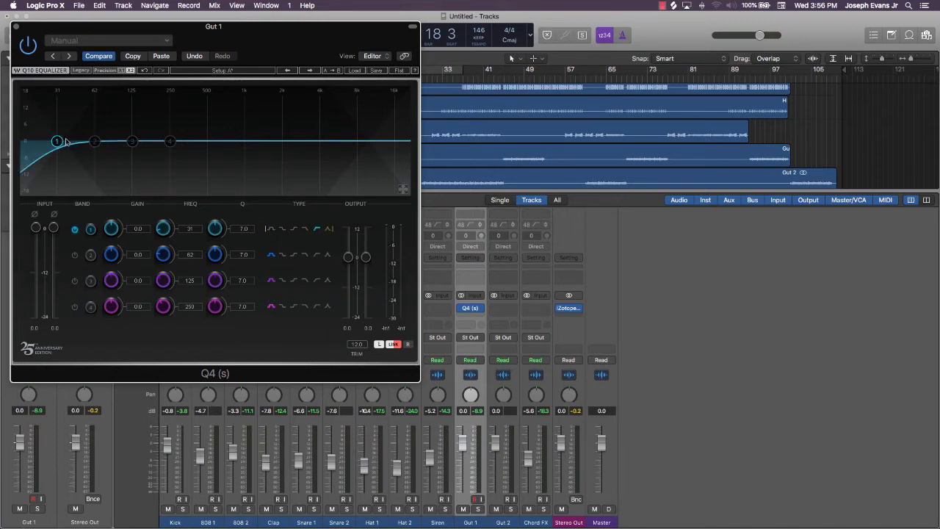
drag(58, 141, 163, 139)
key(space)
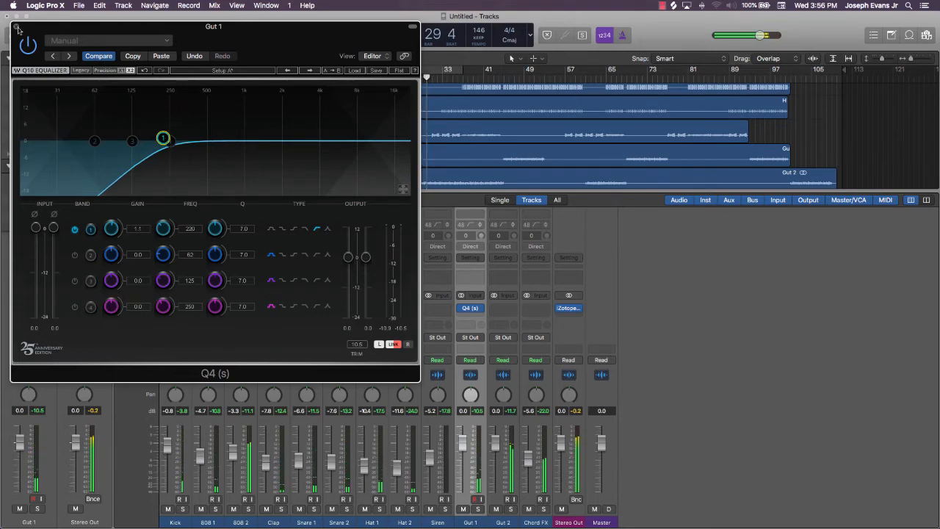
Copy Gut 1's Q4 (s) equalizer with its high-pass setting to the Gut 2 channel and open the copy
click(16, 27)
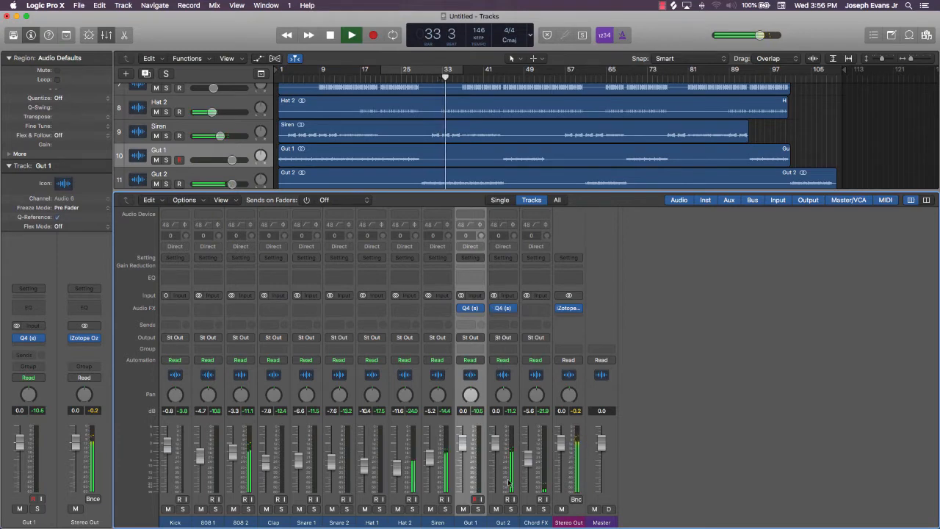
click(439, 308)
click(518, 309)
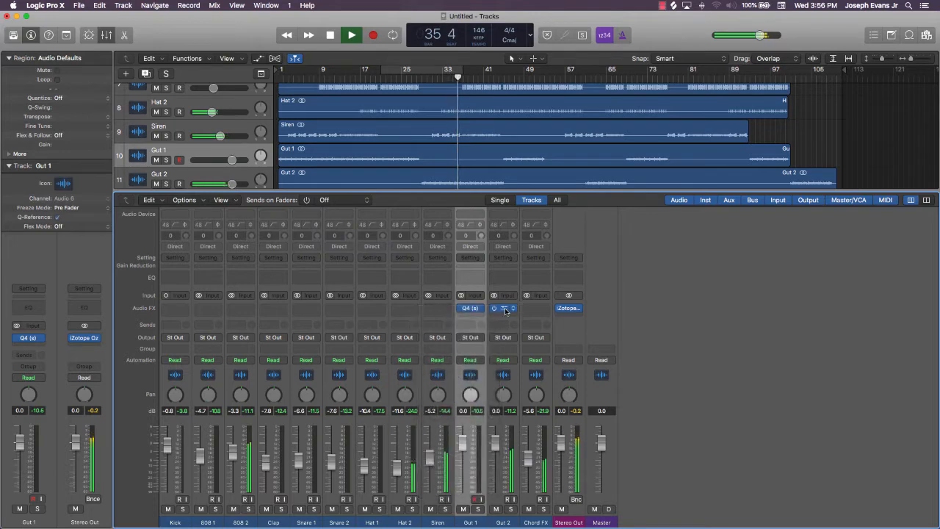
click(507, 308)
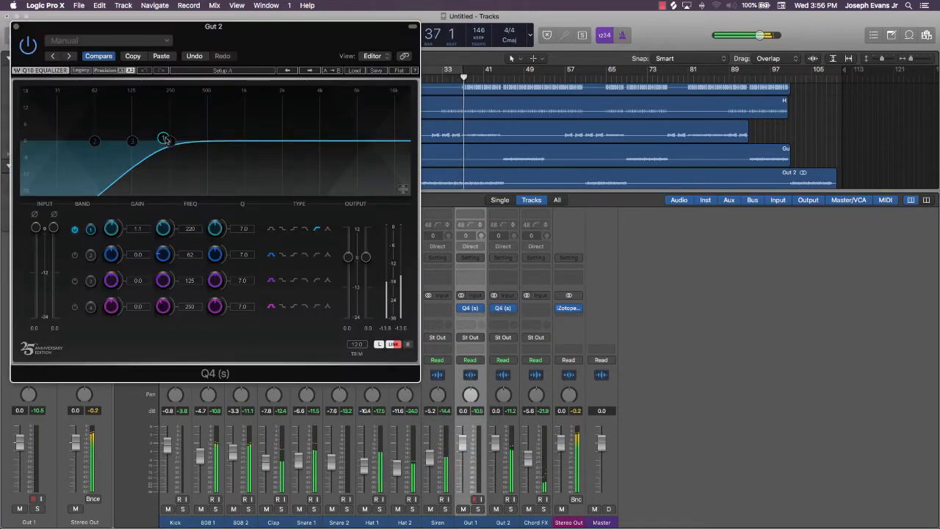
Lower the high-pass frequency of Gut 2's Q4 to about 180 Hz and move band 4 to about 3.2 kHz
drag(171, 141, 307, 140)
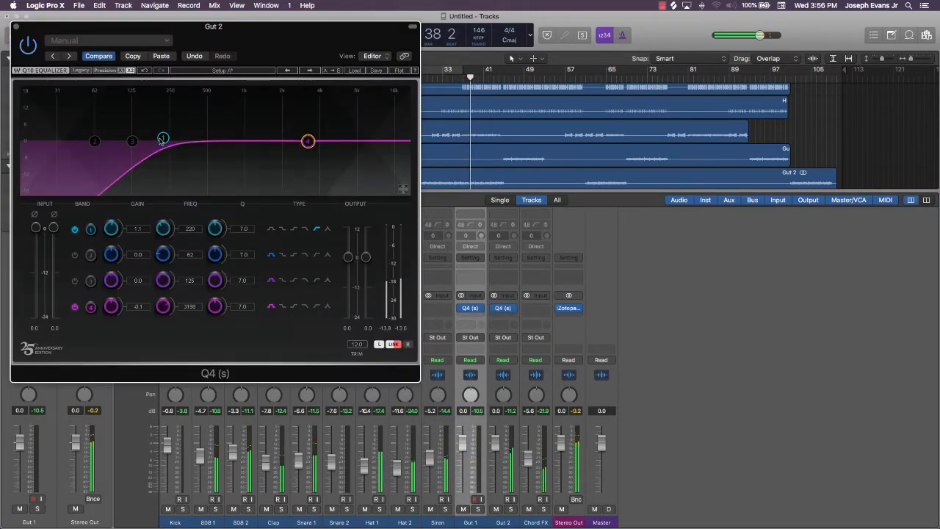
drag(163, 137, 151, 138)
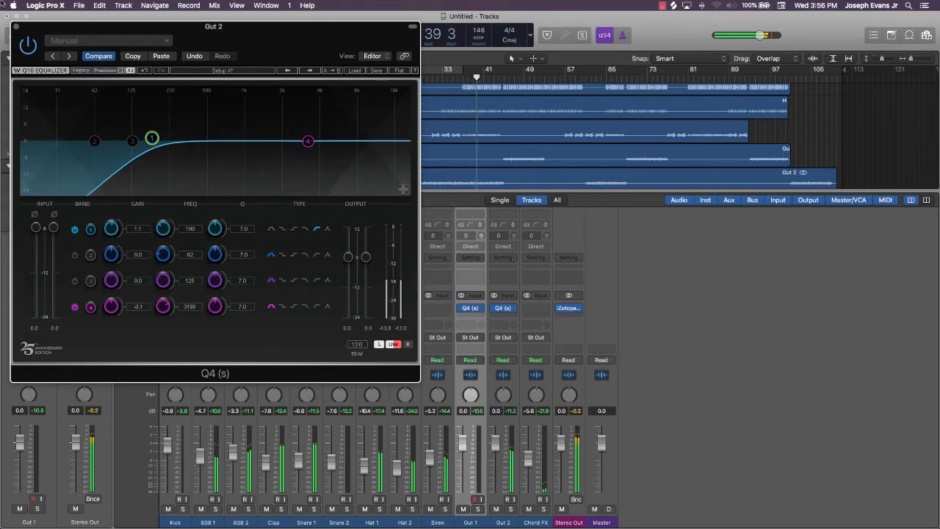
click(15, 27)
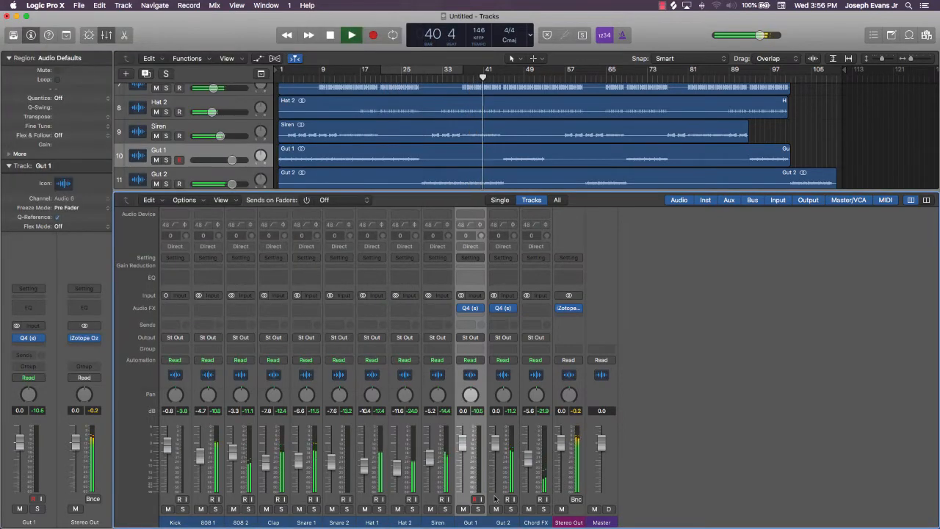
Insert the stereo Q4 (s) on Chord FX and make its band 1 a high-pass filter at 90 Hz
click(536, 307)
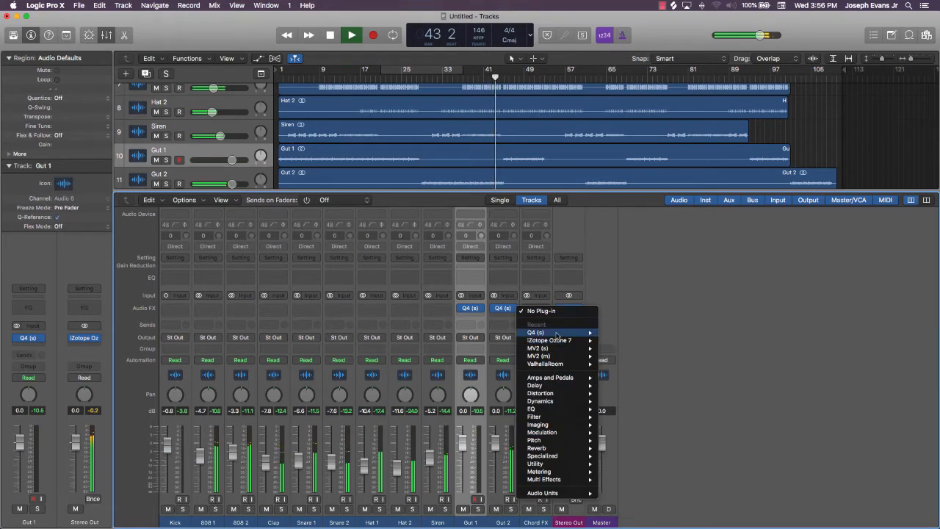
click(613, 333)
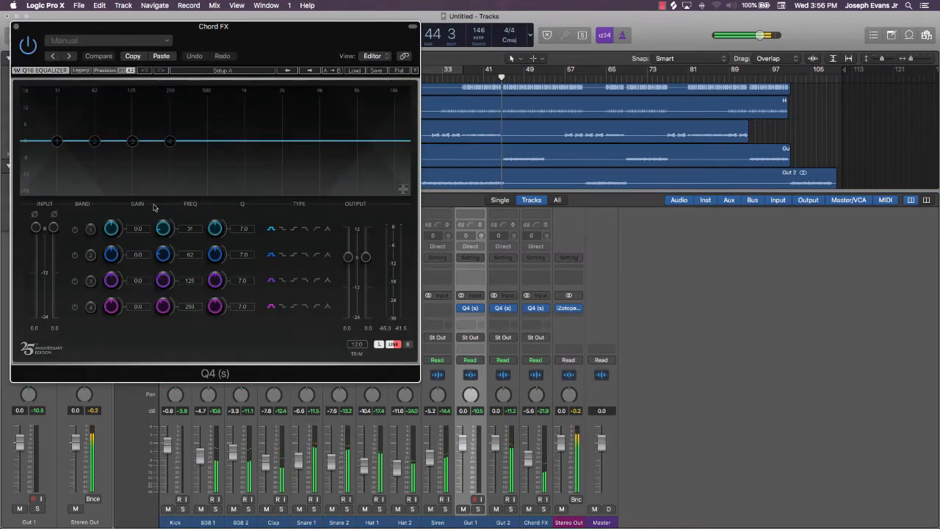
click(75, 229)
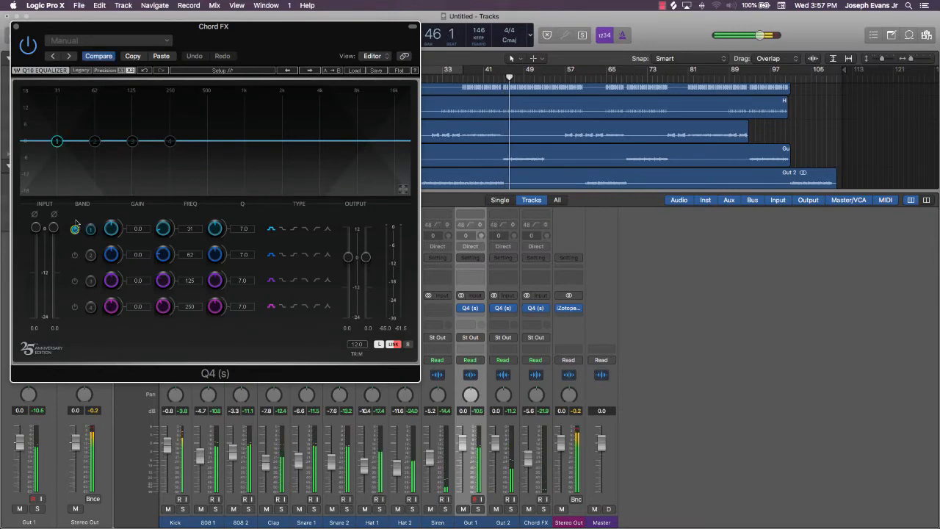
click(314, 230)
drag(53, 143, 114, 140)
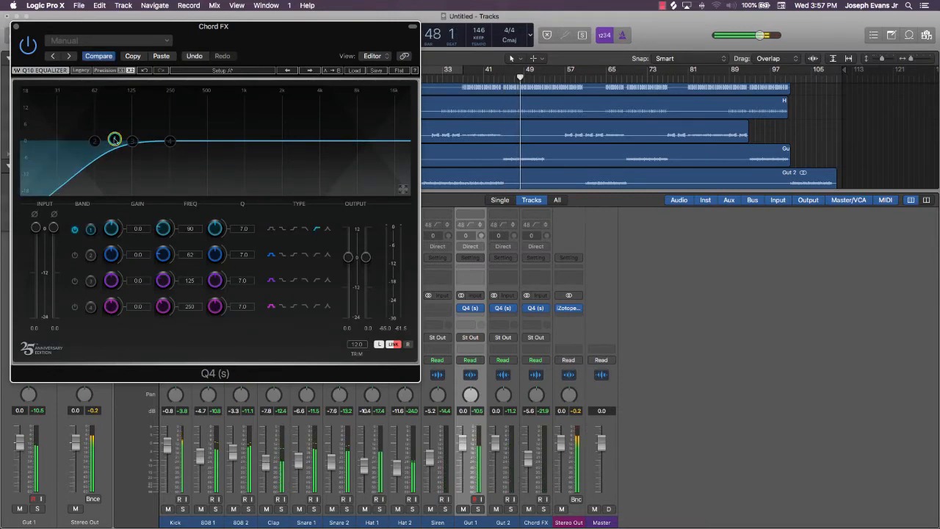
click(16, 27)
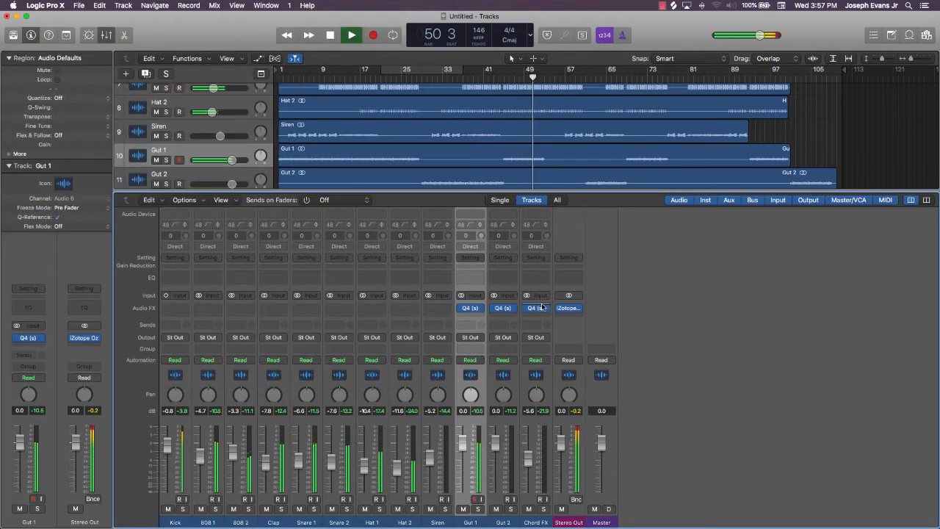
Copy Gut 1's Q4 (s) to the Hat 2 channel and lower the copy's high-pass frequency to 104 Hz
mouse_move(533, 311)
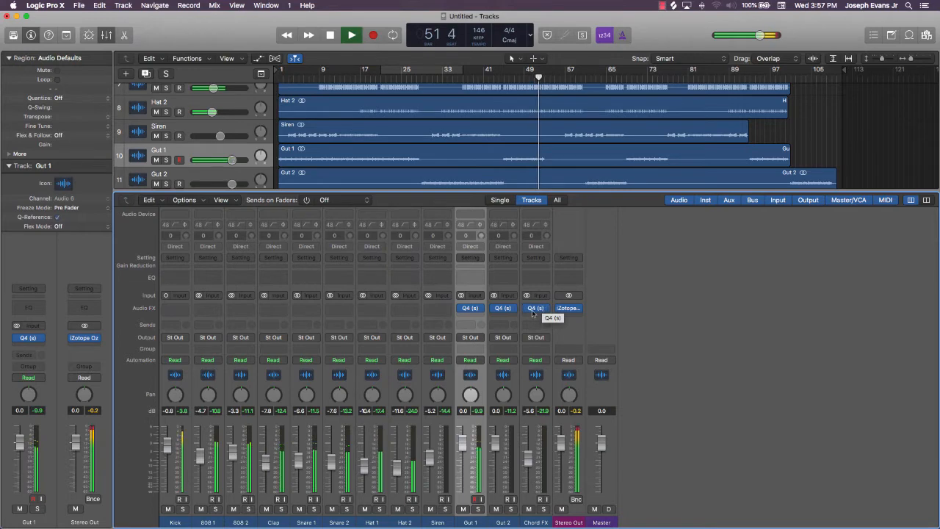
mouse_move(470, 311)
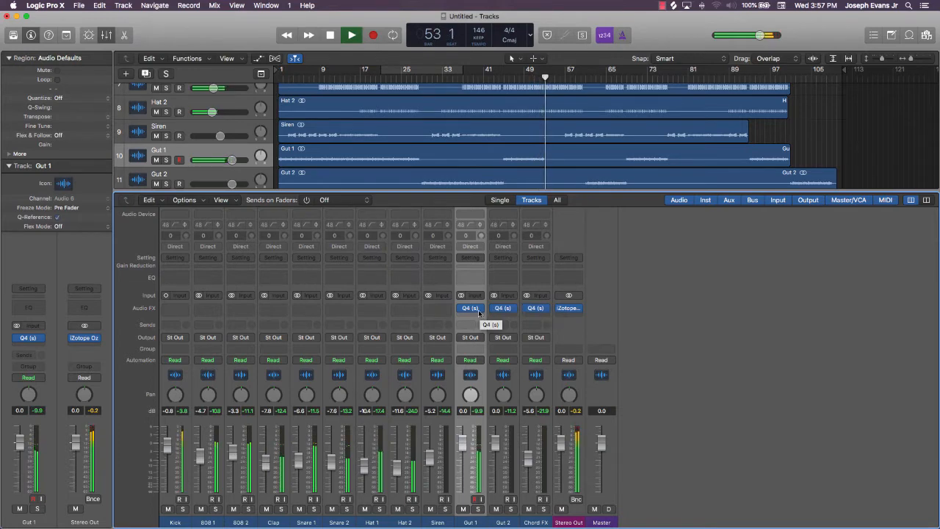
click(406, 309)
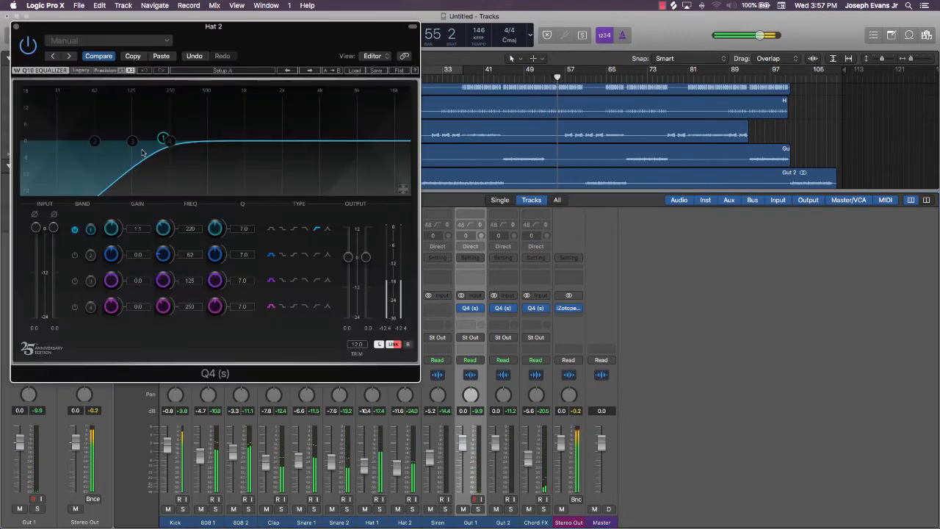
mouse_move(116, 138)
mouse_down()
mouse_move(103, 136)
mouse_move(123, 138)
mouse_up()
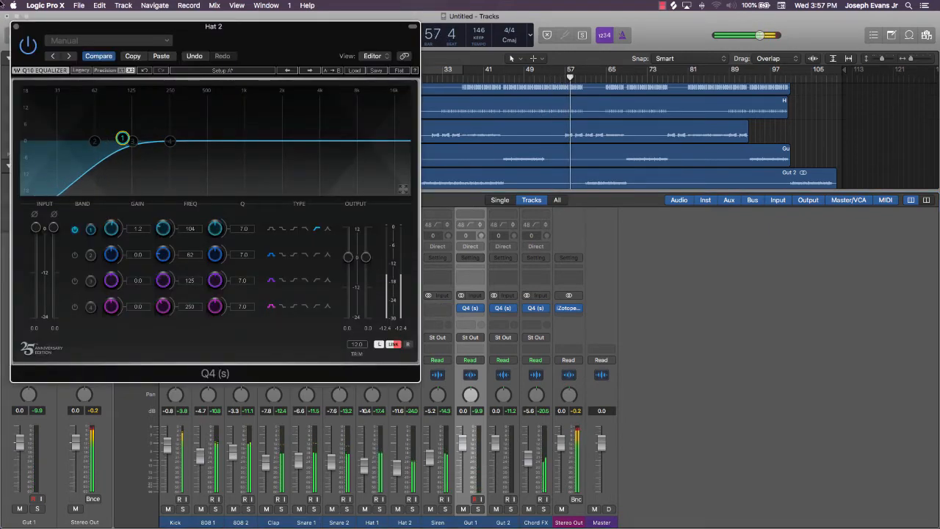
click(16, 26)
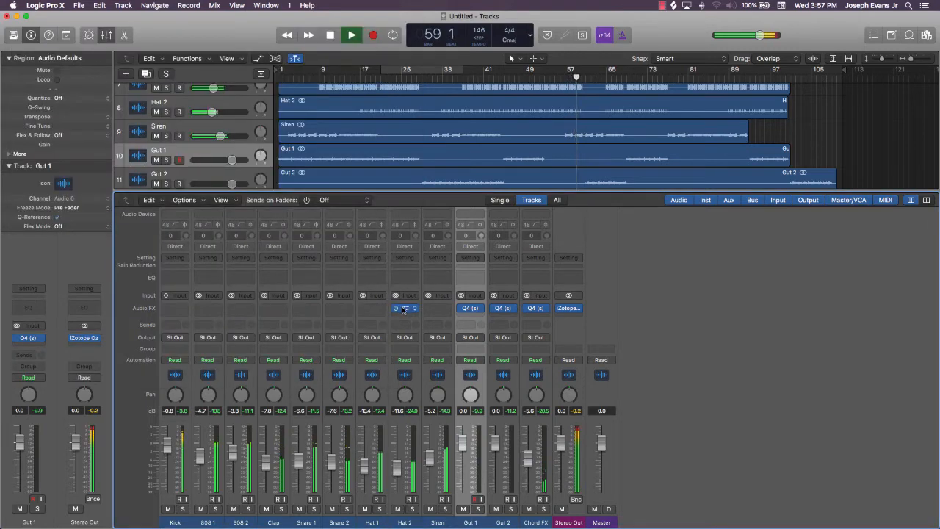
Copy Hat 2's Q4 (s) to Hat 1, raise its high-pass frequency while replaying an earlier section, and stop playback
drag(404, 310, 372, 310)
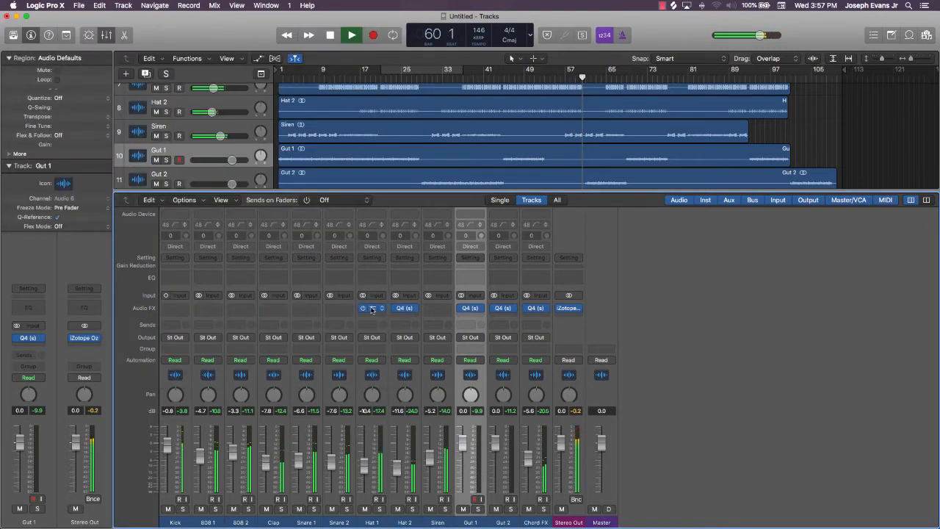
click(373, 309)
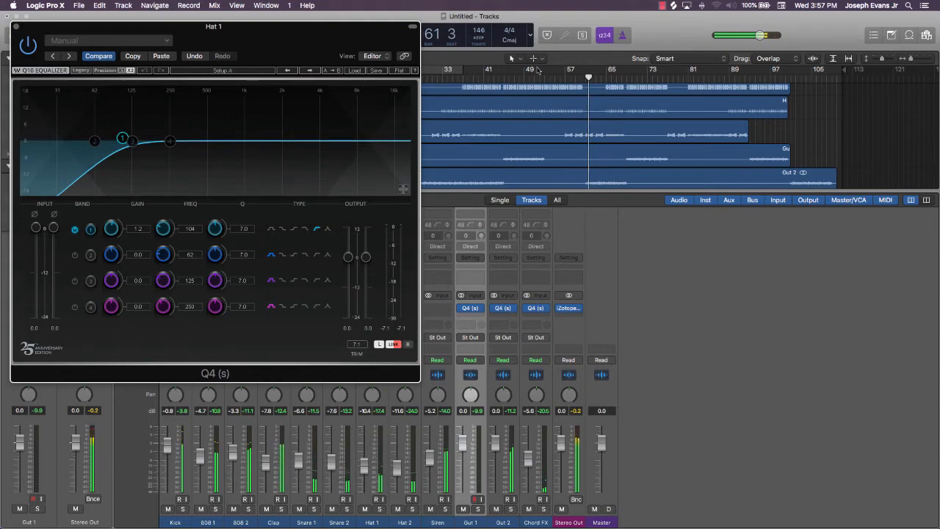
click(526, 79)
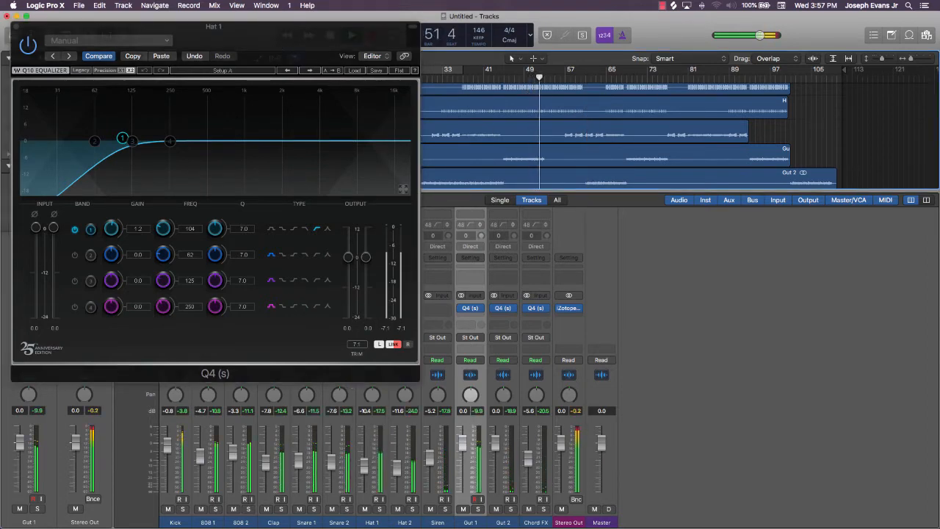
drag(121, 138, 203, 137)
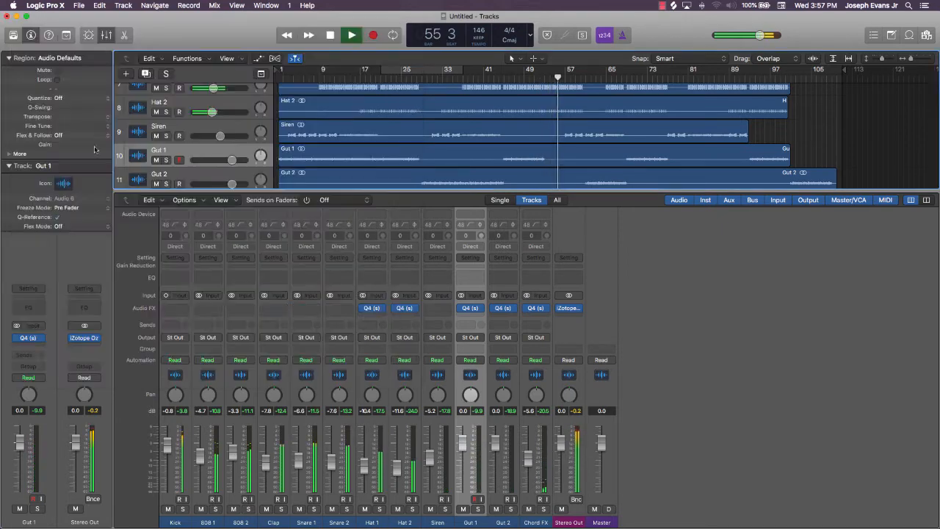
click(16, 27)
key(space)
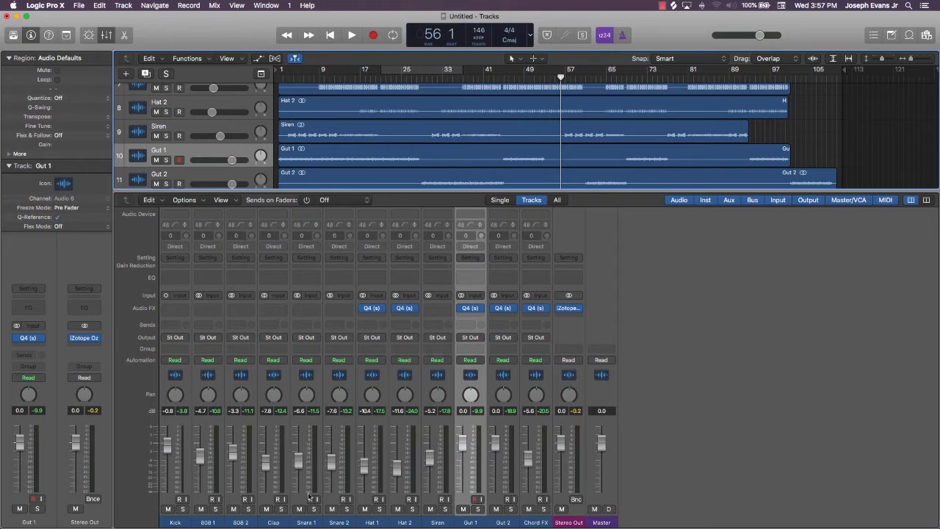
Insert the stereo Q4 (s) equalizer on the Snare 2 channel
click(346, 310)
mouse_move(366, 335)
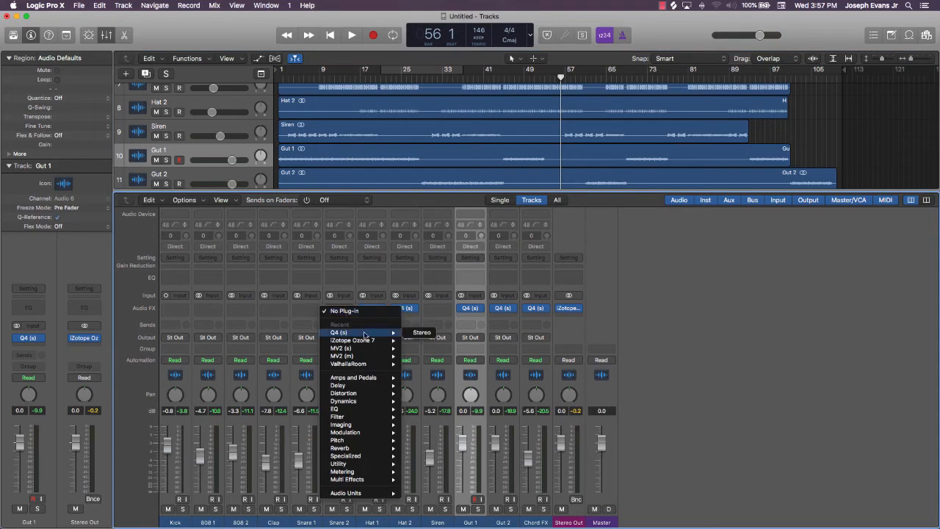
click(425, 334)
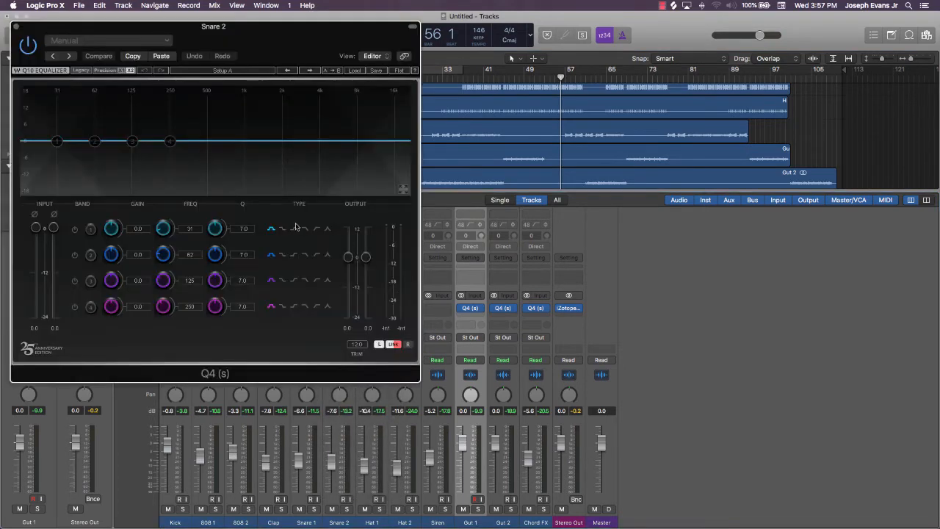
Make band 1 of Snare 2's Q4 a high-pass filter at about 185 Hz while replaying the snare section
key(space)
click(75, 229)
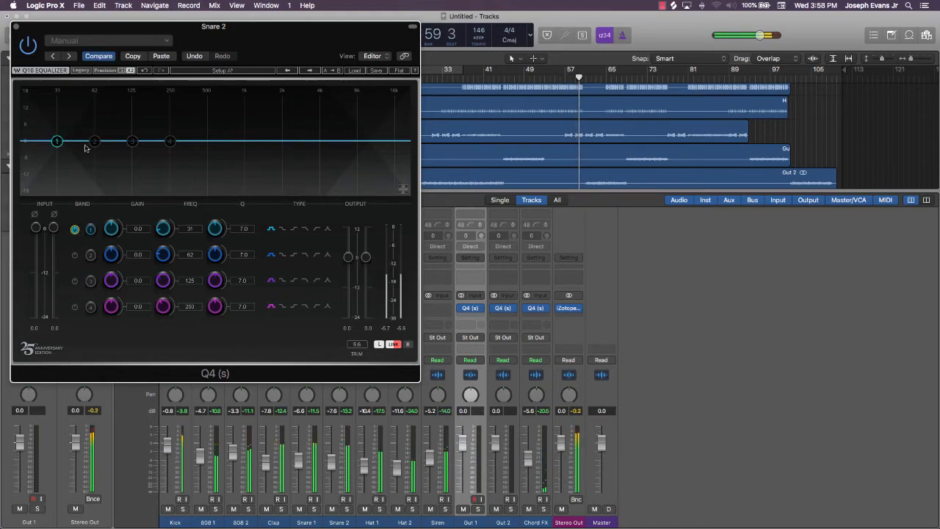
click(317, 229)
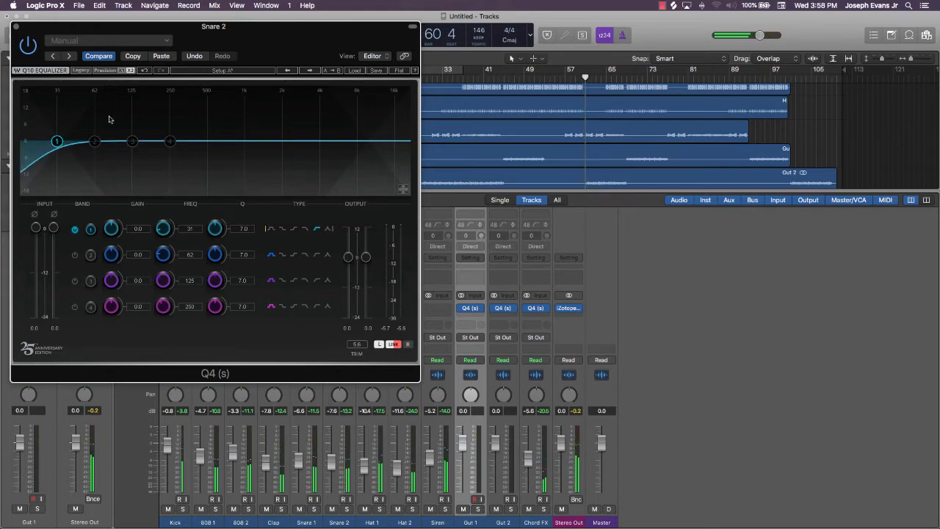
click(552, 80)
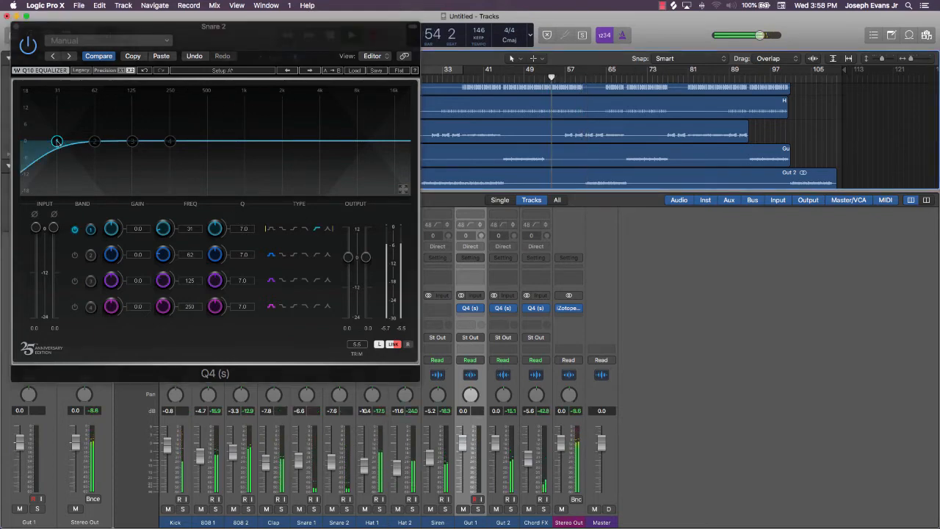
drag(56, 141, 152, 137)
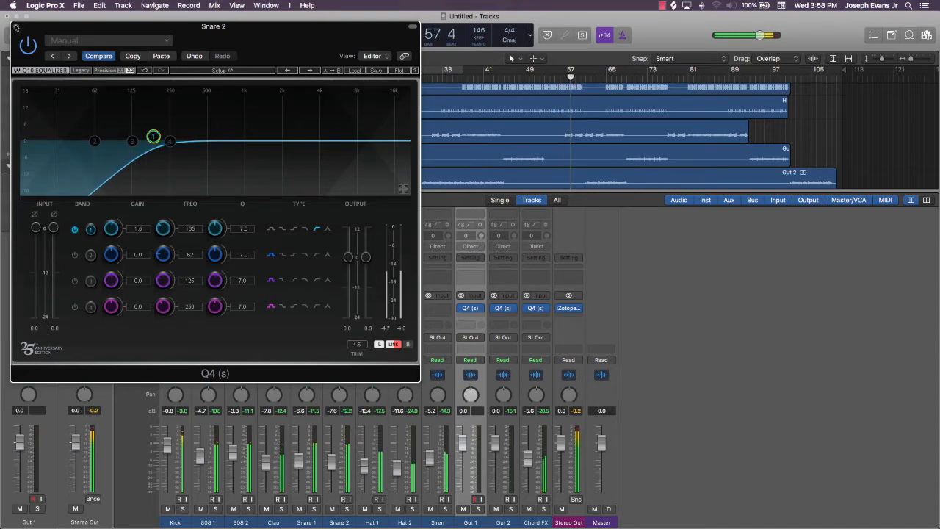
key(super+w)
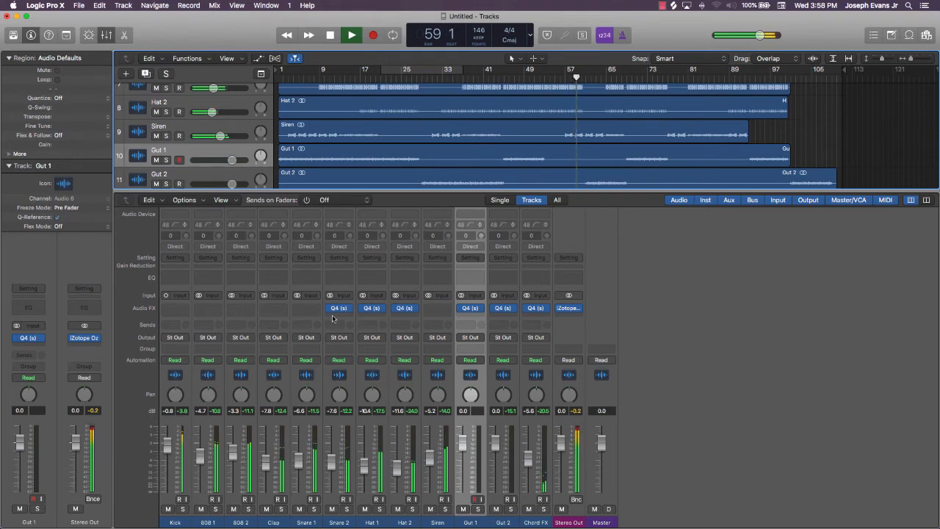
Insert the stereo Q4 (s) equalizer on the Snare 1 channel
click(309, 309)
mouse_move(346, 333)
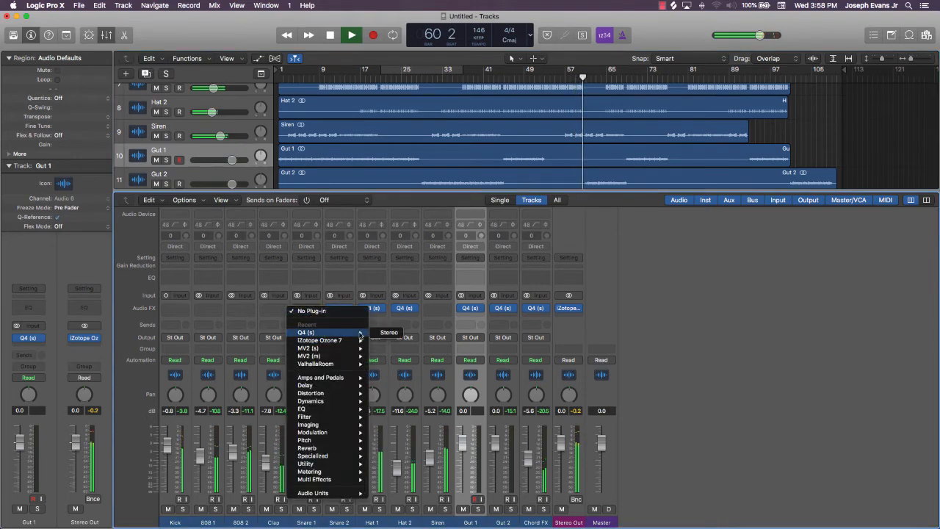
click(389, 333)
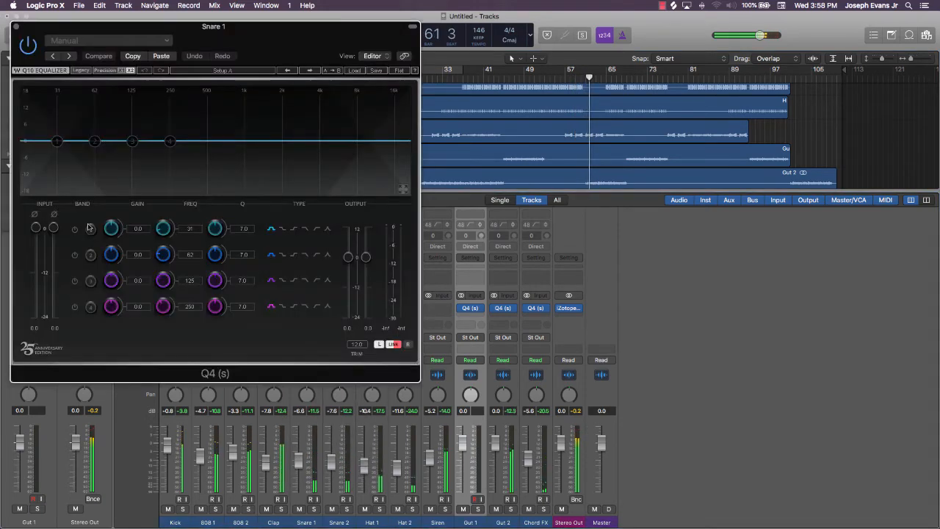
Make band 1 of Snare 1's Q4 a high-pass filter and settle its frequency at 200 Hz while replaying the snare section
click(75, 230)
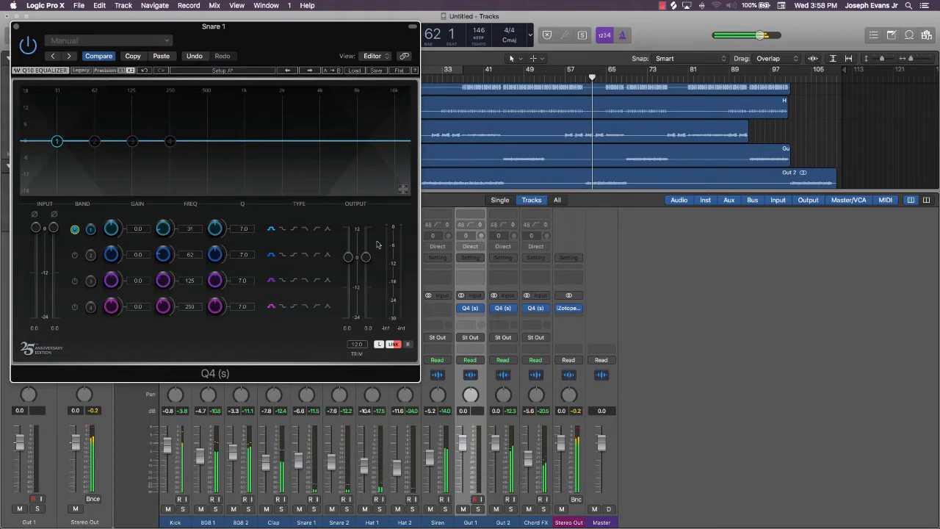
click(317, 228)
drag(61, 137, 218, 141)
click(541, 79)
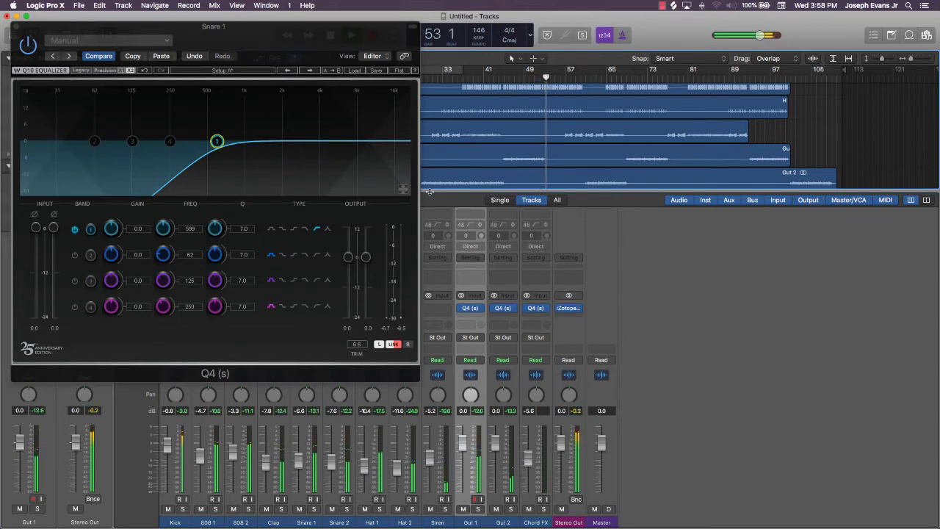
drag(216, 141, 157, 139)
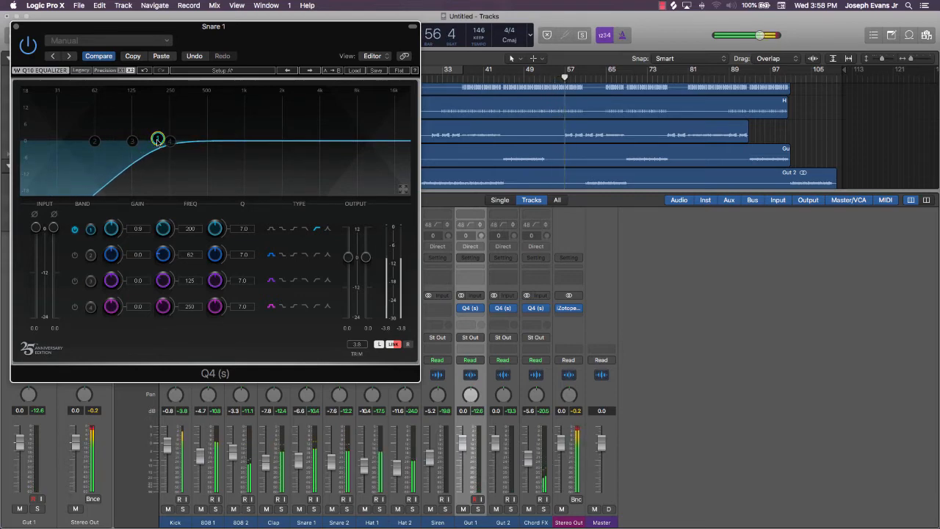
key(super+w)
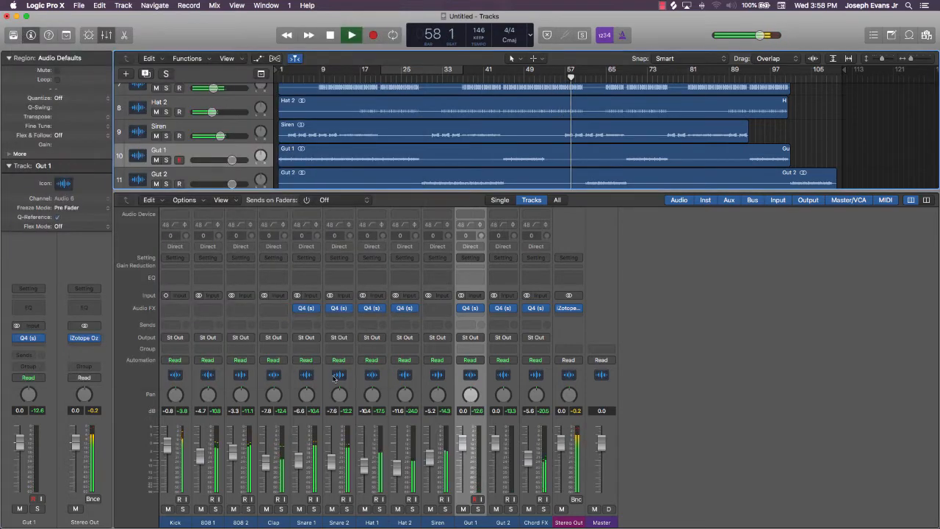
Check Snare 2's Q4 settings and insert the stereo Q4 (s) equalizer on the Clap channel
click(340, 309)
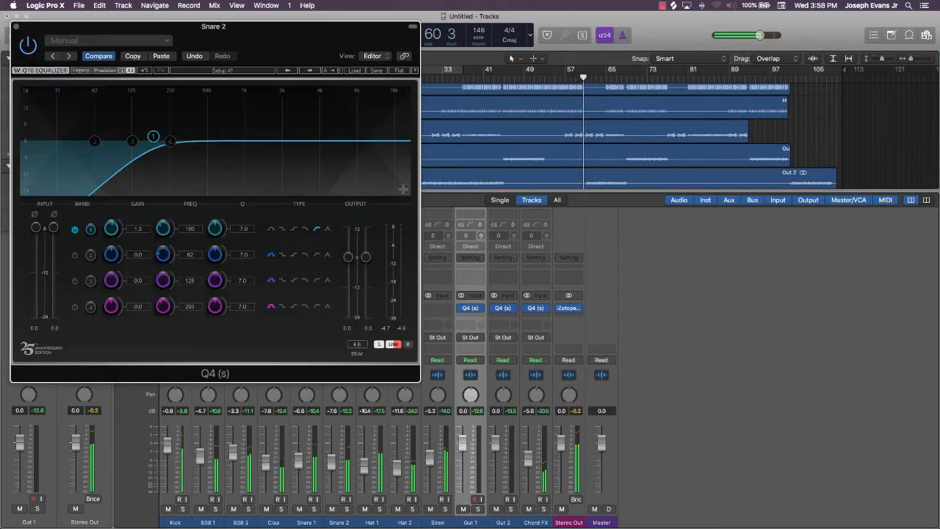
click(16, 26)
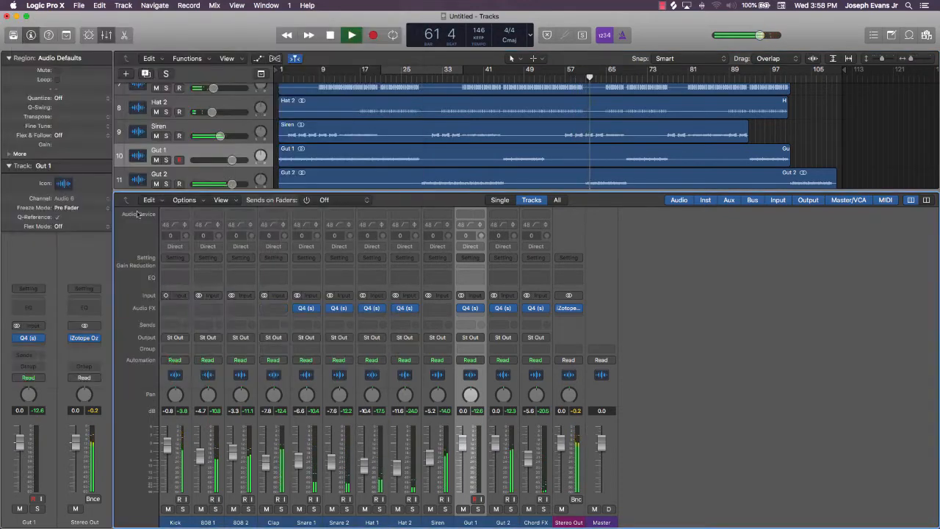
click(274, 309)
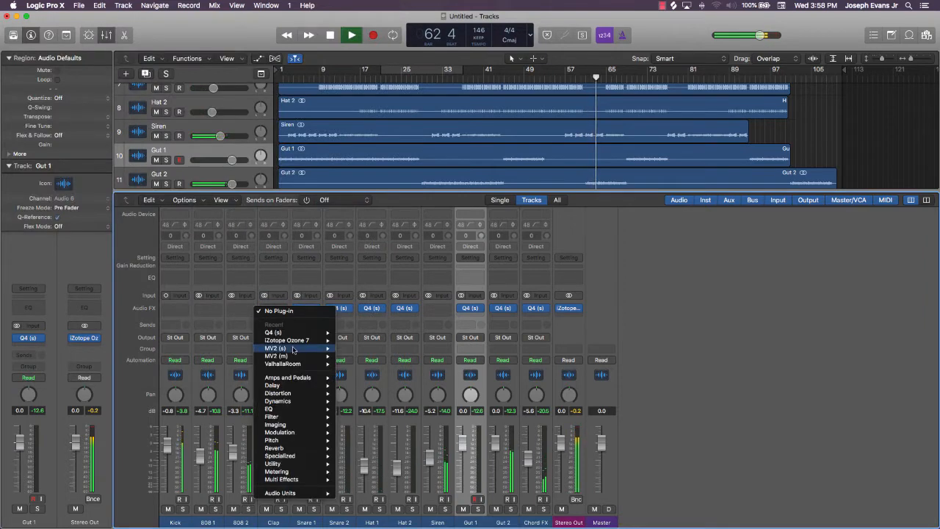
click(288, 264)
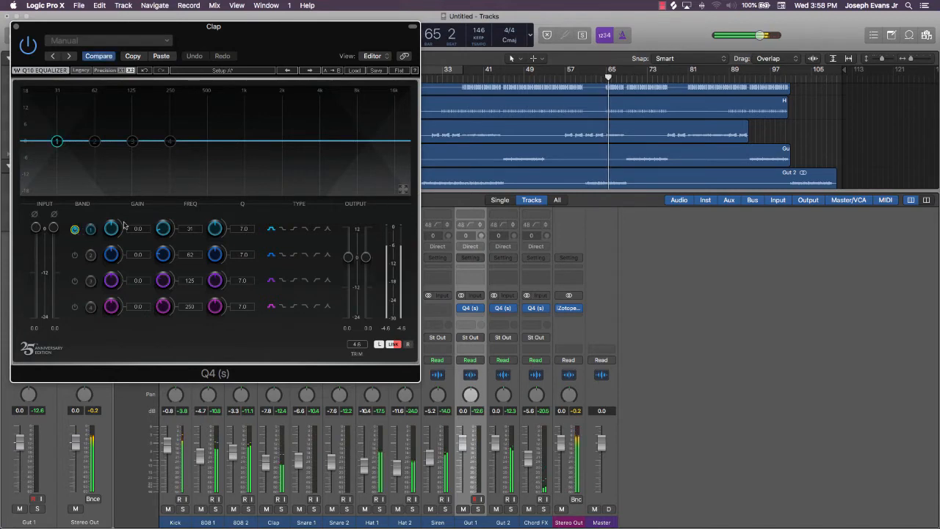
Make band 1 of Clap's Q4 a high-pass filter and settle its frequency at about 187 Hz
click(317, 229)
drag(56, 141, 205, 141)
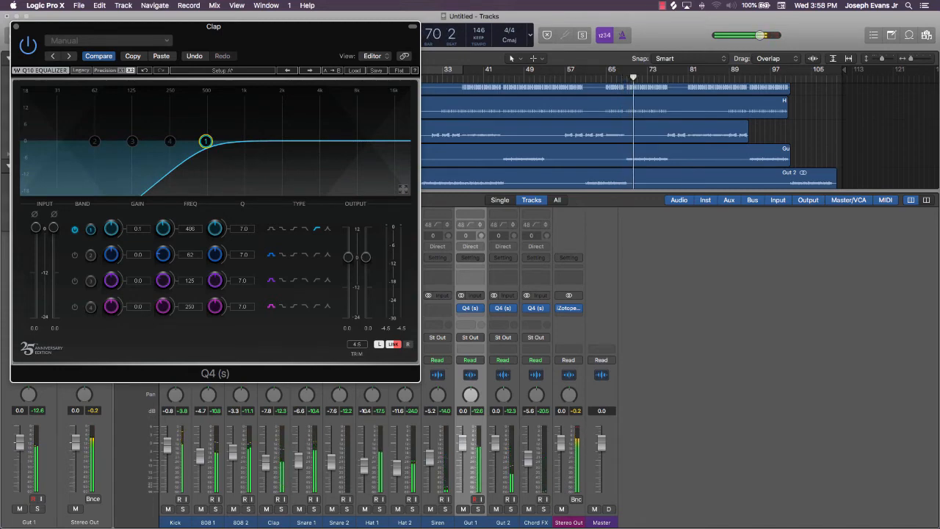
drag(206, 141, 154, 141)
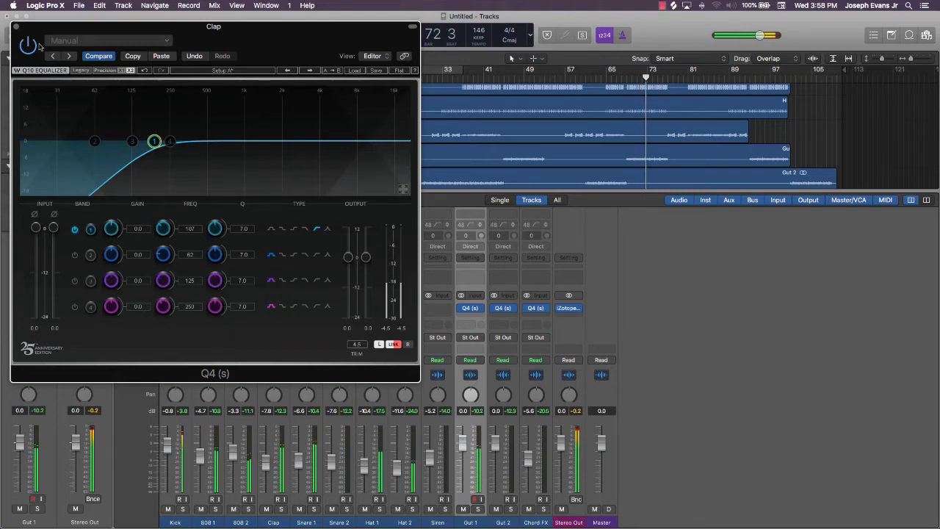
click(15, 27)
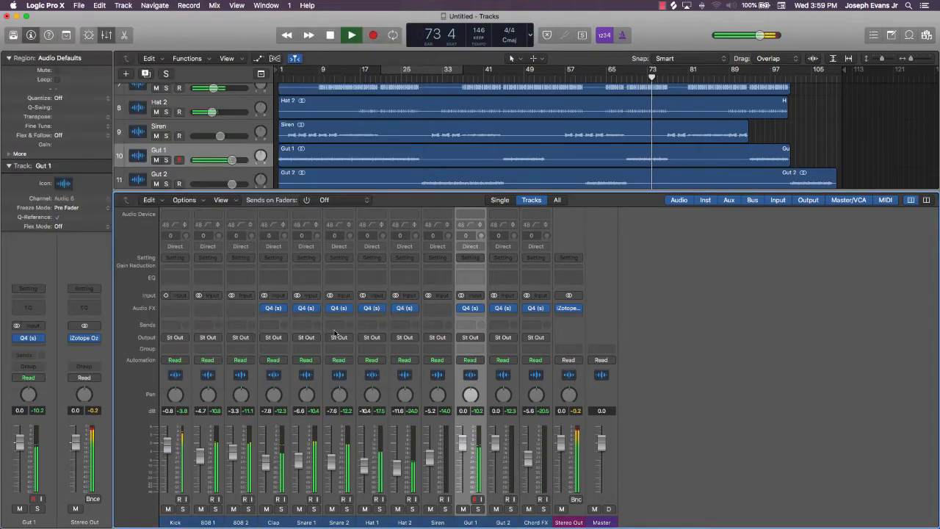
Insert the stereo Q4 (s) equalizer on the Siren channel and make its band 1 a high-pass filter at about 153 Hz
click(439, 313)
mouse_move(448, 334)
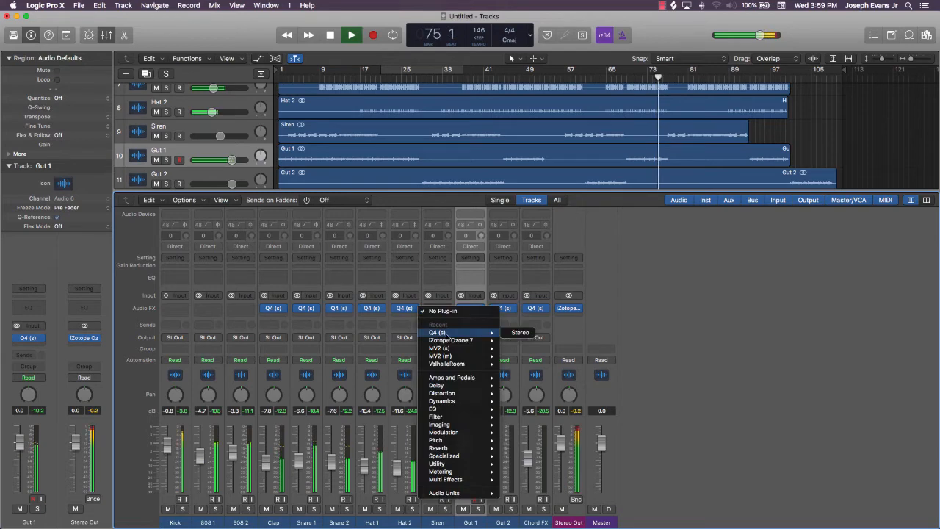
click(510, 334)
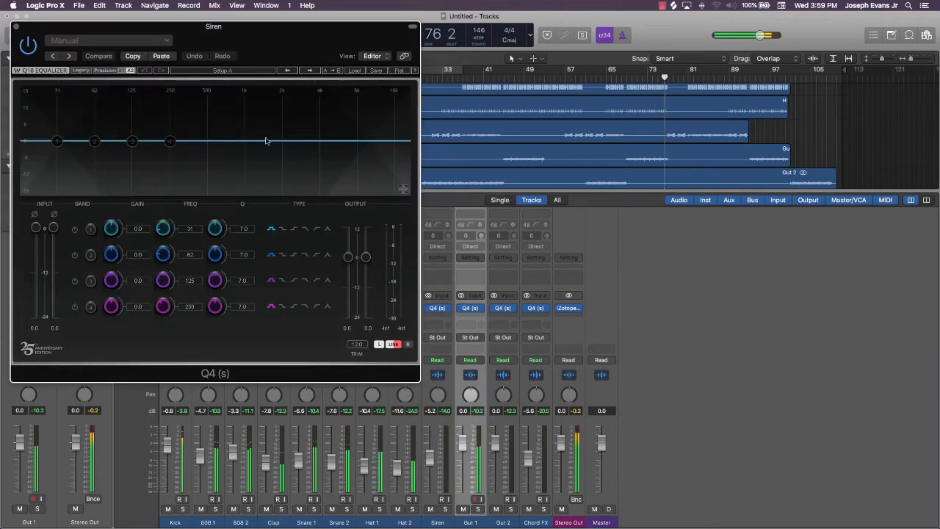
click(75, 230)
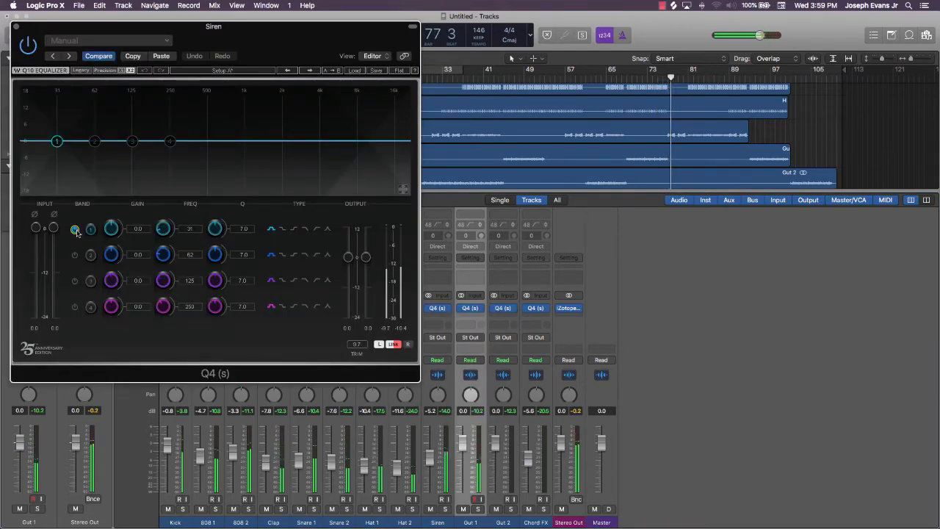
click(318, 230)
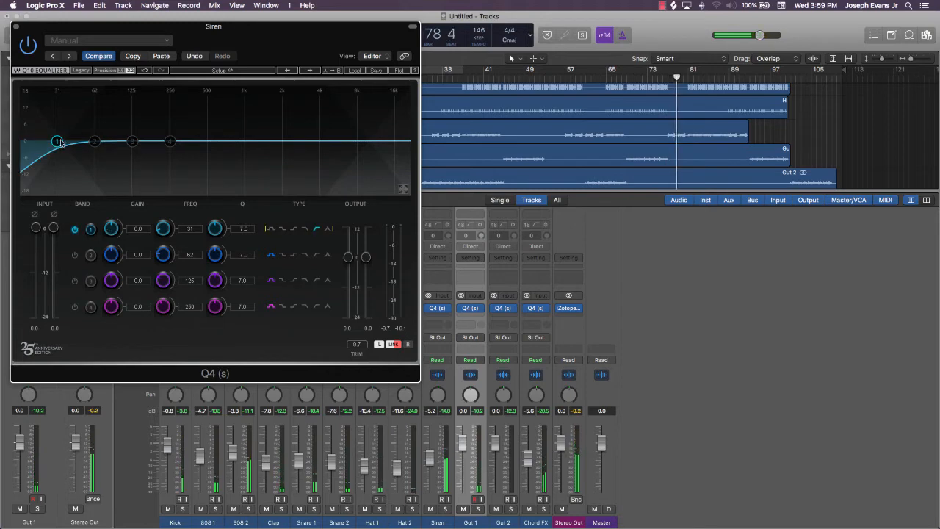
drag(57, 141, 143, 138)
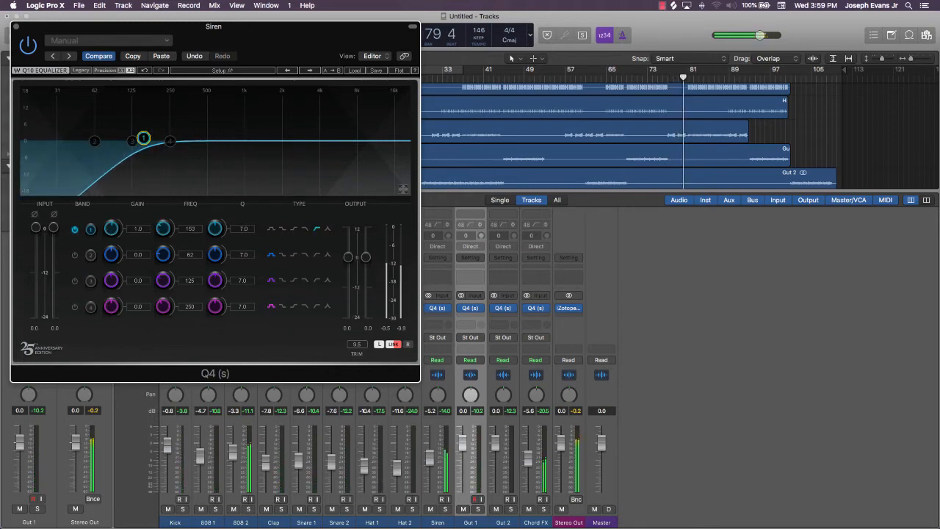
key(super+w)
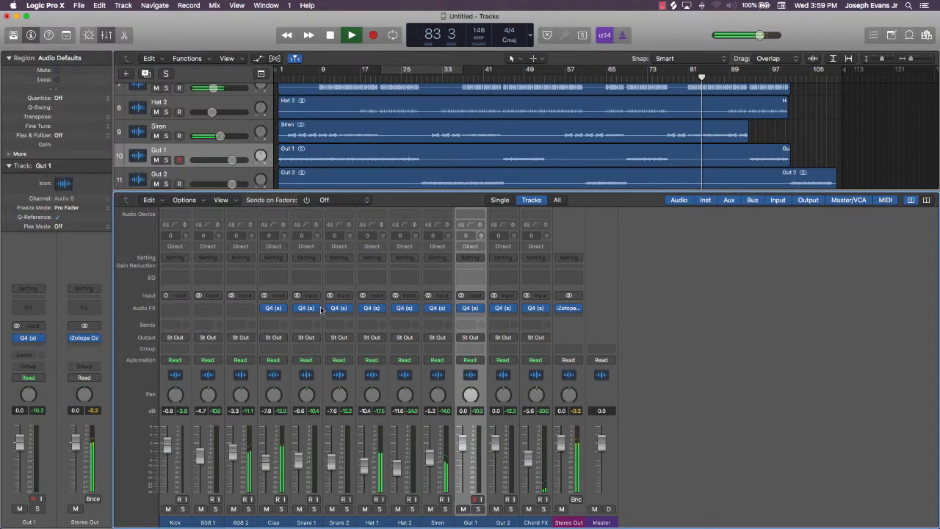
Lower the high-pass frequency of band 1 in Siren's Q4 to about 66 Hz
click(438, 308)
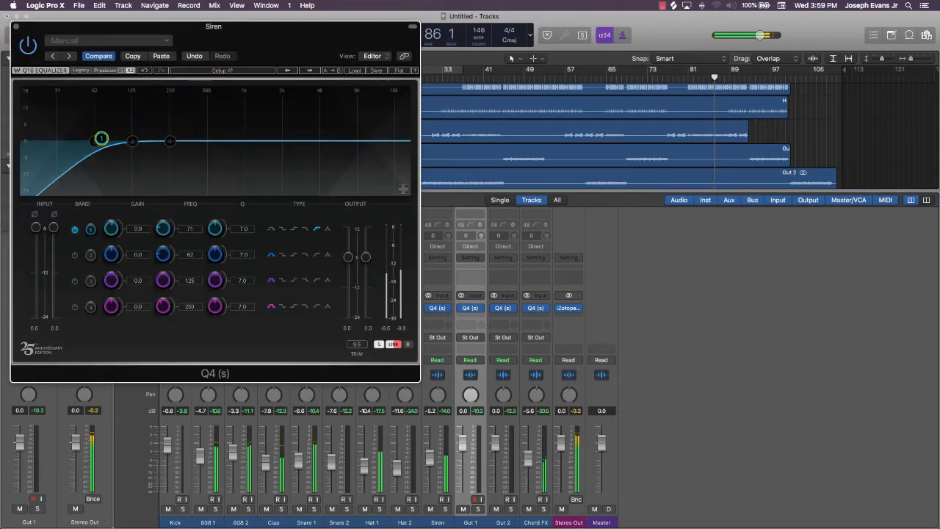
drag(102, 138, 99, 138)
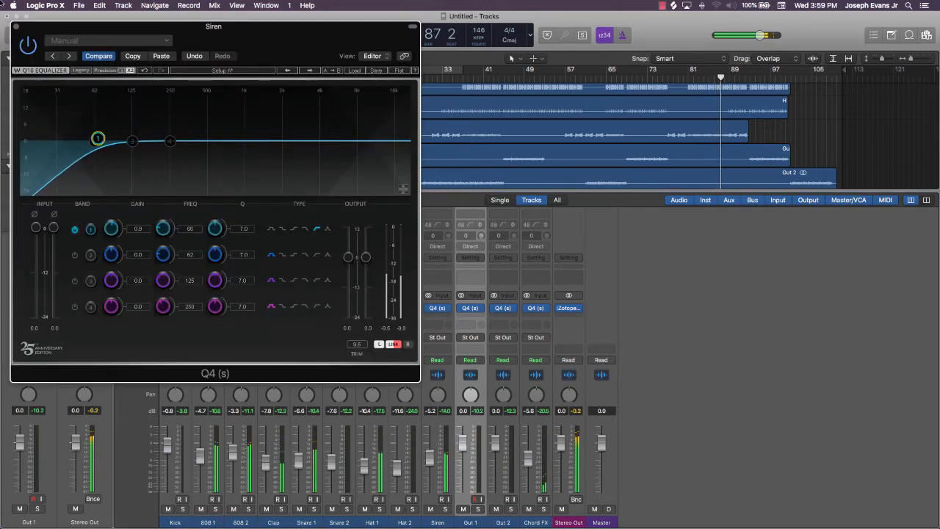
key(super+w)
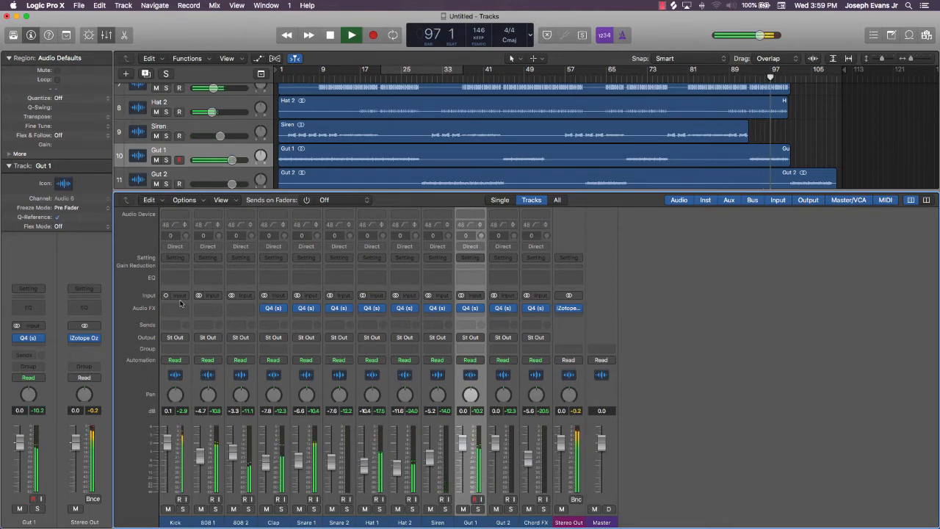
Stop playback and insert the stereo Q4 (s) on the 808 1 channel with band 1 as a high-pass filter at about 20 Hz
key(space)
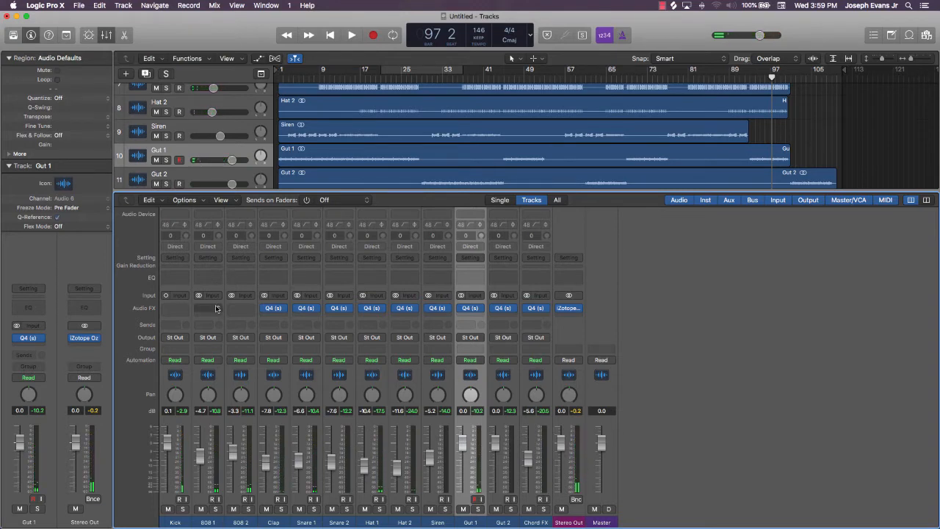
click(216, 308)
mouse_move(255, 334)
click(290, 333)
click(74, 230)
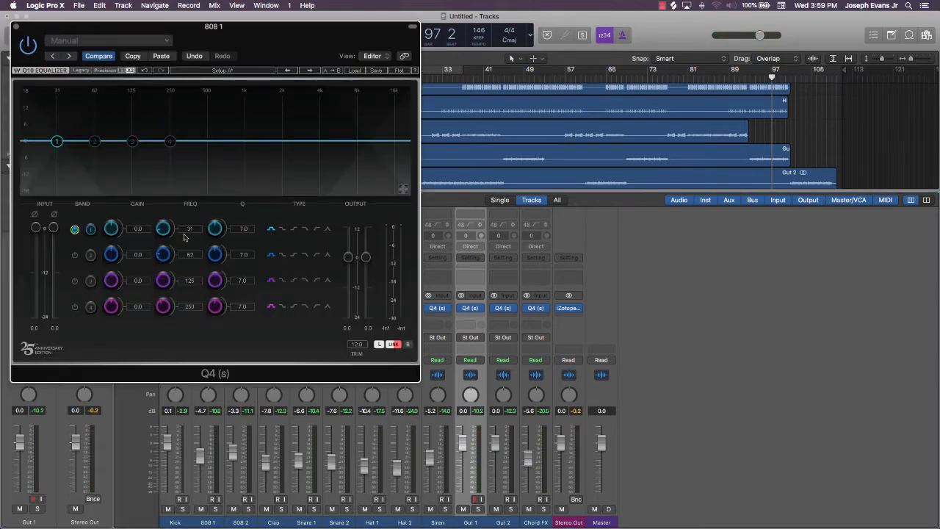
click(314, 230)
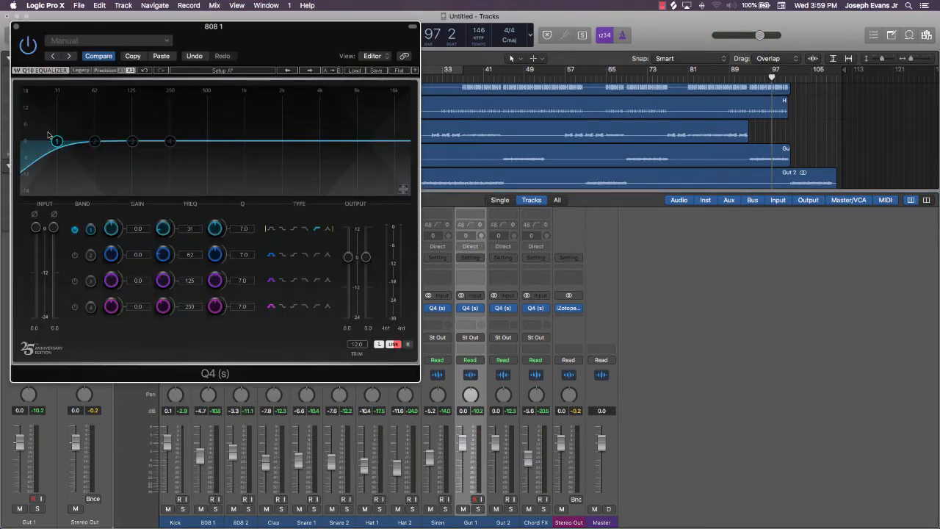
drag(54, 145, 31, 144)
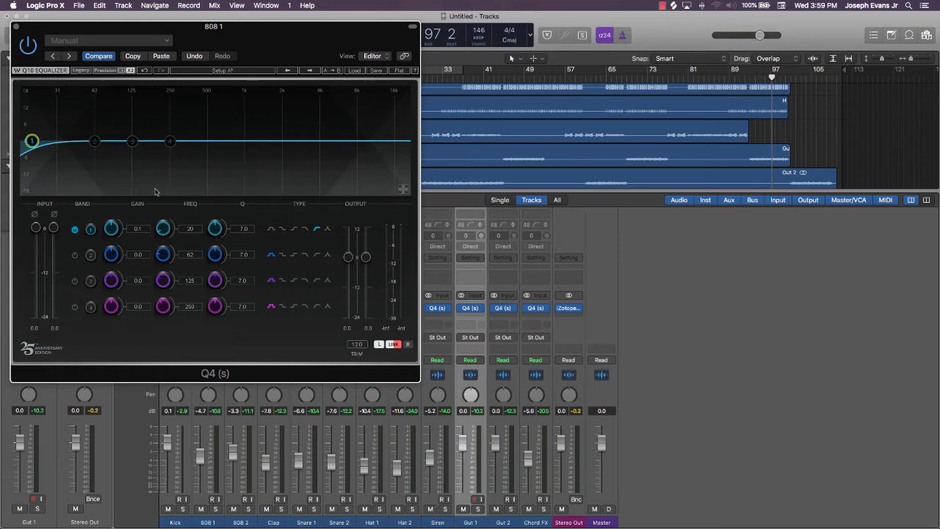
click(16, 28)
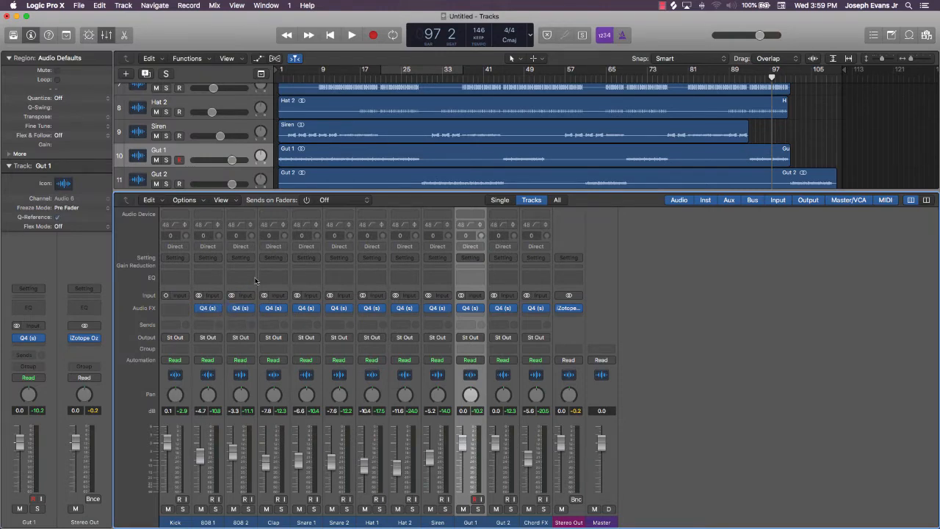
Play the song from around bar 41 and insert the mono Waves Q4 (m) equalizer on the Kick channel
click(487, 72)
key(space)
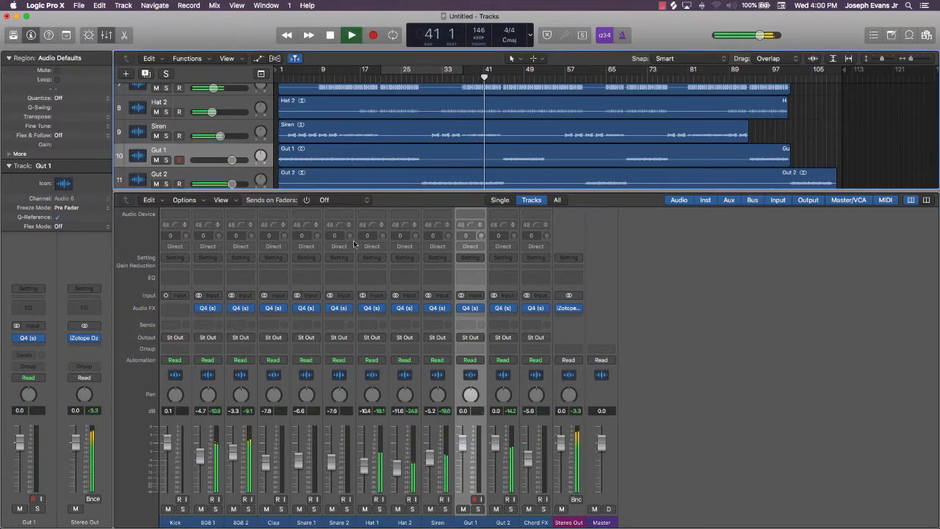
click(175, 308)
mouse_move(189, 348)
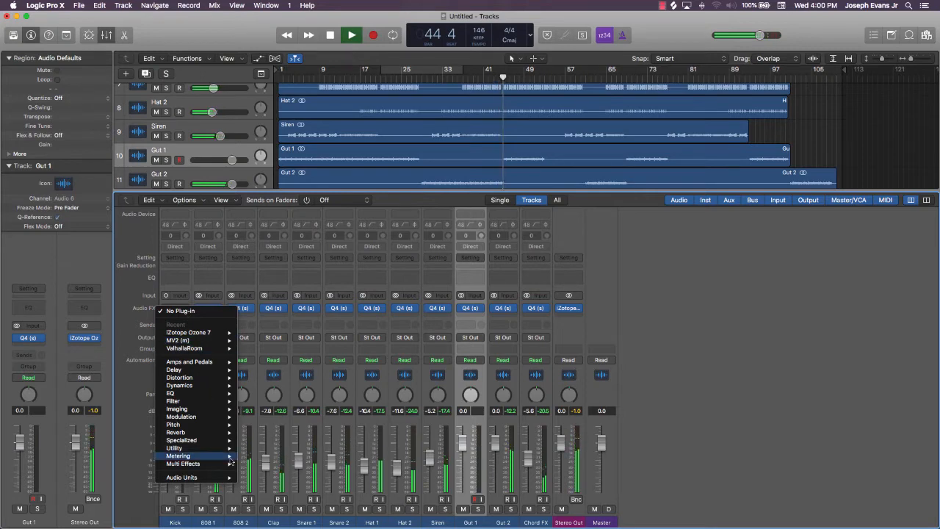
mouse_move(197, 478)
mouse_move(294, 518)
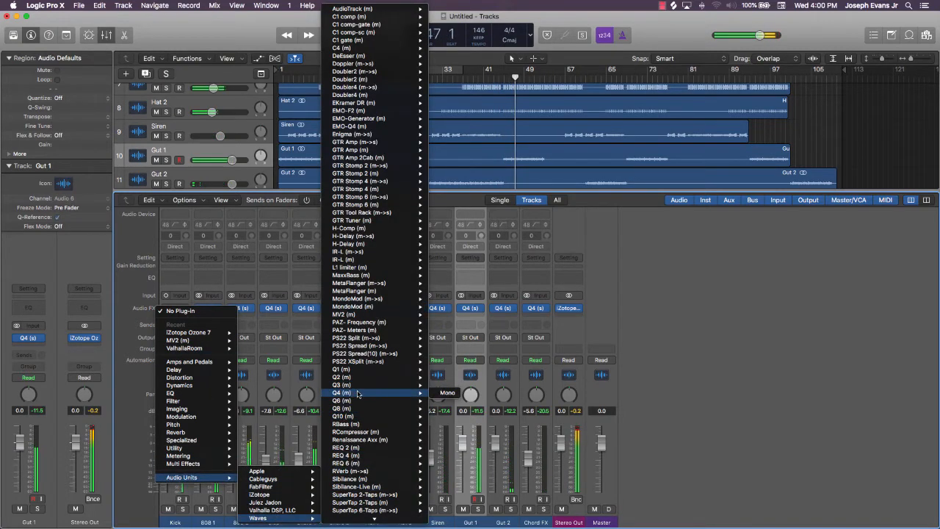
click(445, 400)
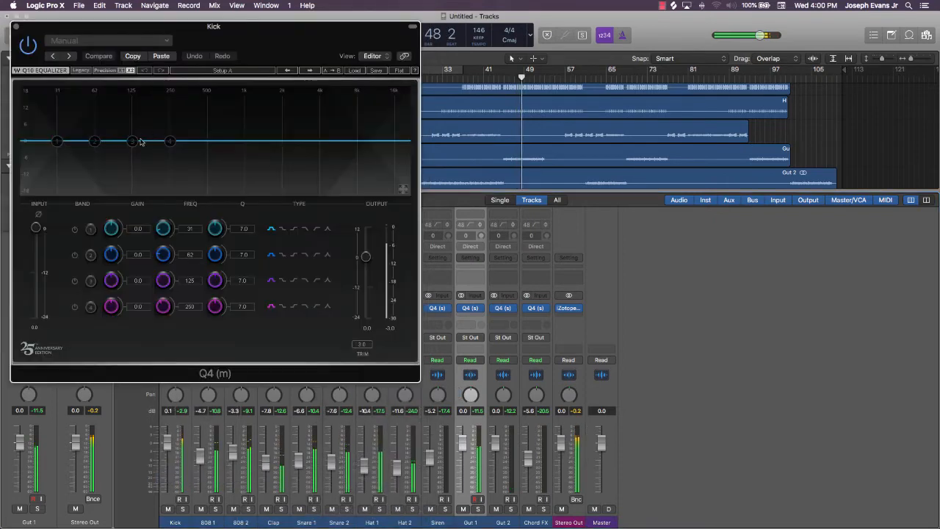
In Kick's Q4, cut about 5.4 dB at 1091 Hz with band 3 and make band 1 a high-pass filter at about 16 Hz
drag(137, 142, 250, 158)
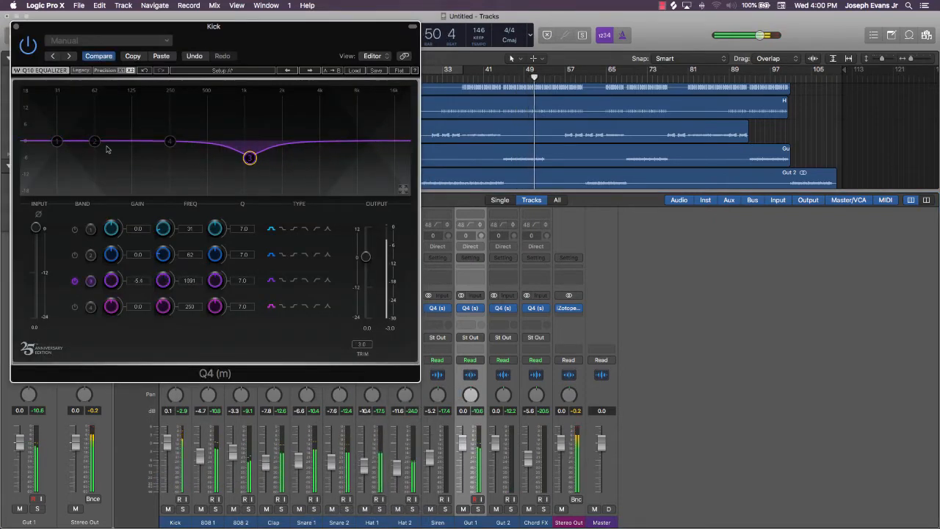
click(57, 141)
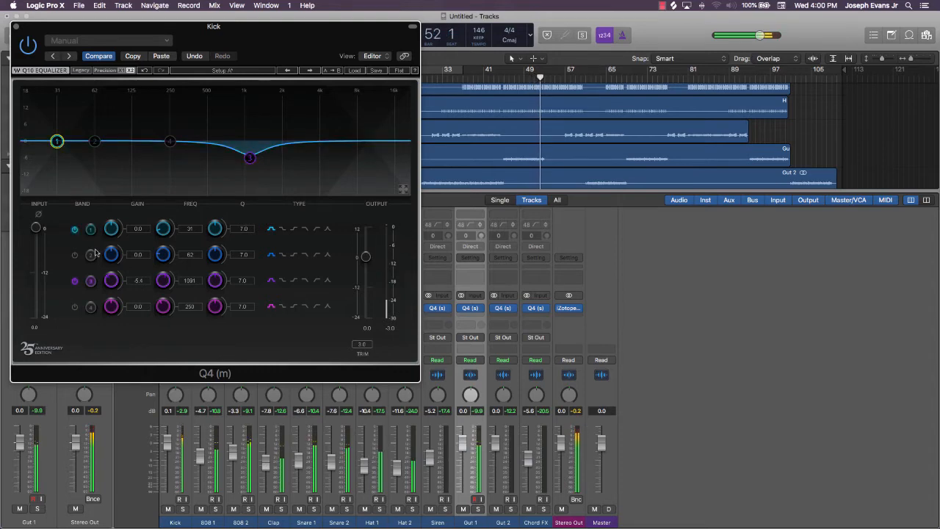
click(317, 230)
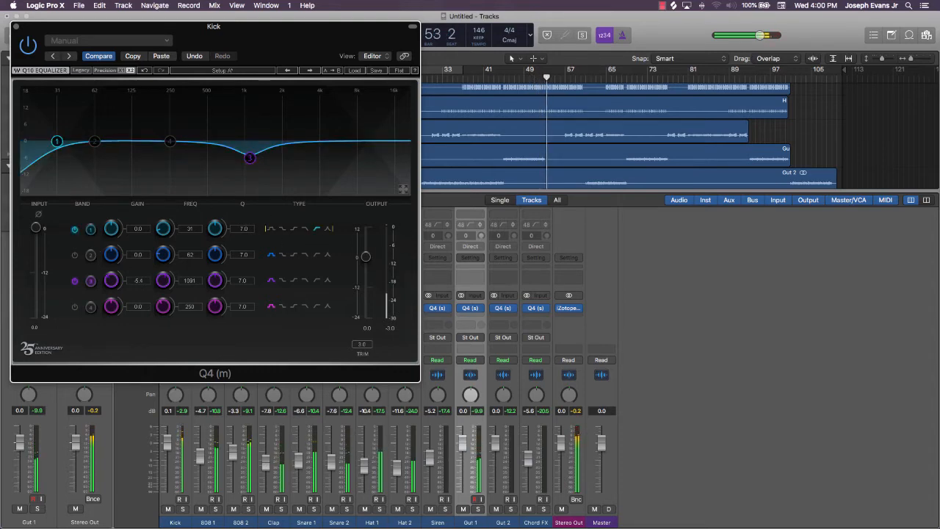
drag(56, 141, 22, 142)
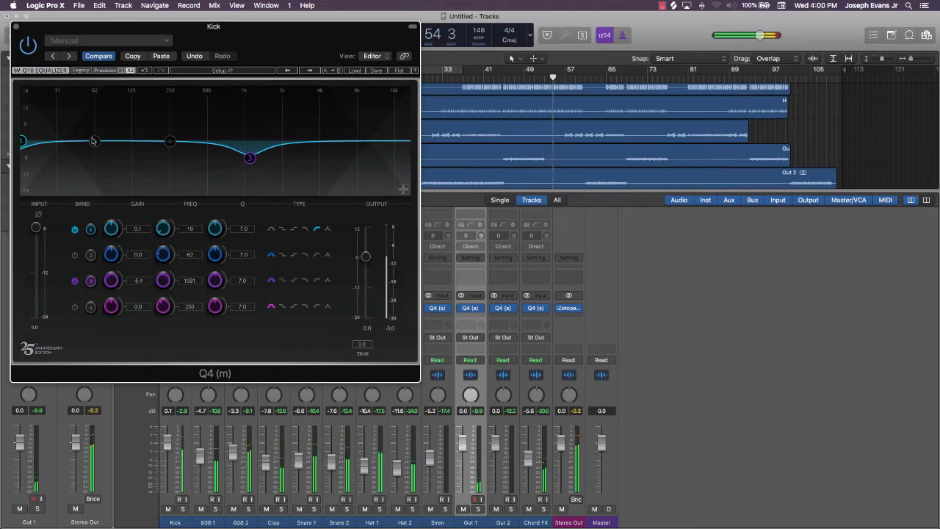
Boost Kick by about 2.5 dB at 40 Hz with band 2 of its Q4 and close the equalizer
drag(94, 141, 70, 133)
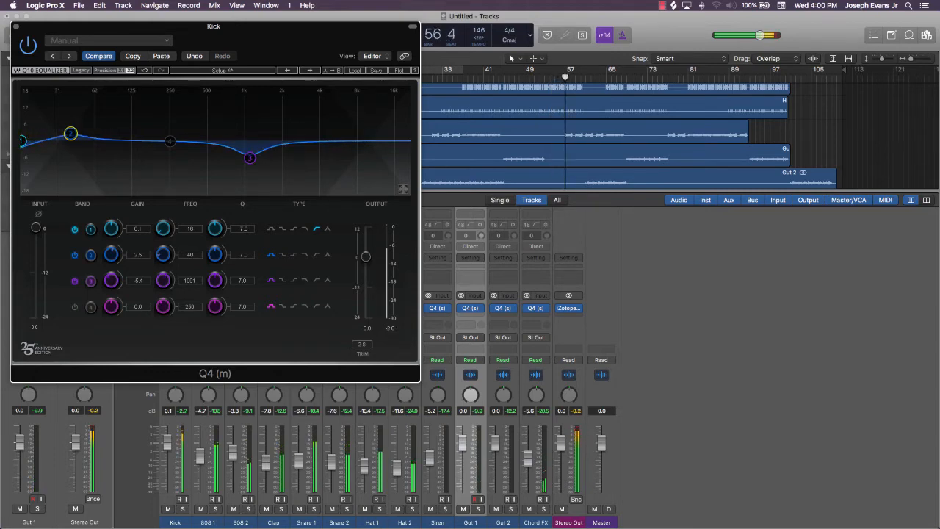
click(17, 26)
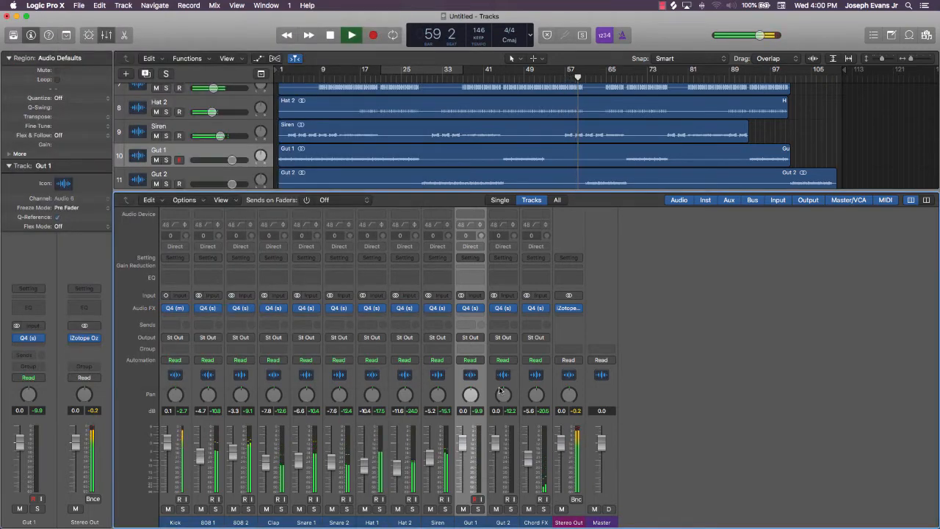
Return to the beginning of the song and replay the opening section to listen to the equalized mix
key(space)
key(Return)
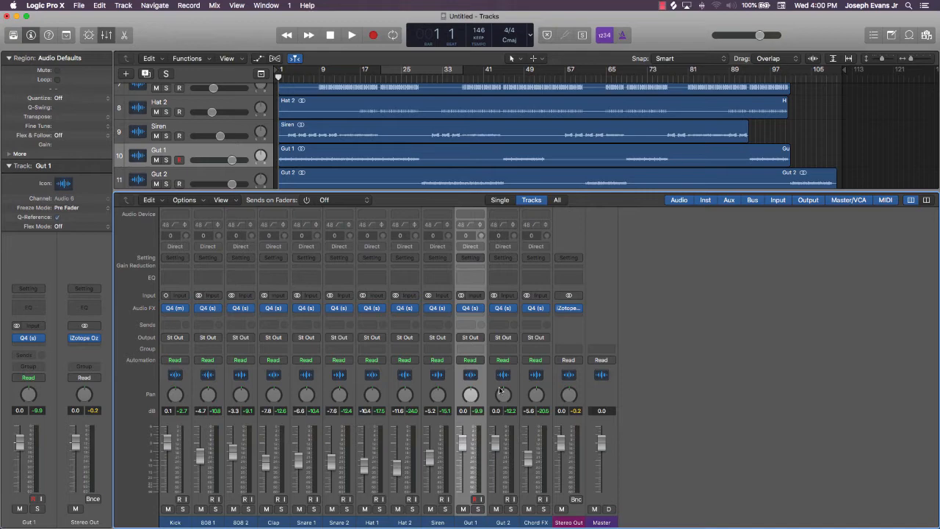
key(space)
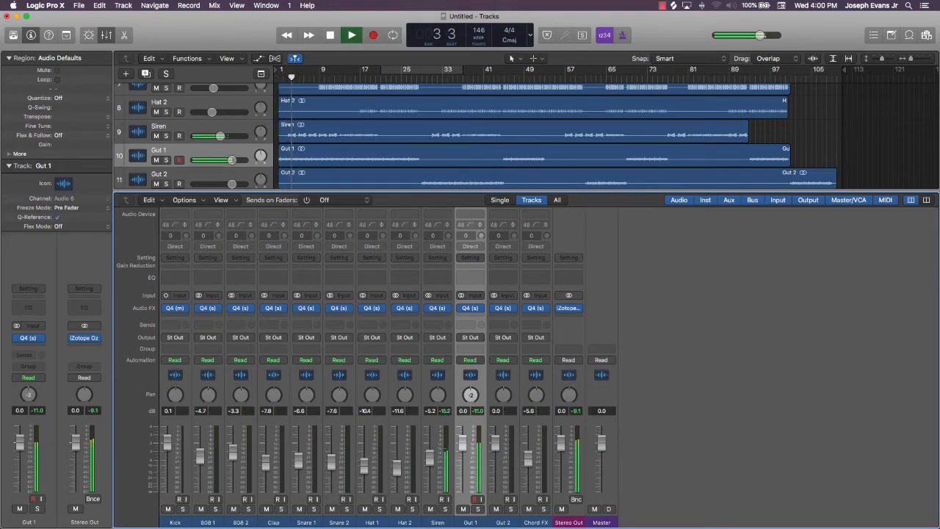
key(space)
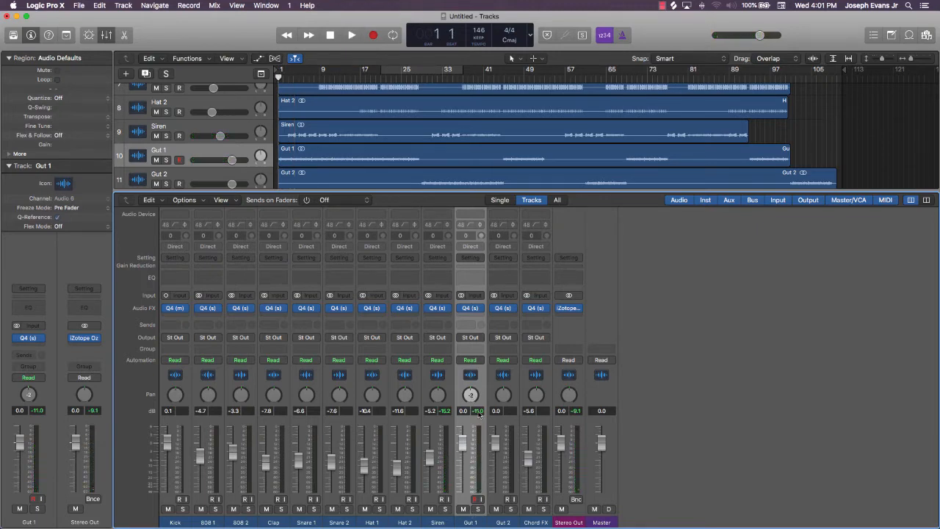
key(space)
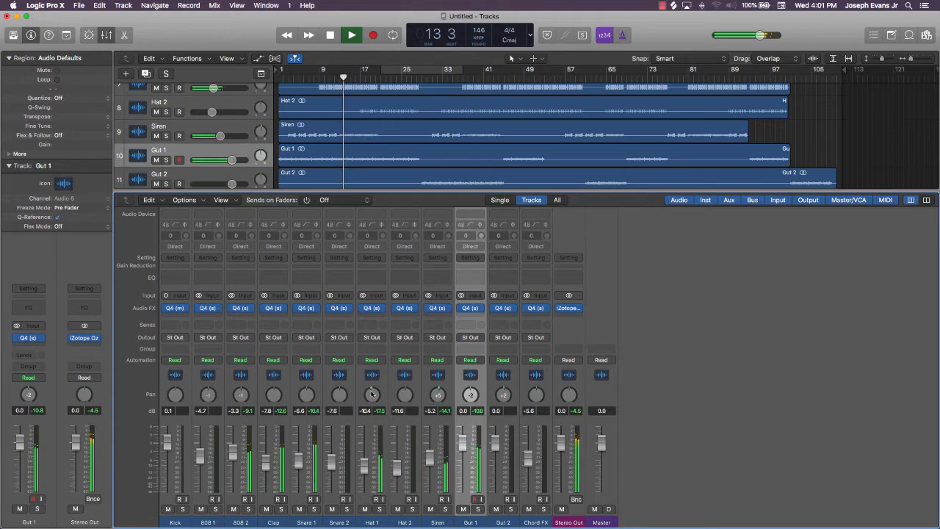
Stop playback and insert the stereo Cableguys PanCake2 plug-in below the Q4 on the Hat 1 channel
click(384, 316)
click(580, 293)
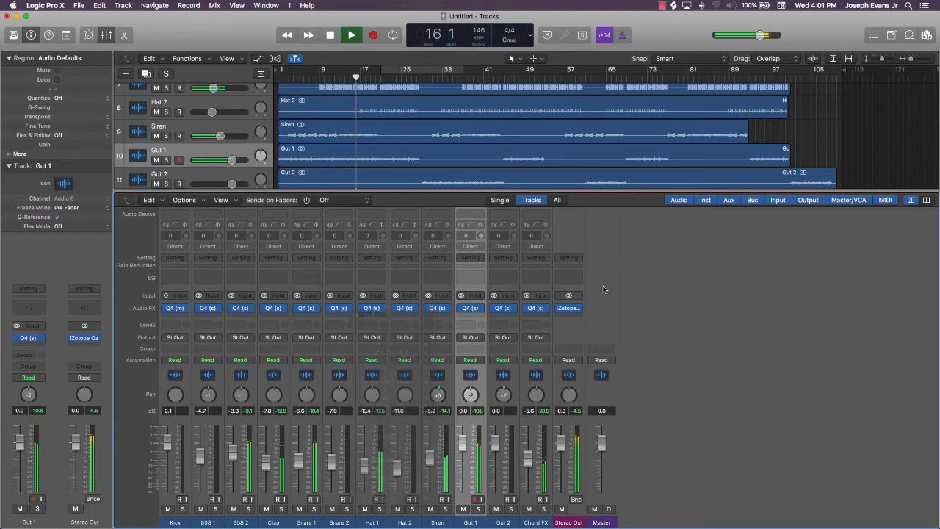
key(space)
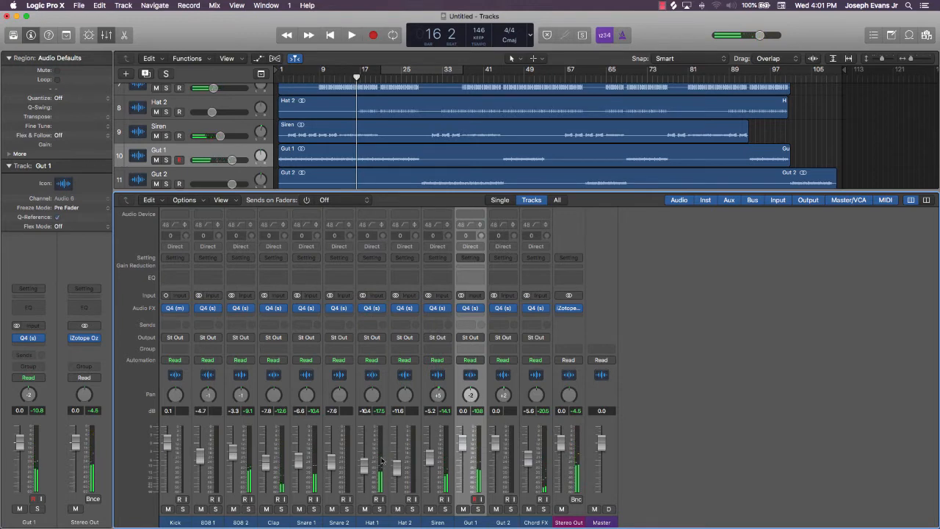
click(372, 317)
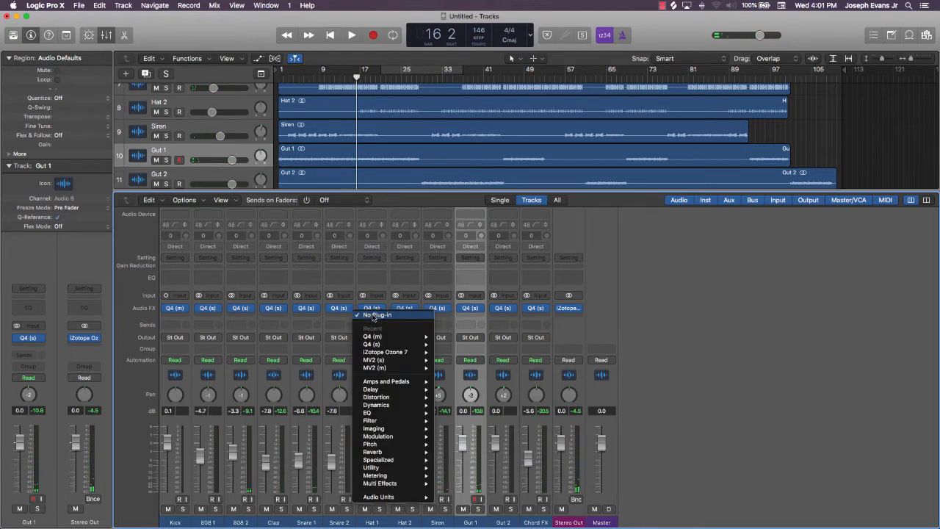
mouse_move(406, 498)
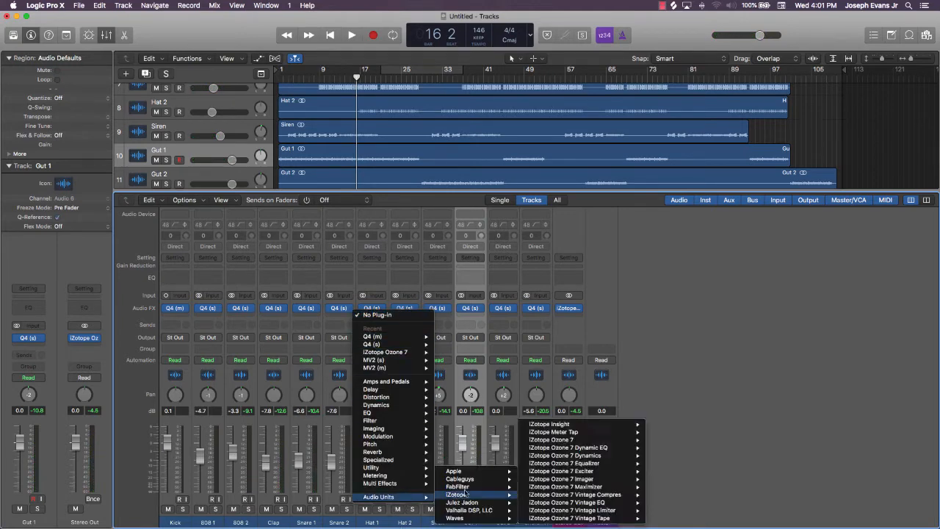
mouse_move(474, 479)
mouse_move(555, 488)
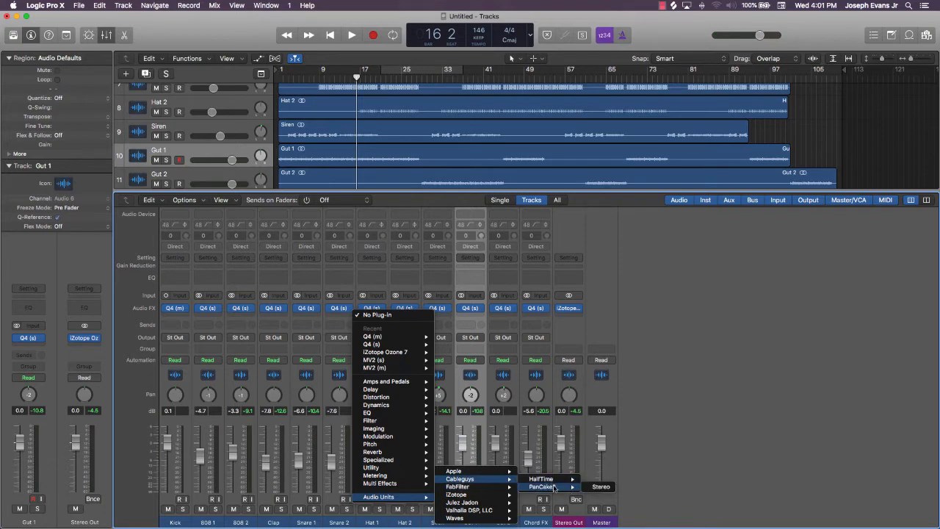
click(596, 486)
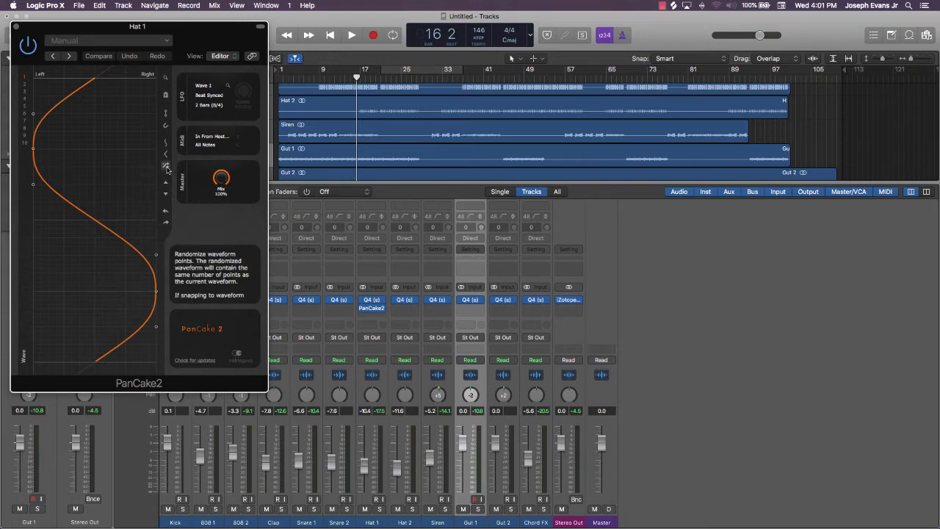
Randomize the PanCake2 panning waveform on Hat 1 twice, listening to the song from bar 16 in between
click(168, 170)
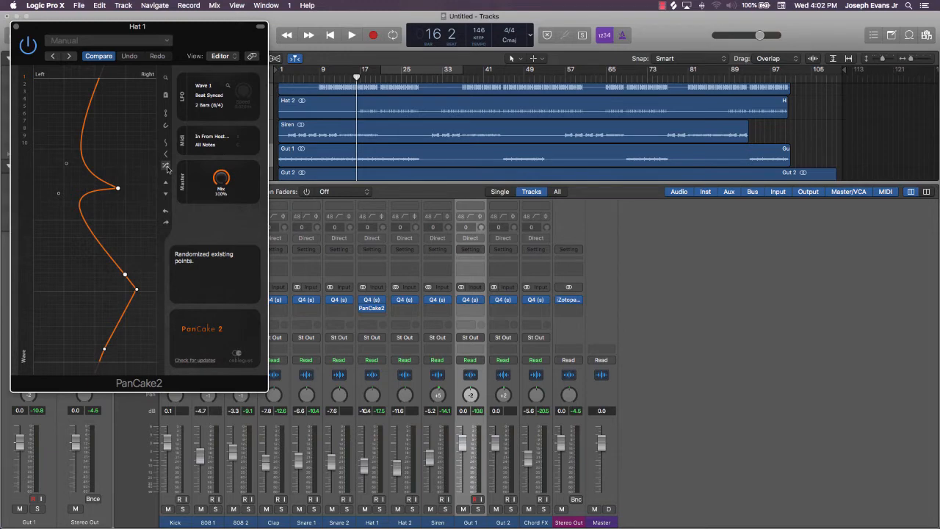
key(space)
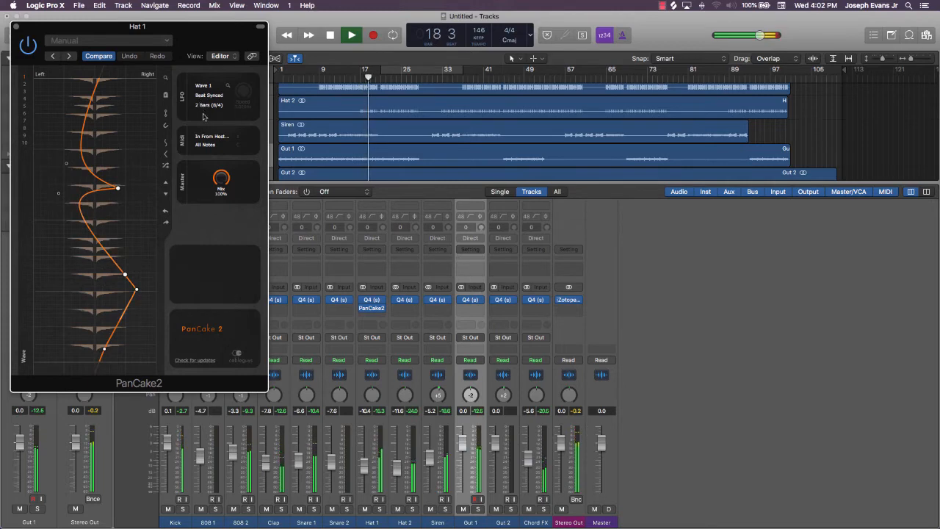
click(165, 166)
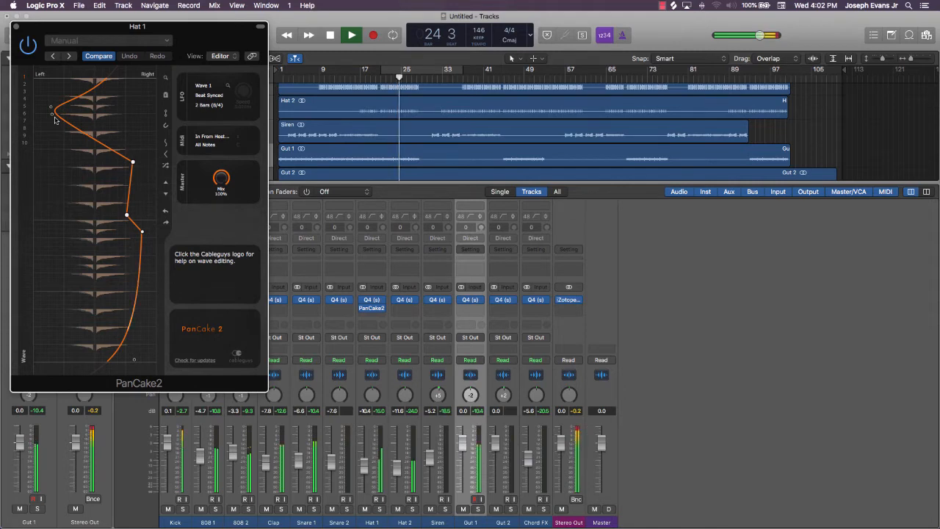
key(space)
Reshape Hat 1's PanCake2 waveform with a wider upper left swing, a central midpoint and curved segments on both sides of it
drag(55, 117, 41, 150)
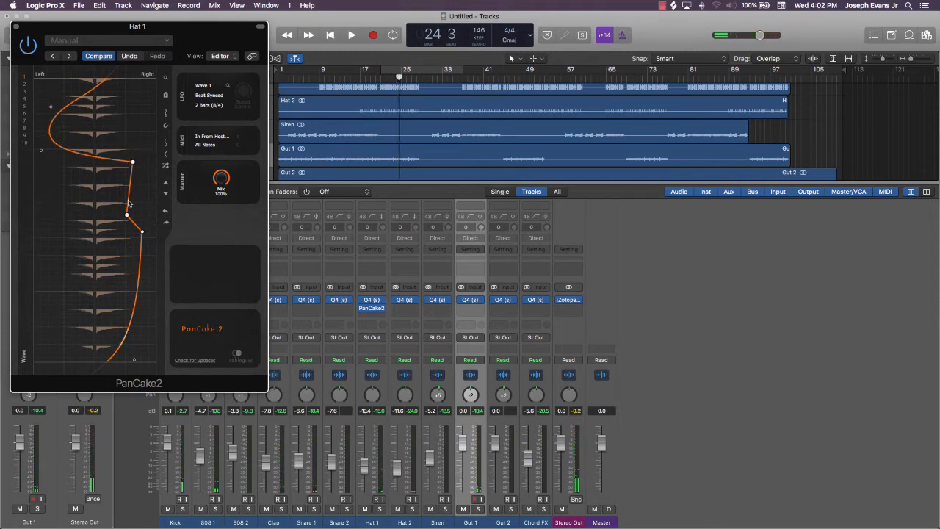
drag(127, 215, 95, 234)
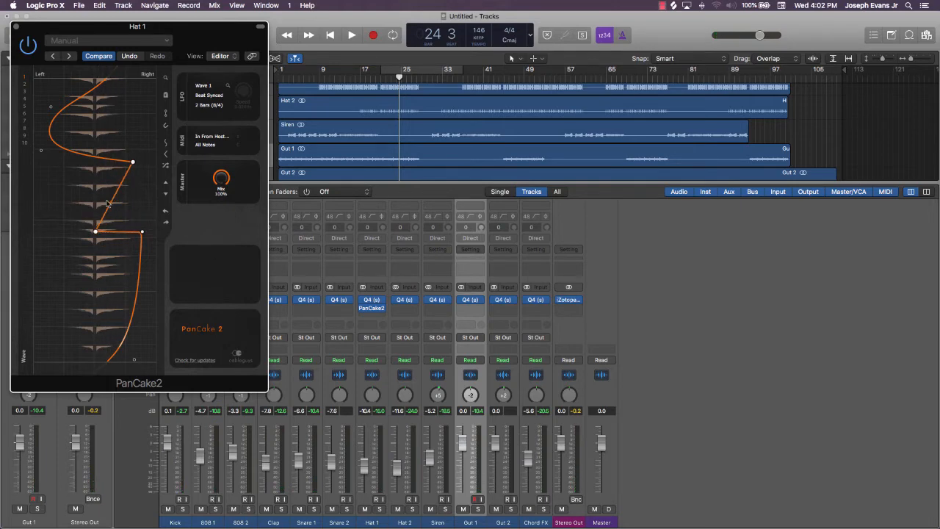
click(111, 198)
drag(112, 197, 99, 192)
drag(114, 234, 116, 238)
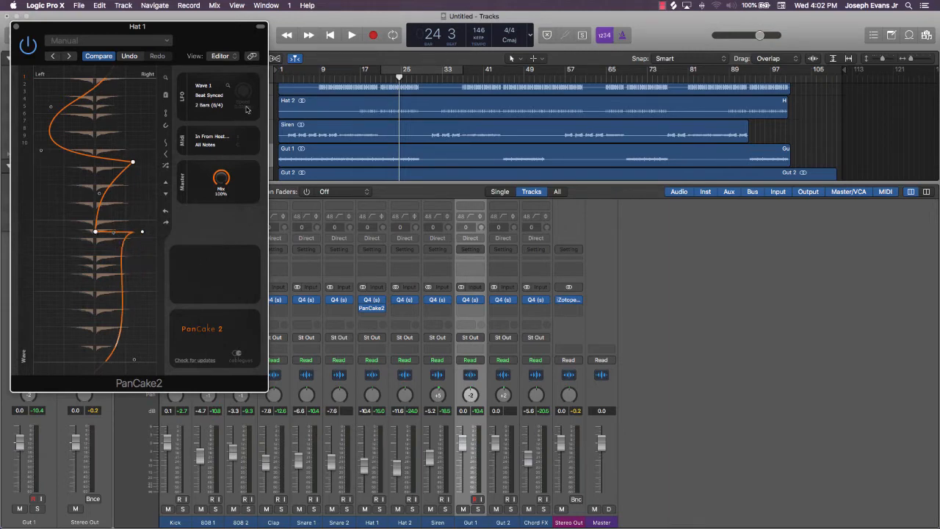
Check the LFO length options while keeping 2 Bars (8/4), listen to Hat 1's auto-panning and close PanCake2
click(219, 106)
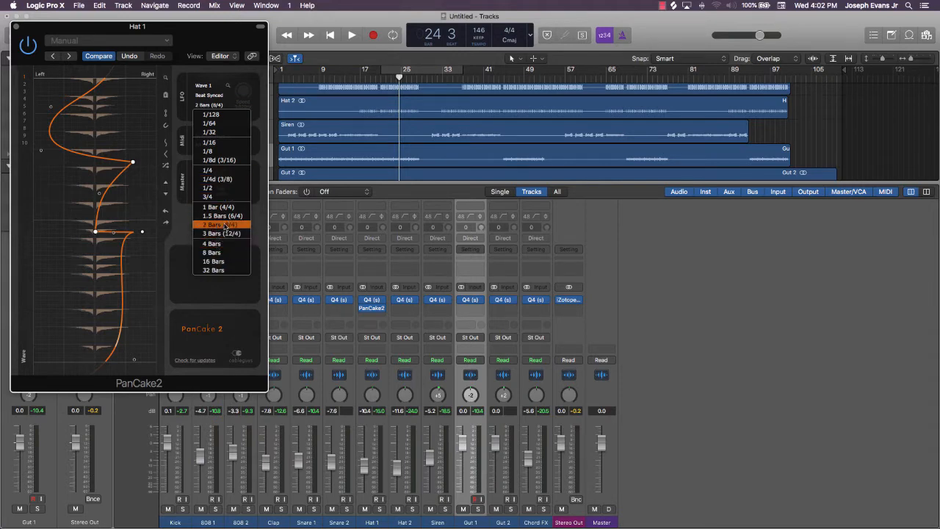
click(176, 224)
key(space)
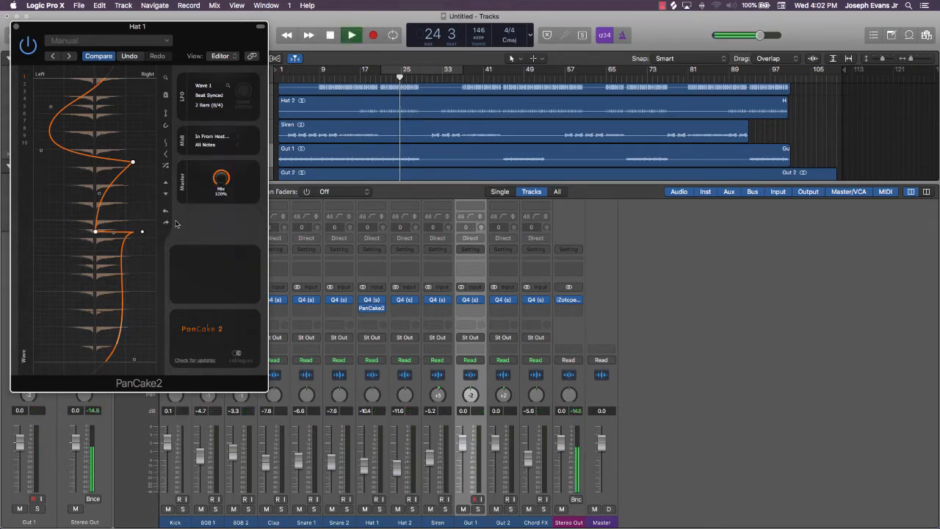
click(17, 27)
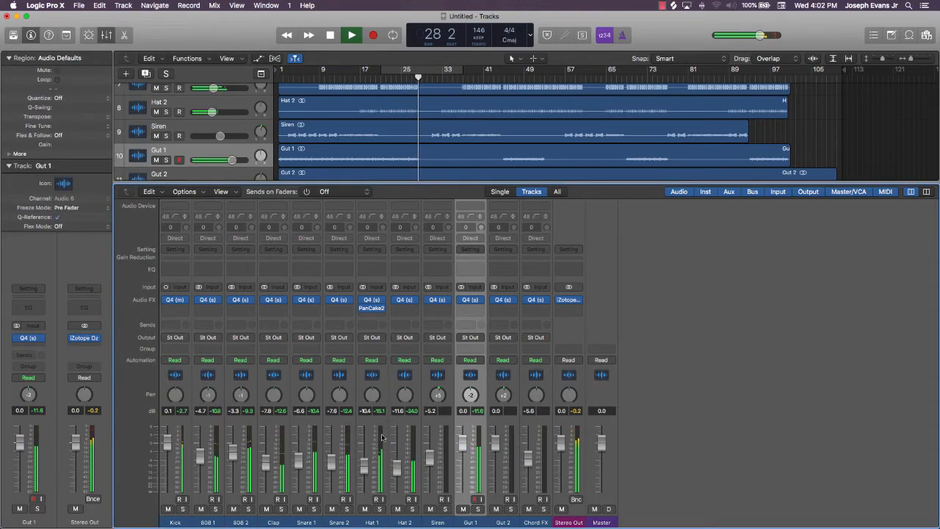
key(space)
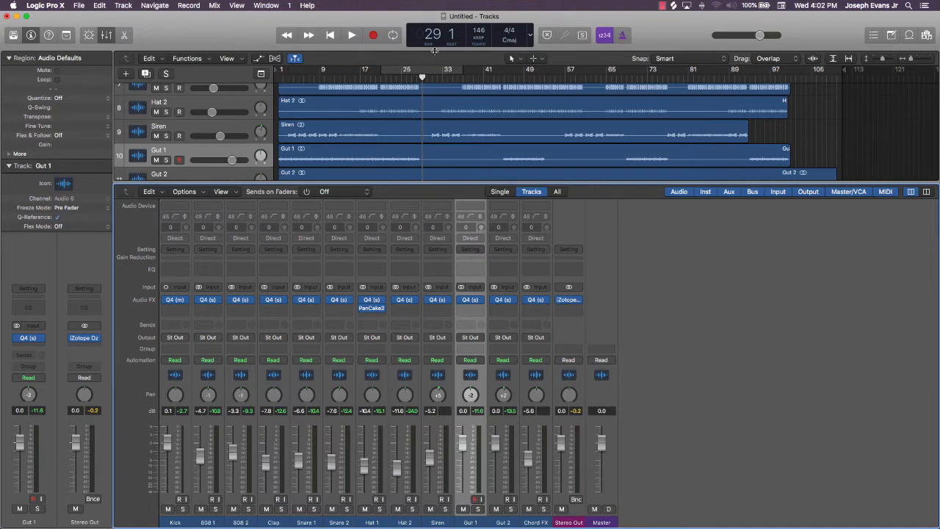
Play from about bar 33 and pan Hat 2 to +6, Snare 1 to -3, Snare 2 to +4, Chord FX to +9 and Clap to -3
click(446, 76)
key(space)
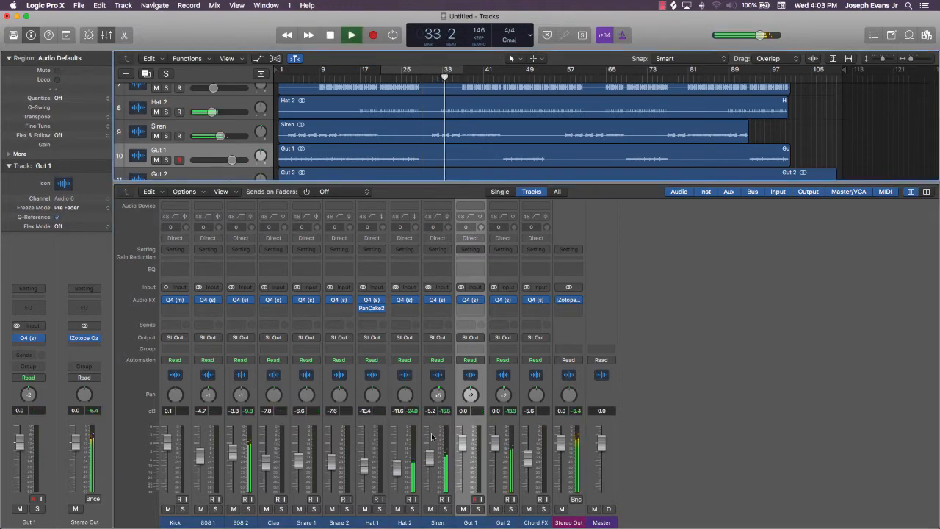
mouse_move(405, 394)
mouse_down()
mouse_move(406, 375)
mouse_move(394, 395)
mouse_up()
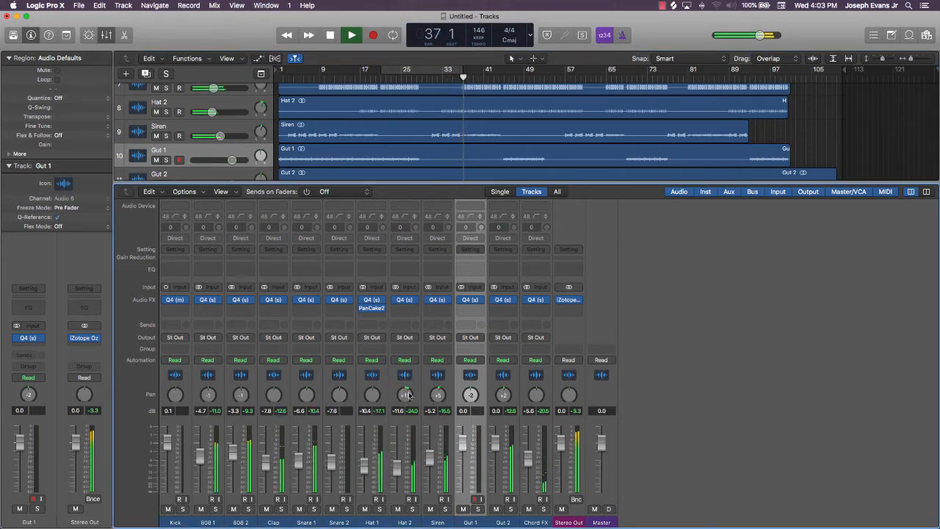
drag(408, 395, 404, 412)
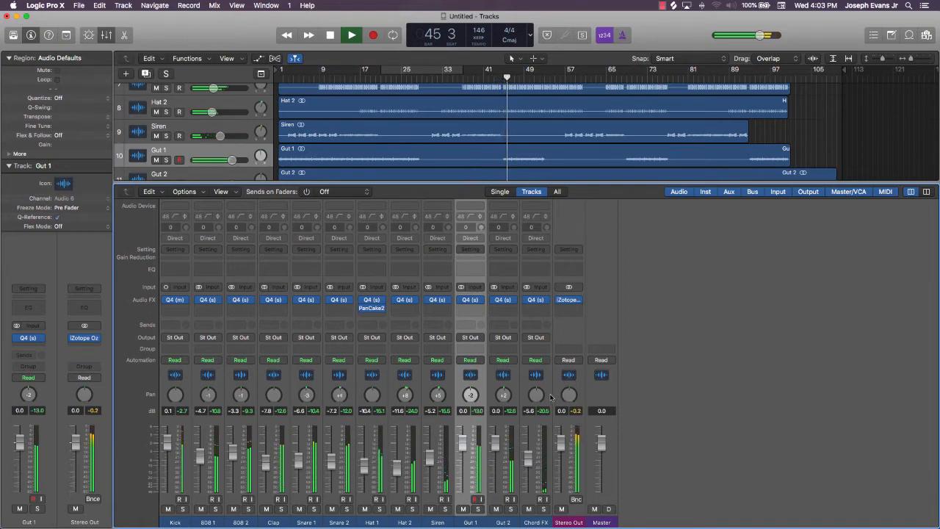
drag(535, 397, 535, 390)
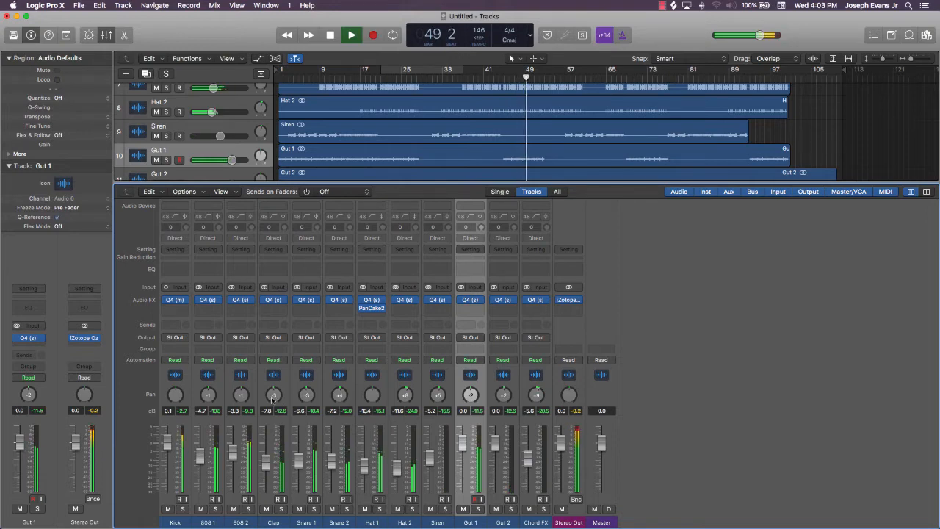
drag(272, 399, 272, 400)
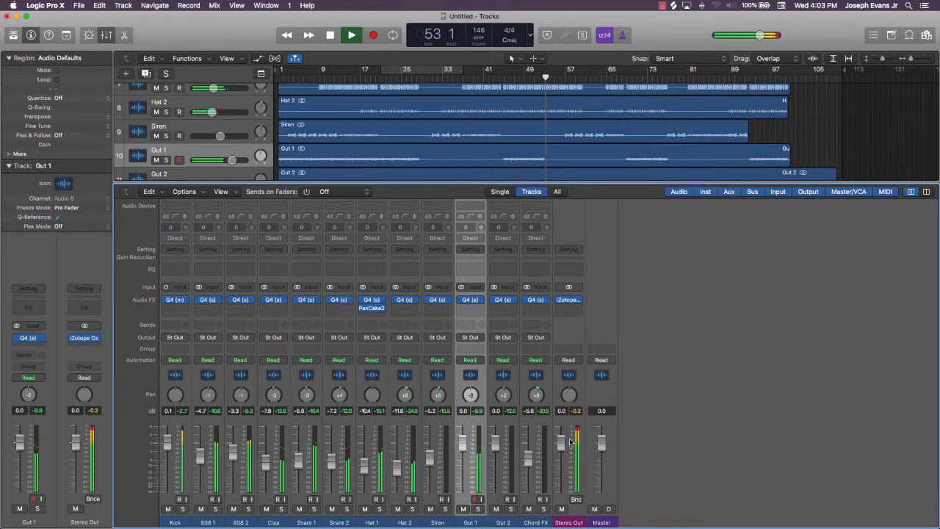
Save the project as "global - mix" in the Logic folder, organized as a folder
key(super+s)
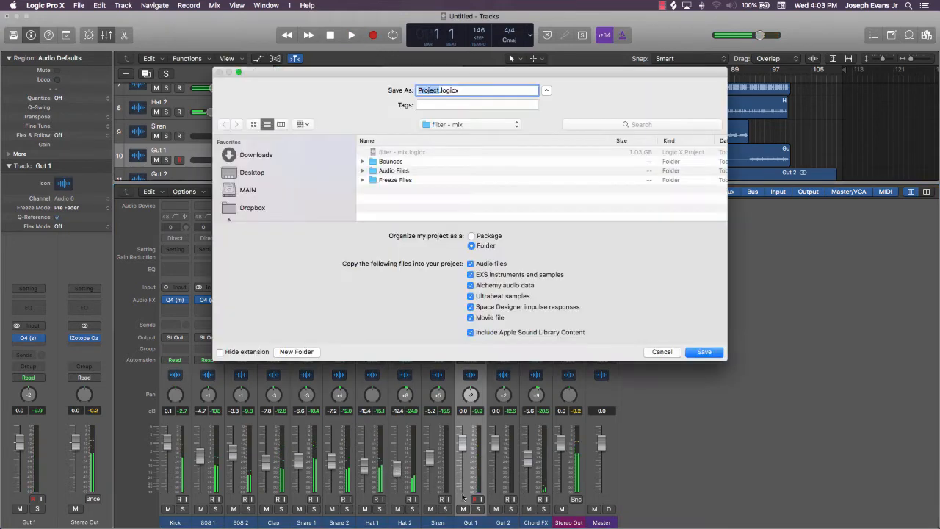
click(462, 124)
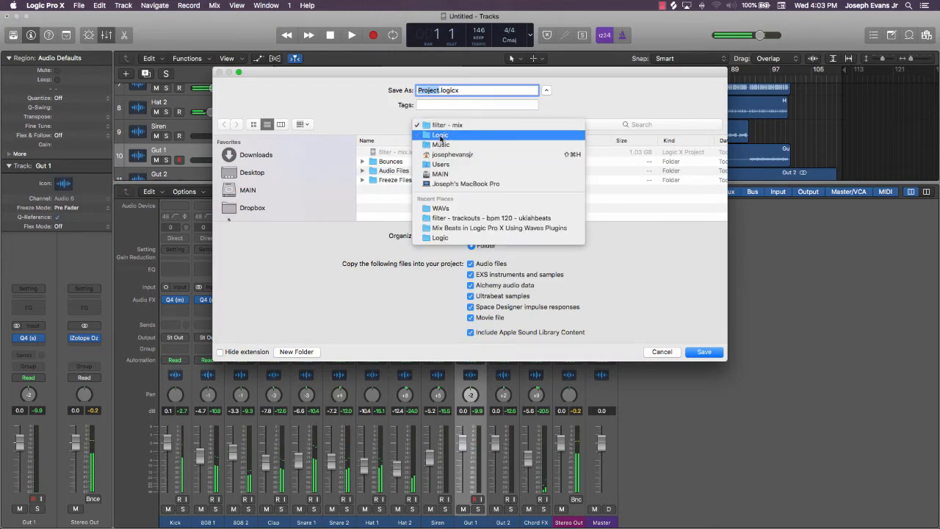
click(441, 138)
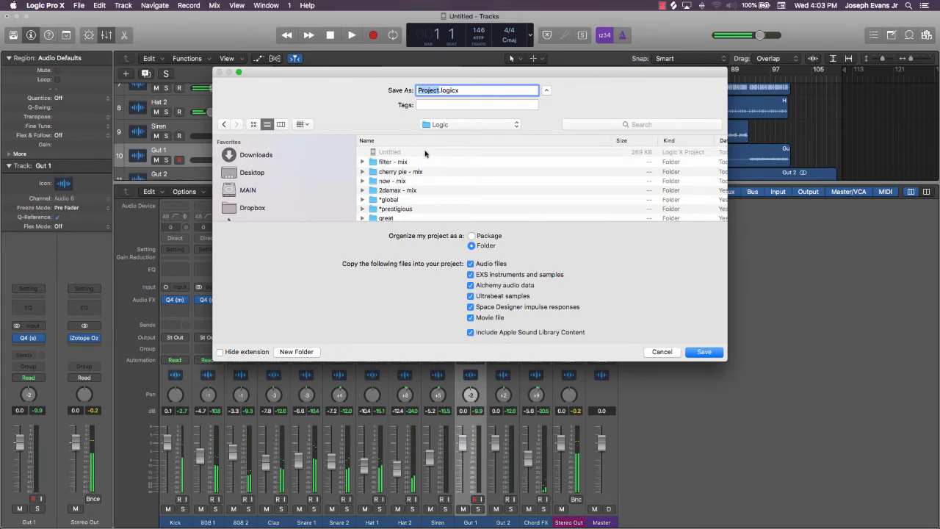
text(global - mix)
key(Return)
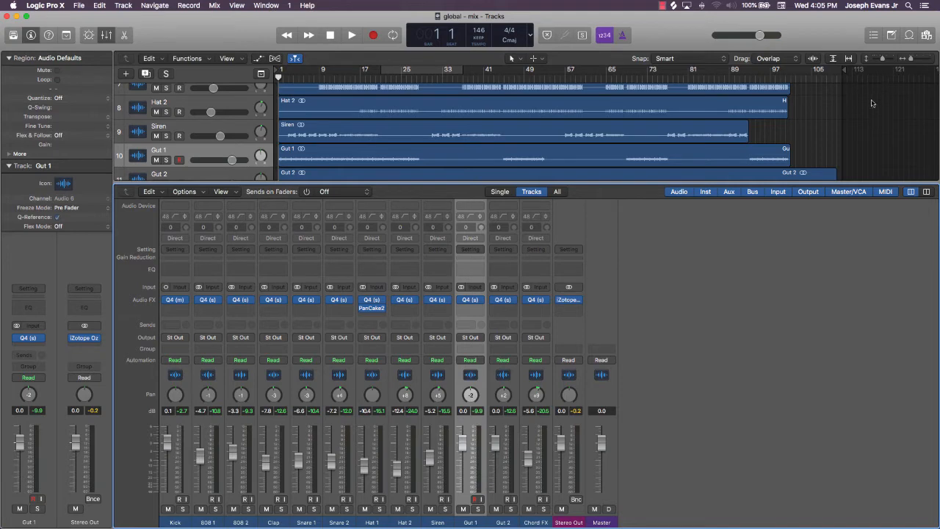
key(super+s)
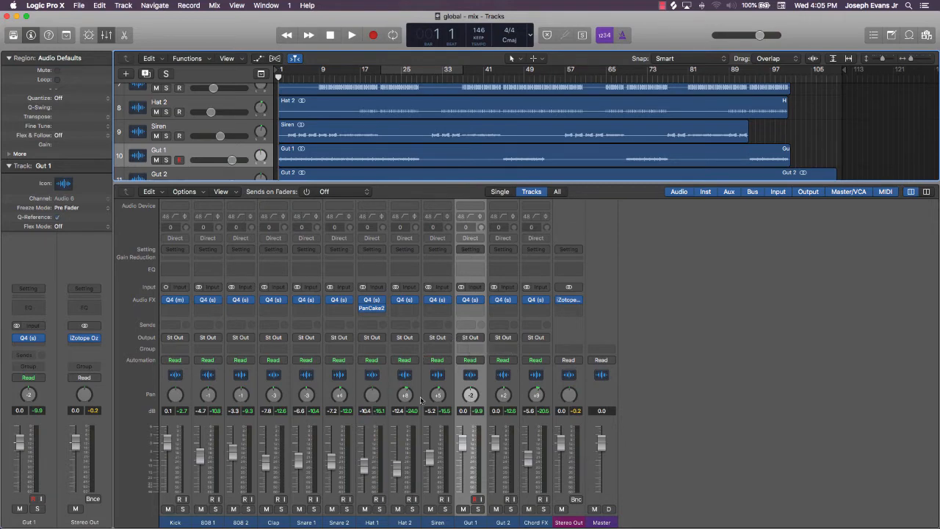
Insert Valhalla DSP's ValhallaRoom reverb below the Q4 on the Gut 1 channel
click(476, 309)
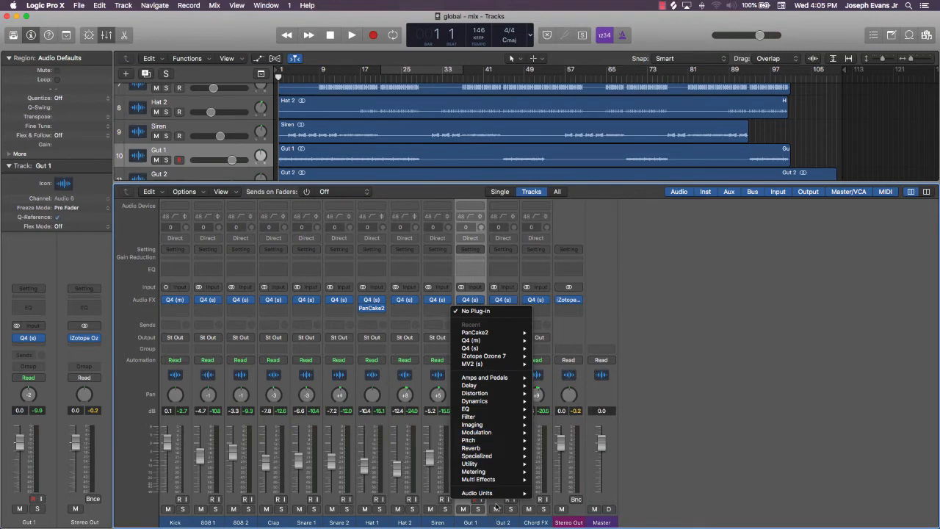
mouse_move(503, 493)
mouse_move(566, 495)
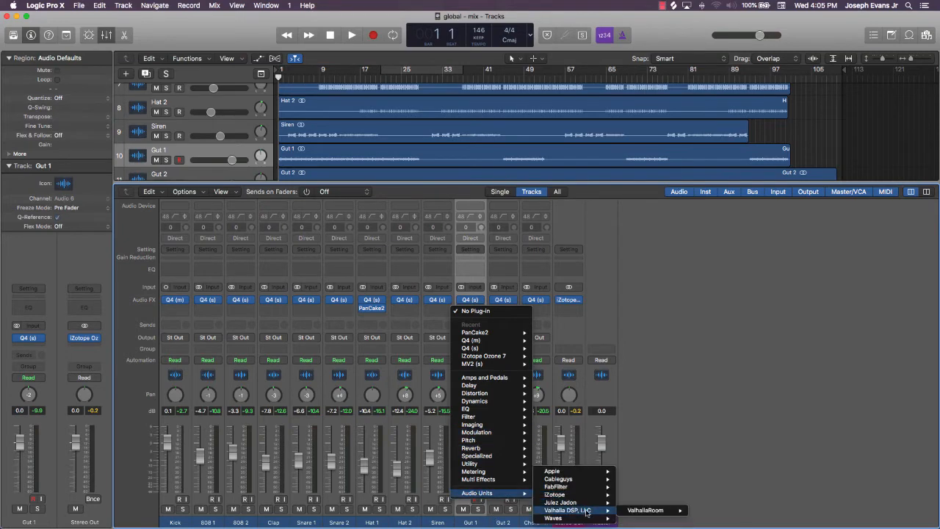
mouse_move(651, 507)
click(694, 507)
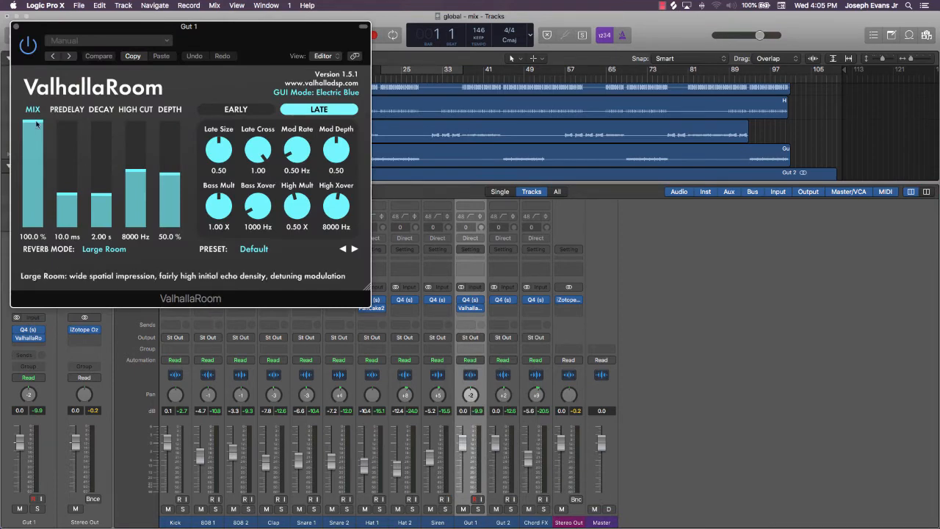
Set Gut 1's ValhallaRoom to 7.8 % mix, 2.6 ms predelay, 8200 Hz high cut and 43.8 % depth during playback
click(30, 219)
drag(59, 196, 56, 212)
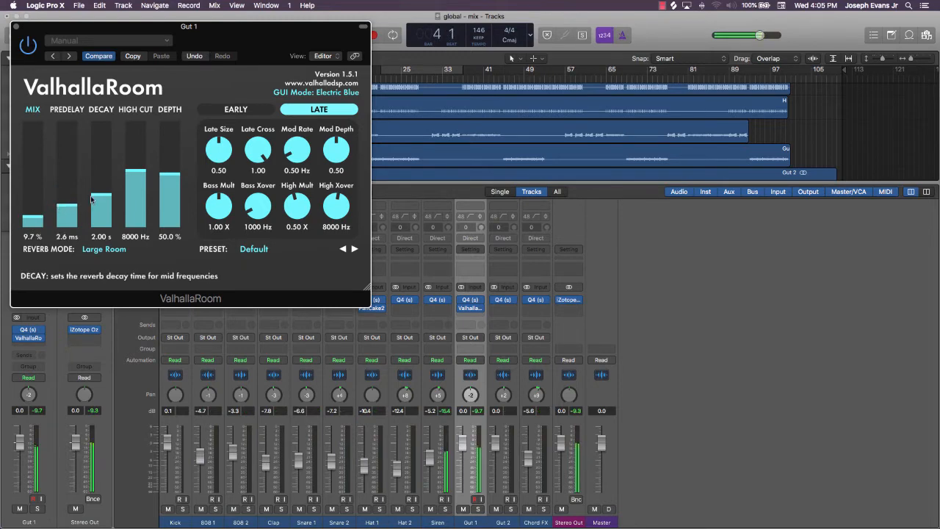
click(175, 174)
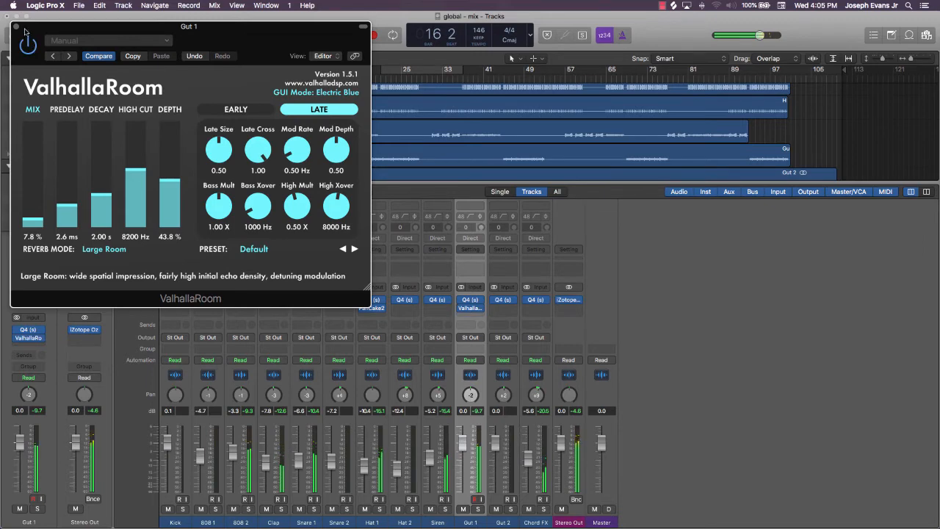
Raise the ValhallaRoom mix on Gut 1 to 34.6 % and open the reverb mode choices
drag(35, 219, 37, 191)
click(98, 251)
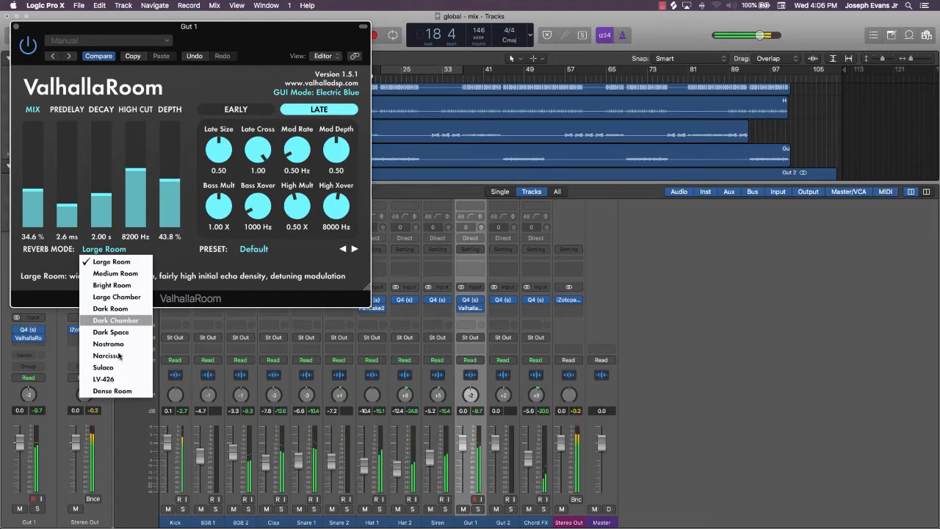
Set the Gut 1 reverb to Narcissus mode with an 18.0 % mix and raise the track's volume to 0.3 dB
click(118, 355)
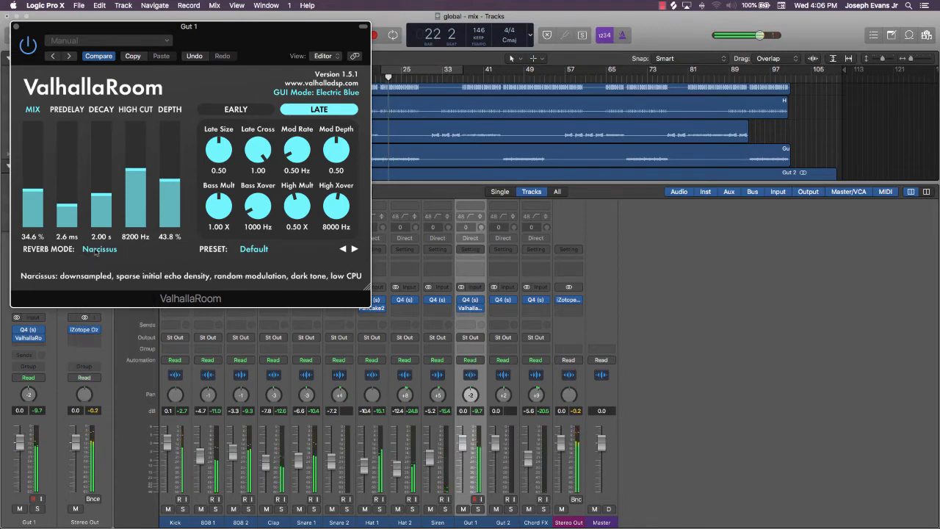
drag(44, 192, 36, 211)
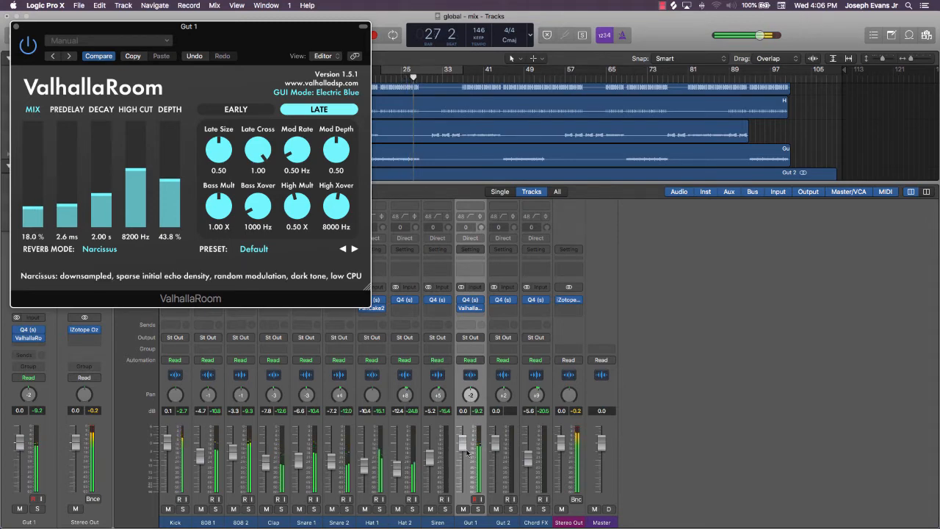
mouse_move(463, 445)
mouse_down()
mouse_move(464, 455)
mouse_move(465, 446)
mouse_up()
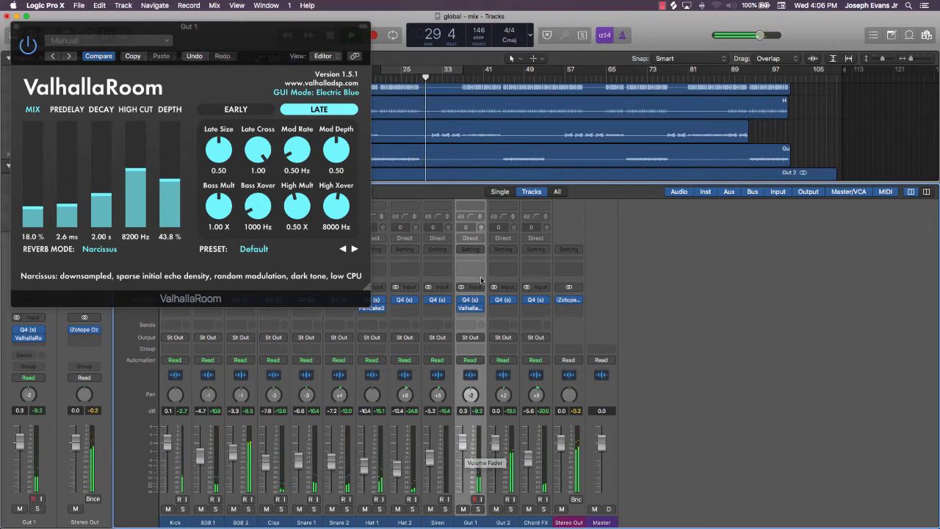
Copy the ValhallaRoom reverb from Gut 1 to Gut 2 and set the copy's mix to 8.8 %
mouse_move(471, 309)
drag(471, 310, 501, 312)
click(503, 309)
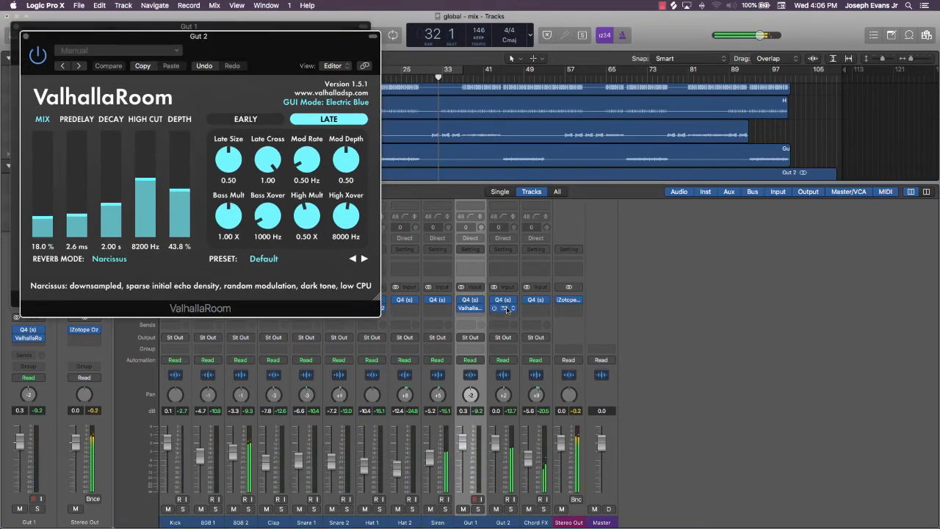
drag(44, 219, 45, 231)
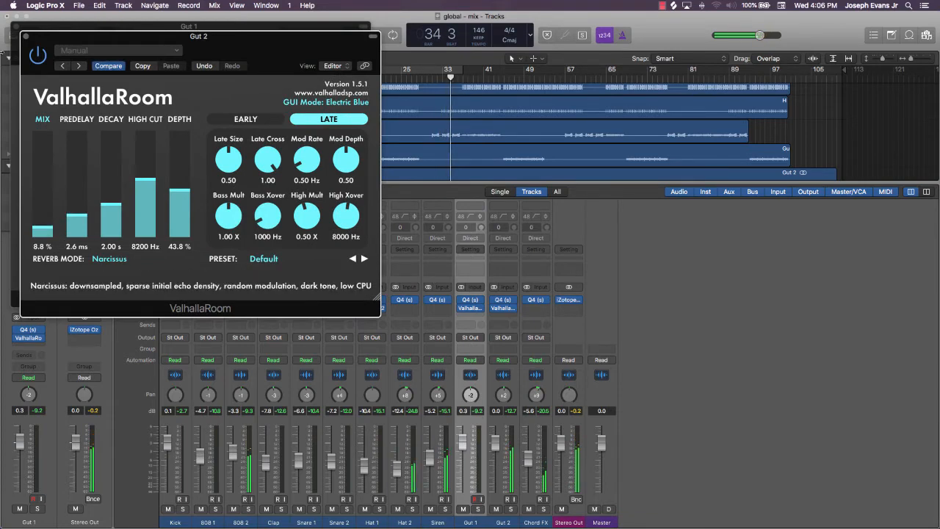
Copy the Gut 2 reverb settings into Gut 1's ValhallaRoom and close both plug-in windows
click(142, 66)
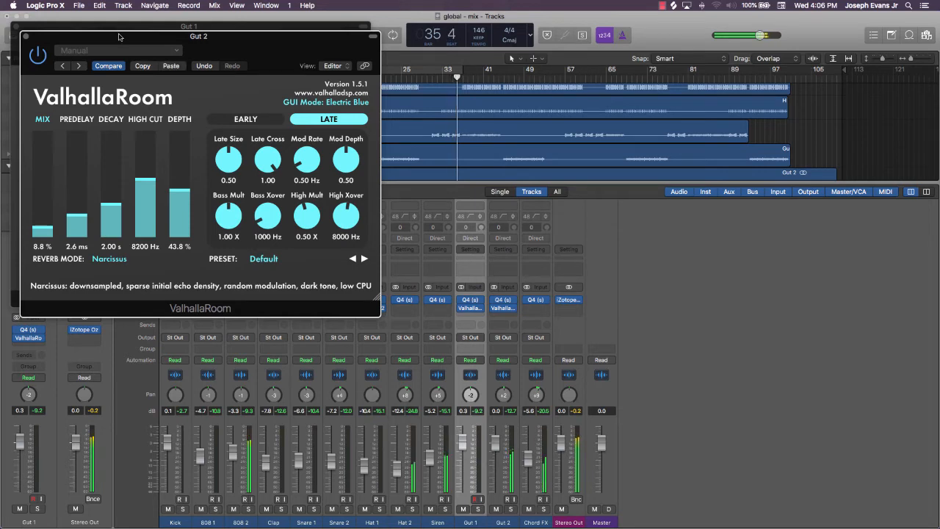
click(121, 29)
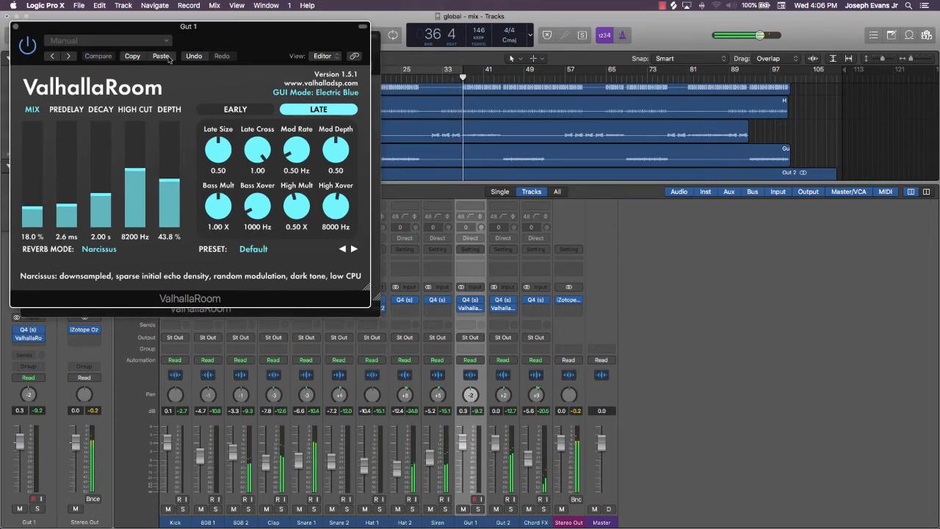
click(16, 27)
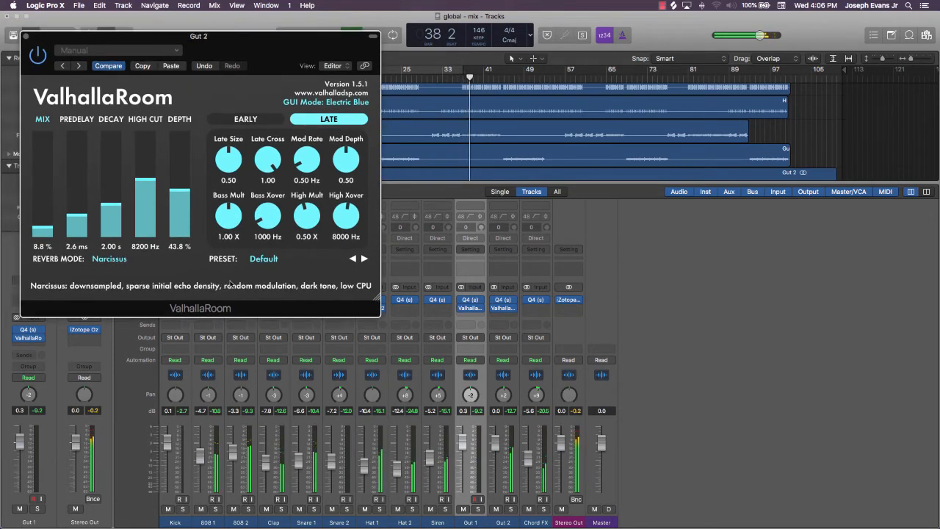
click(26, 35)
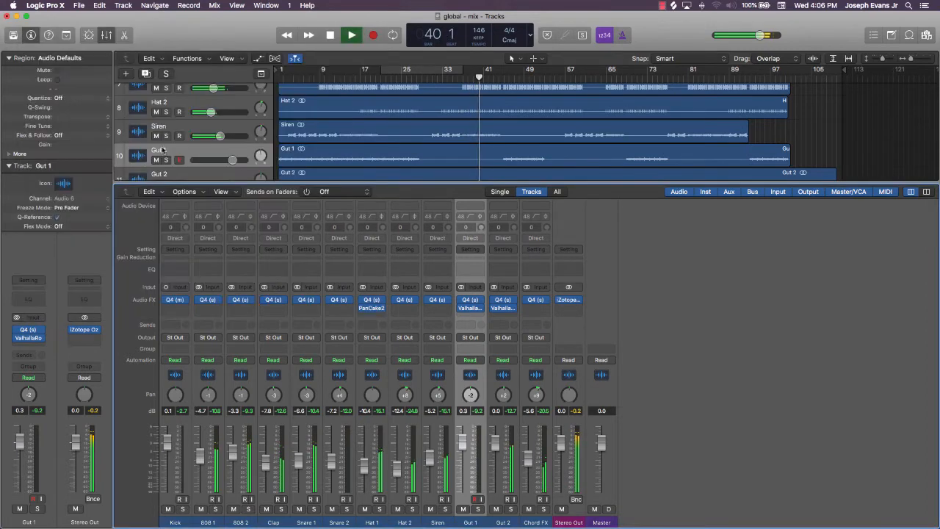
Lower the frequency of band 1, the low-cut filter in Snare 1's Q4 equalizer, to 154 Hz
click(304, 300)
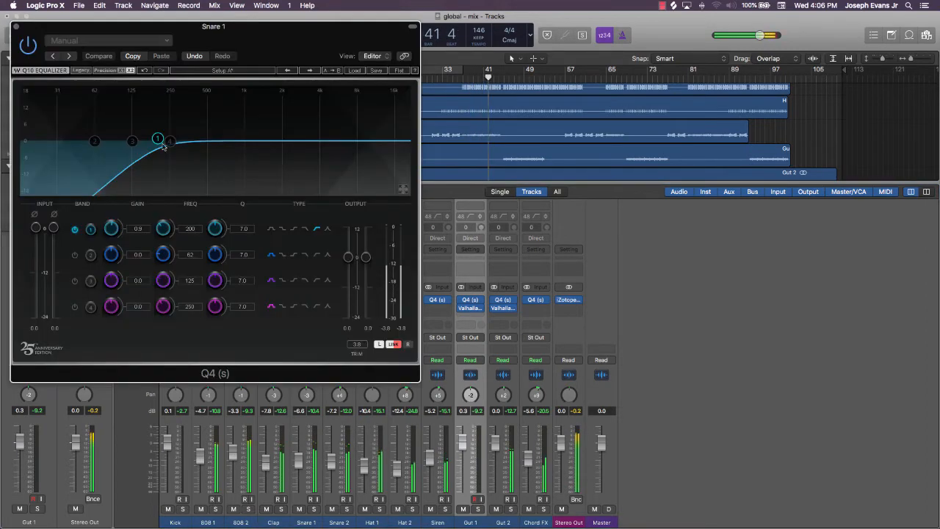
drag(163, 145, 144, 138)
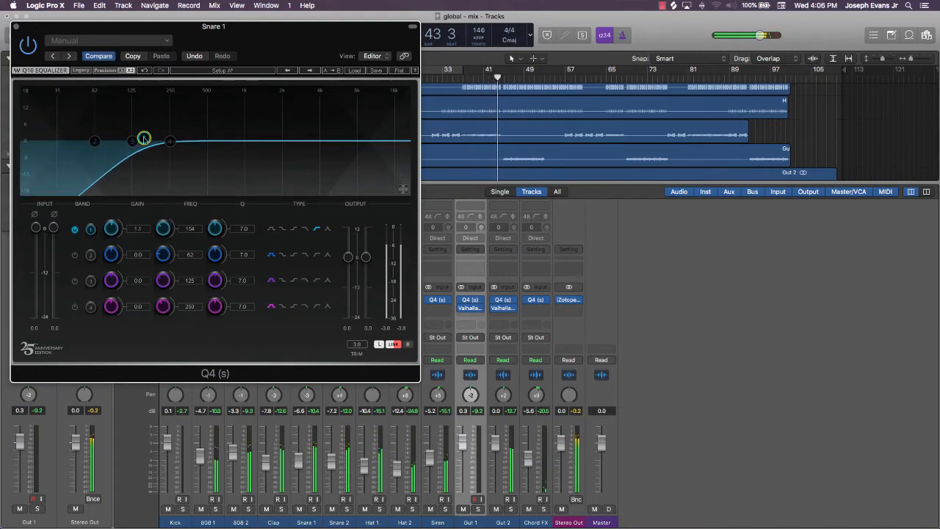
click(17, 28)
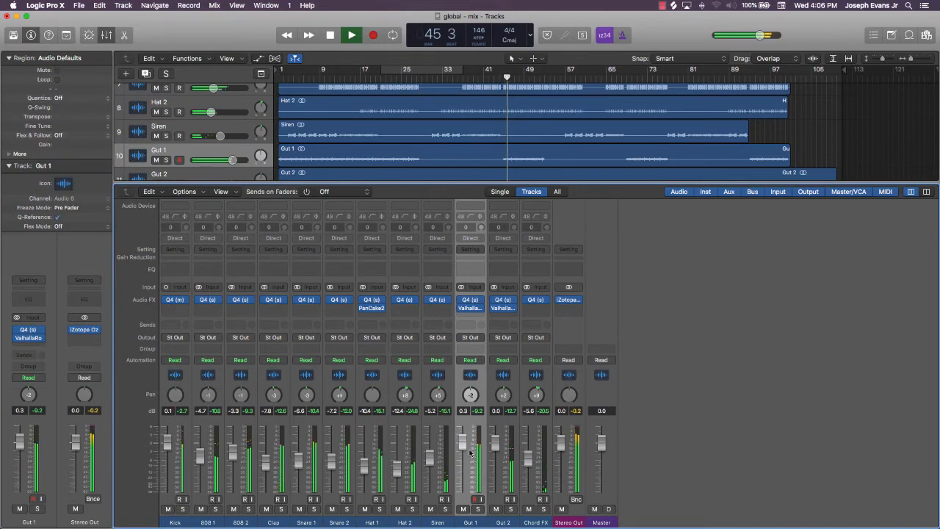
Lower the Gut 1 volume to -0.9 dB and Gut 2 to -0.6 dB, and compare Gut 1 with its reverb bypassed
drag(463, 442, 496, 444)
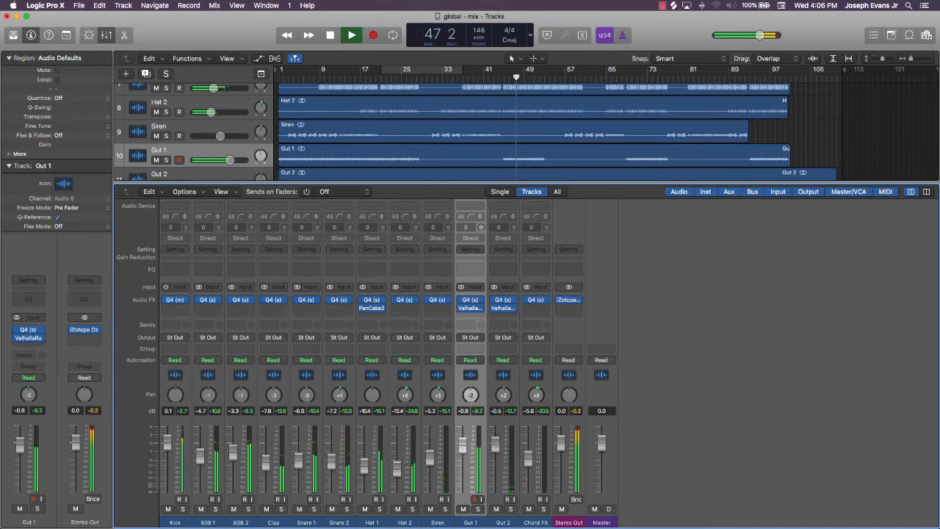
click(461, 309)
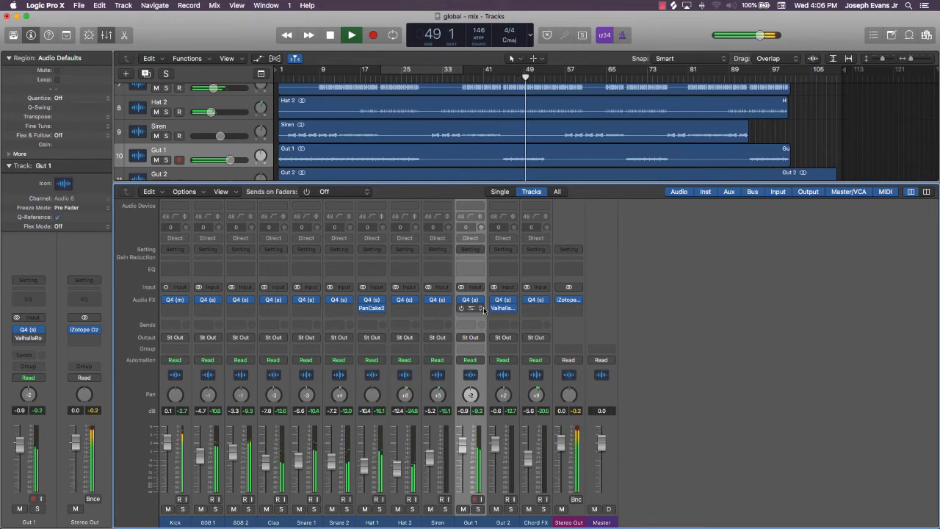
click(462, 309)
Set the Gut 1 reverb's depth to 37.3 %, close its window and stop playback
click(471, 308)
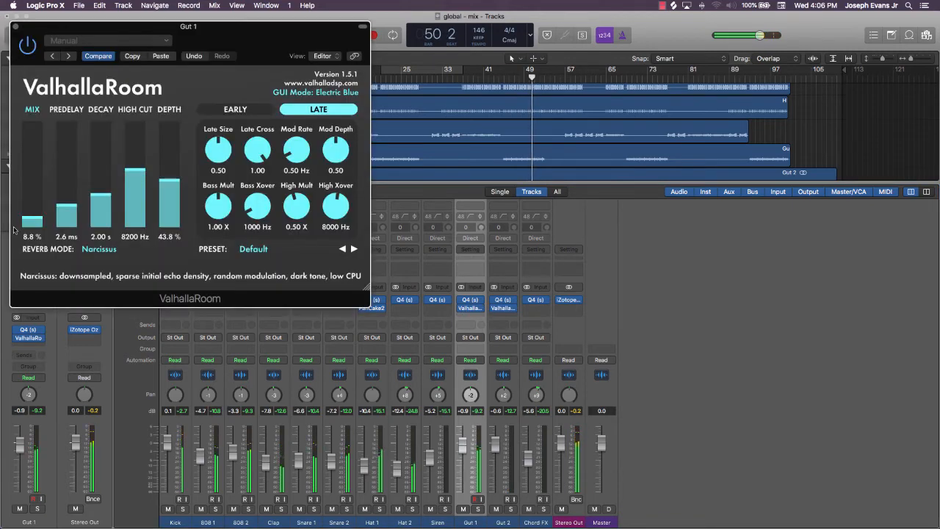
drag(172, 182, 171, 191)
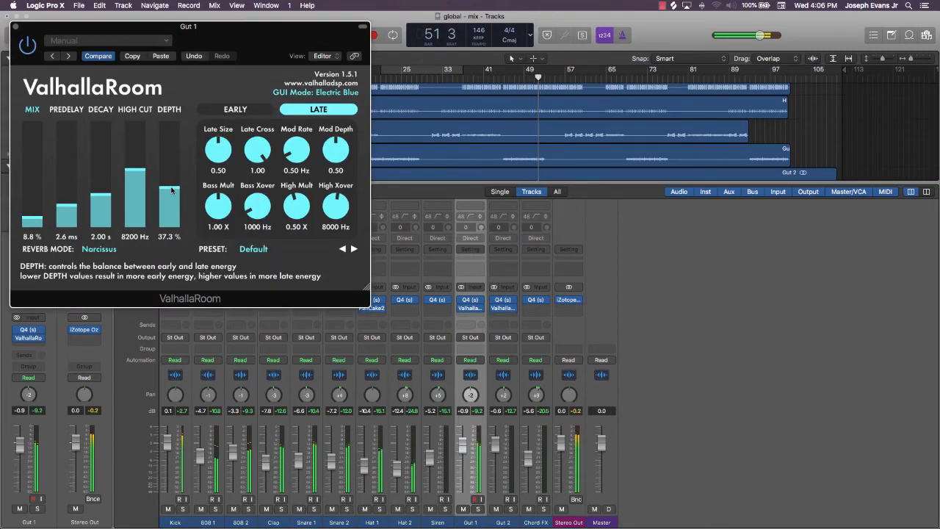
click(14, 27)
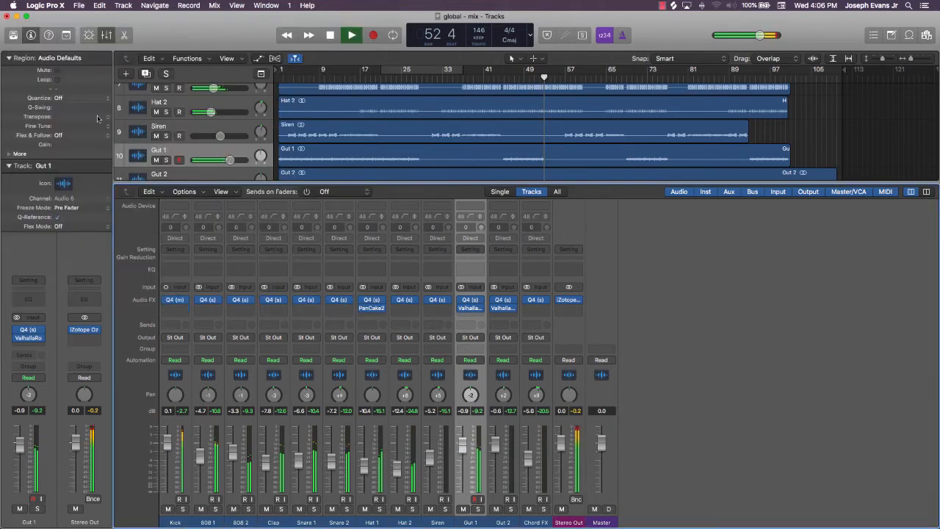
key(space)
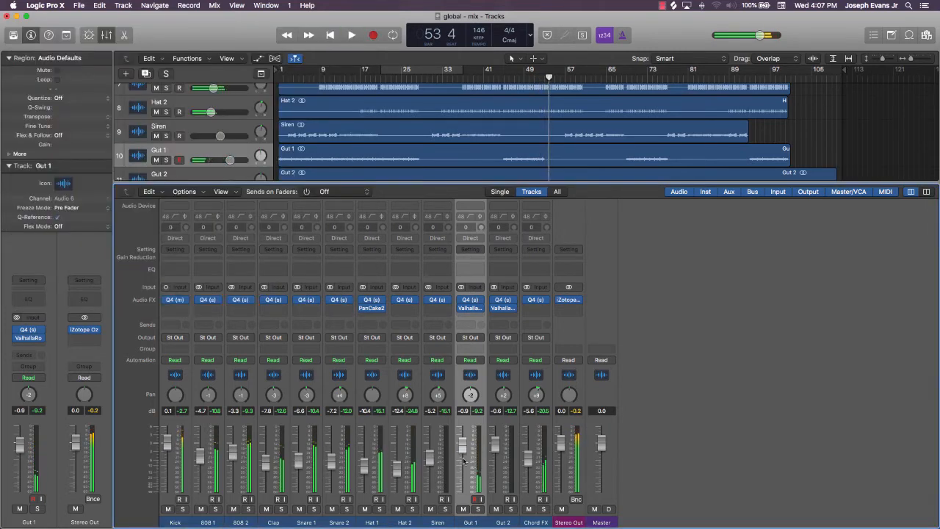
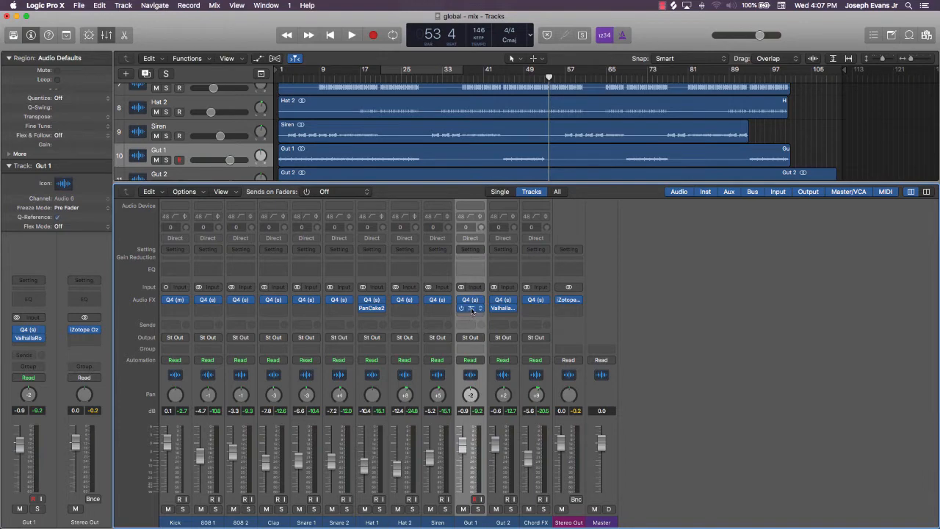
Copy the ValhallaRoom reverb from Gut 1 to Hat 2 and mute Hat 1 while the song plays
drag(466, 312, 417, 317)
click(407, 308)
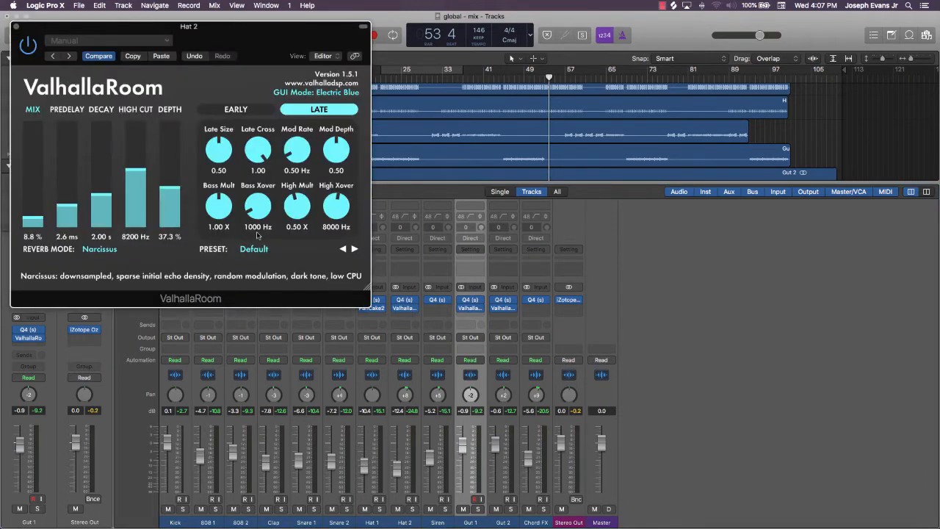
key(space)
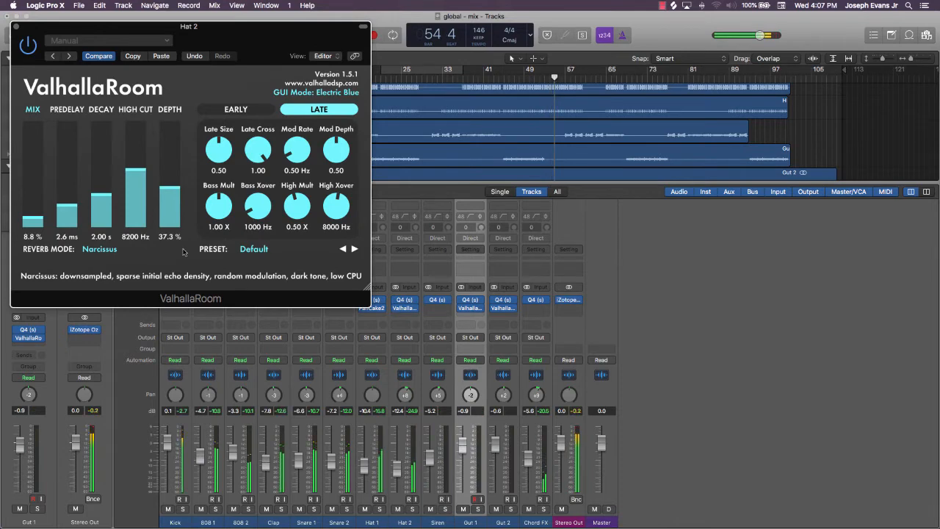
click(377, 502)
click(365, 509)
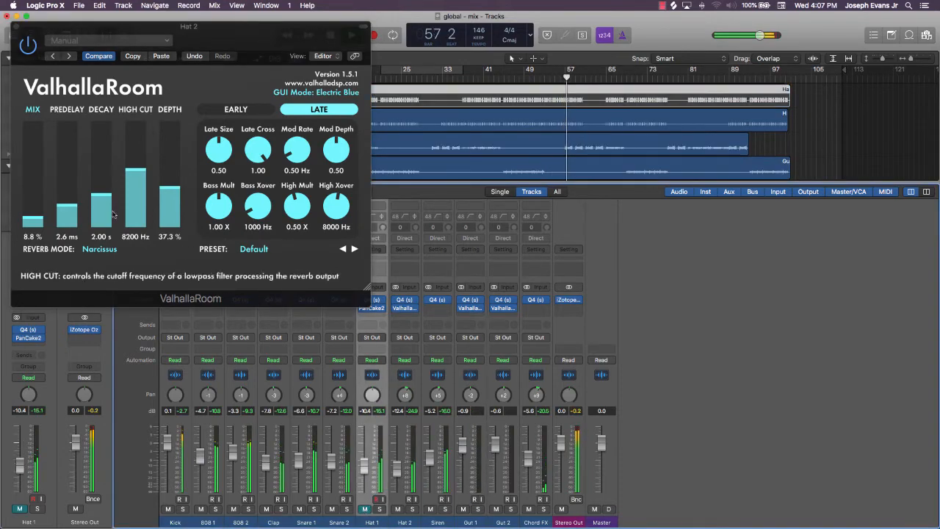
Set the Hat 2 reverb's mix to 37.3 % and its reverb mode to Medium Room
drag(33, 217, 35, 189)
click(101, 249)
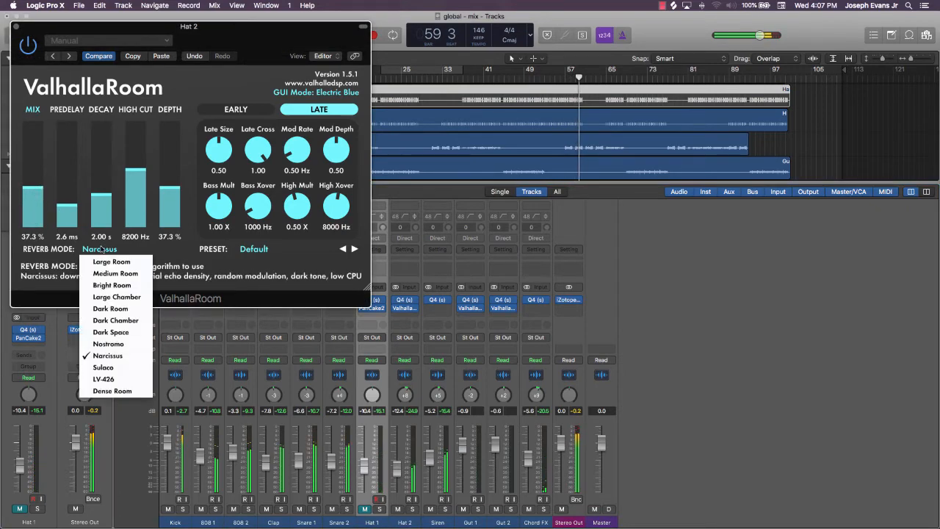
click(111, 273)
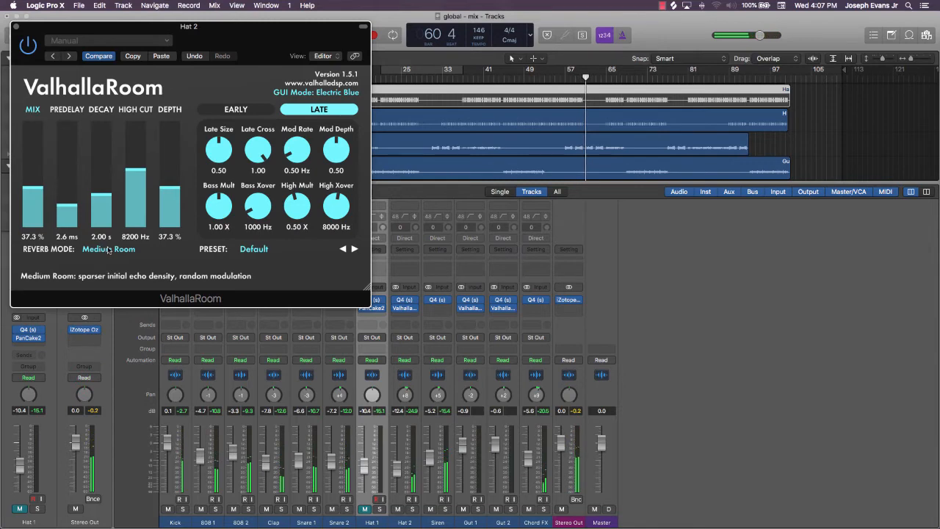
Replay from around bar 49, reduce the Hat 2 reverb's mix to 25.3 %, and unmute Hat 1
click(530, 77)
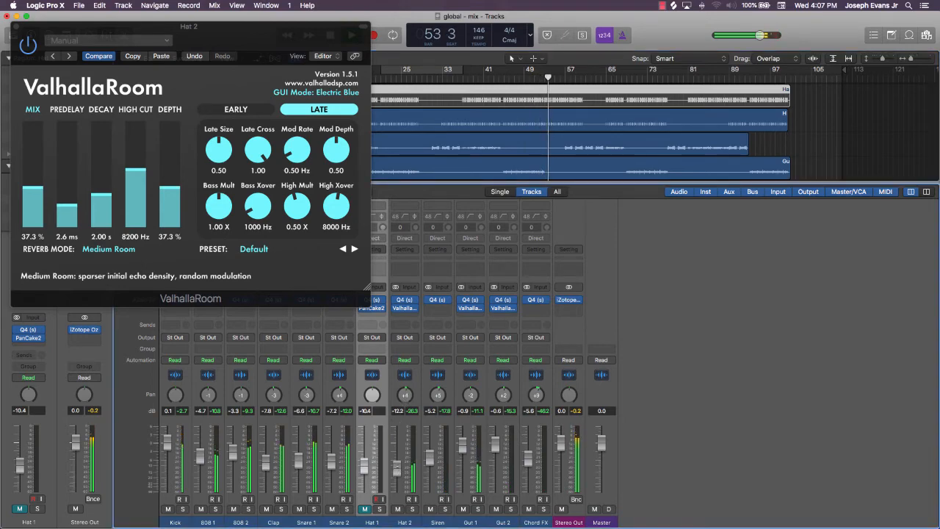
mouse_move(29, 193)
mouse_down()
mouse_move(32, 210)
mouse_move(39, 203)
mouse_up()
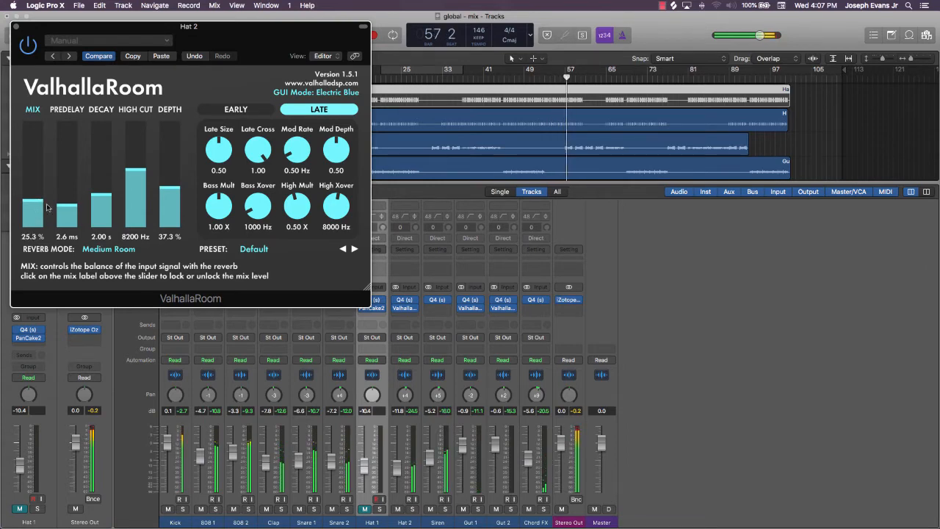
click(365, 508)
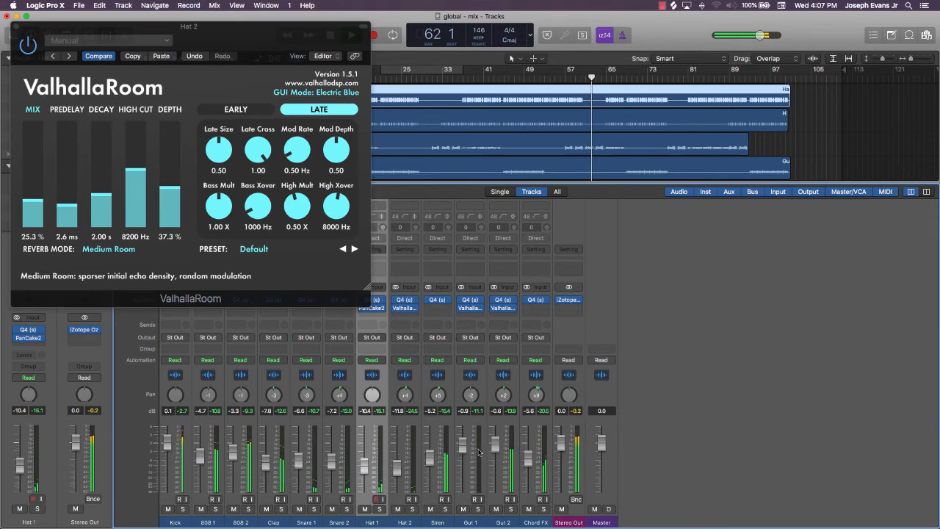
click(17, 29)
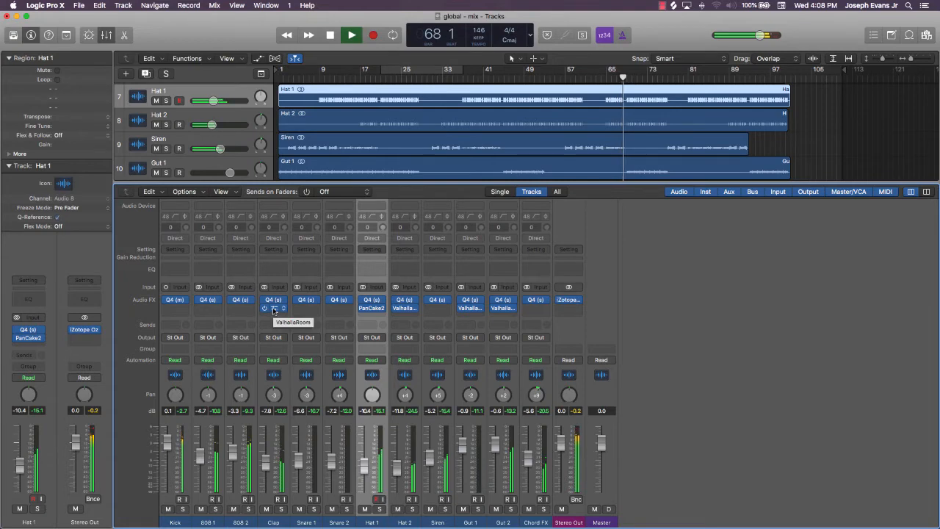
Set the Clap track's ValhallaRoom to a 9.2 % mix and 7240 Hz high cut, and center the Siren's pan
click(274, 309)
drag(31, 200, 32, 221)
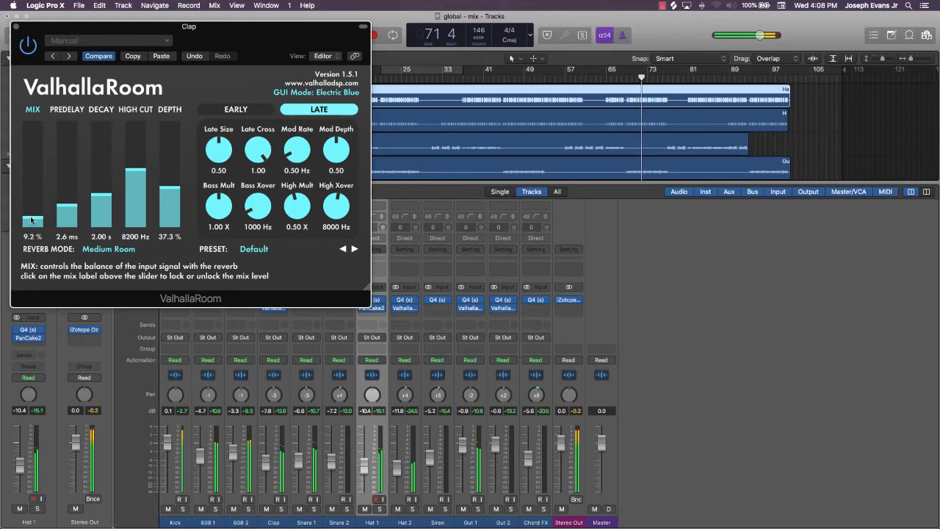
drag(136, 173, 136, 178)
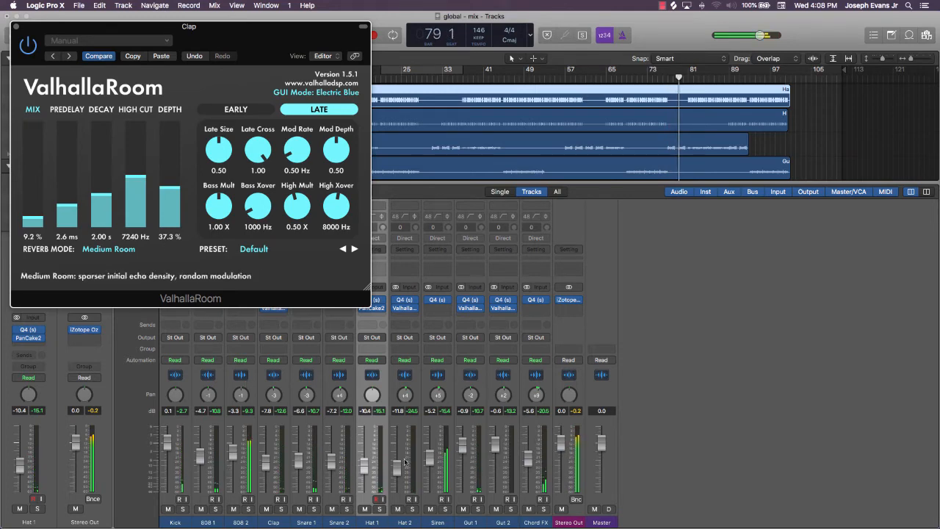
click(438, 413)
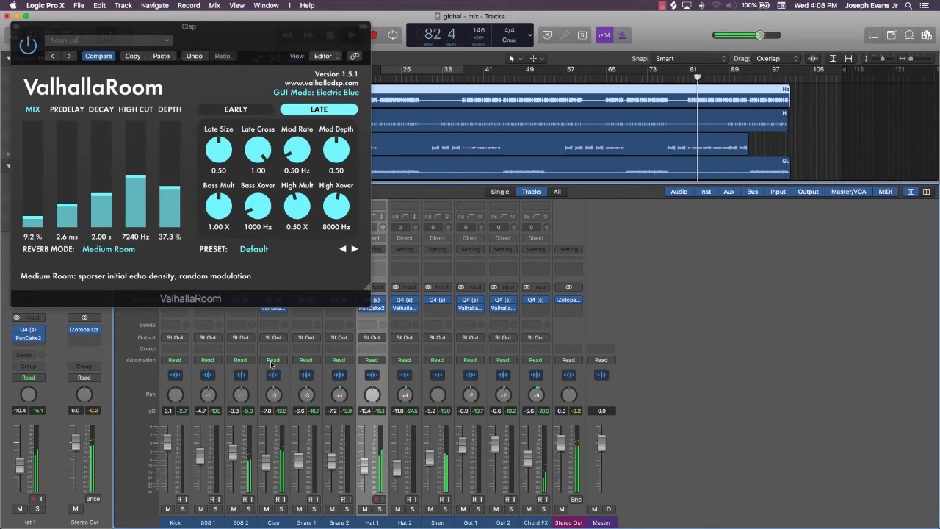
Reduce the Clap reverb's mix to 5.5 %, close its window, and return the stopped playhead to the project start
click(35, 220)
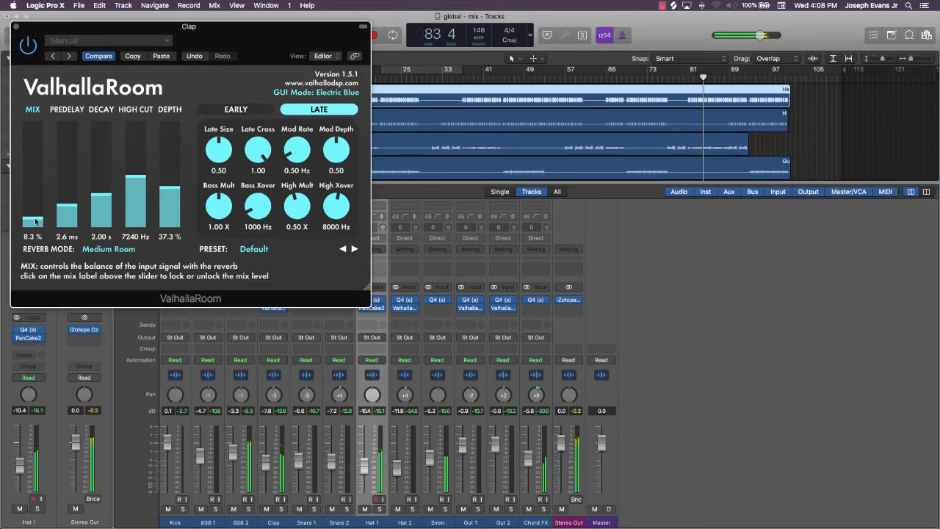
drag(36, 221, 34, 224)
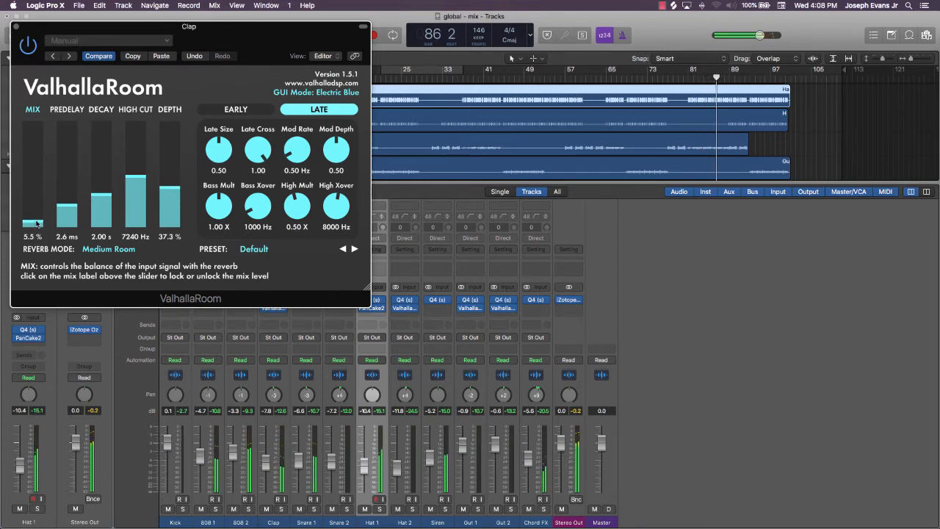
click(15, 26)
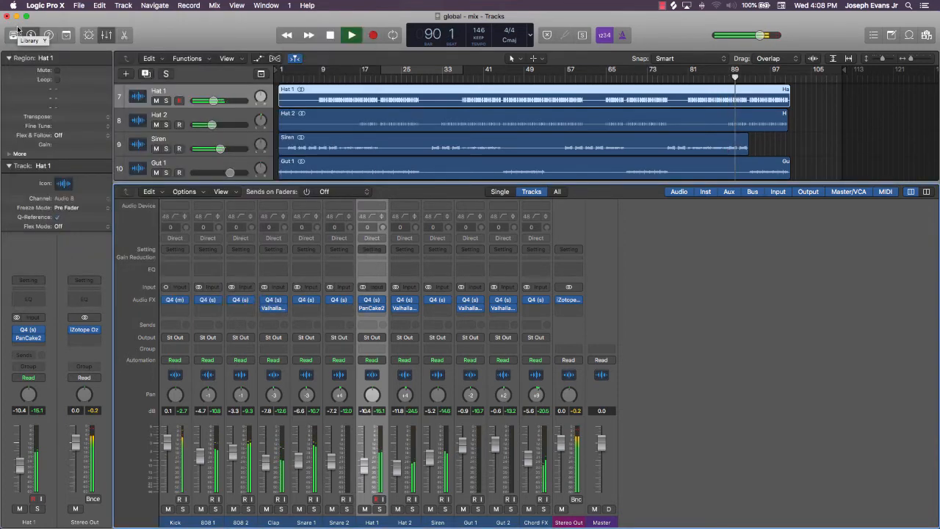
key(space)
key(Return)
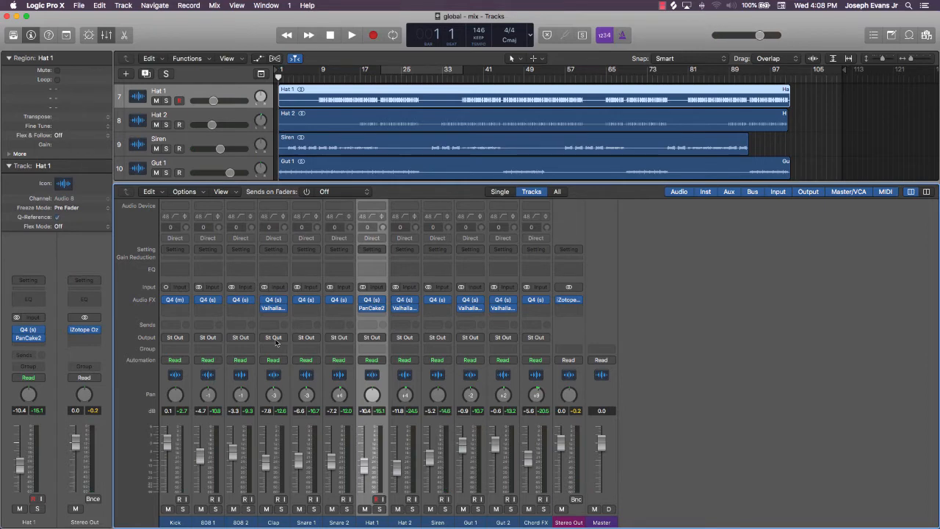
Insert the mono Waves MV2 plug-in on the Kick channel after its Q4 EQ
click(176, 309)
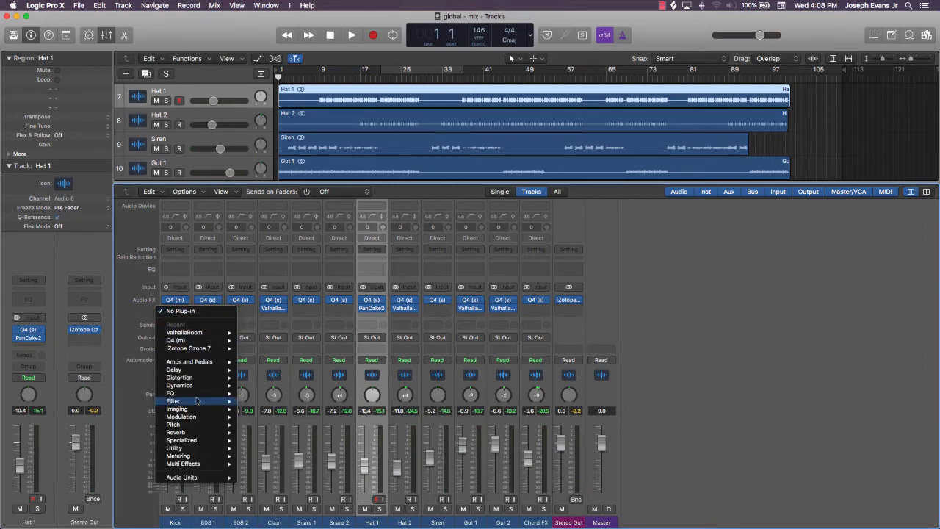
mouse_move(288, 502)
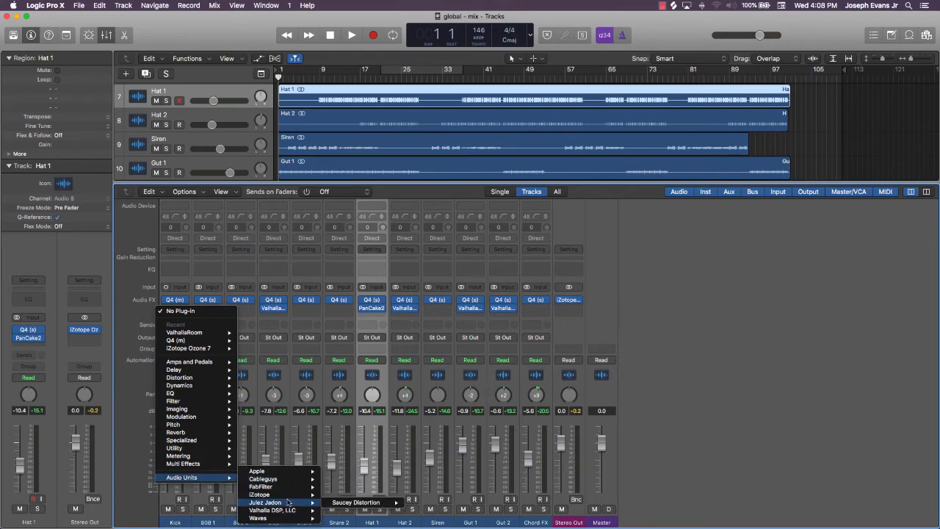
mouse_move(295, 519)
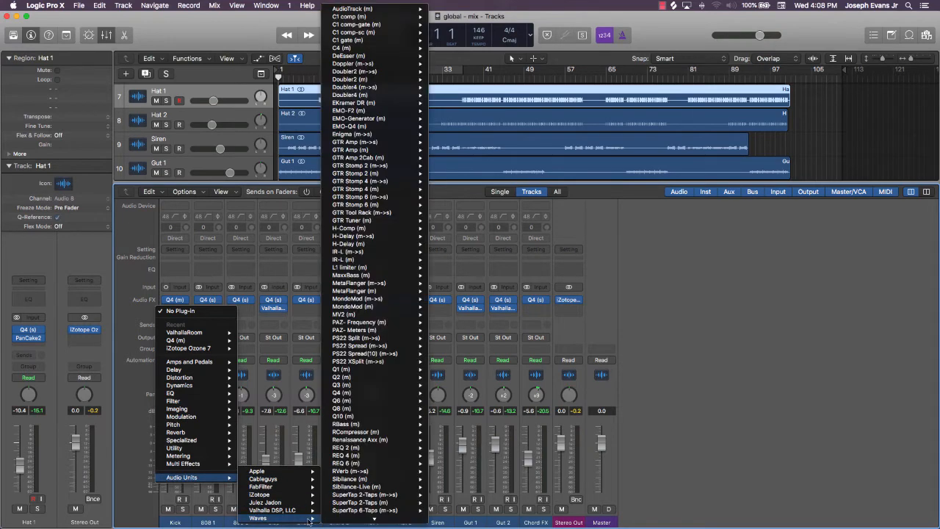
mouse_move(340, 504)
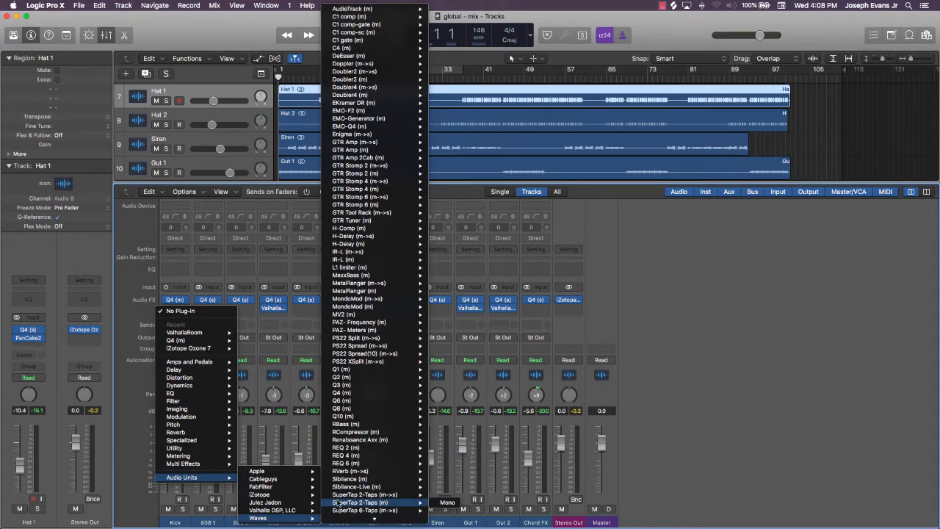
mouse_move(417, 315)
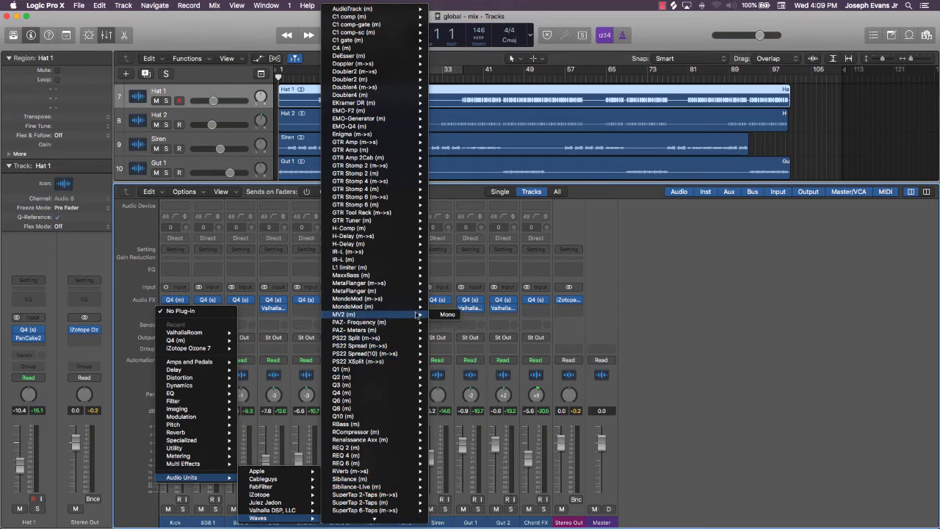
click(446, 315)
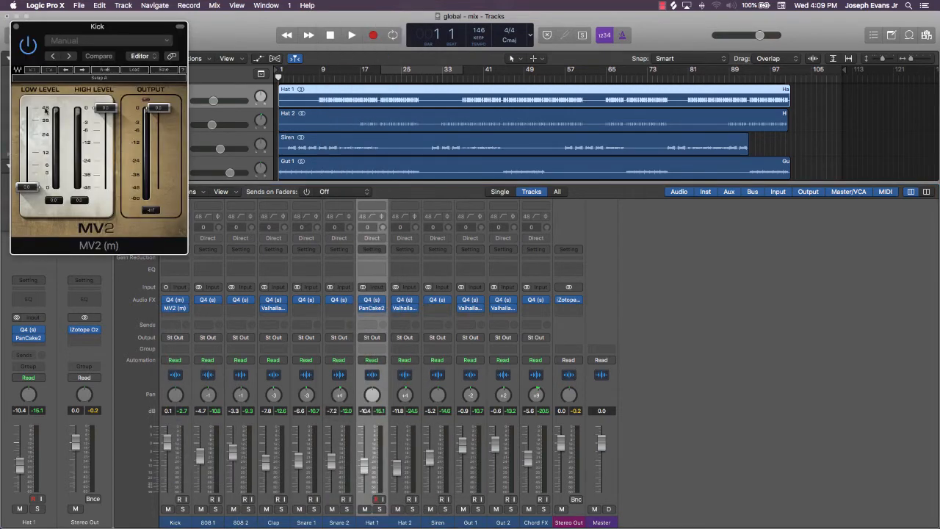
Play from around bar 15 and set the Kick MV2's high level to about -13 and low level to 2.9
key(space)
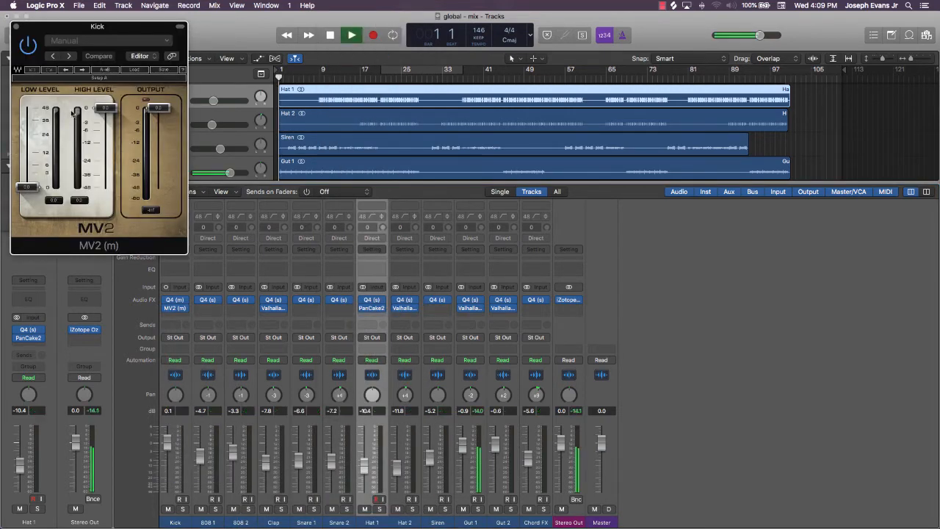
scroll(338, 101, up, 10)
click(355, 77)
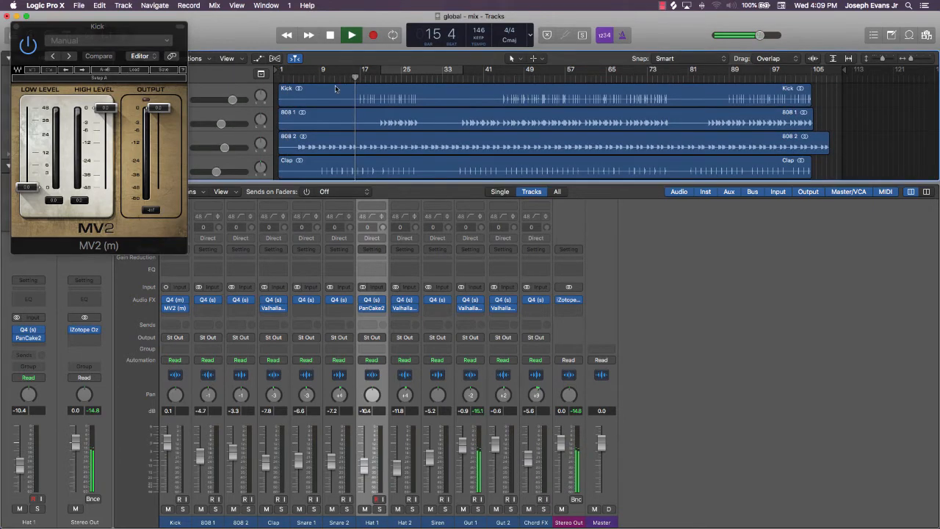
drag(105, 108, 91, 147)
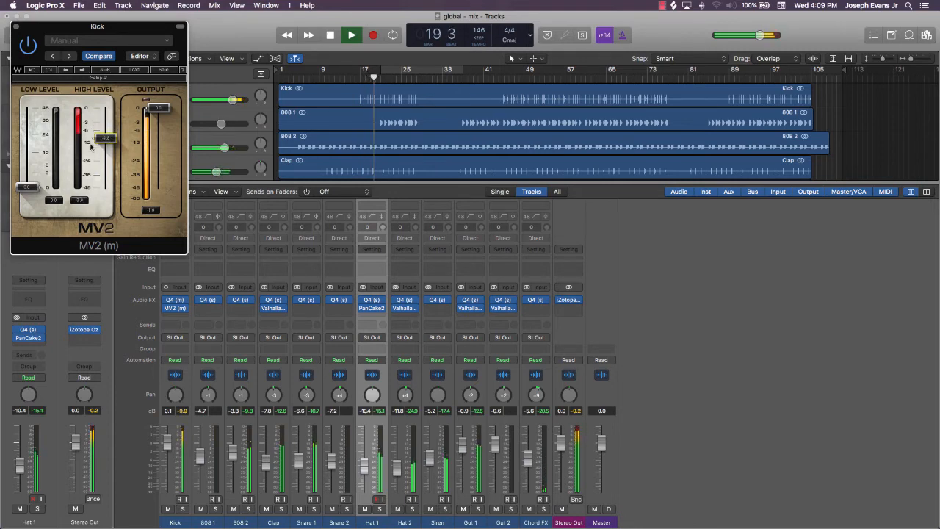
drag(26, 186, 26, 172)
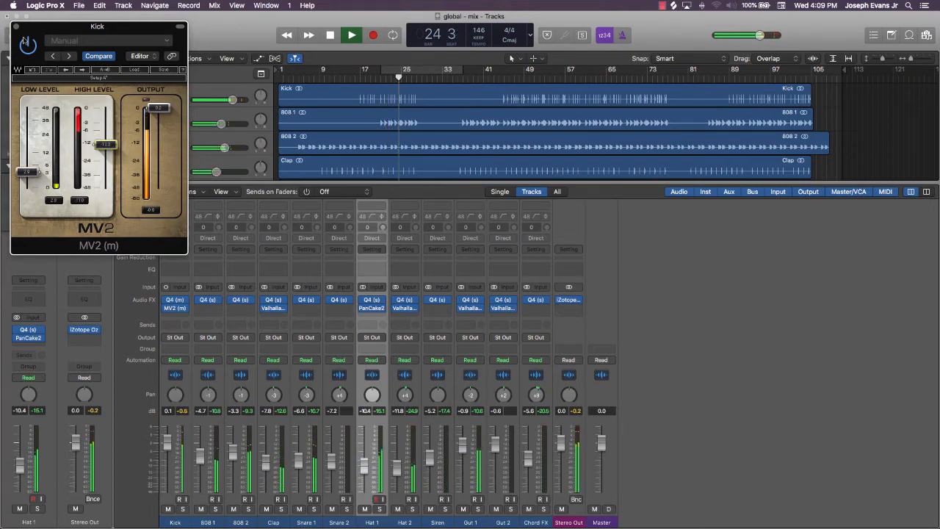
Stop playback and set a cycle region from bar 17 to about bar 28
key(space)
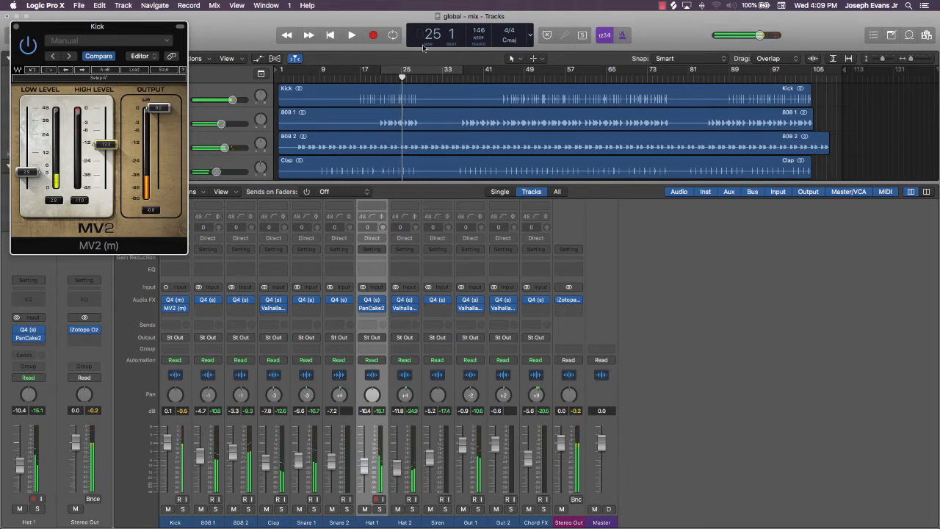
click(431, 69)
drag(430, 69, 415, 70)
Audition the cycled section with the Kick's MV2 bypassed and re-enabled, and lower the Kick's volume to -0.7 dB
click(26, 46)
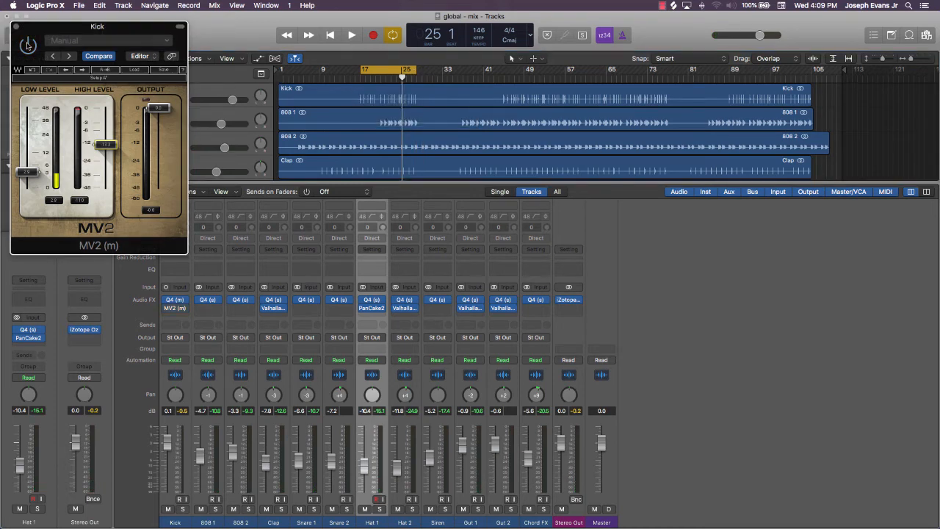
key(space)
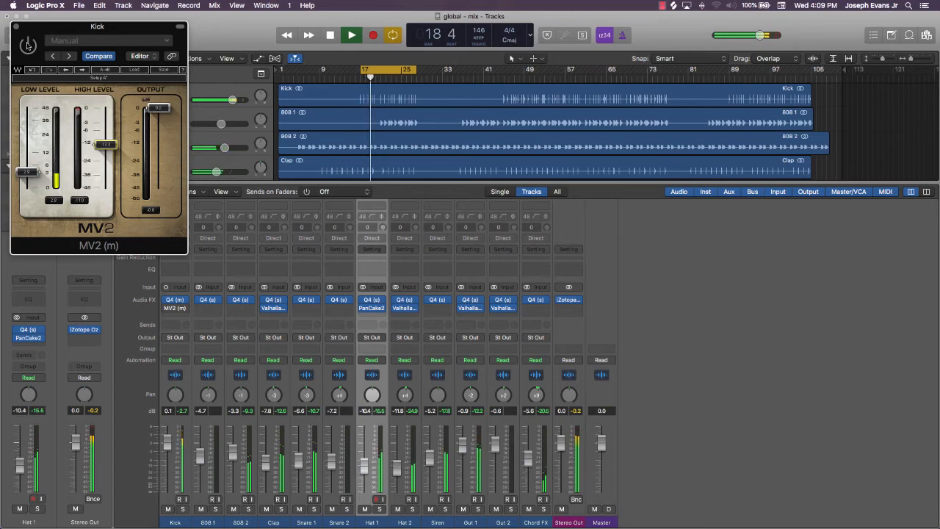
key(space)
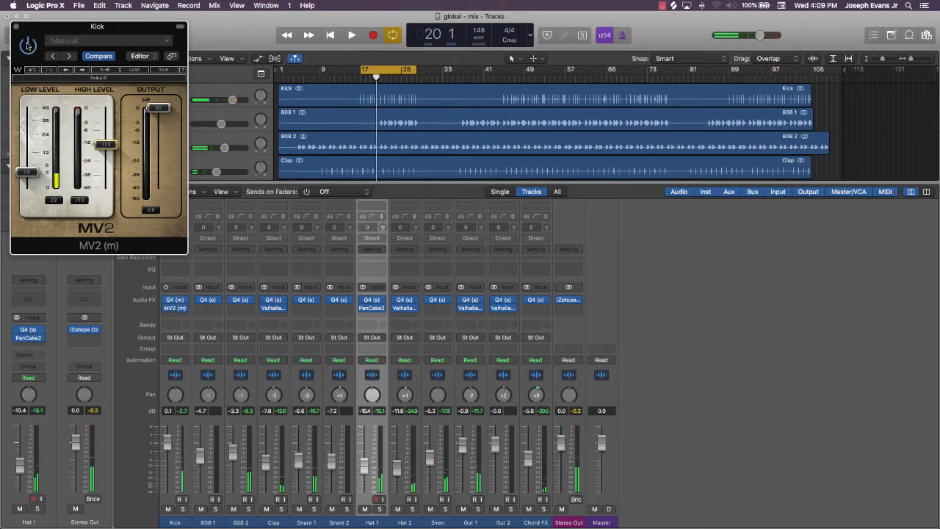
key(space)
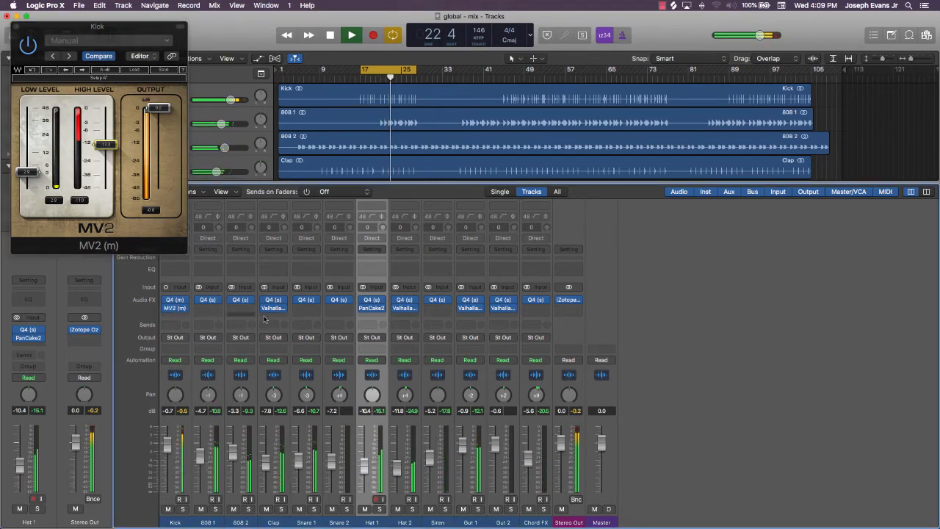
Stop playback and insert the stereo Waves MV2 plug-in on the Snare 1 channel
click(310, 311)
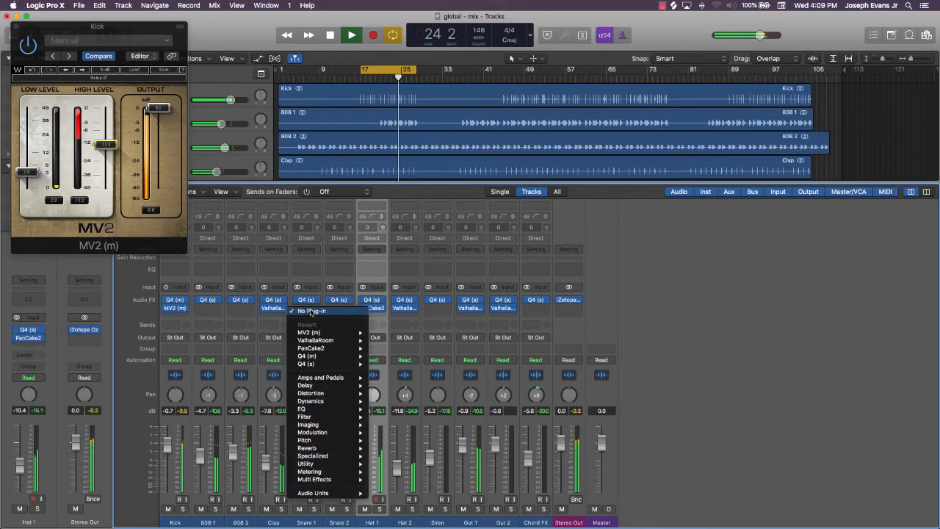
click(304, 269)
key(space)
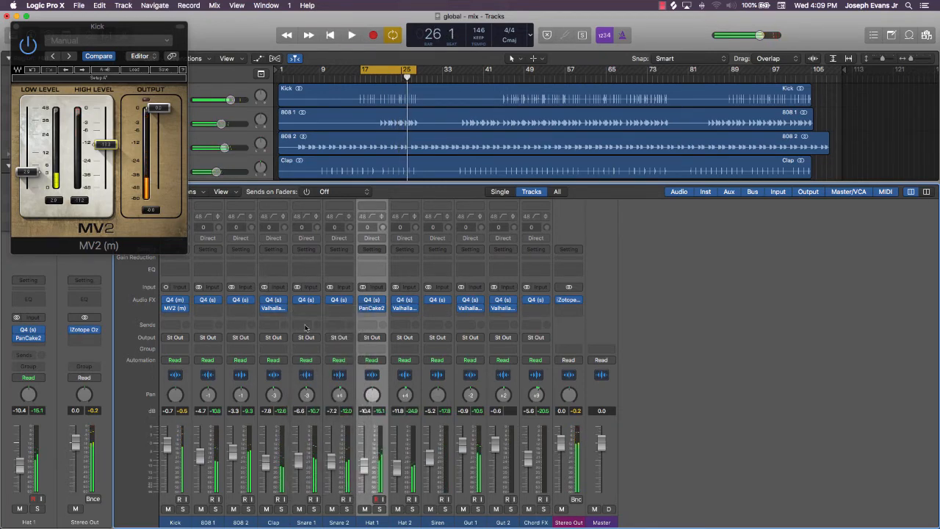
click(306, 311)
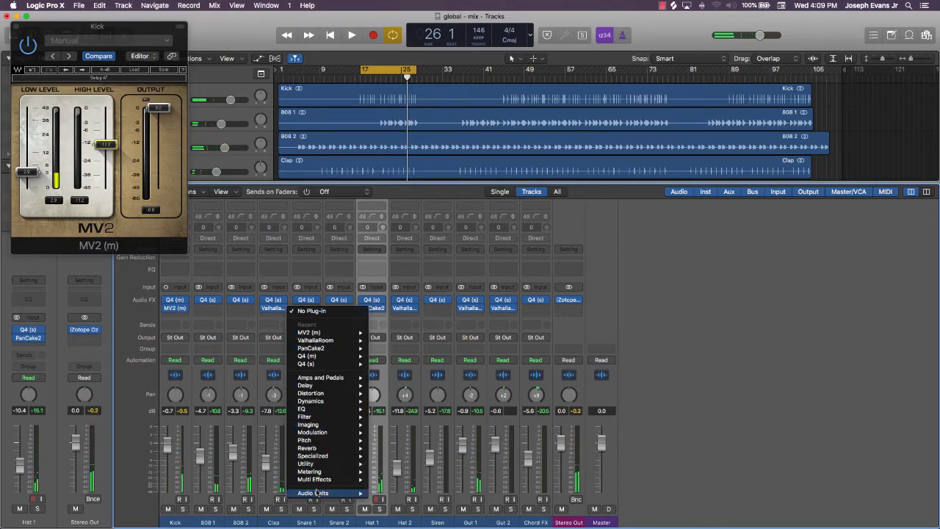
mouse_move(317, 493)
mouse_move(418, 519)
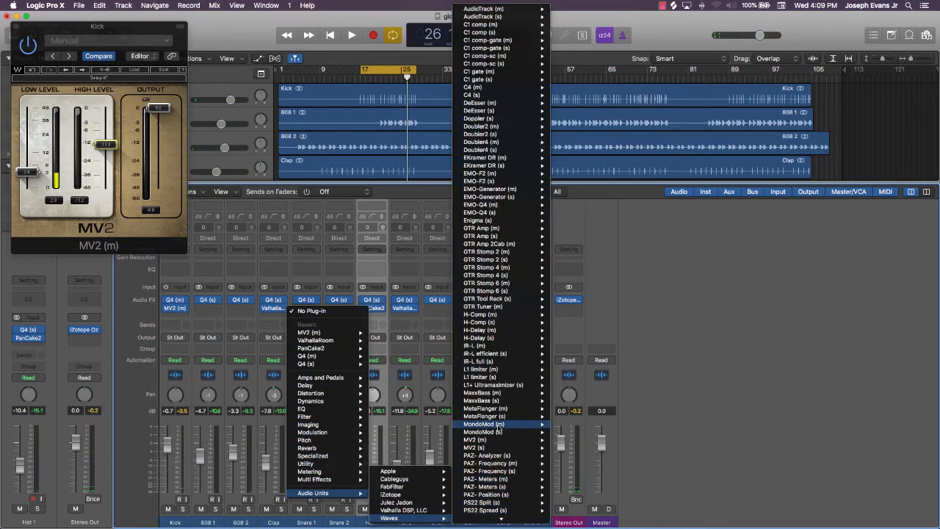
mouse_move(532, 450)
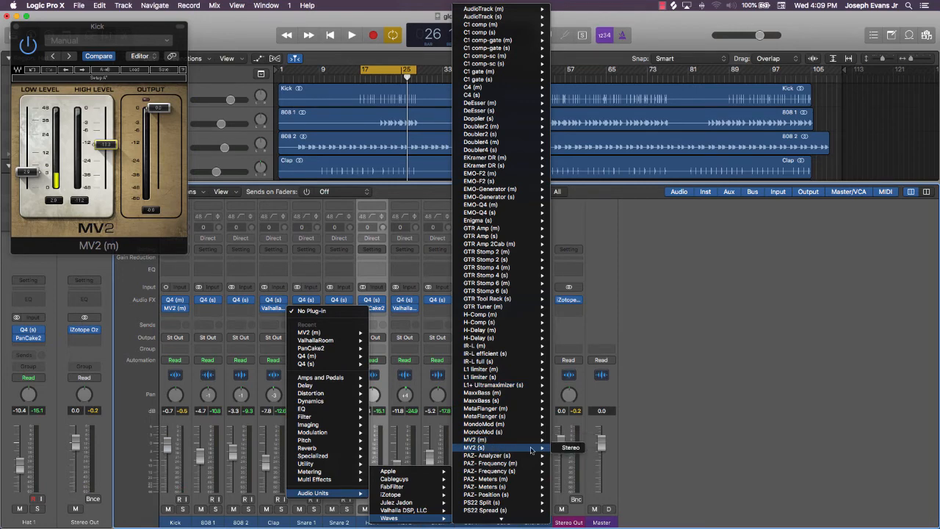
click(567, 448)
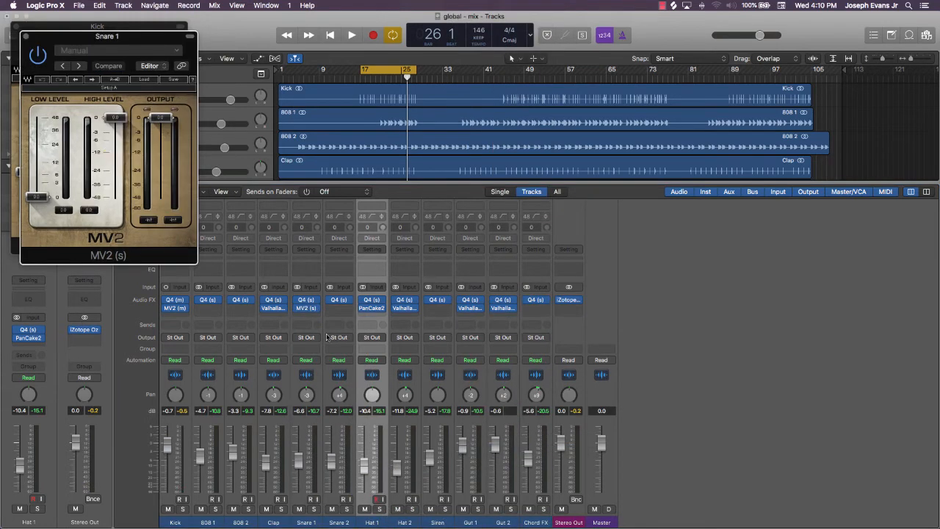
Close the Kick's MV2 window and, during playback, set Snare 1's MV2 high level to about -10 and low level to about 3
click(16, 27)
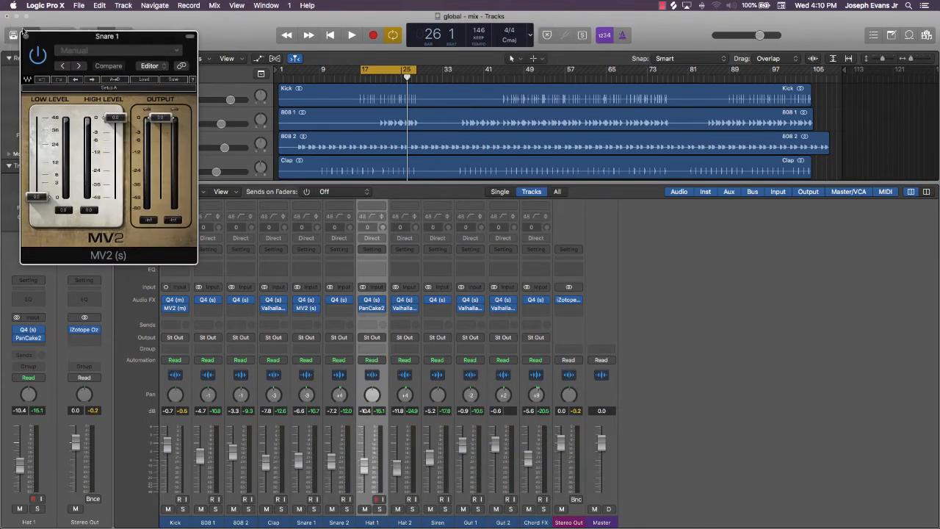
key(space)
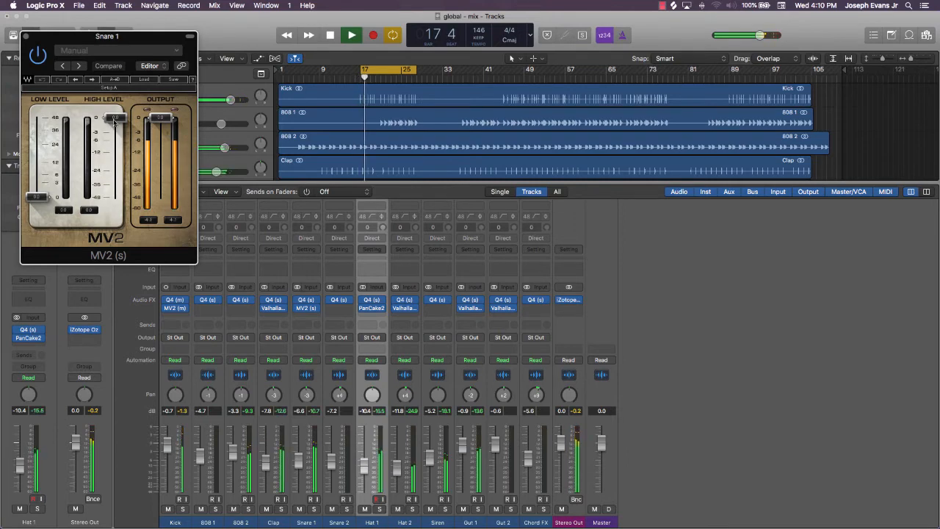
drag(115, 117, 116, 149)
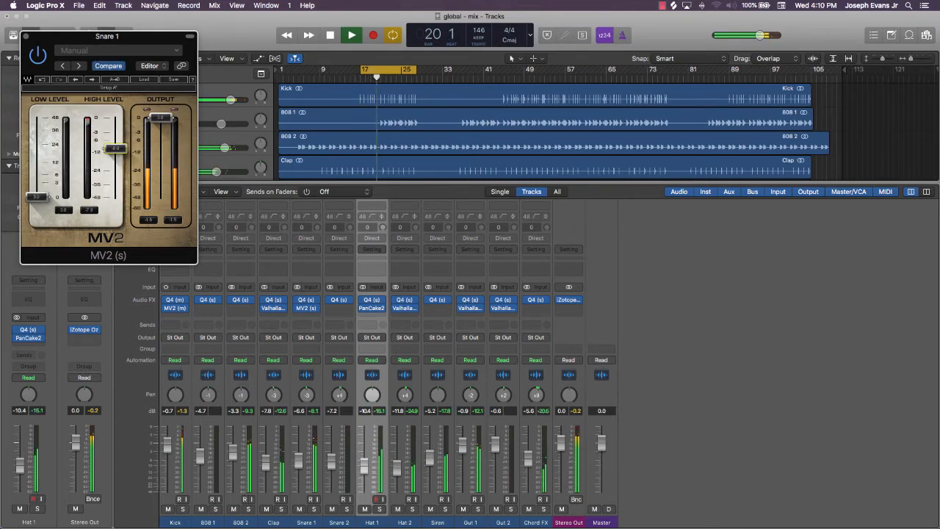
drag(38, 196, 38, 180)
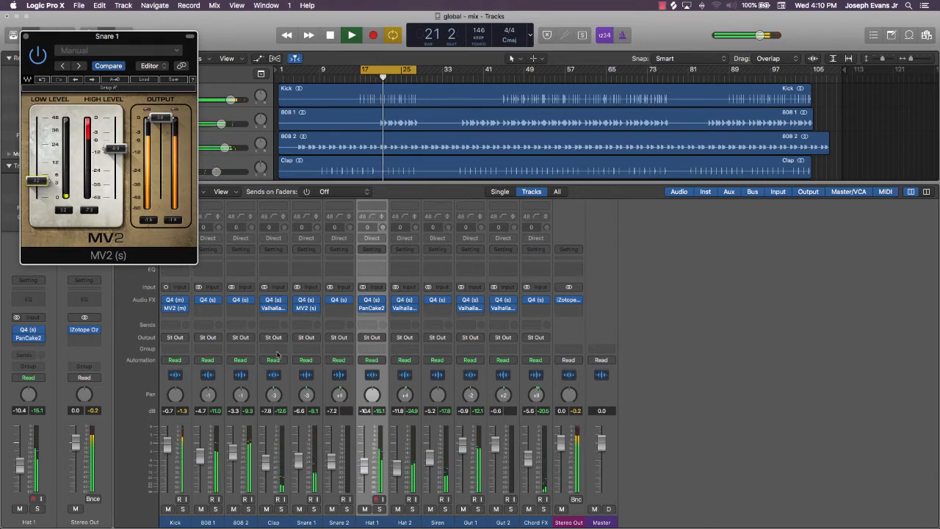
Set the channel volumes to -8.4 dB for Snare 1, -11.4 dB for Snare 2, -12.0 dB for Hat 1 and -4.6 dB for Hat 2
drag(300, 455, 299, 467)
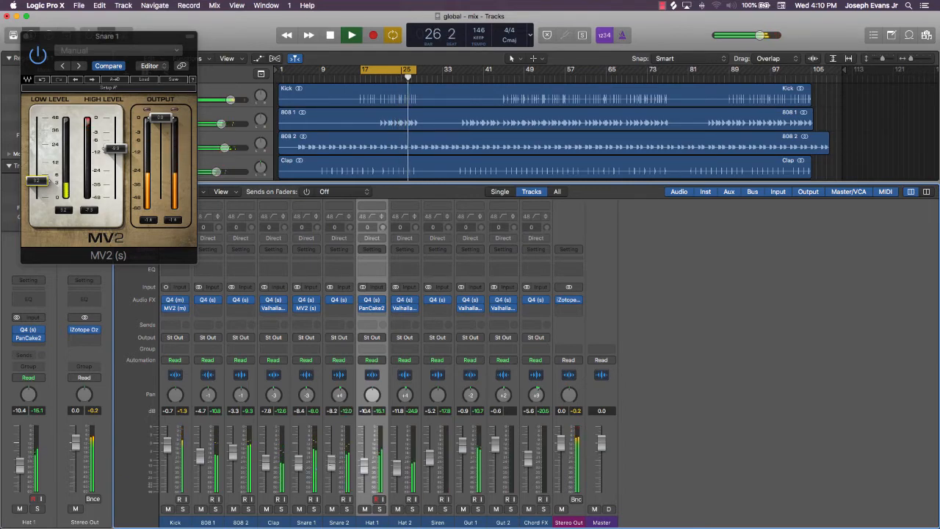
drag(332, 462, 331, 466)
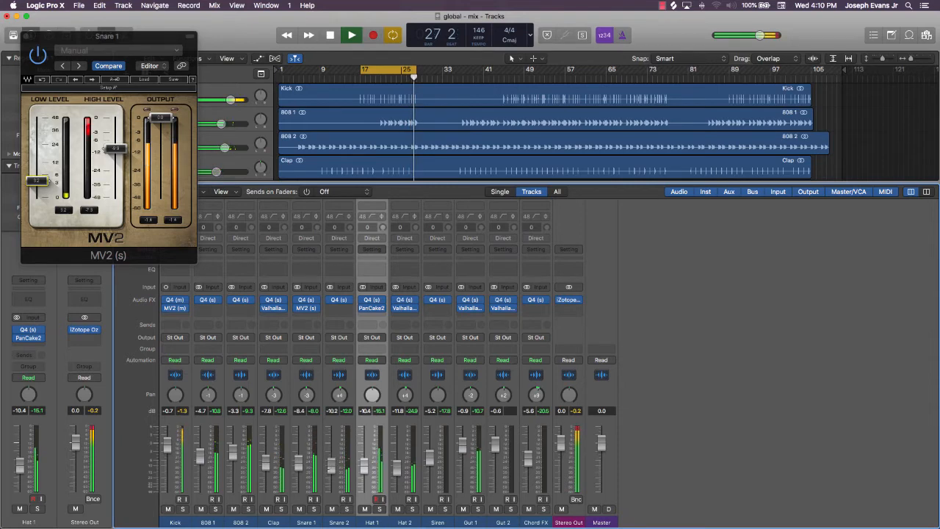
key(Return)
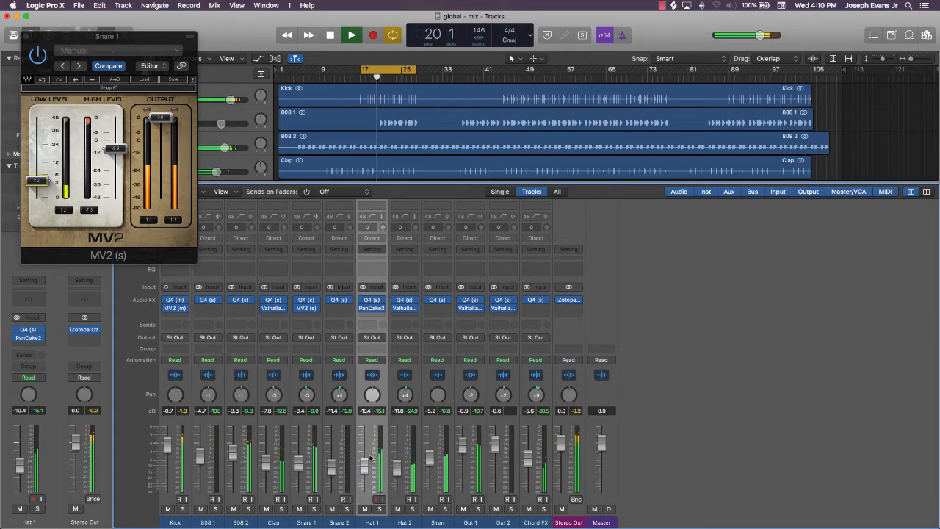
drag(371, 459, 371, 465)
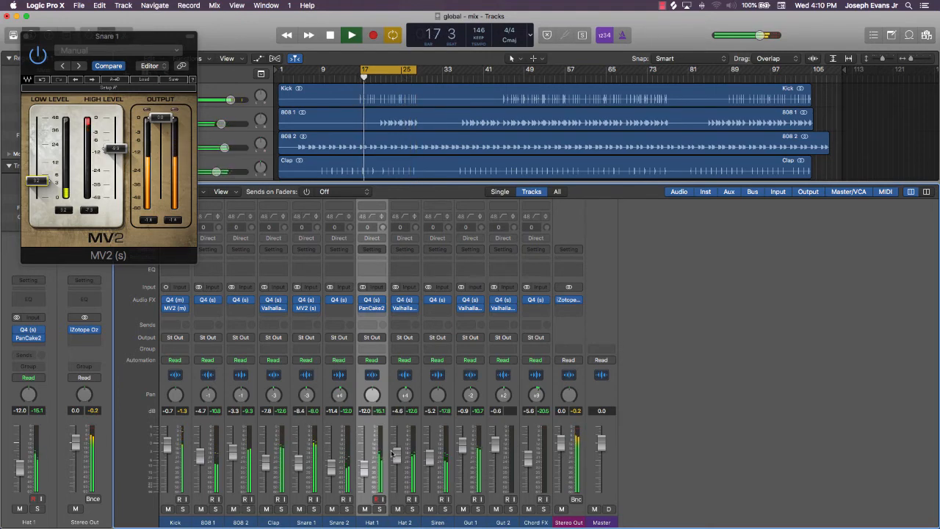
Insert the stereo PanCake2 plug-in on Hat 2 and narrow its panning wave, keeping the LFO rate at 2 Bars (8/4)
click(404, 316)
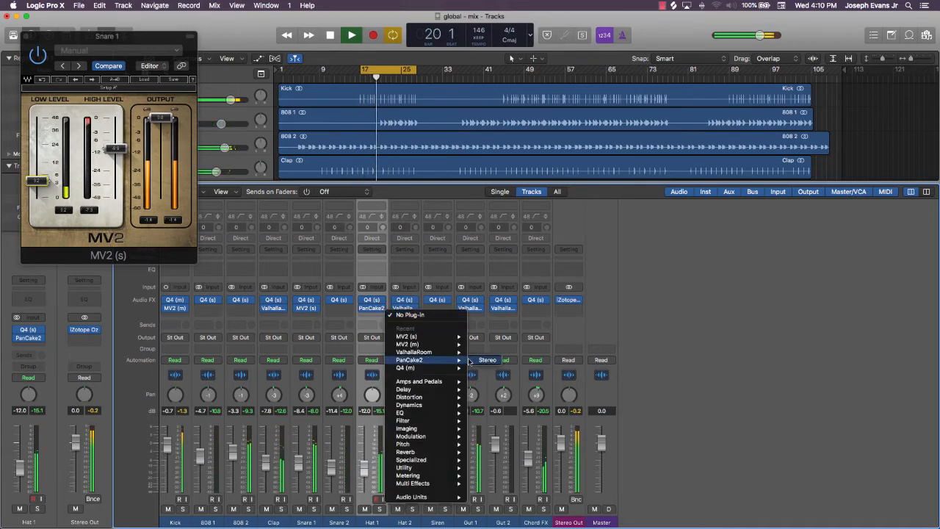
click(481, 360)
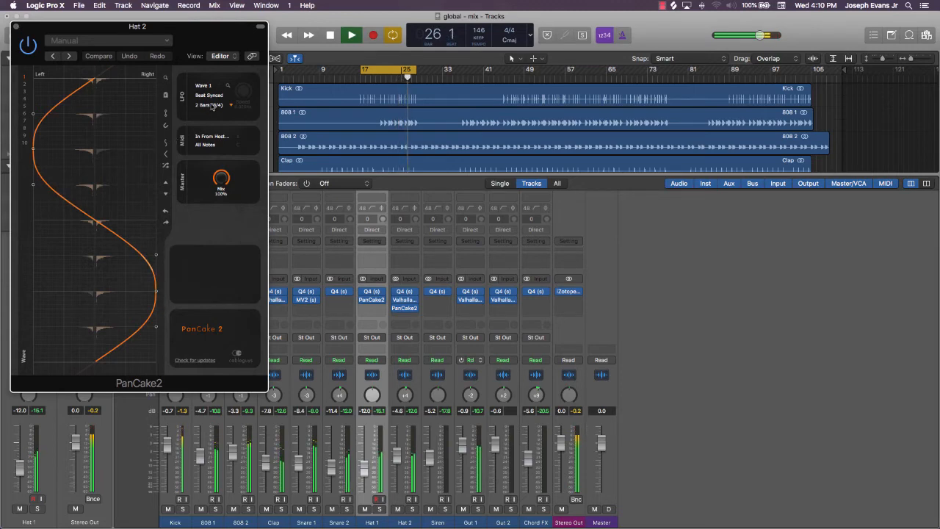
click(212, 105)
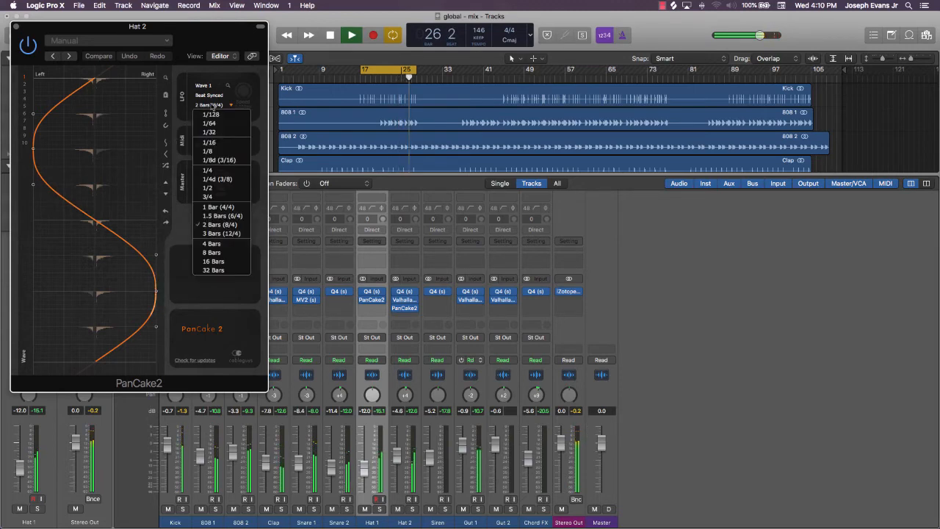
click(166, 145)
click(166, 145)
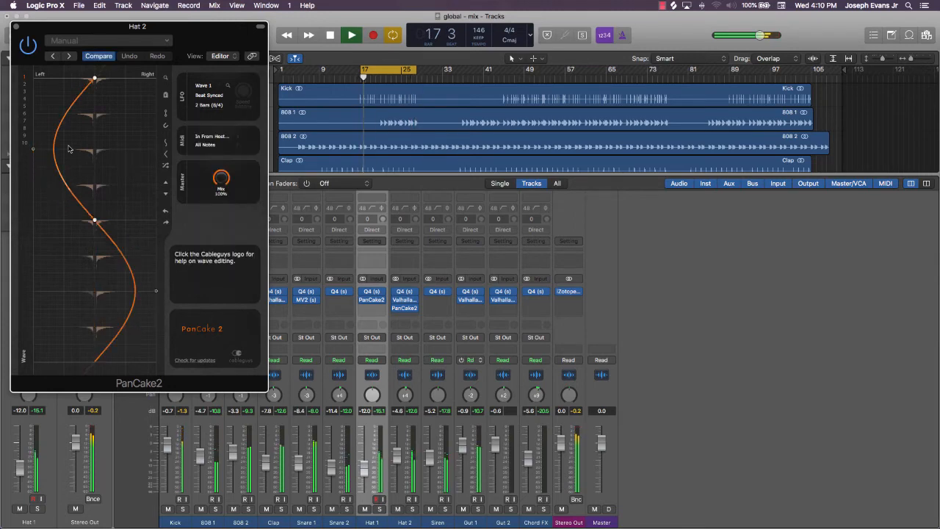
Close the Hat 2 PanCake2 window and save the project
click(17, 27)
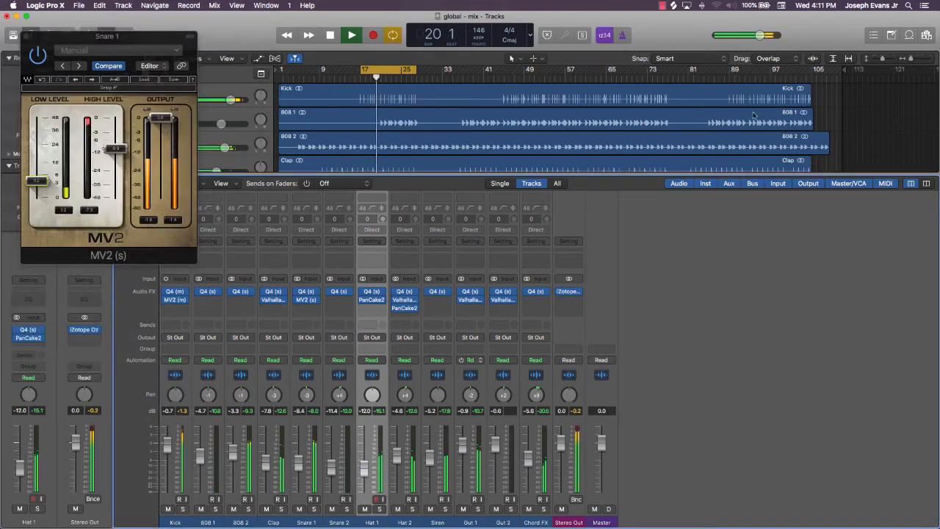
click(830, 114)
key(super+s)
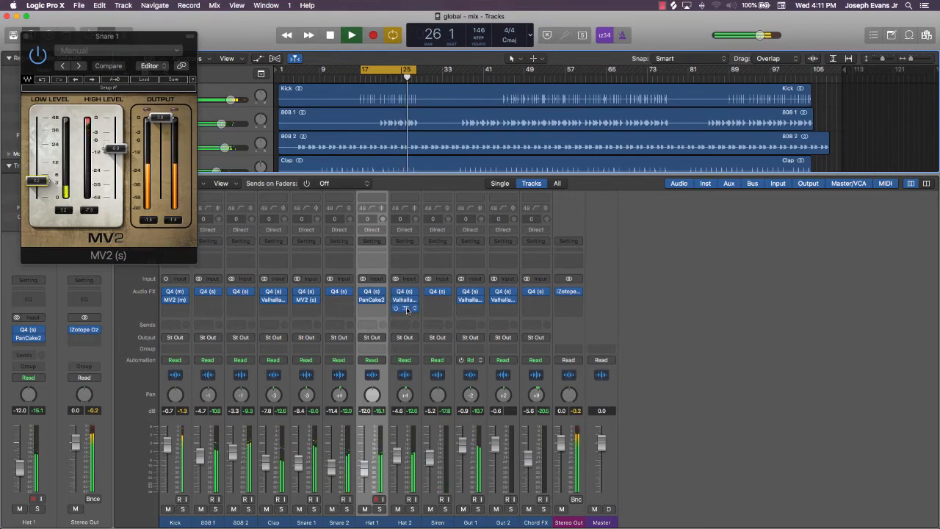
Set the LFO rate of Hat 2's PanCake2 to 4 Bars and close its window
click(407, 308)
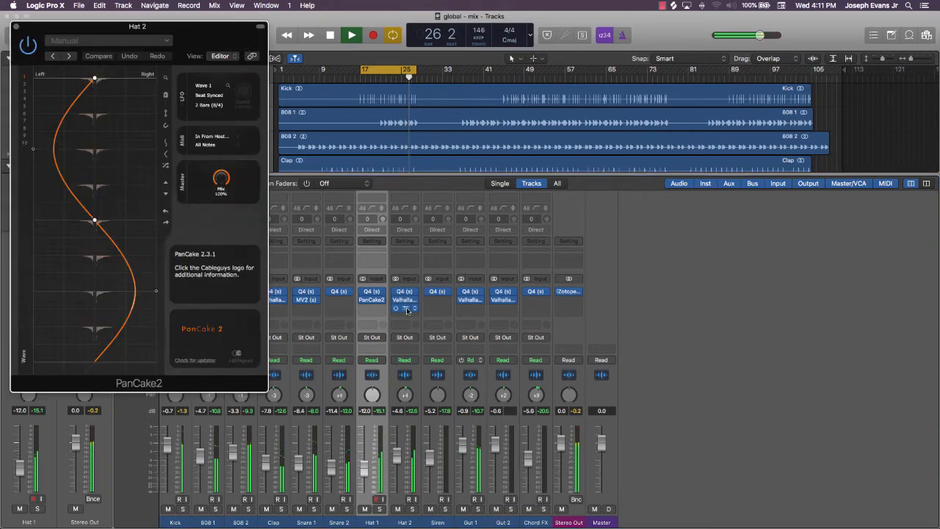
click(209, 105)
click(208, 244)
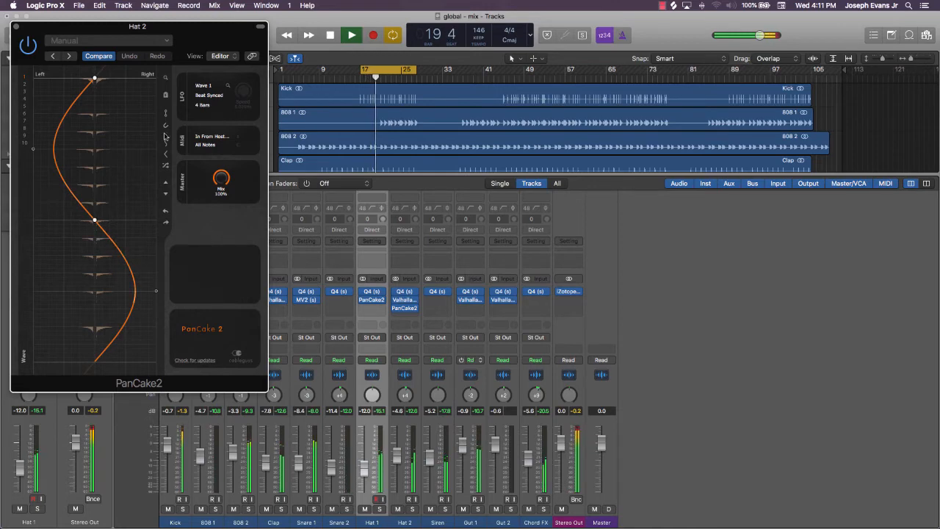
click(15, 27)
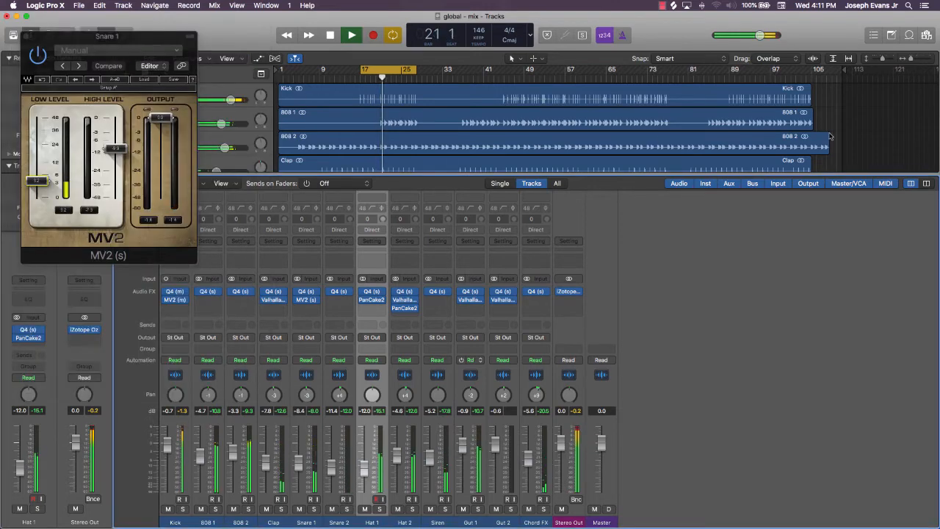
Close Snare 1's MV2 window and use the stereo MV2 on Chord FX with high level about -3 and low level about 2
click(27, 36)
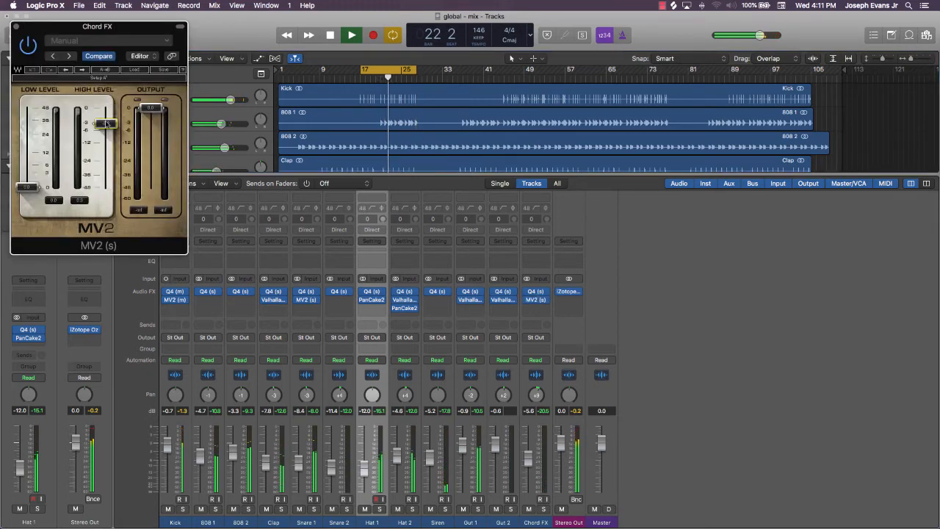
drag(35, 186, 30, 175)
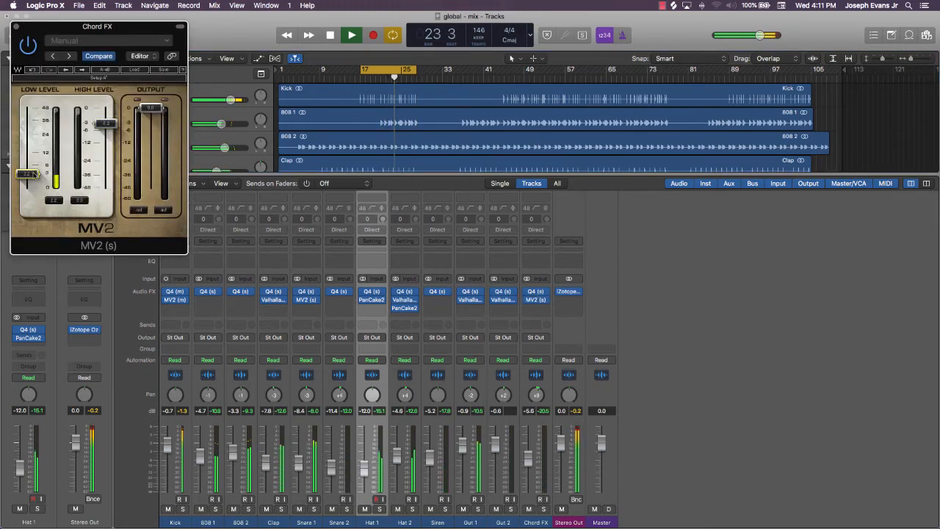
click(15, 27)
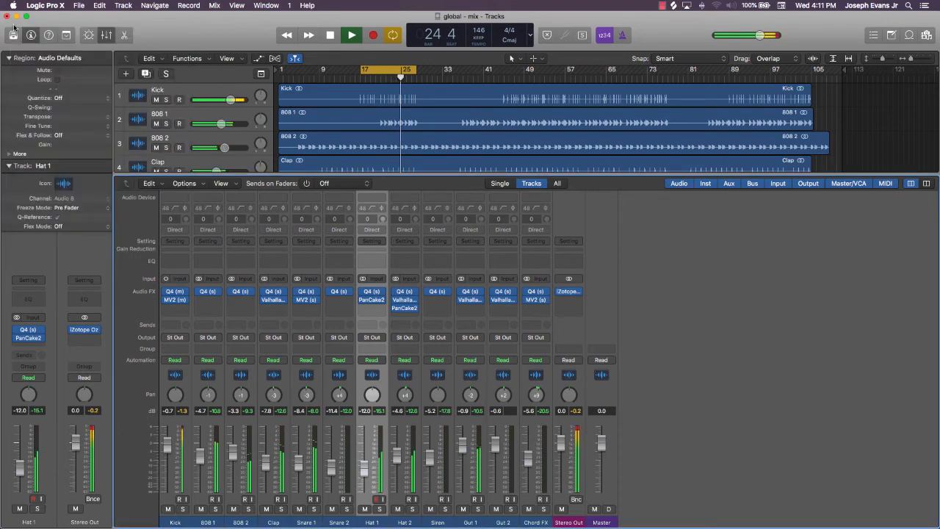
Set the Chord FX volume to -6.4 dB and save the project
drag(526, 463, 526, 467)
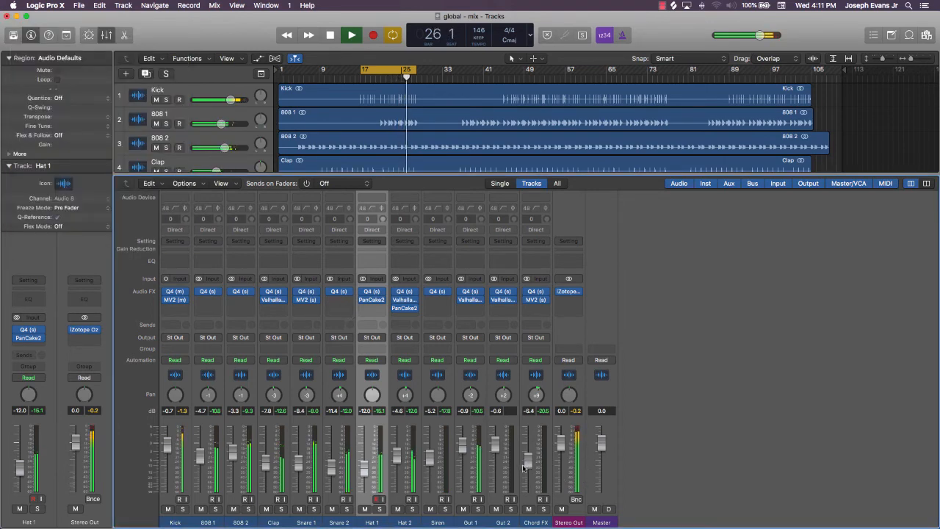
click(837, 105)
key(super+s)
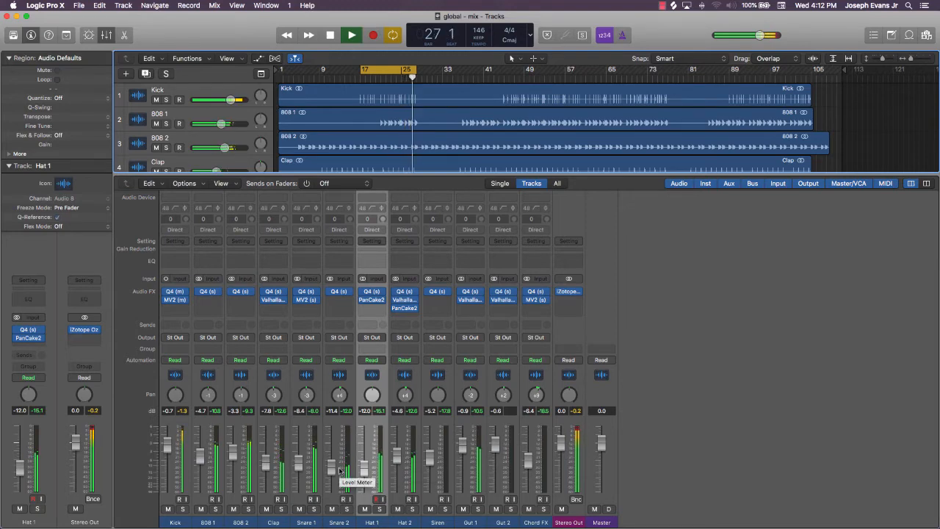
Set the Clap volume to -4.5 dB and check the reverb mix in Hat 2's ValhallaRoom
drag(269, 464, 272, 454)
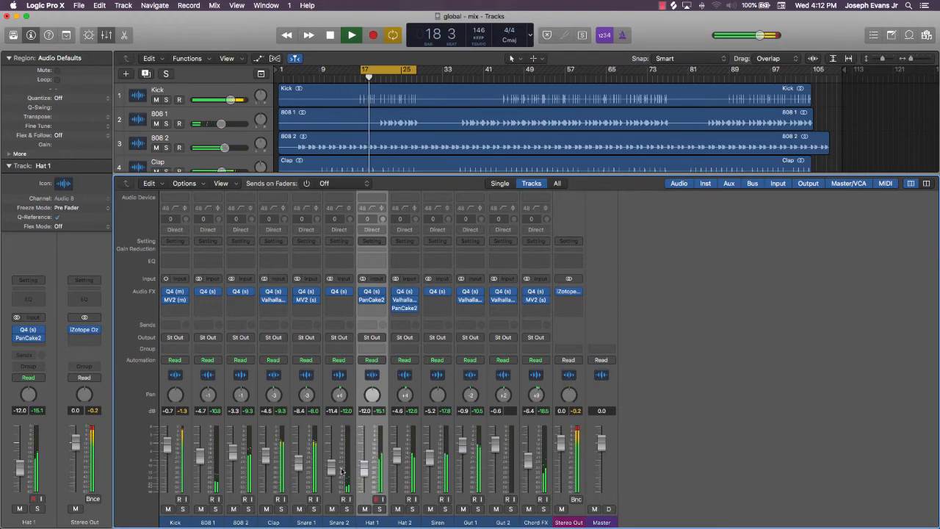
mouse_move(402, 309)
click(404, 300)
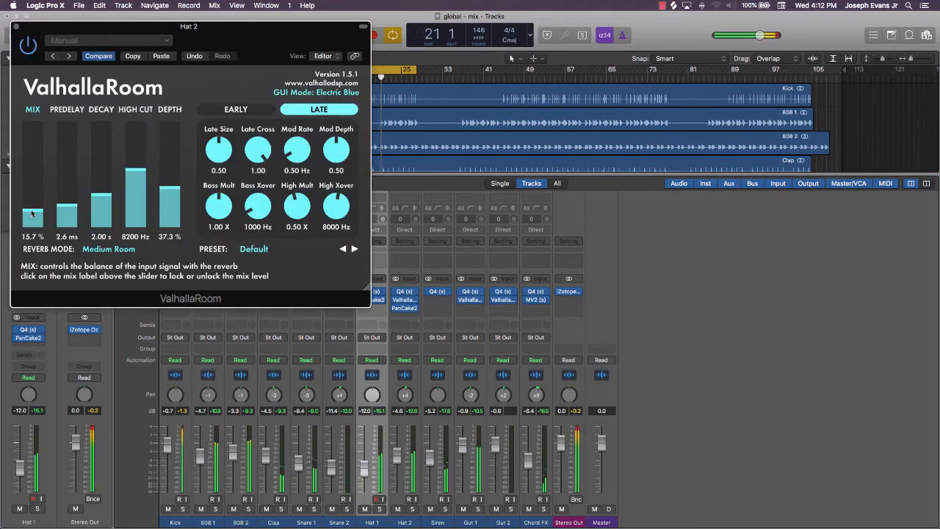
click(16, 28)
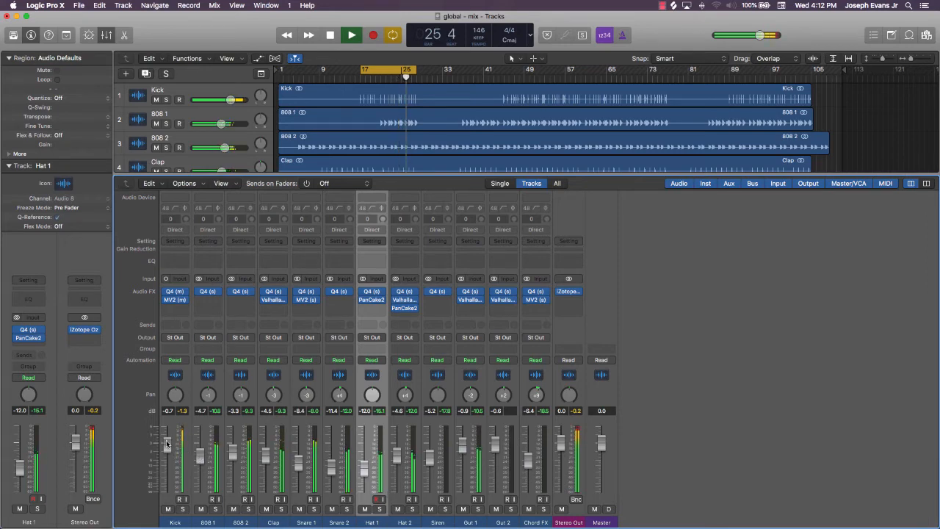
Set the channel volumes to -0.4 dB for Kick, -3.4 dB for Clap and -7.6 dB for Snare 1
drag(169, 444, 169, 443)
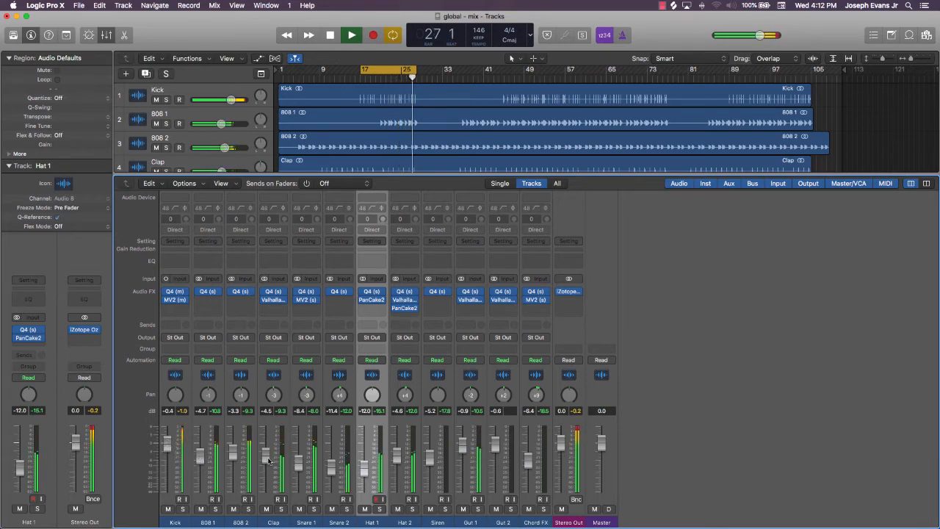
drag(266, 456, 265, 453)
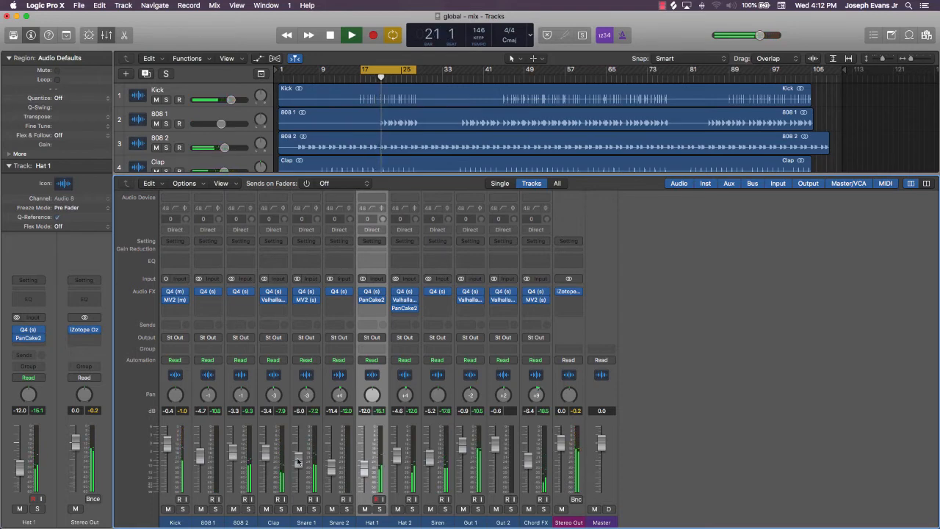
drag(299, 461, 298, 466)
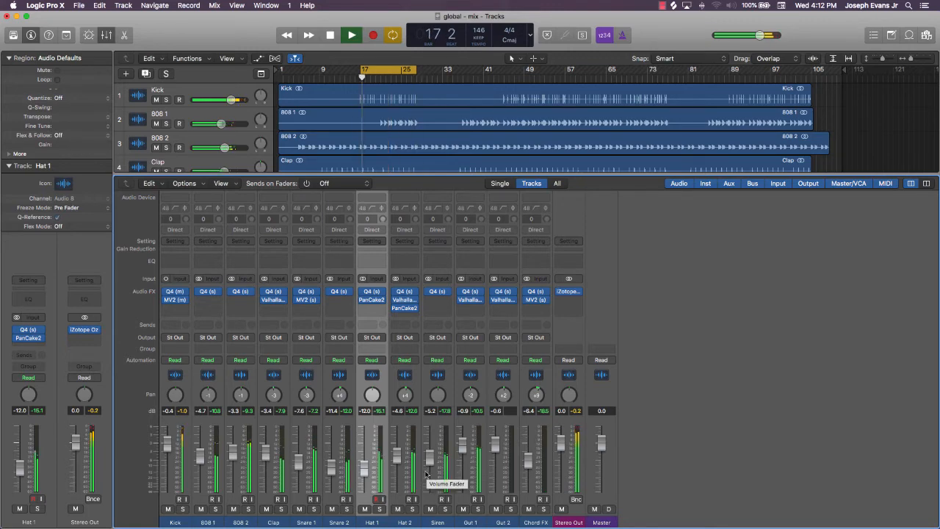
Turn off cycle mode and play the project from the beginning
click(390, 71)
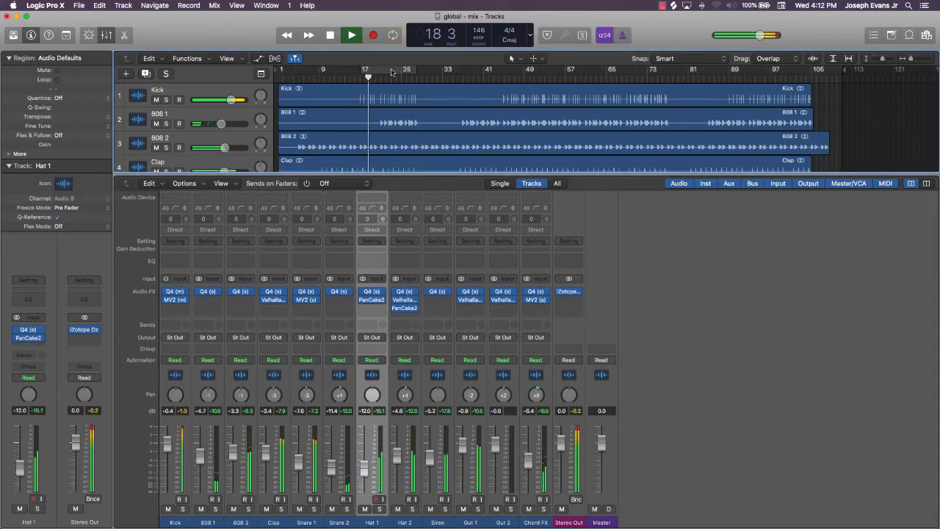
key(space)
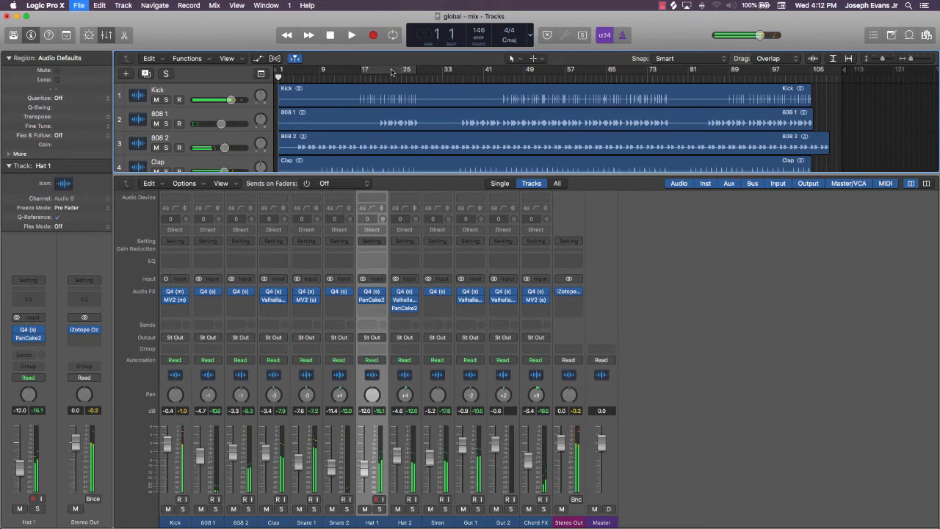
key(space)
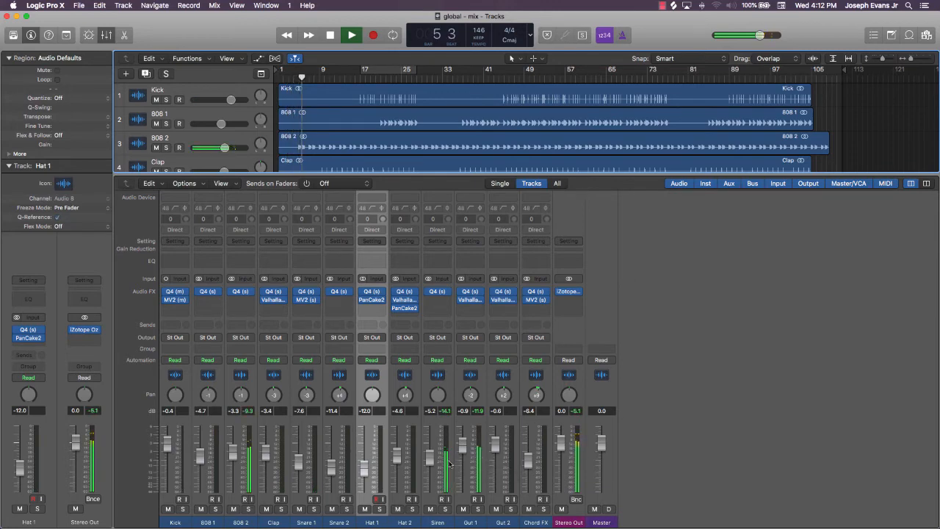
Set 808 2 to -2.8 dB and pan -3, and insert a stereo MV2 with high level about -5 and low level about 1
drag(232, 460, 231, 452)
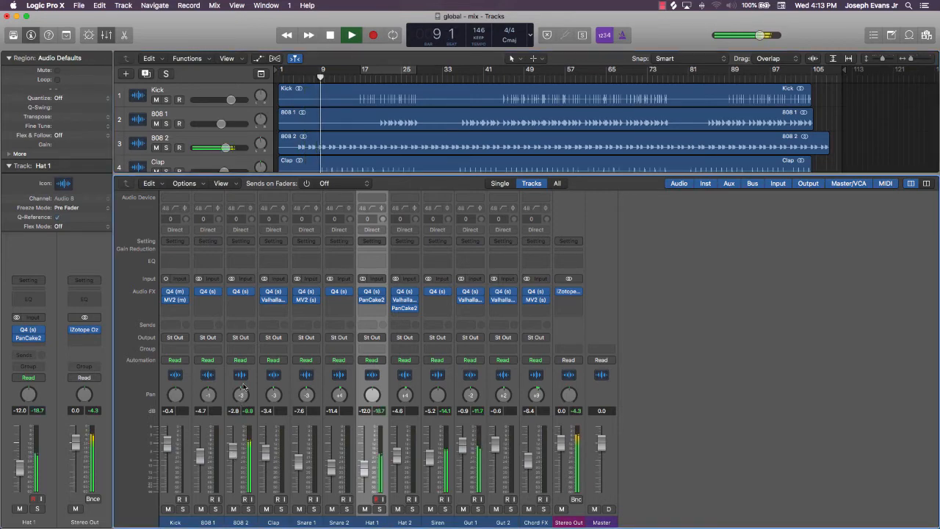
click(240, 301)
mouse_move(259, 332)
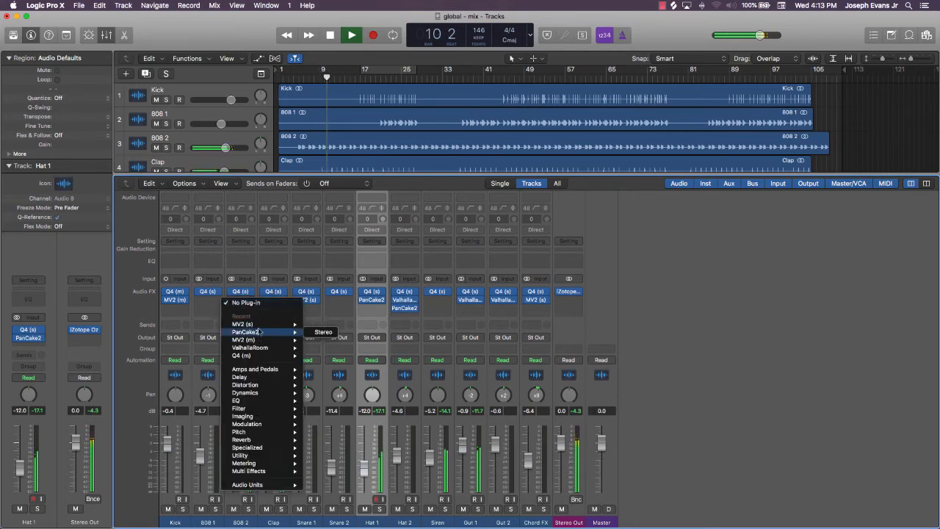
click(322, 324)
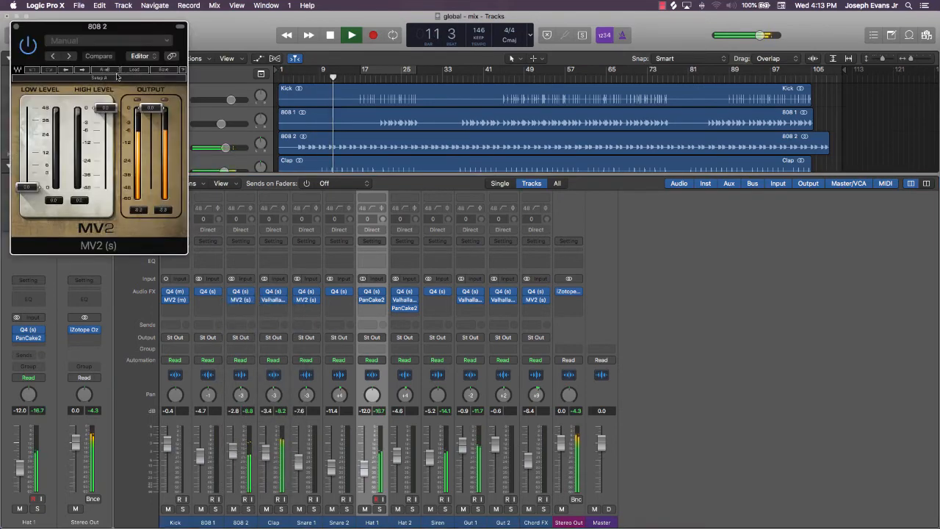
drag(106, 108, 105, 127)
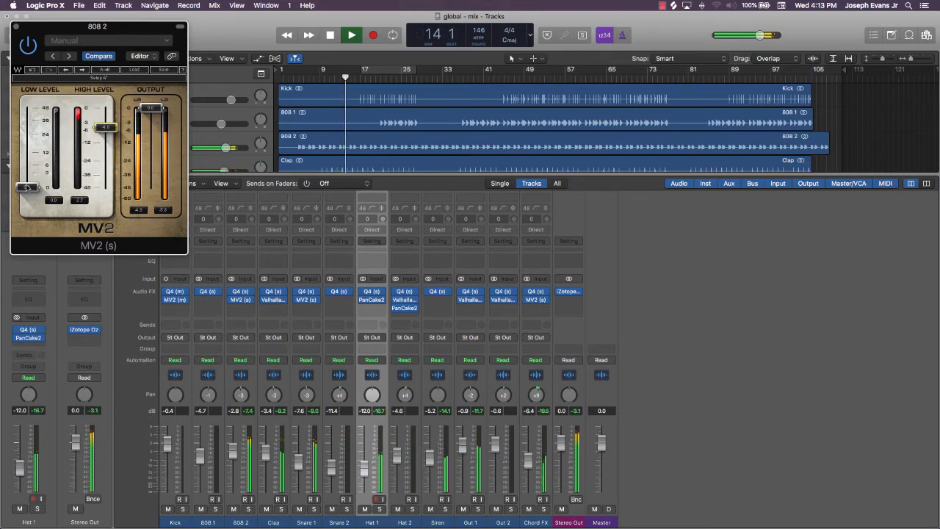
drag(26, 187, 27, 178)
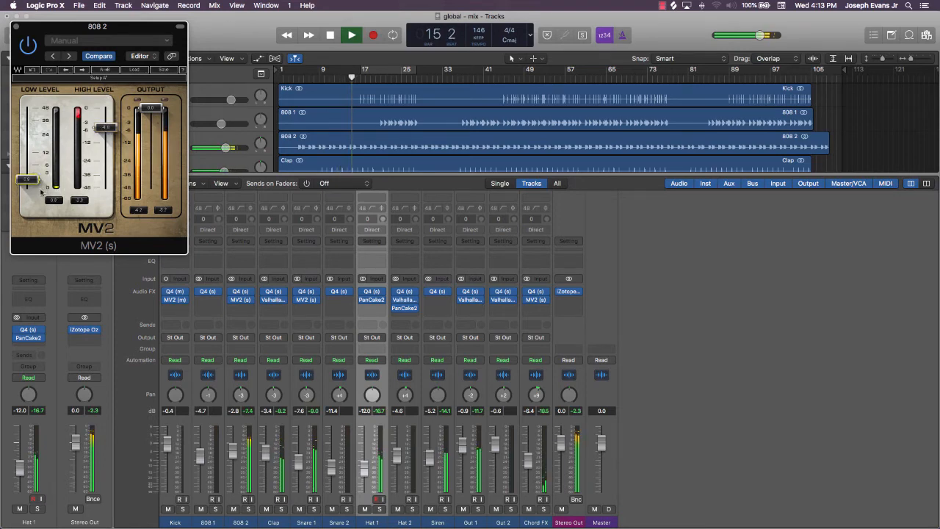
Set volumes to -3.6 dB for 808 2, -10.8 dB for Chord FX, 1.3 dB for Gut 1 and -0.5 dB for Gut 2, and save the project
drag(231, 448, 230, 454)
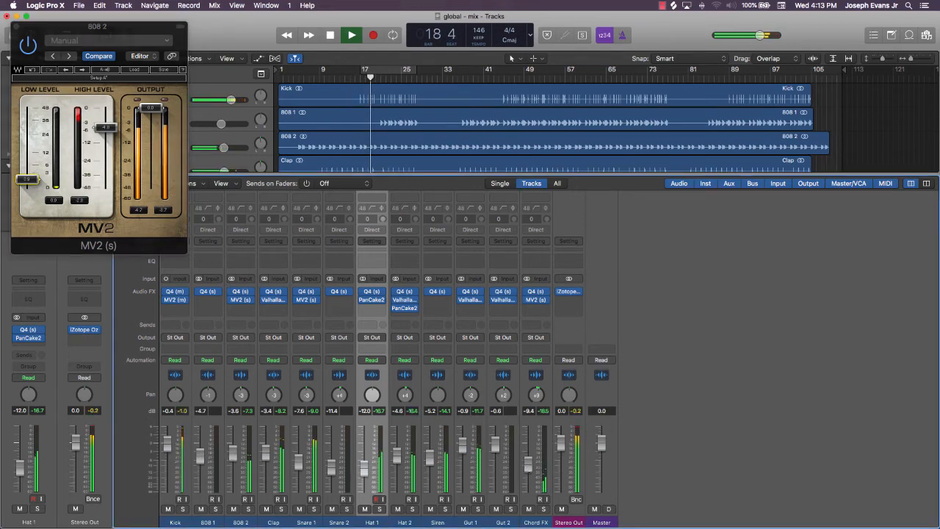
drag(528, 464, 528, 467)
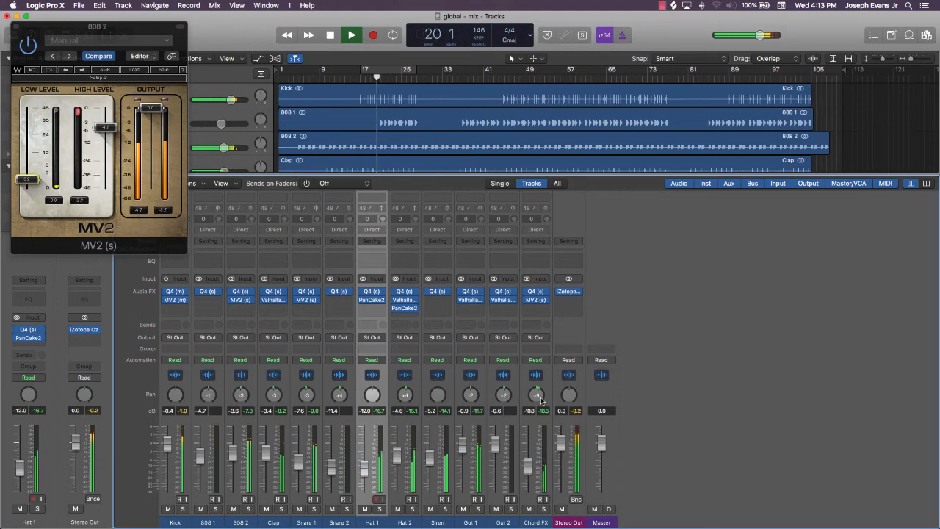
click(8, 27)
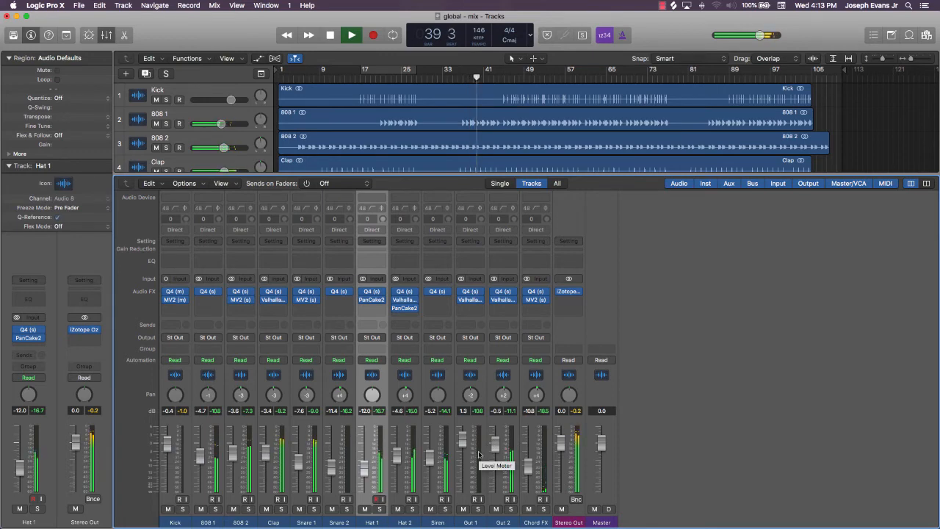
key(super+s)
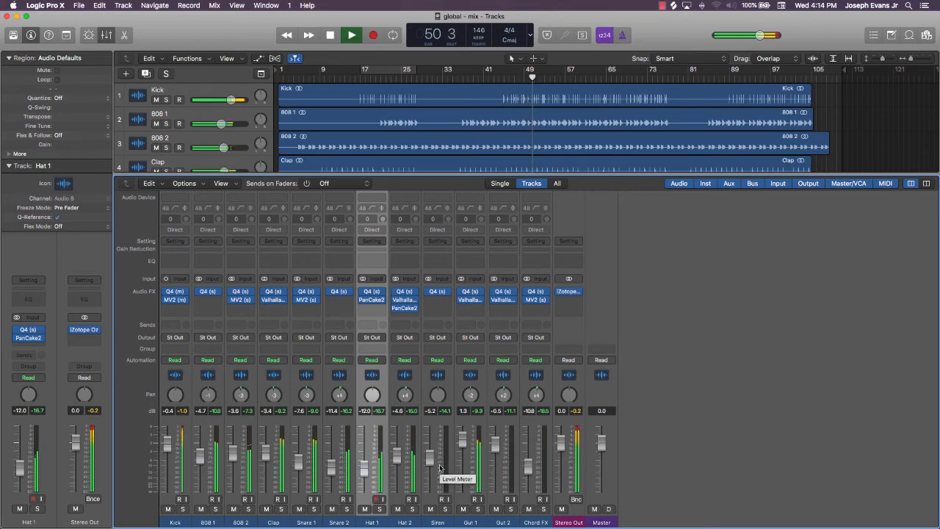
Return to bar 1 and audition the mix from the beginning, restarting once and stopping around bar 14
key(space)
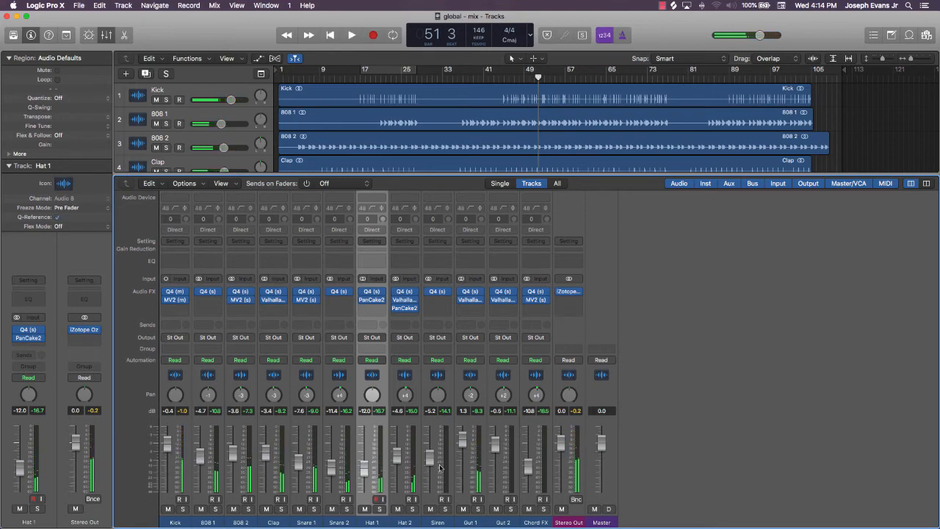
key(Return)
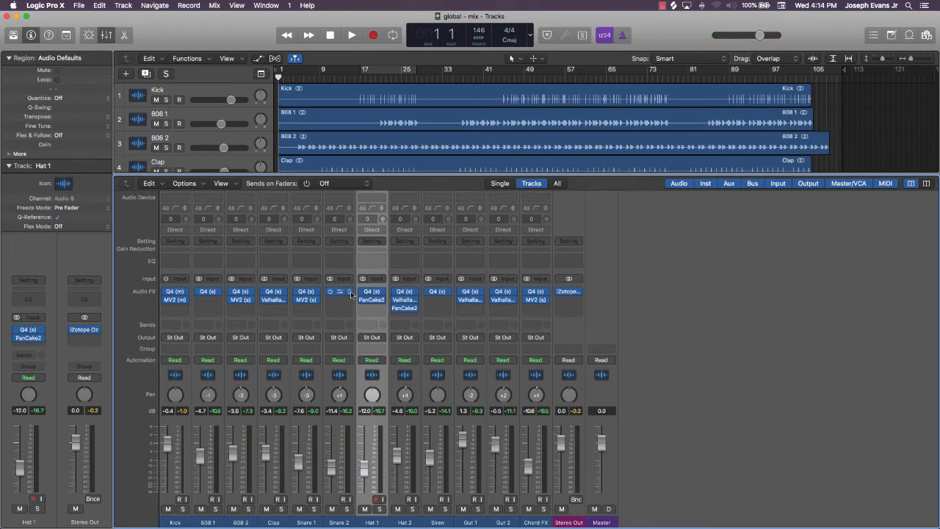
key(space)
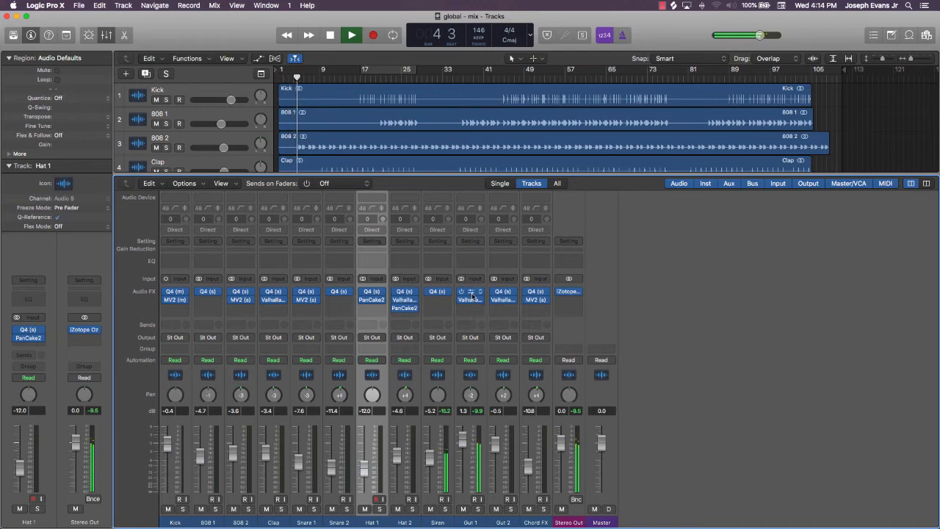
key(space)
key(Return)
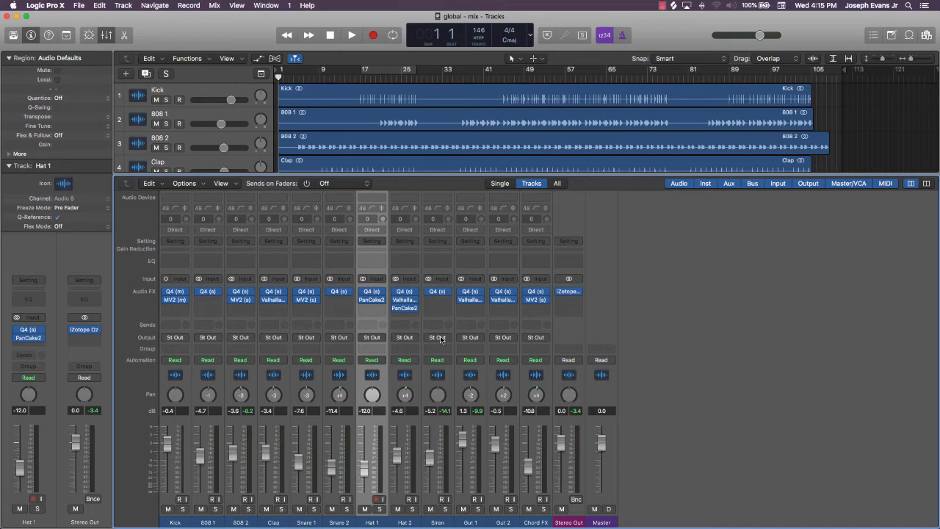
key(space)
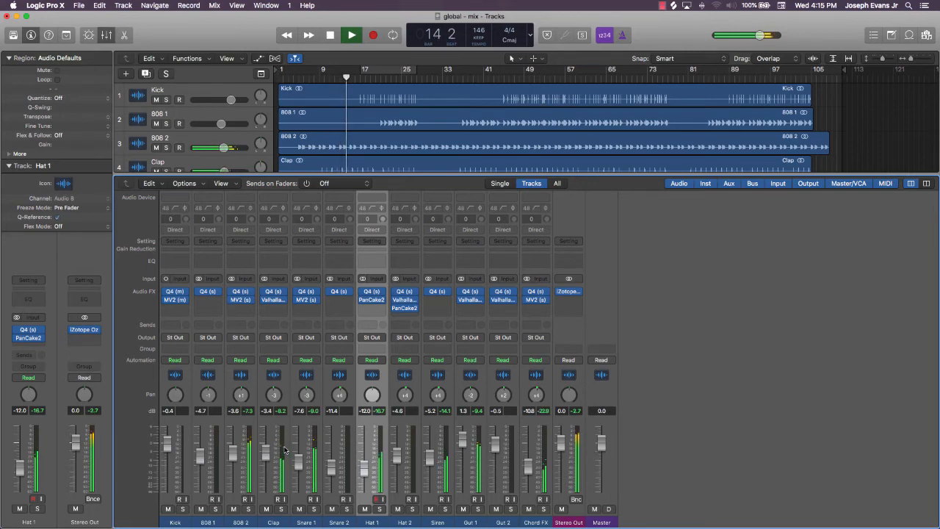
key(space)
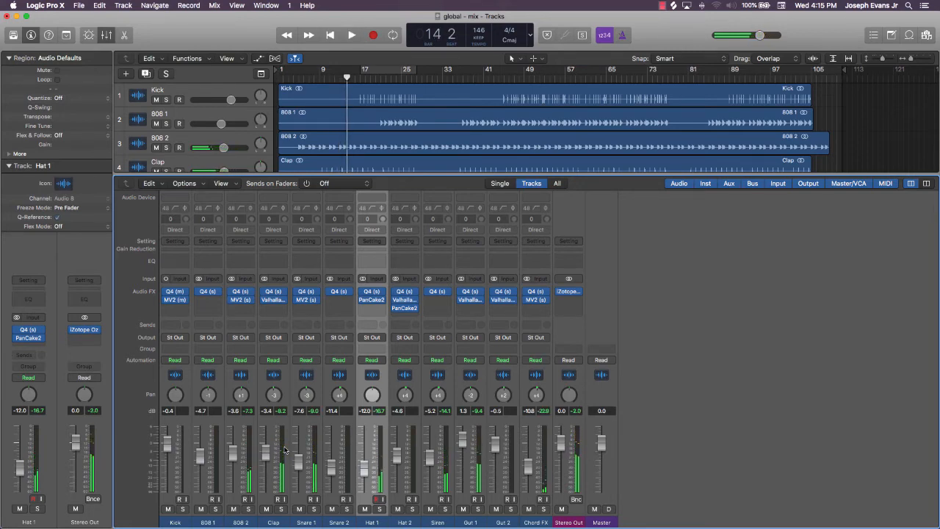
Hide the mixer and create one software instrument track with Alchemy, closing the instrument's plug-in window
key(p)
key(p)
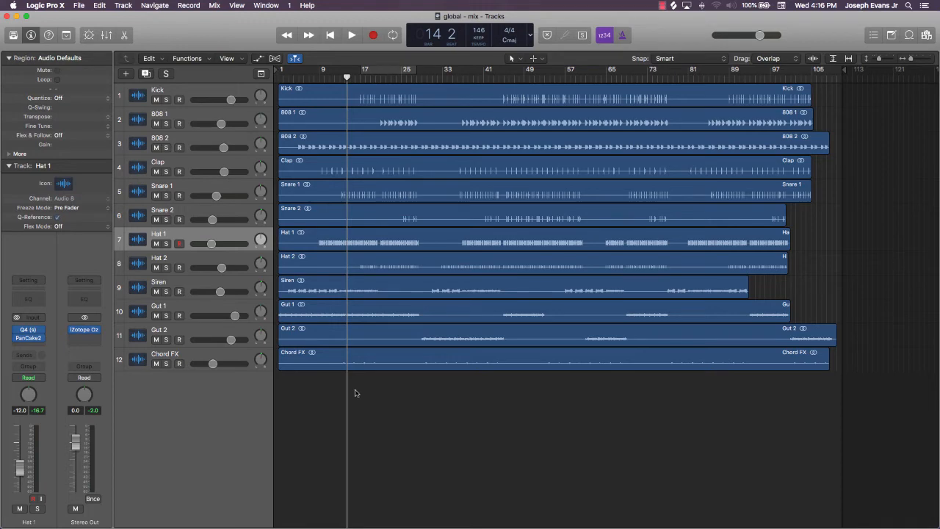
click(126, 74)
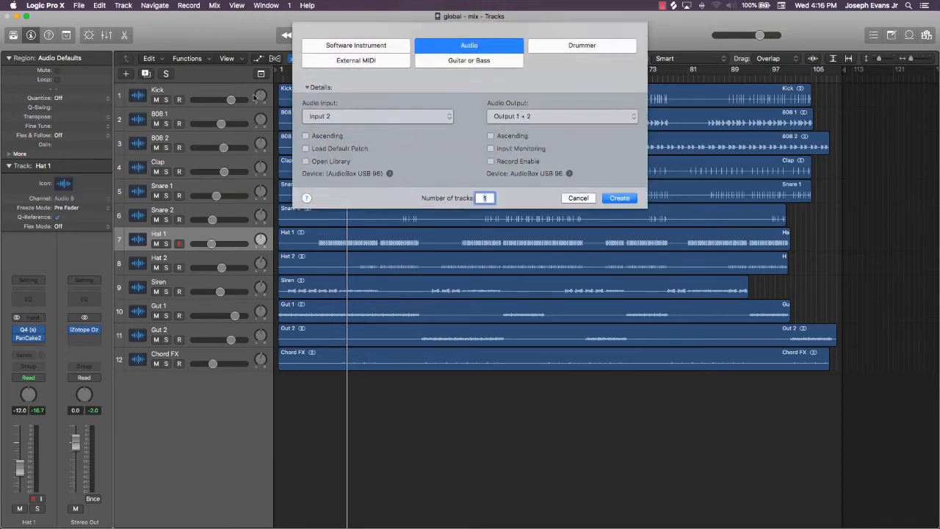
click(365, 47)
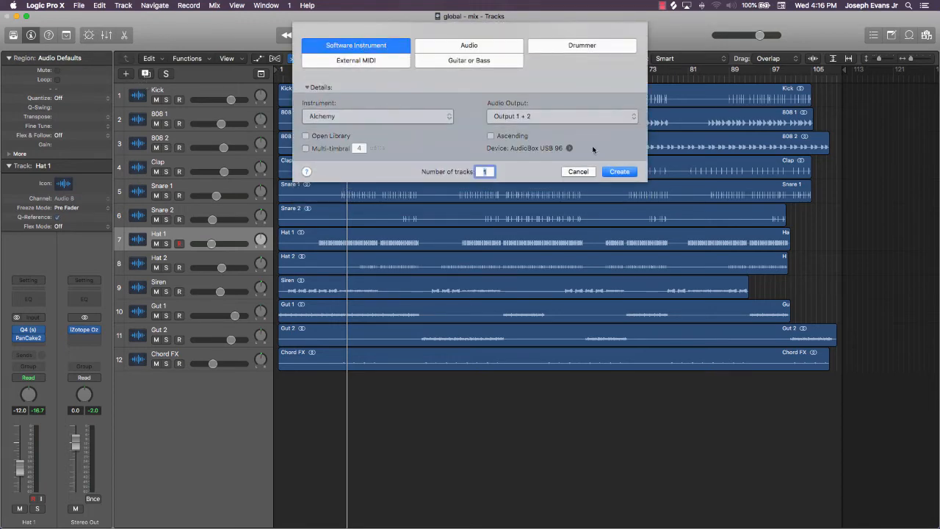
click(621, 172)
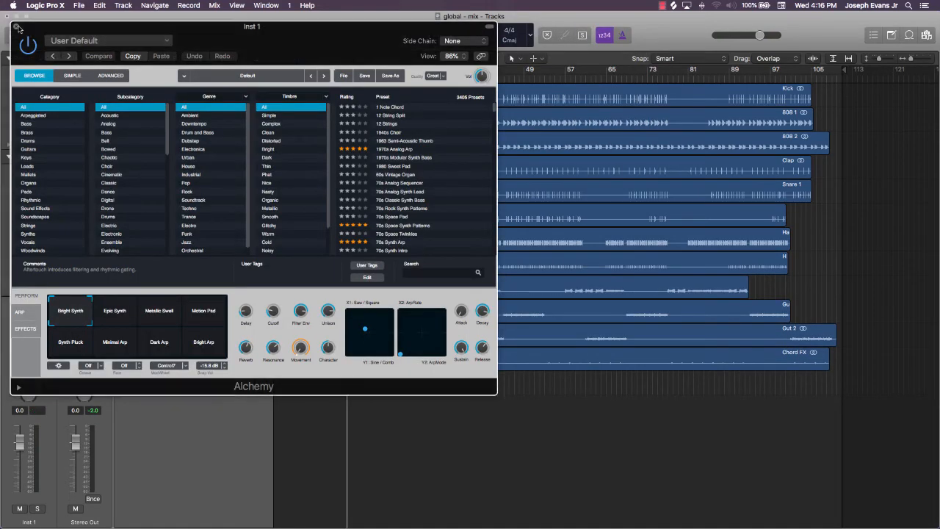
click(17, 28)
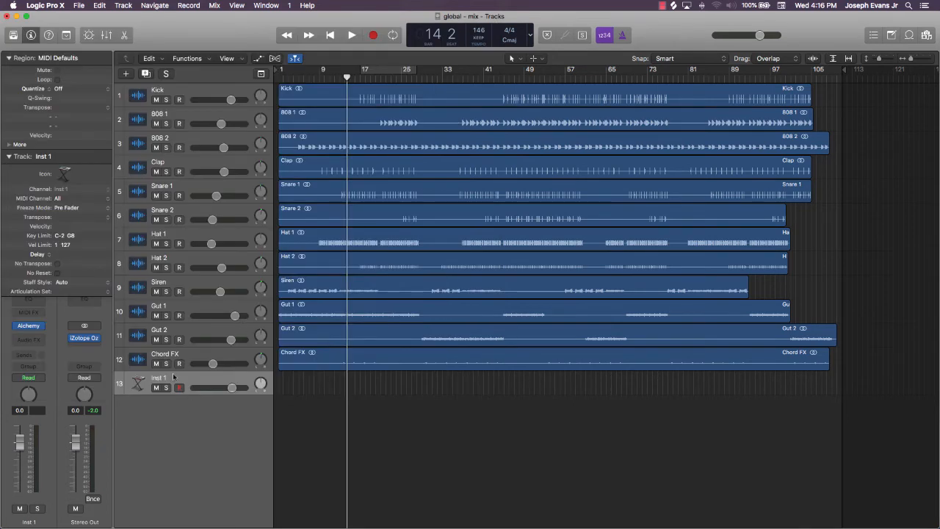
Open the sound library, search for "riser" and load the Strobe Riser patch on the new instrument track
click(13, 35)
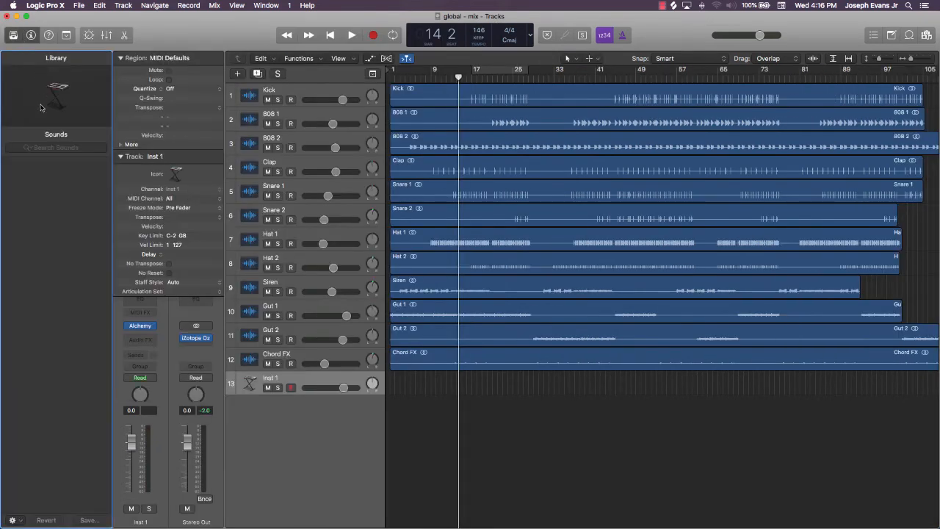
click(48, 148)
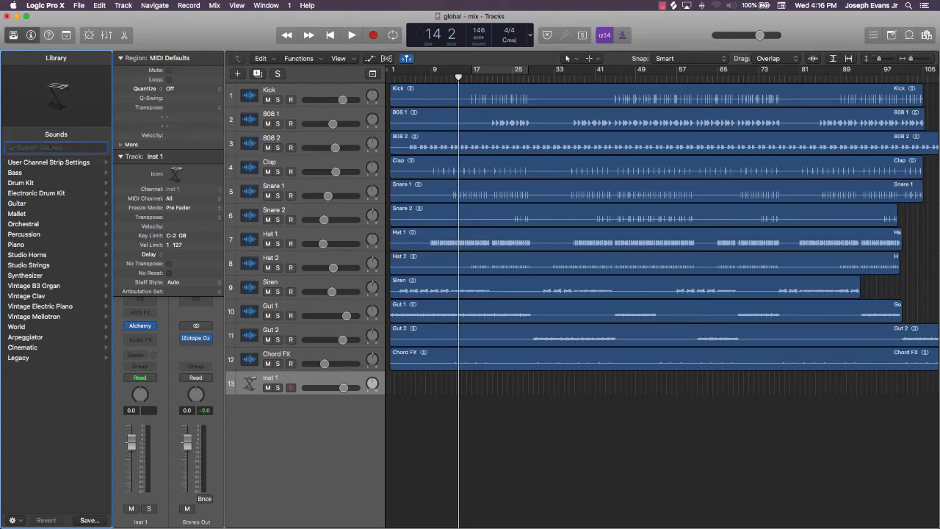
text(riser)
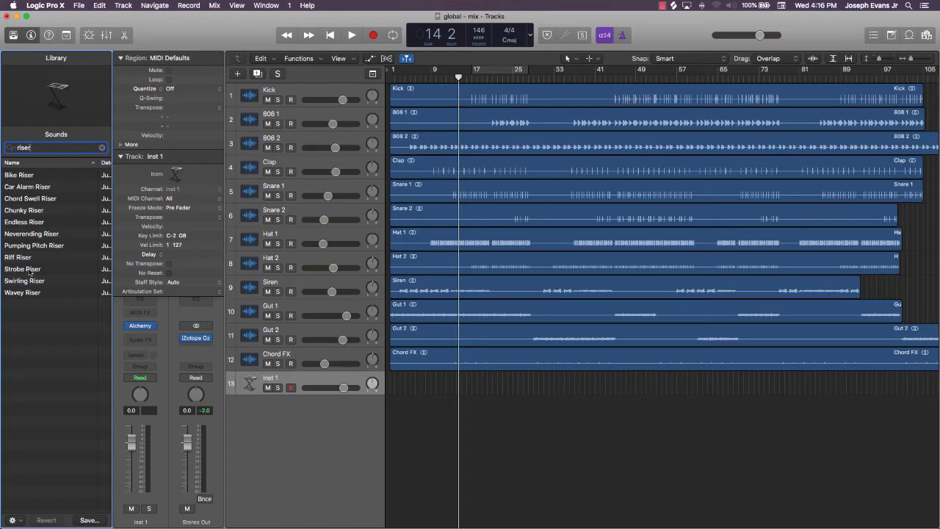
click(30, 271)
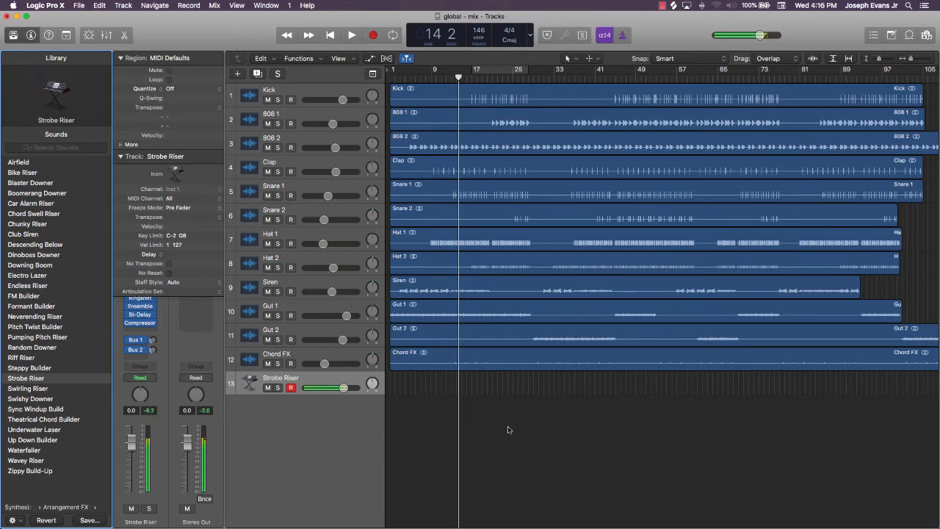
Record a sustained Strobe Riser note over bars 15 to 17, starting the recording from about bar 11
key(Return)
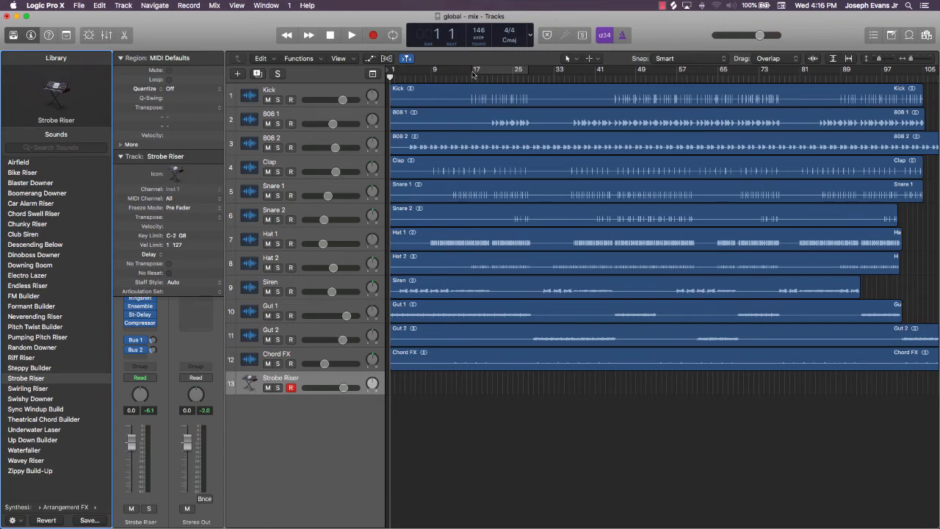
click(450, 76)
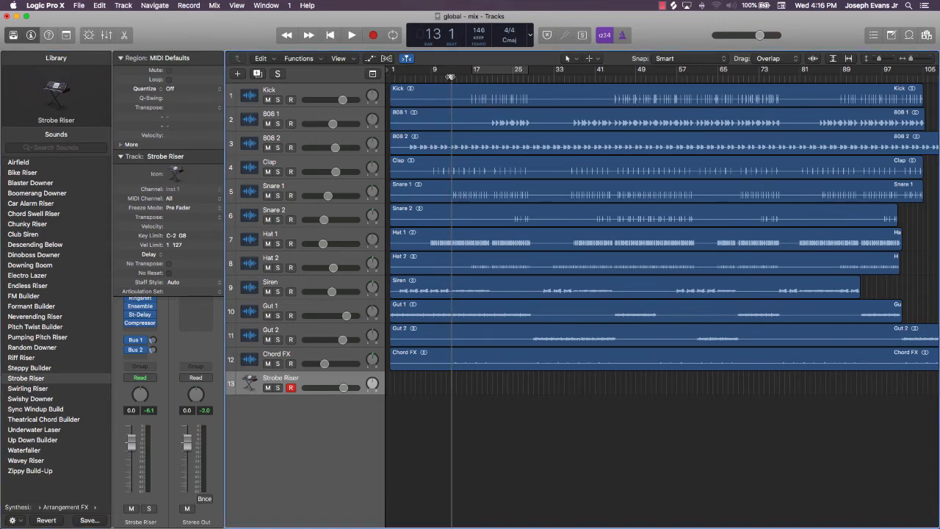
drag(450, 76, 441, 76)
key(r)
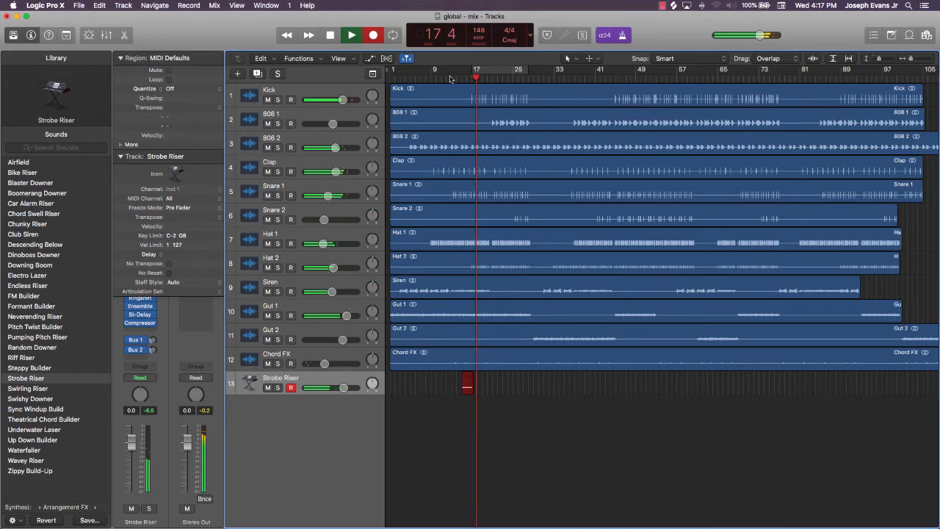
key(space)
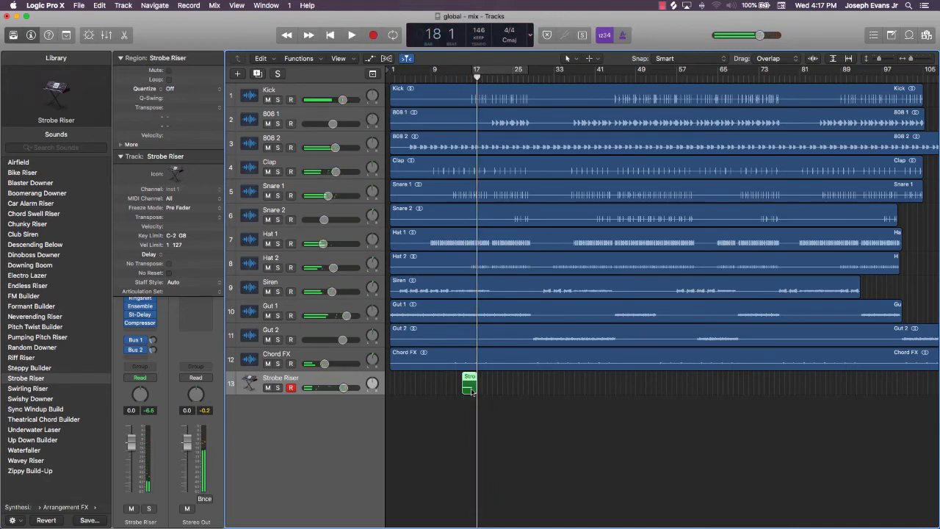
Move the recorded Strobe Riser note to start at bar 15 and set the track's volume to -8.6 dB
double_click(471, 390)
drag(411, 465, 396, 465)
scroll(393, 452, left, 3)
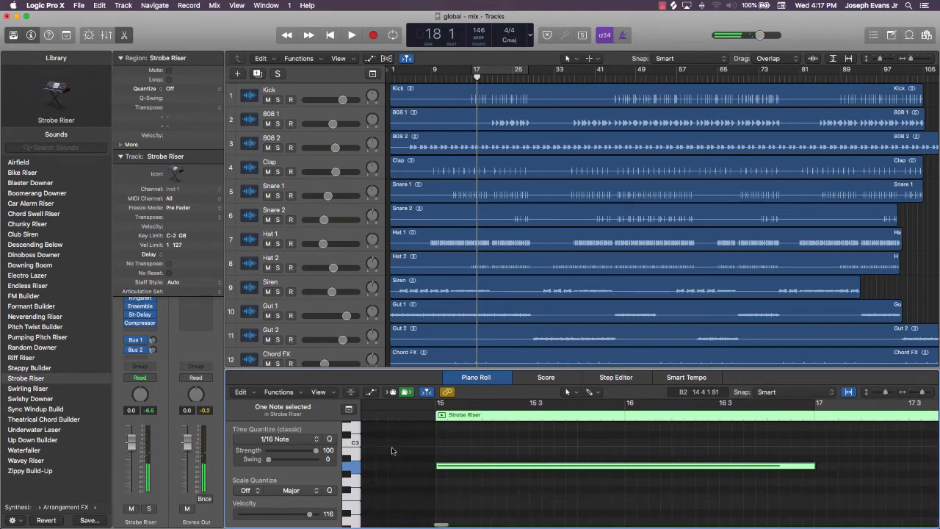
key(e)
drag(344, 388, 327, 388)
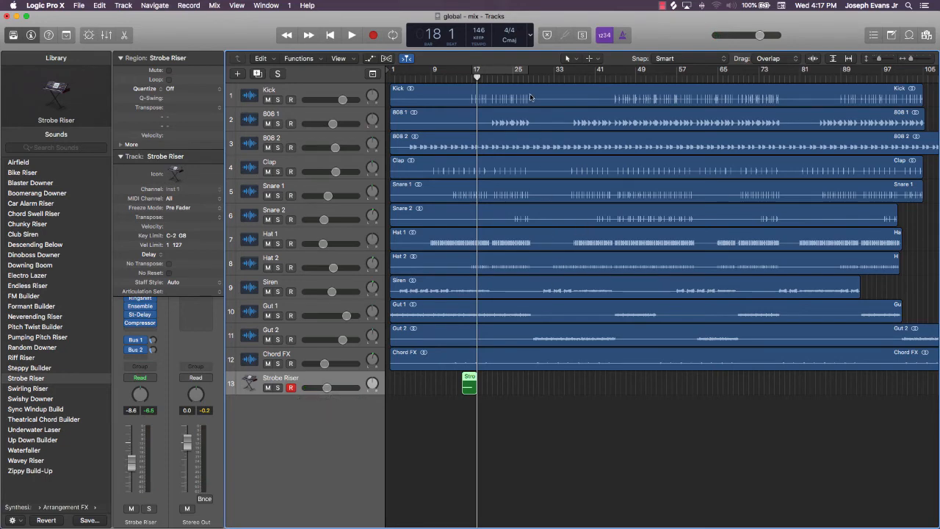
click(524, 71)
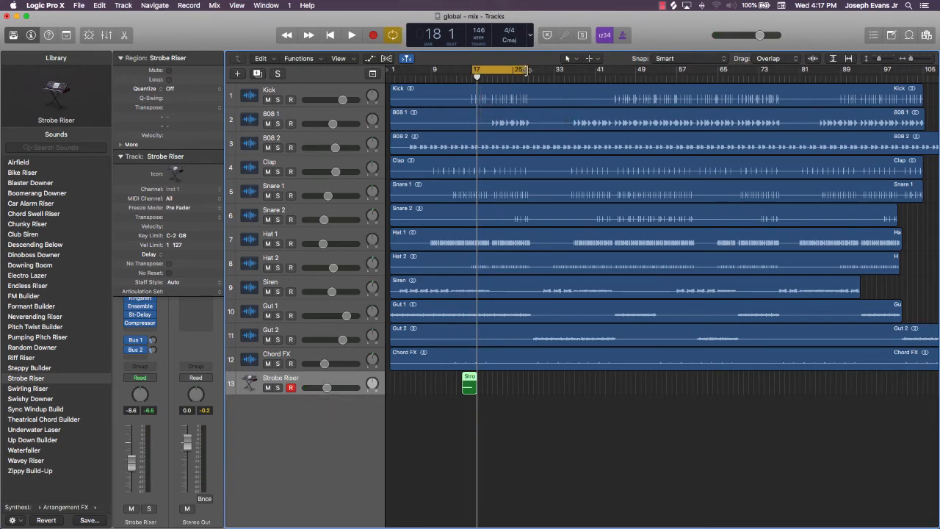
drag(529, 71, 552, 76)
click(526, 70)
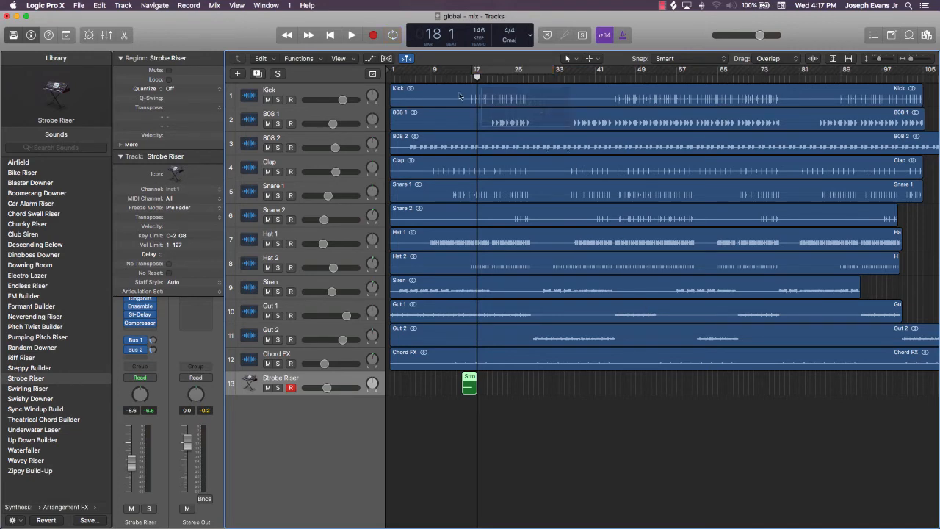
Play from about bar 11 to hear the riser in the mix, and restart playback from the beginning
click(443, 74)
key(space)
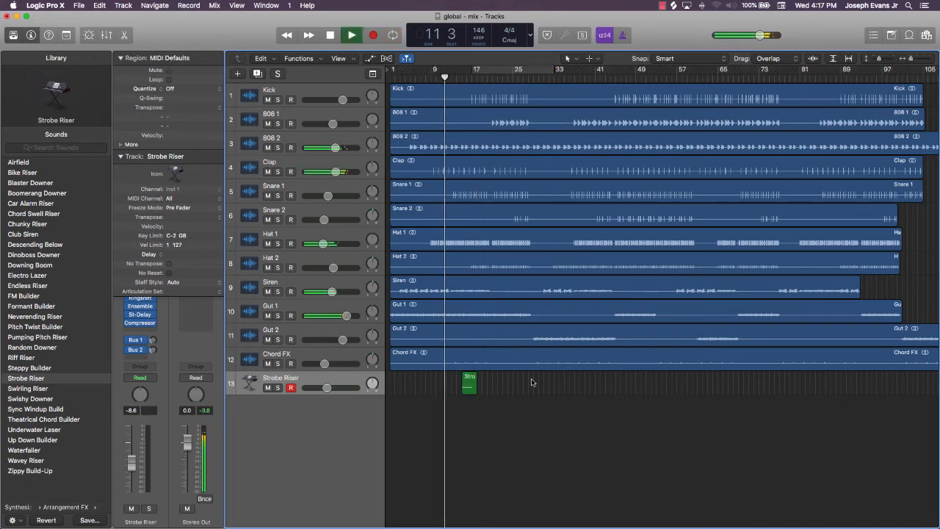
scroll(533, 382, right, 3)
scroll(534, 383, left, 1)
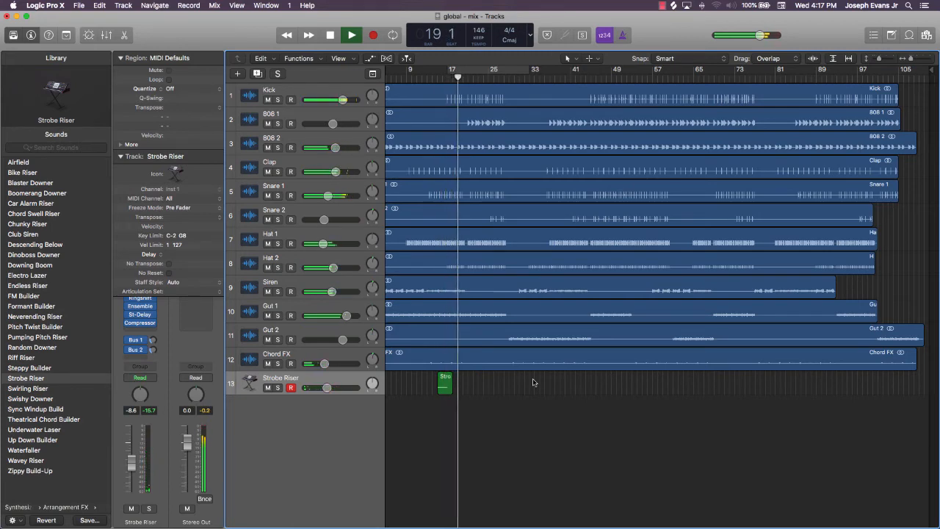
key(Return)
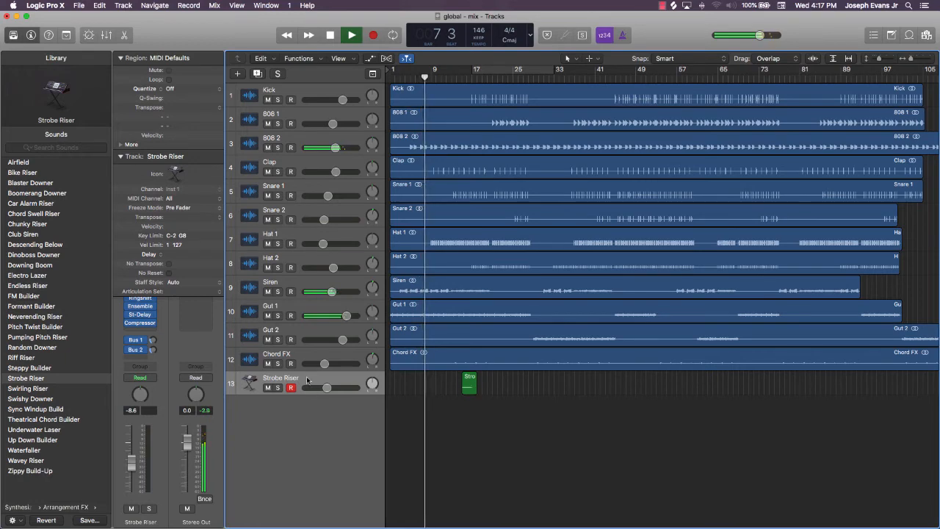
Add a new track with the Strobe Riser track's settings, search the library for "Downer" and load Boomerang Downer
key(super+d)
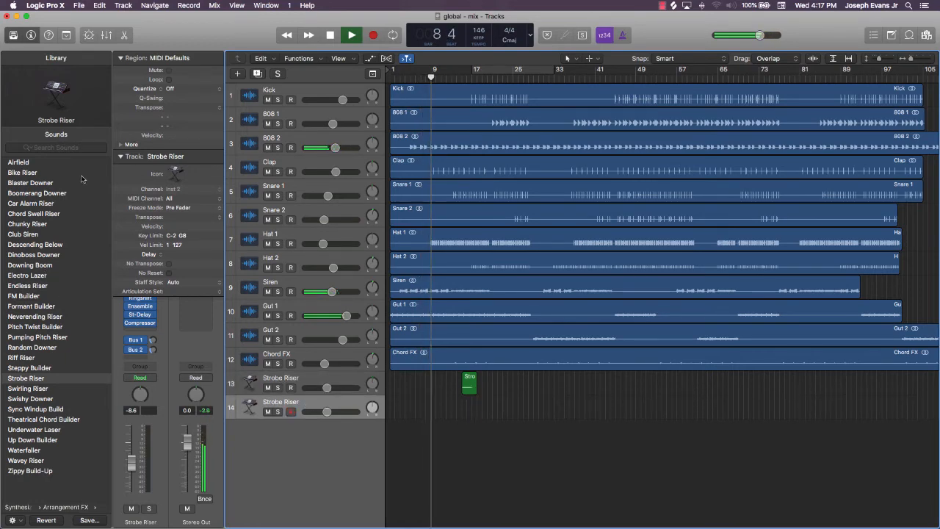
click(59, 147)
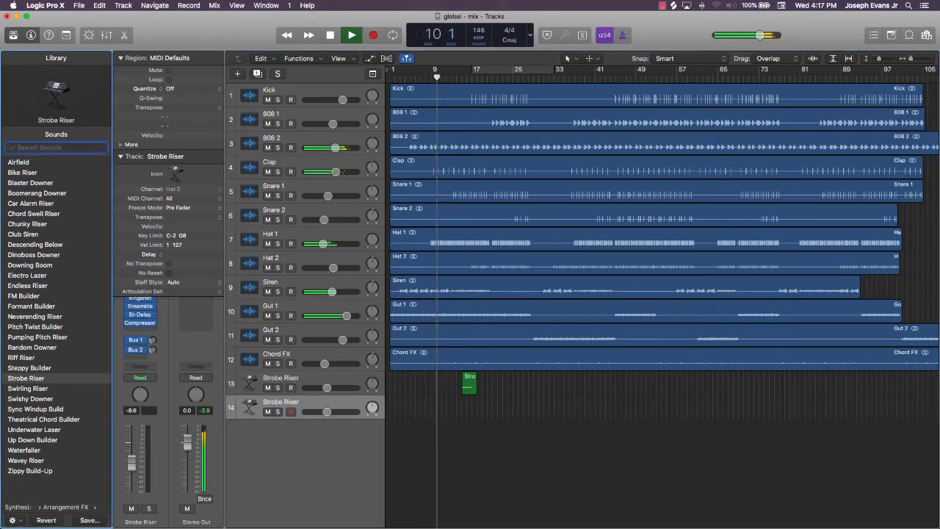
text(Downer)
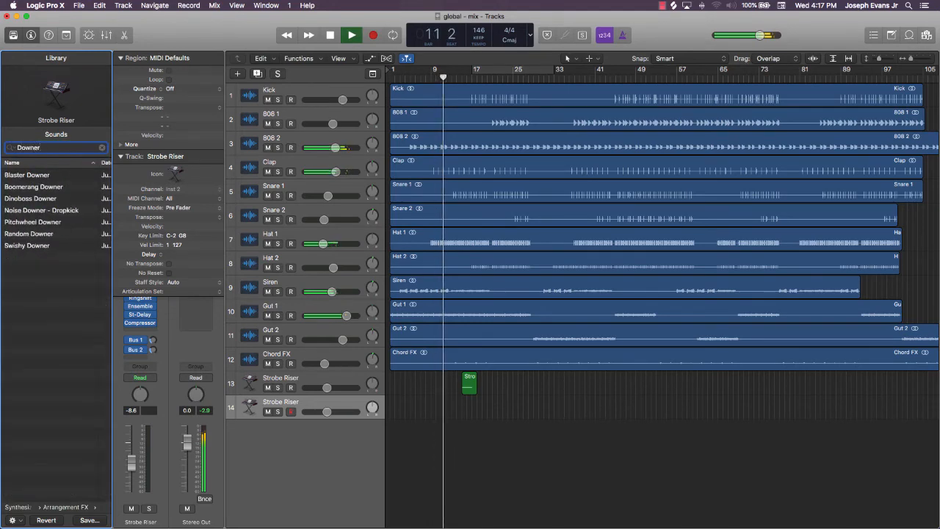
click(33, 187)
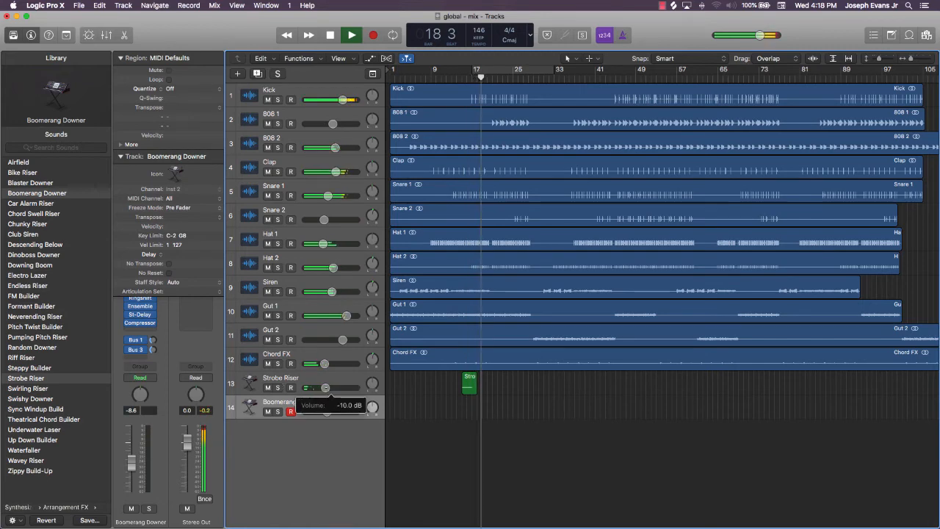
Record a Boomerang Downer note around bar 28 and move it in the Piano Roll to start at bar 27
click(374, 34)
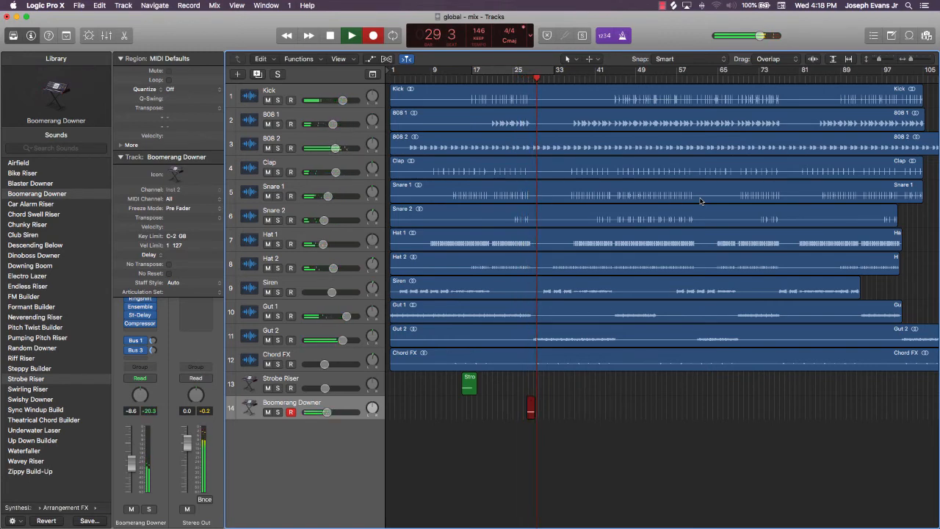
key(space)
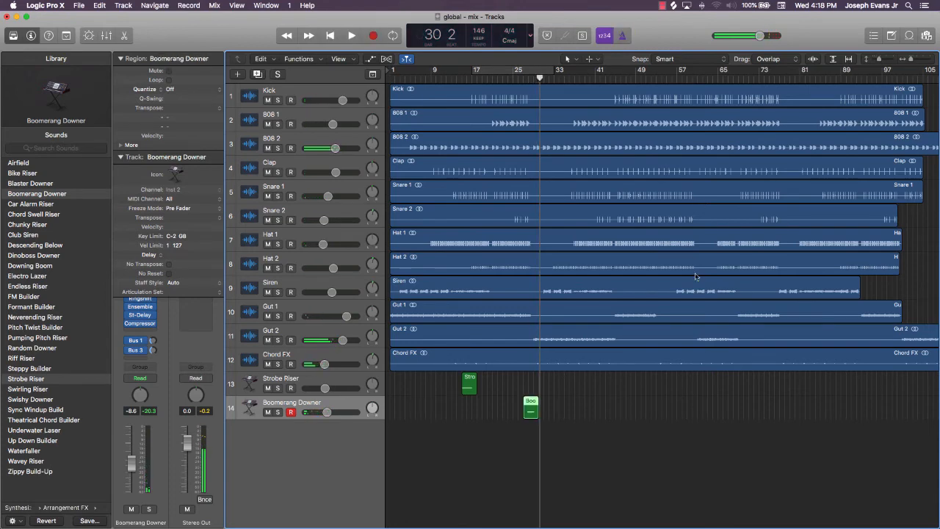
key(p)
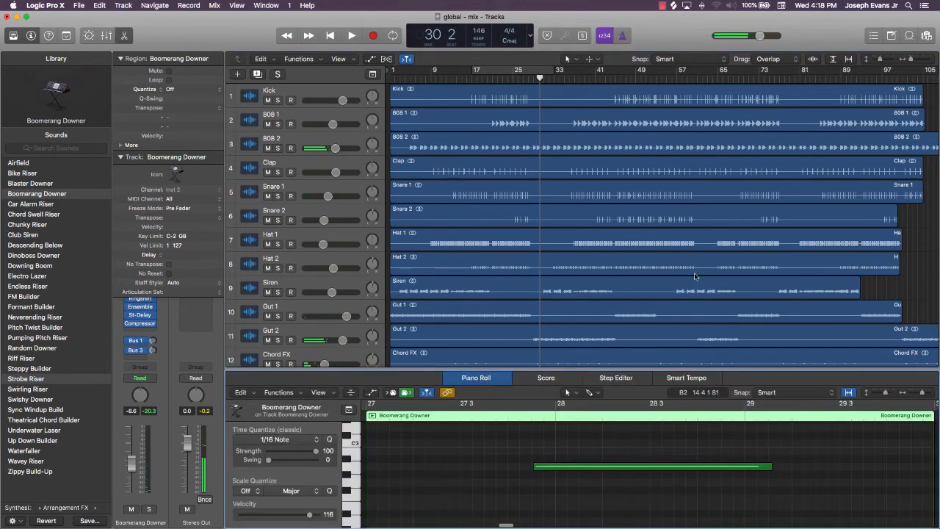
click(553, 467)
drag(547, 470, 383, 471)
click(433, 439)
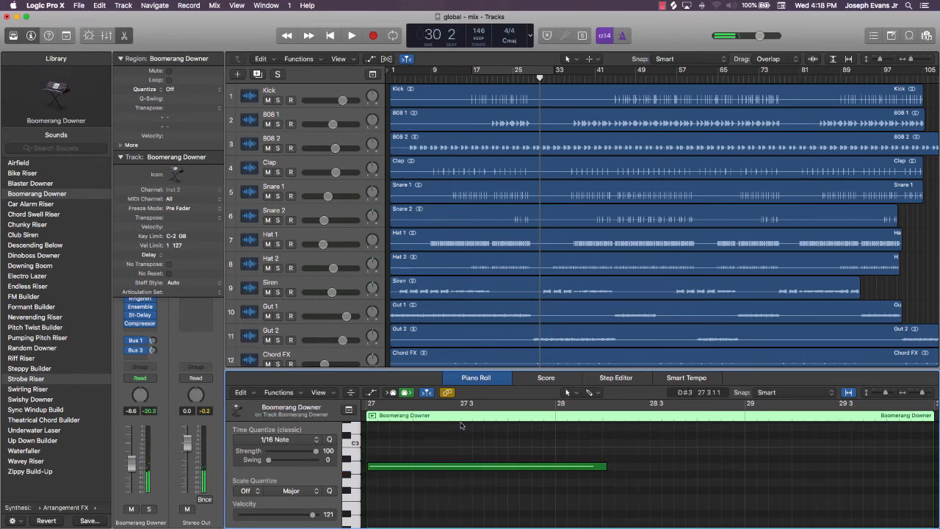
key(p)
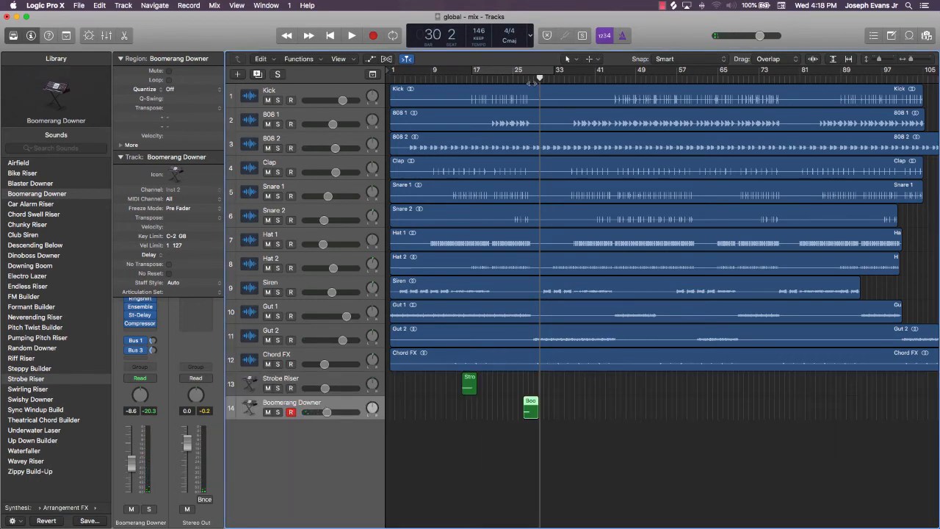
Audition the riser and downer in the mix, playing from about bar 28, bar 24 and bar 17
click(529, 80)
key(space)
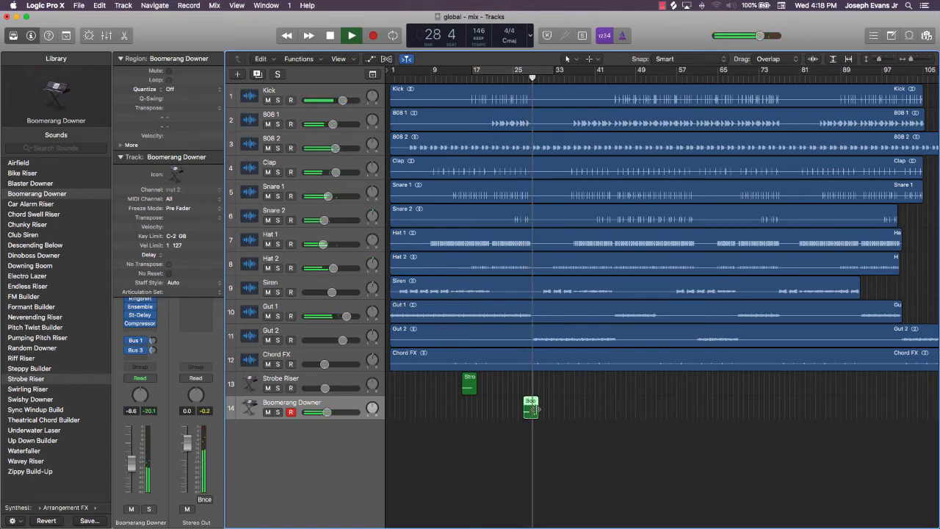
key(space)
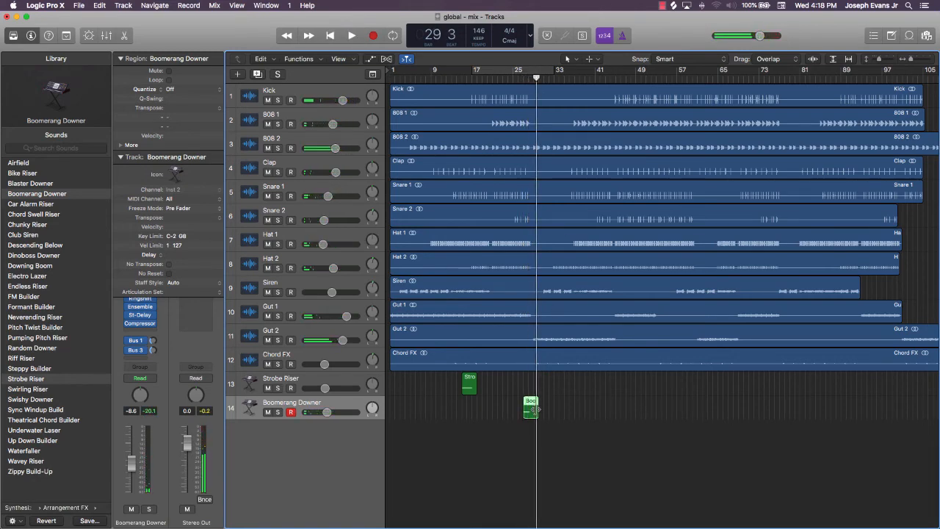
key(comma)
key(comma)
key(comma)
key(comma)
key(comma)
key(comma)
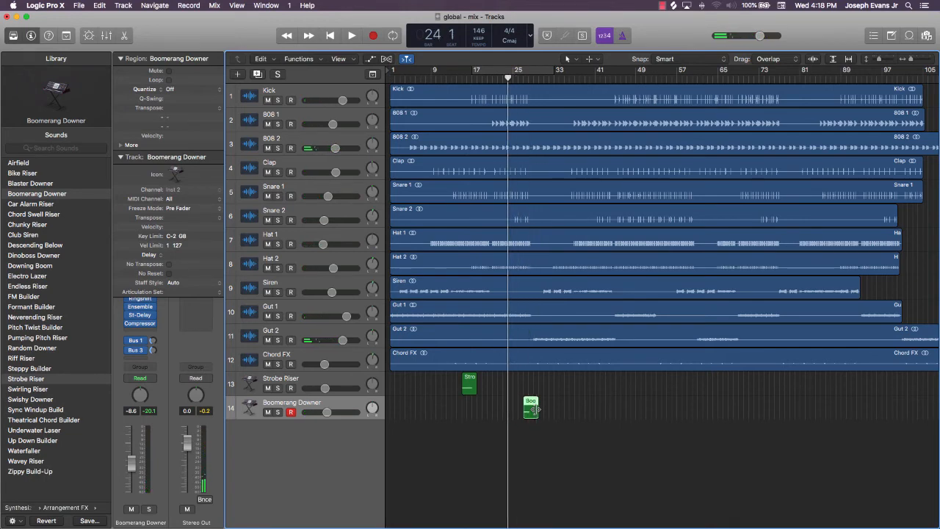
key(space)
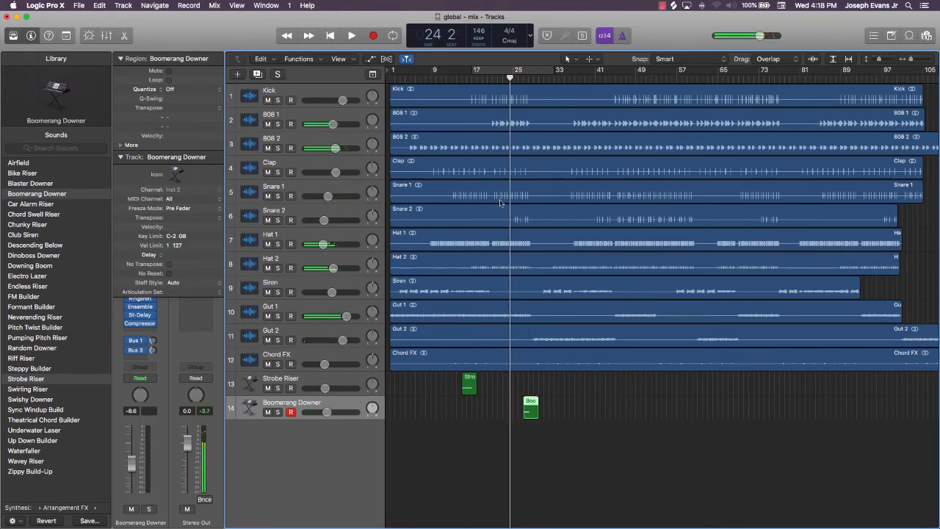
click(471, 79)
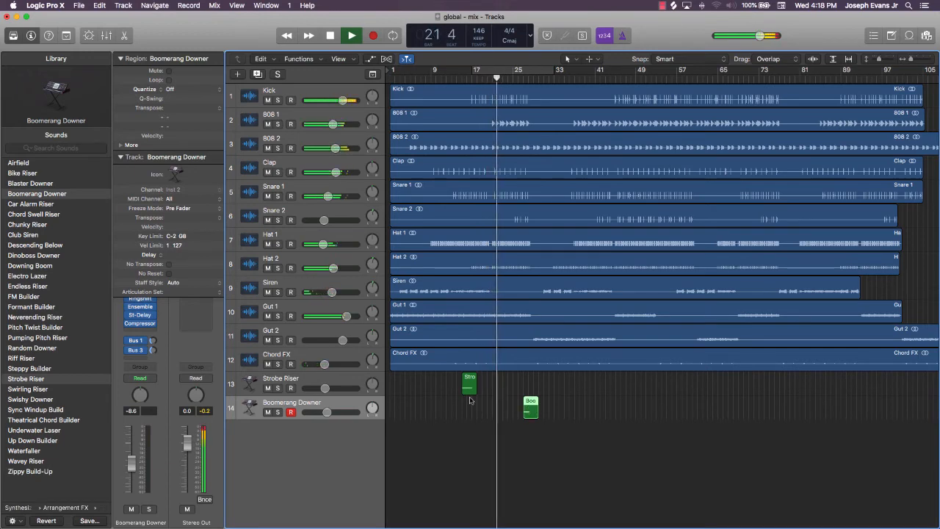
click(614, 397)
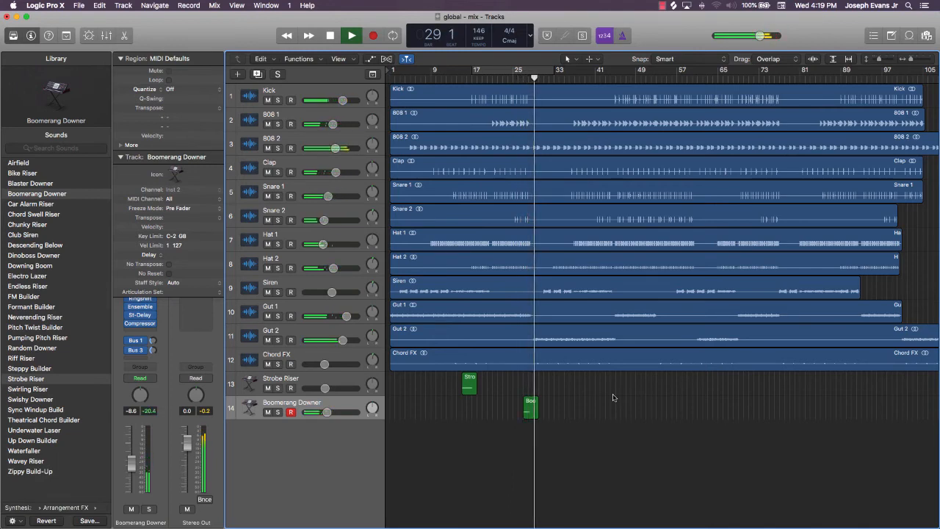
Lower the Boomerang Downer track's volume to -10.4 dB
drag(327, 412, 319, 416)
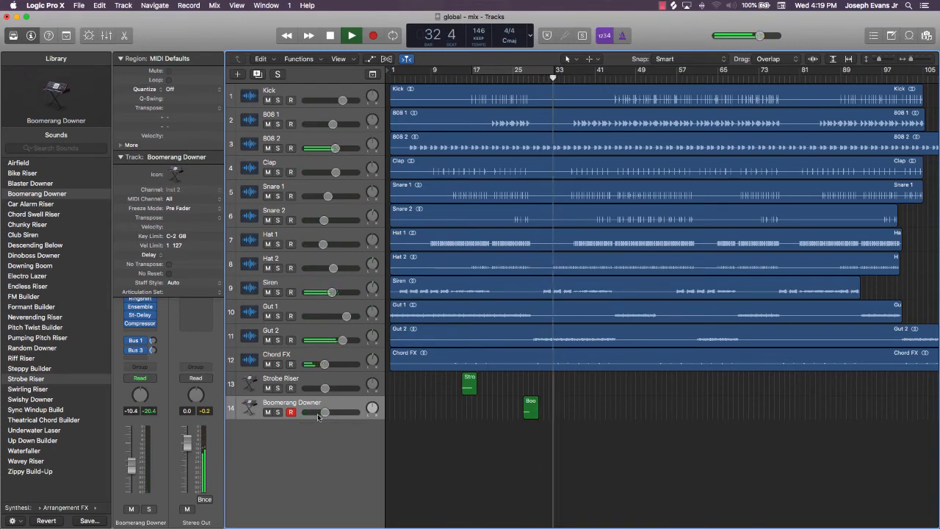
drag(373, 360, 372, 359)
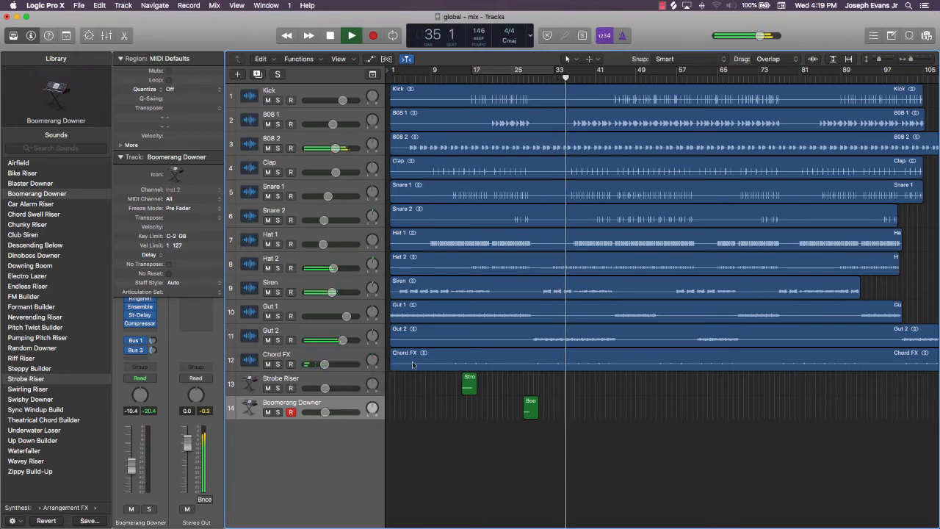
Insert the Waves PS22 Spread(10) stereo plug-in on the Chord FX track and load its PS22 Full Reset preset
click(315, 359)
click(139, 346)
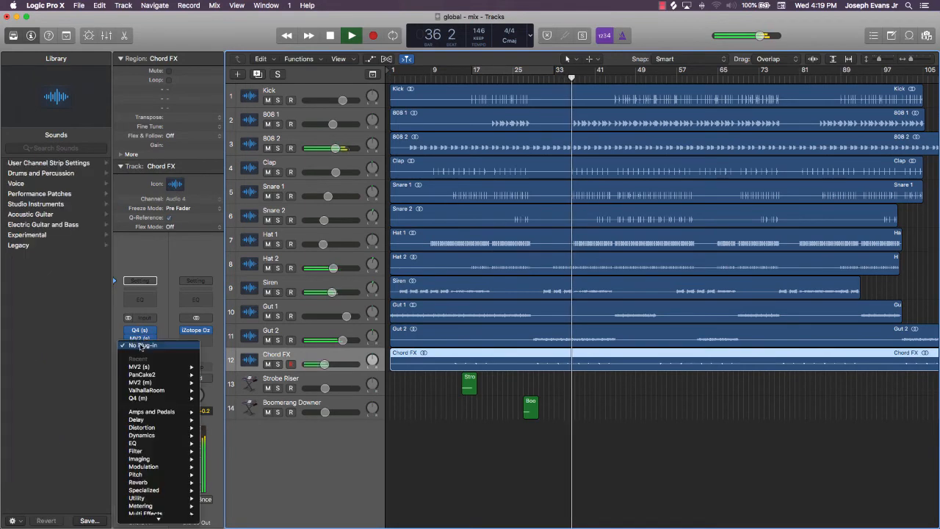
mouse_move(144, 518)
mouse_move(221, 517)
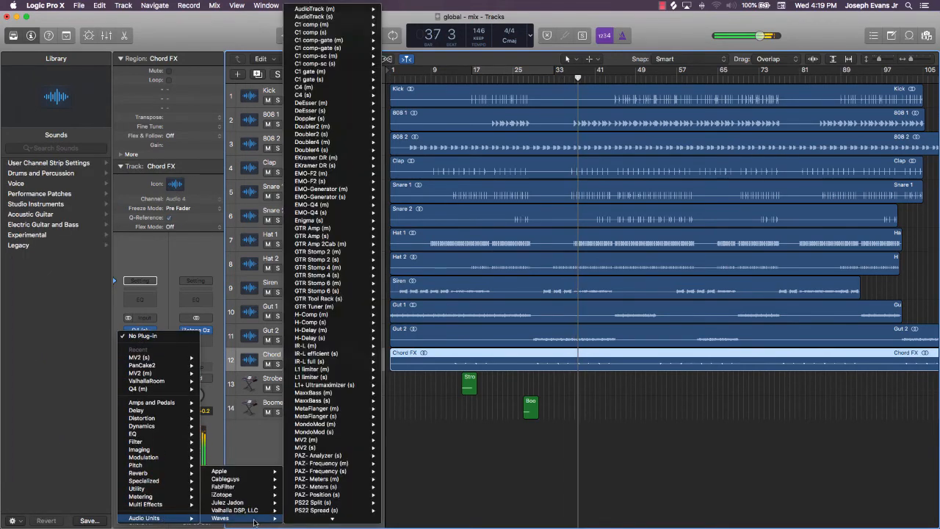
mouse_move(323, 510)
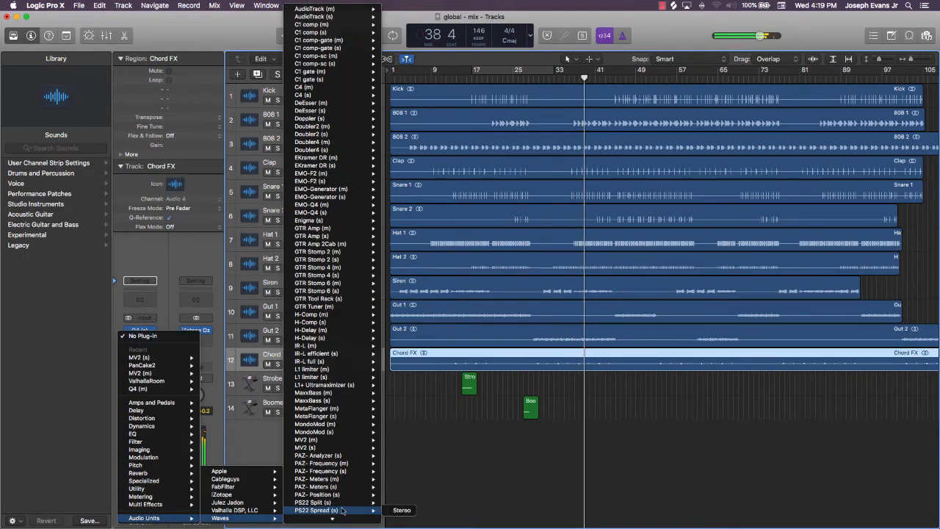
scroll(338, 508, down, 2)
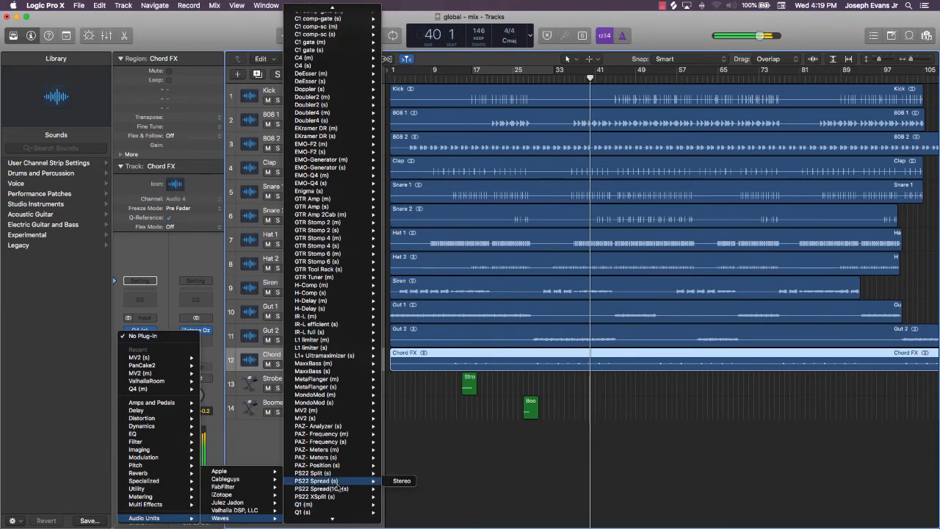
click(346, 489)
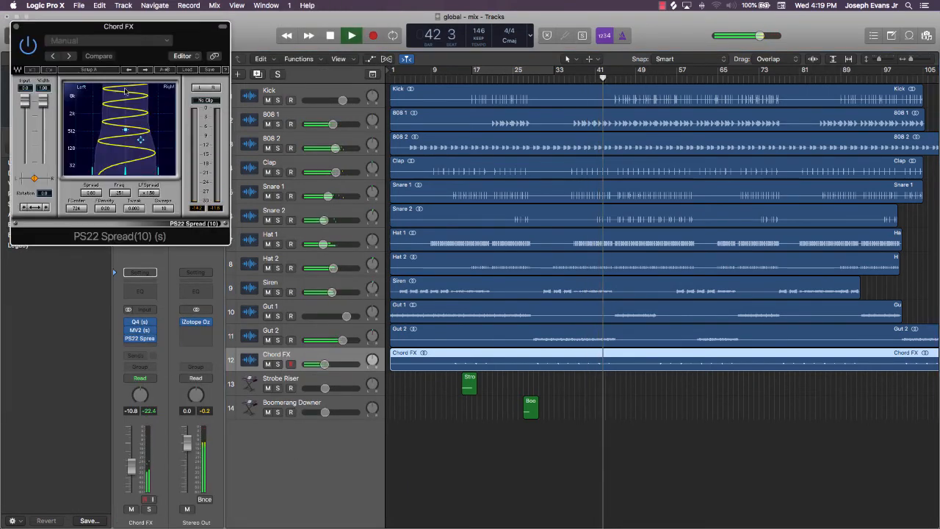
click(143, 70)
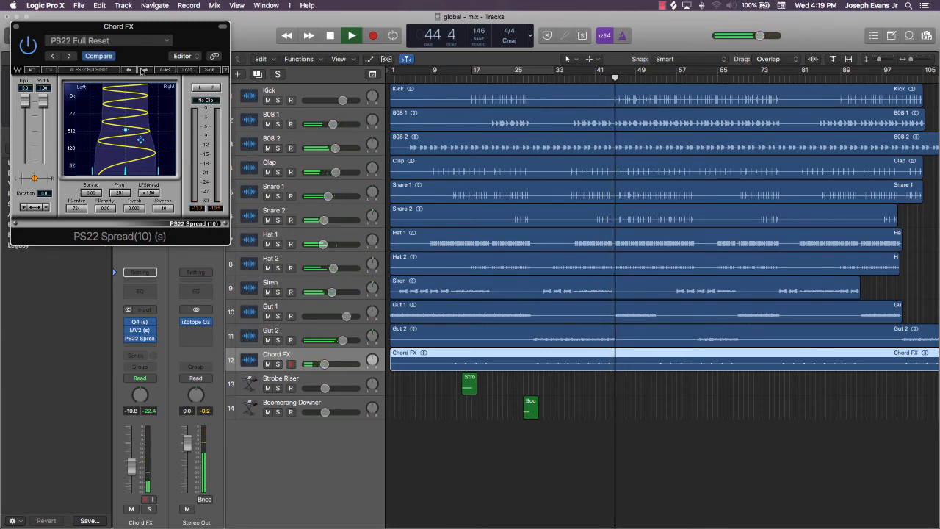
click(13, 27)
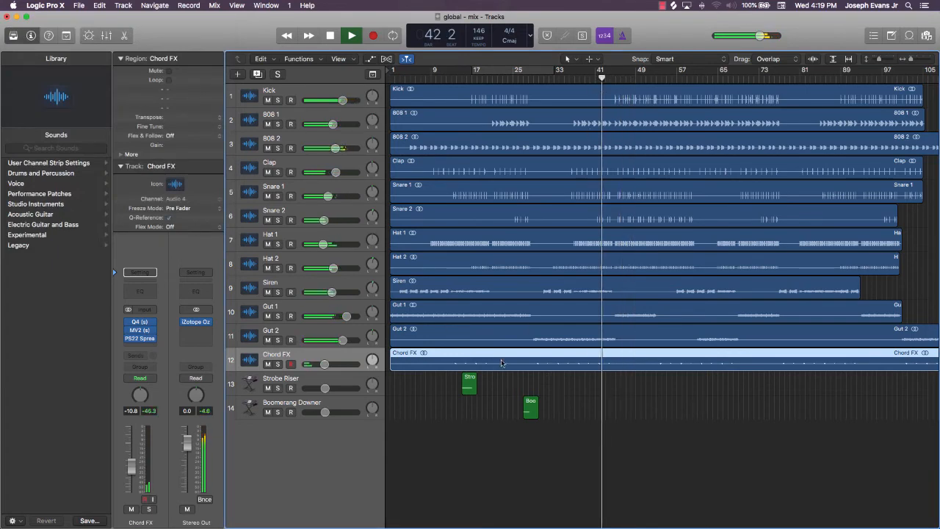
Copy the Strobe Riser region to bar 43 and the Boomerang Downer region to bar 59
drag(470, 388, 617, 387)
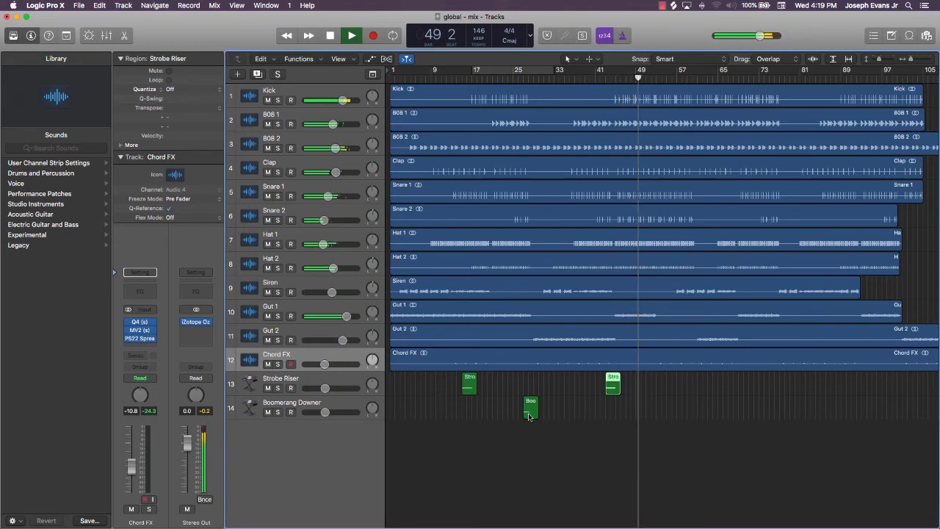
drag(529, 417, 695, 415)
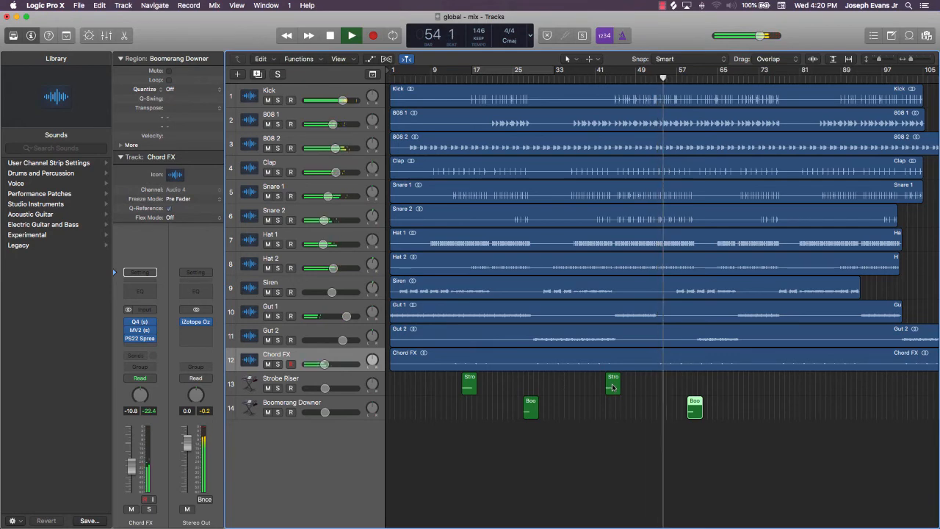
click(640, 393)
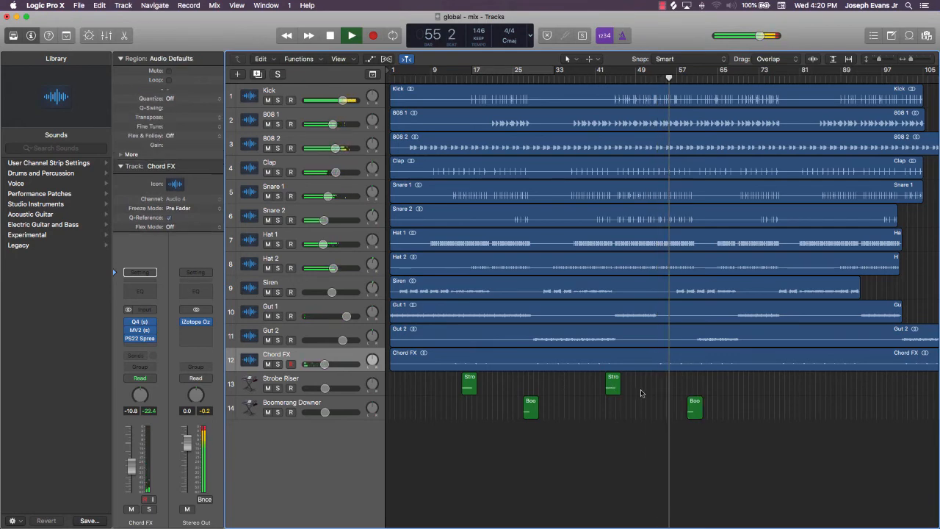
Copy the Strobe Riser region at bar 43 to bar 67
ctrl+alt+click(661, 397)
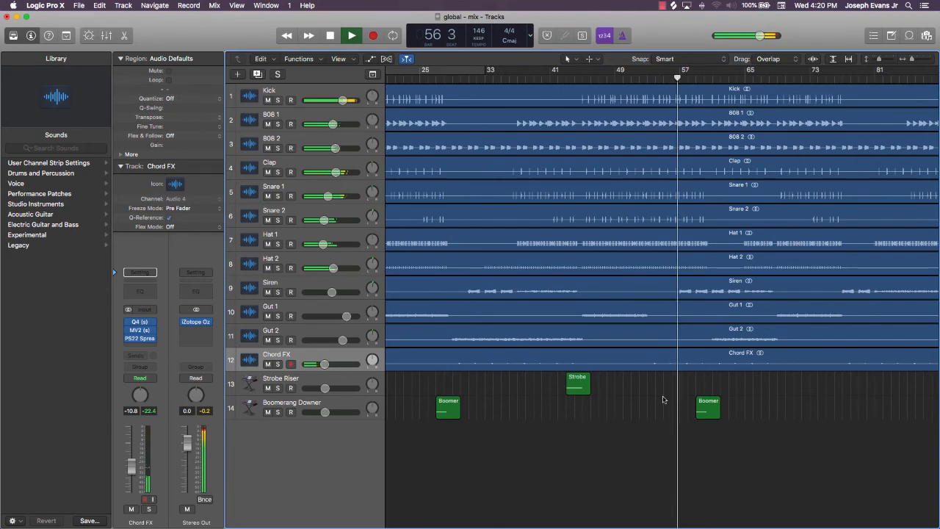
scroll(665, 399, right, 2)
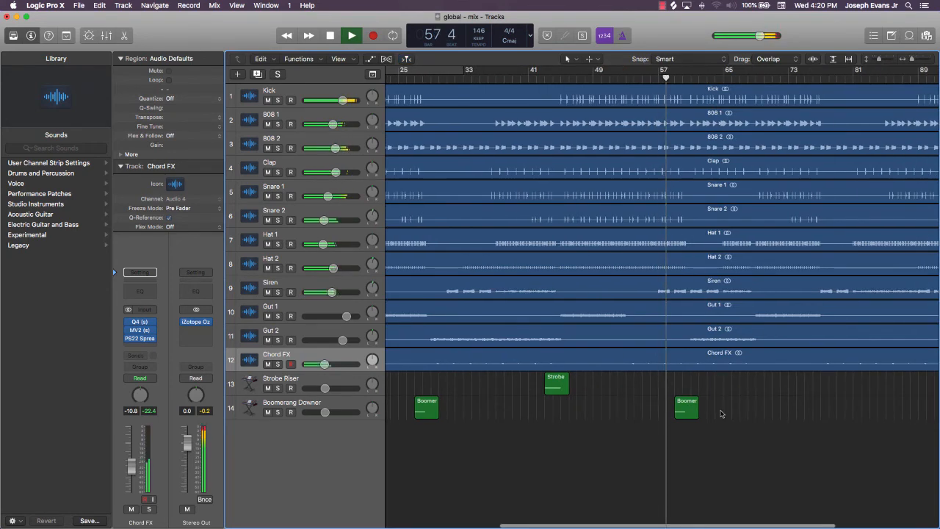
scroll(721, 414, right, 3)
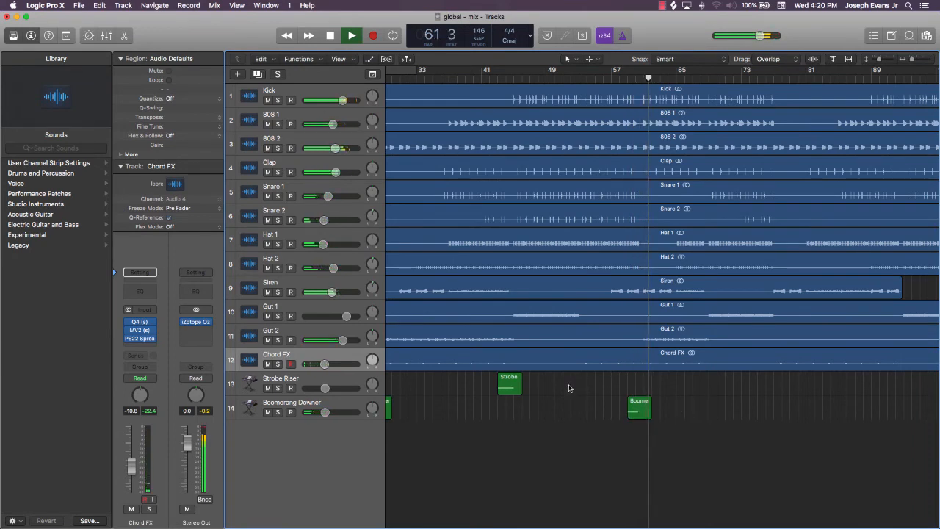
drag(507, 387, 698, 389)
click(770, 387)
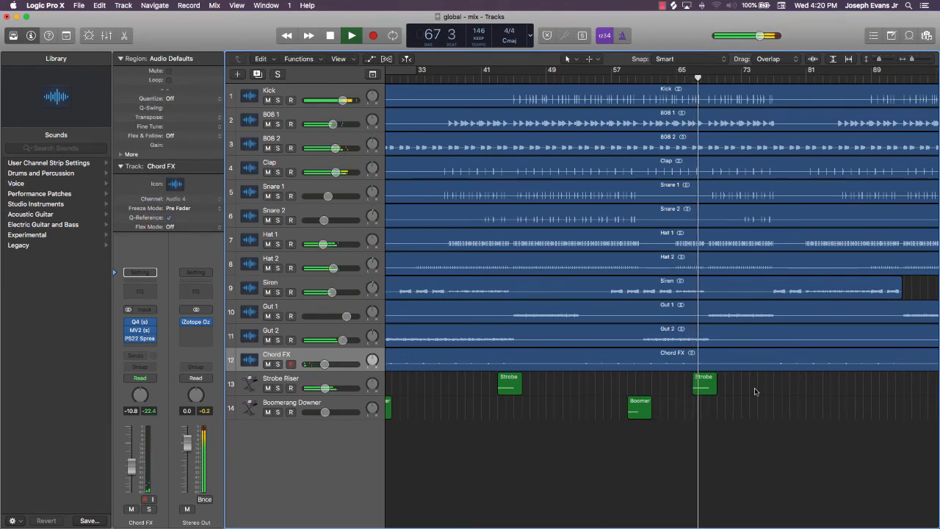
Copy the Strobe Riser region to bar 91 and the Boomerang Downer region to bar 99
scroll(754, 391, right, 5)
scroll(756, 391, left, 1)
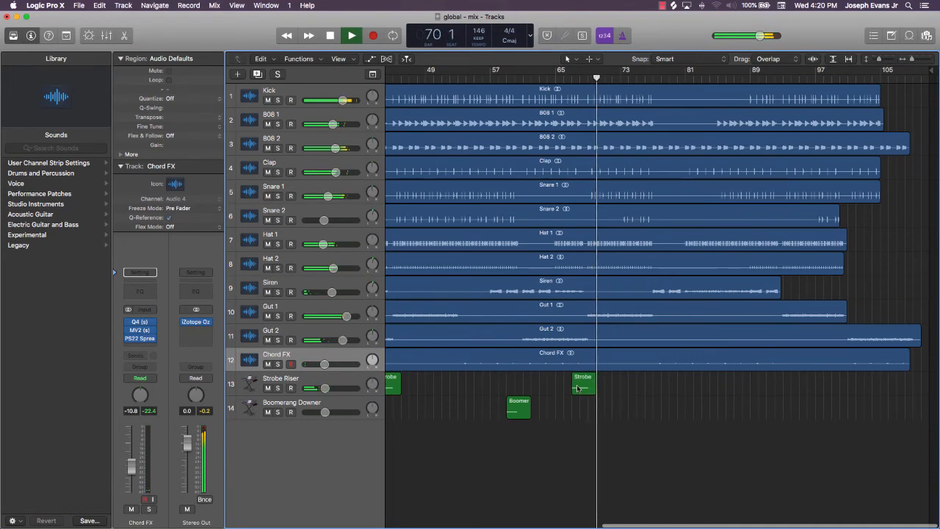
drag(577, 388, 776, 380)
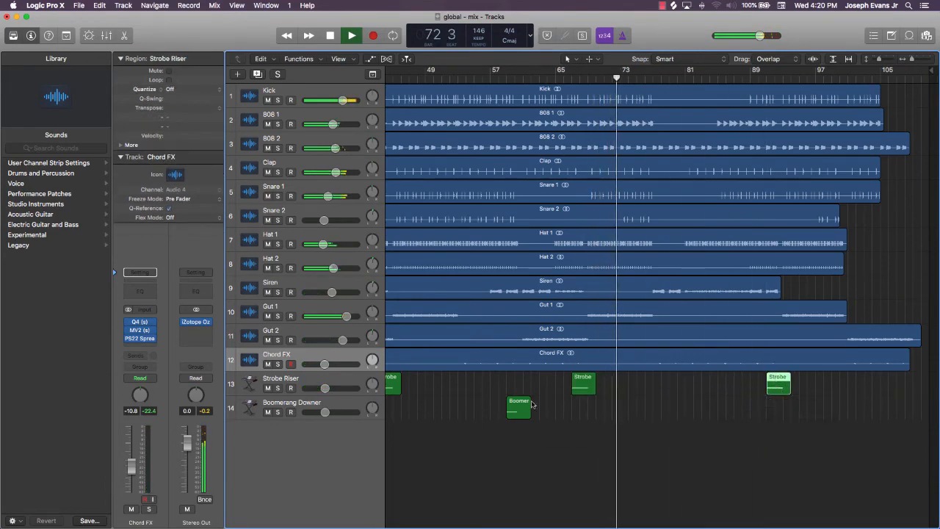
drag(528, 406, 845, 408)
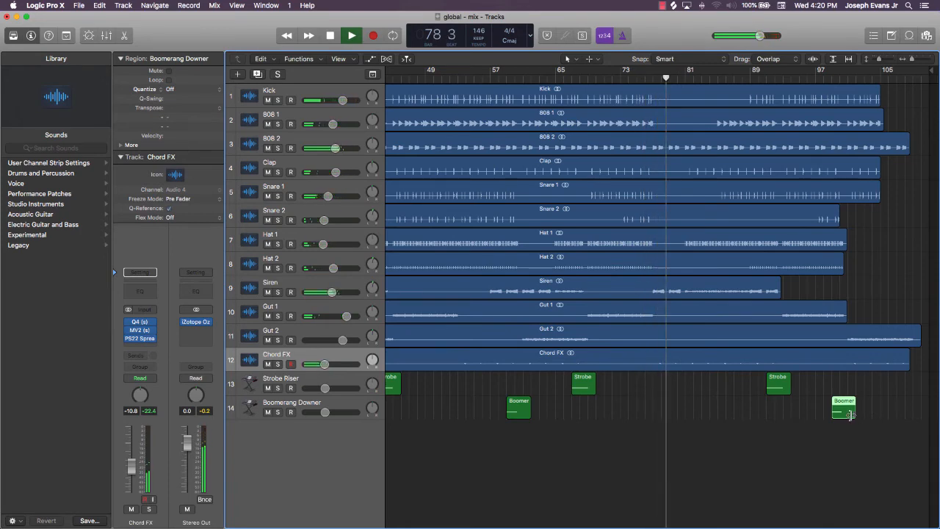
key(space)
mouse_move(843, 415)
mouse_down()
mouse_move(814, 408)
mouse_move(845, 409)
mouse_up()
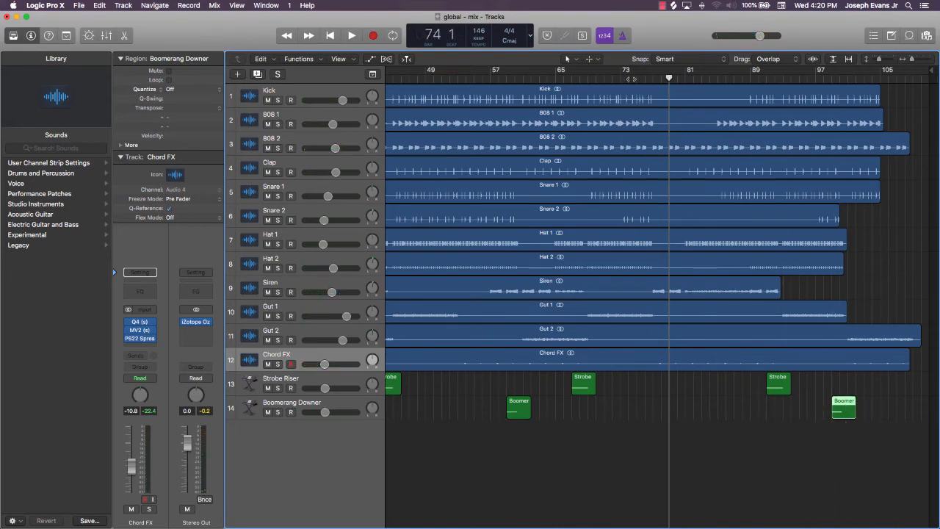
Play the mix from bar 74 and raise the Chord FX track's volume to -8.4 dB
key(space)
scroll(789, 410, left, 2)
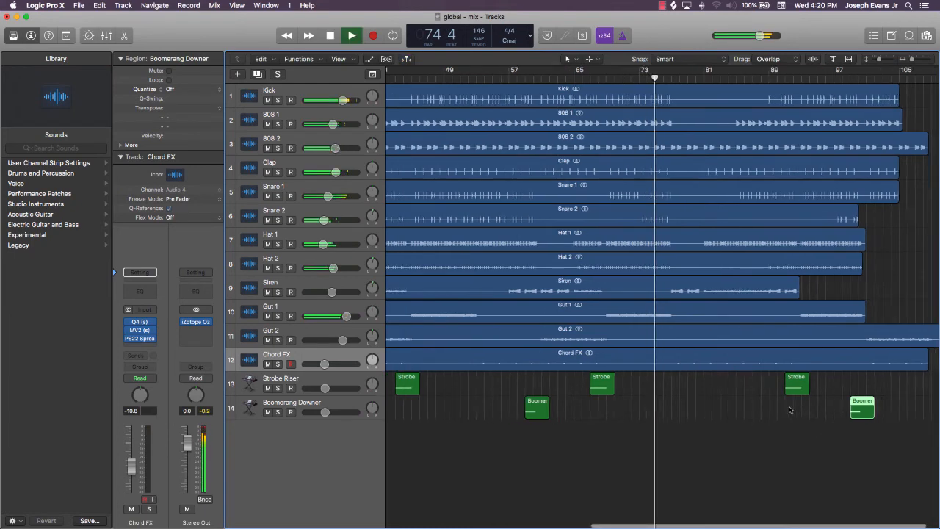
scroll(790, 410, left, 10)
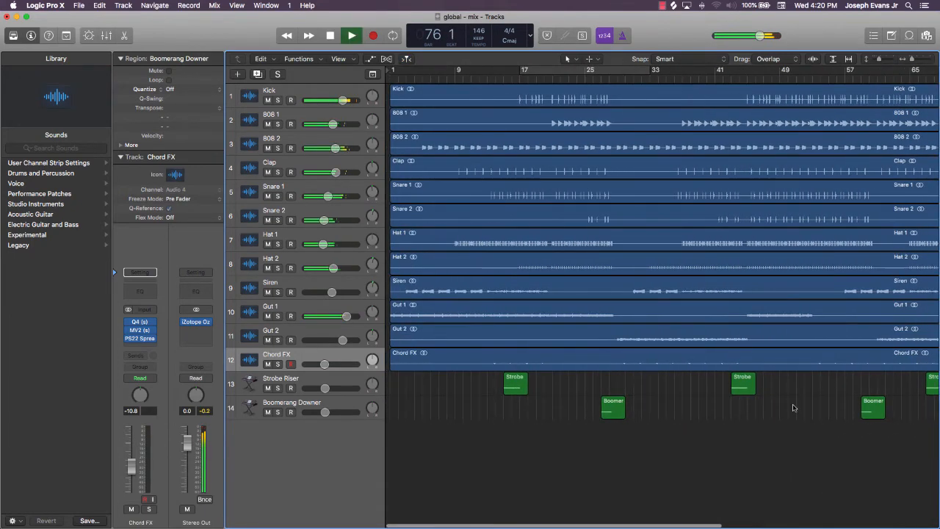
scroll(793, 408, right, 4)
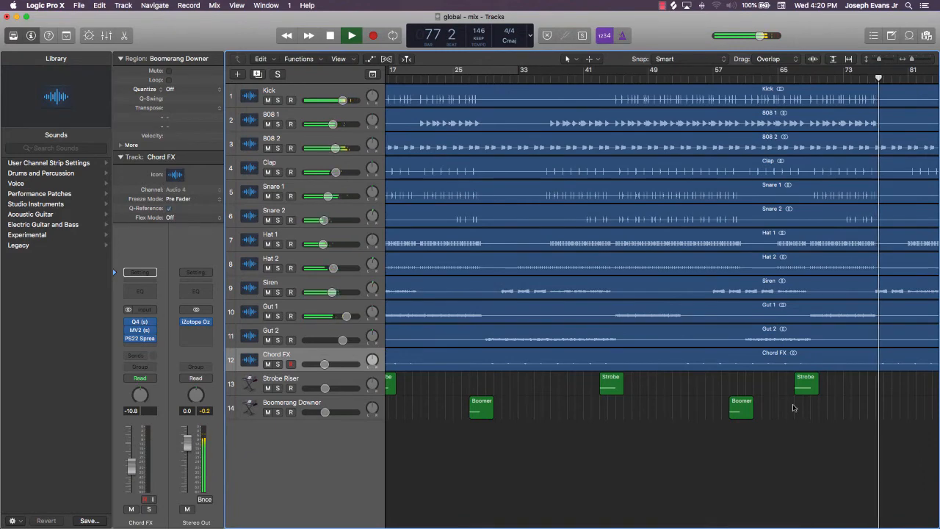
scroll(793, 408, right, 3)
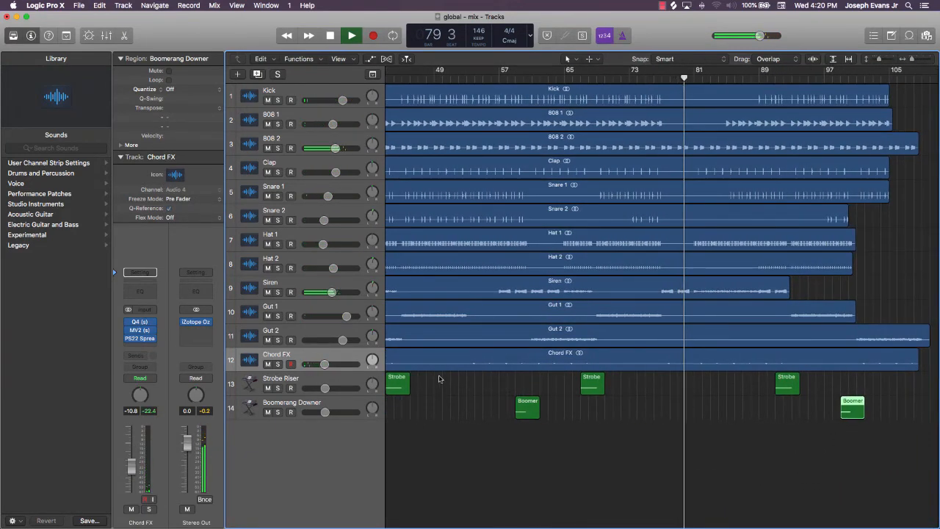
drag(324, 364, 327, 360)
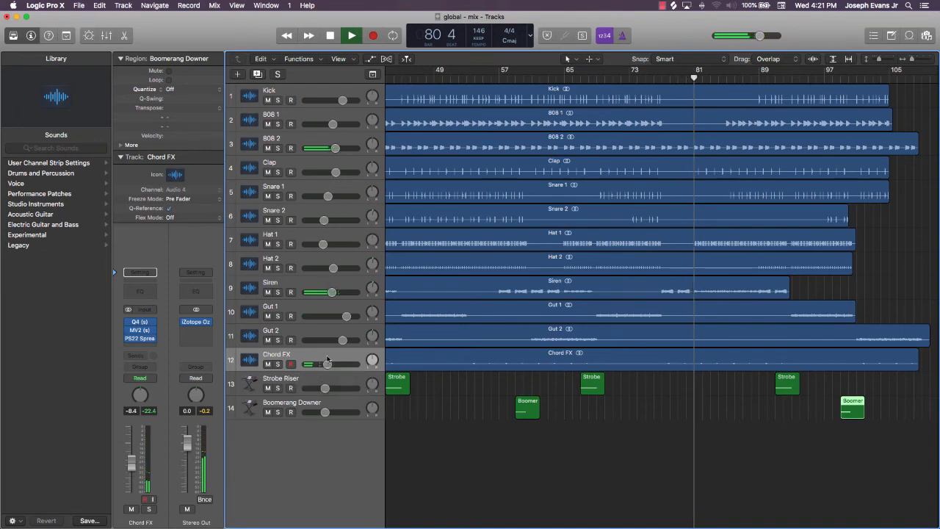
Switch the Chord FX track's PS22 Spread plug-in to the wider preset that follows Mono Track Enhancer
click(287, 355)
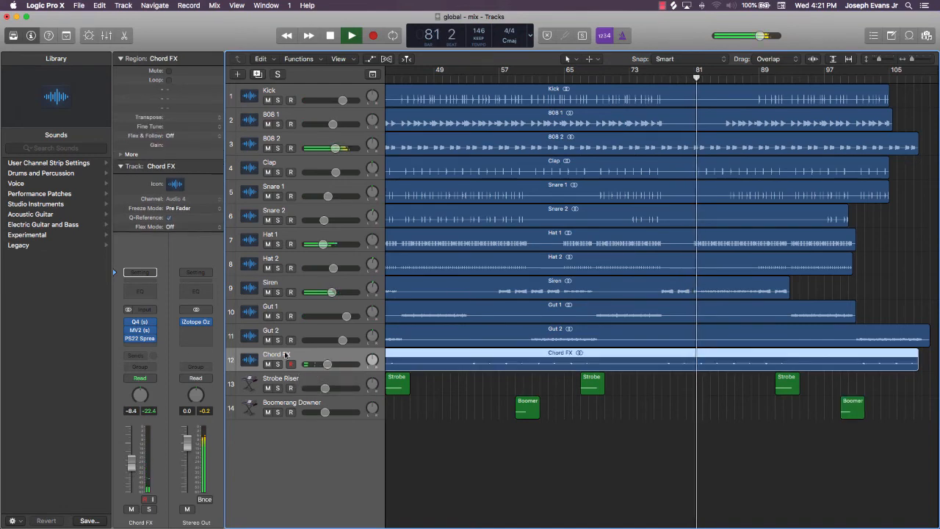
click(139, 339)
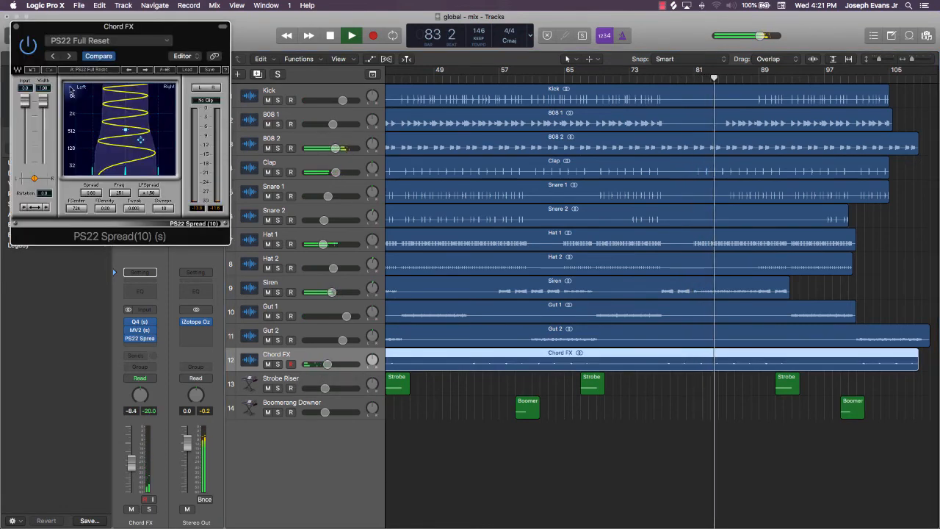
click(148, 70)
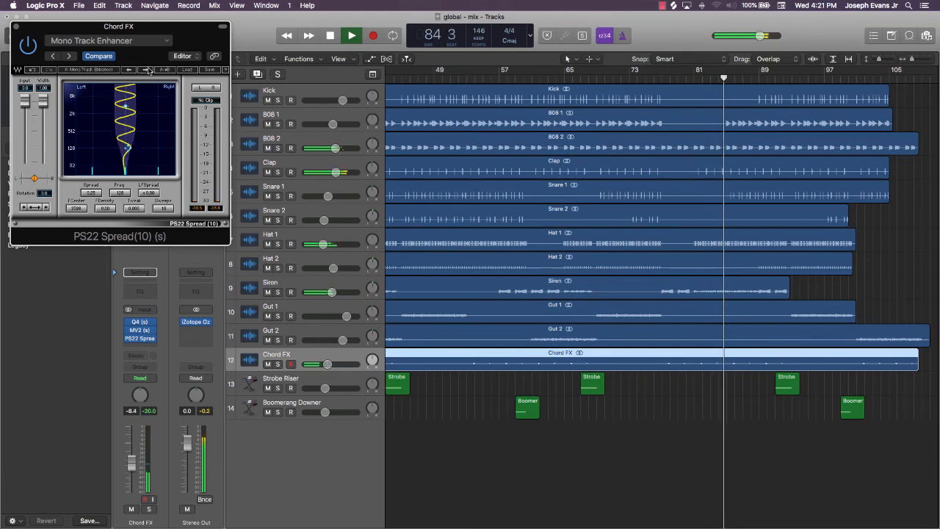
click(147, 70)
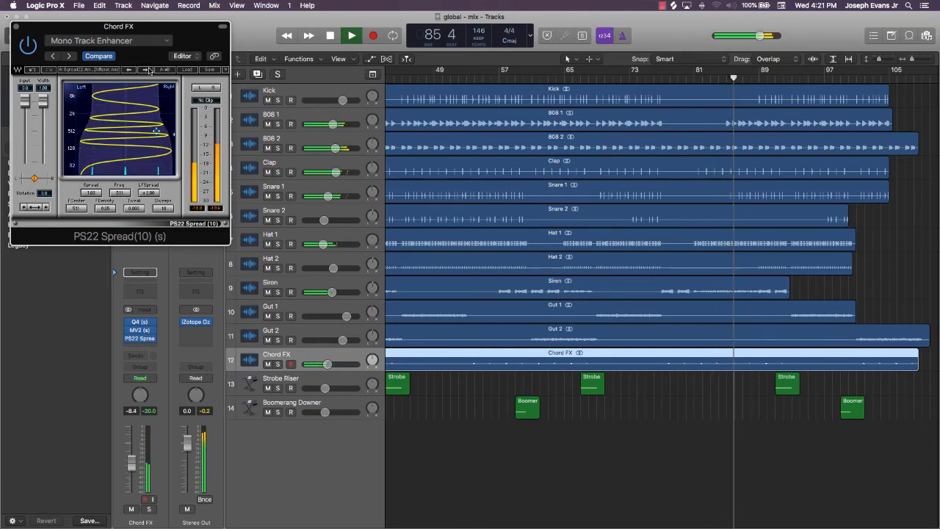
click(17, 28)
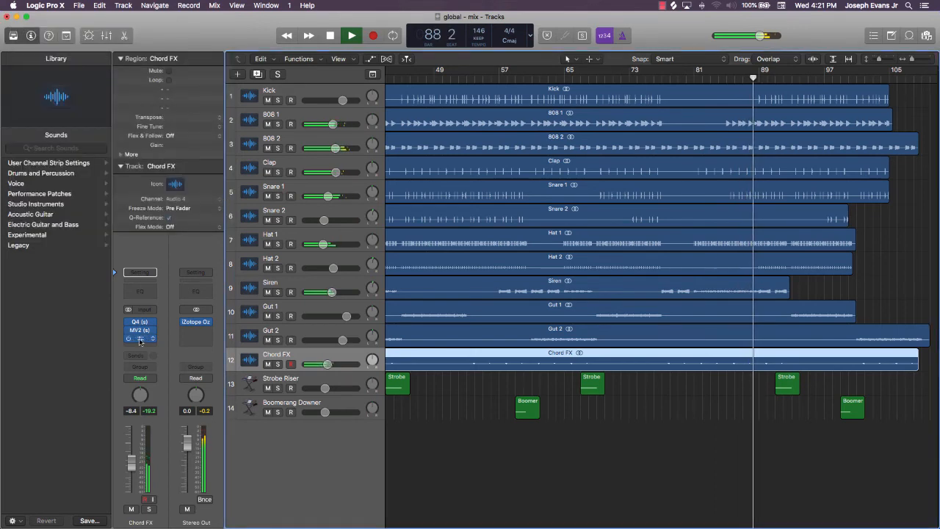
Lower the Strobe Riser and Boomerang Downer track volumes slightly
click(696, 414)
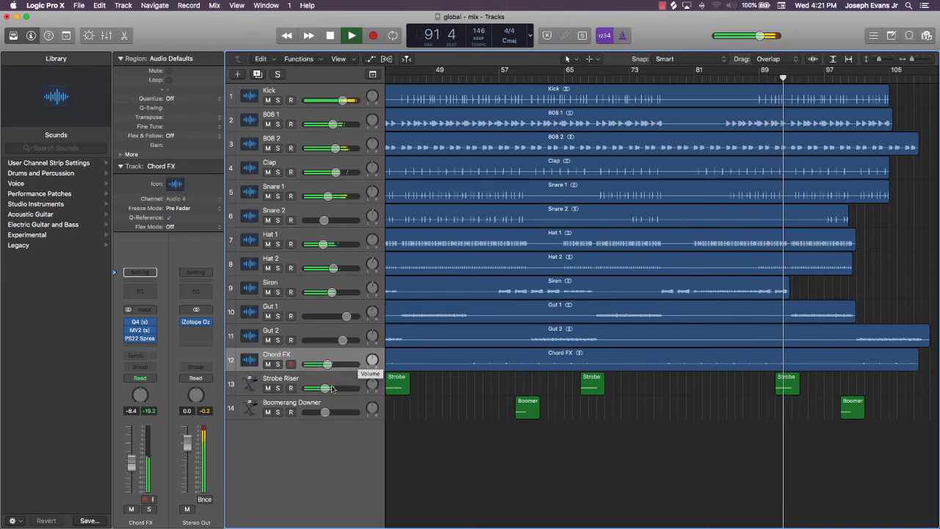
drag(332, 388, 323, 413)
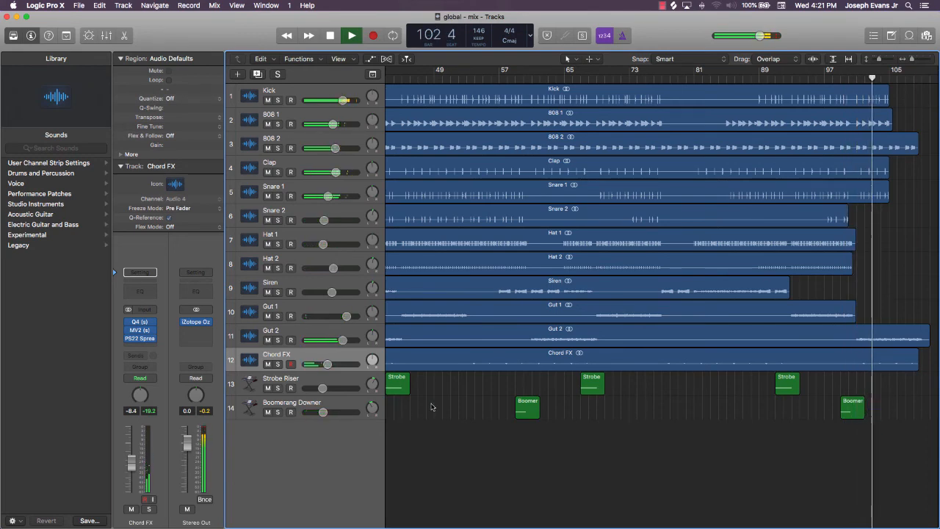
Save the project, stop playback and return the playhead to the beginning
key(super+s)
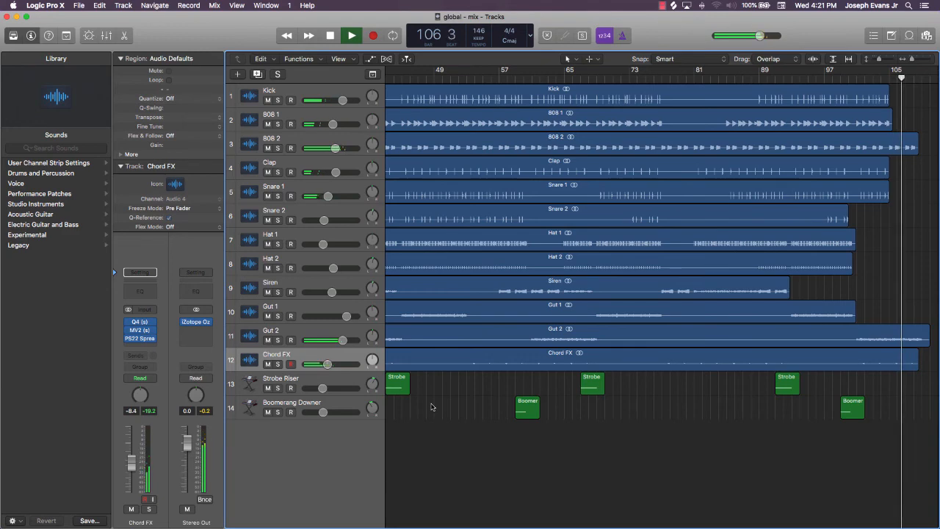
key(space)
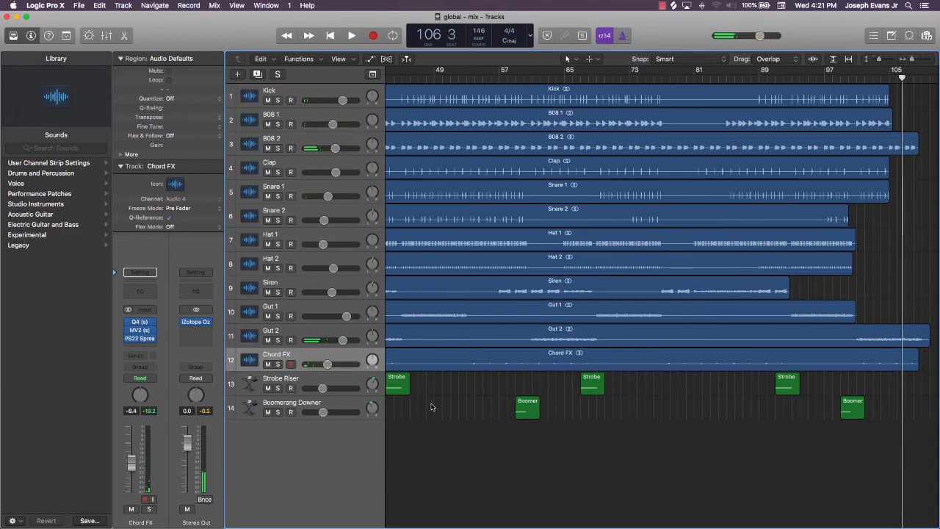
key(Return)
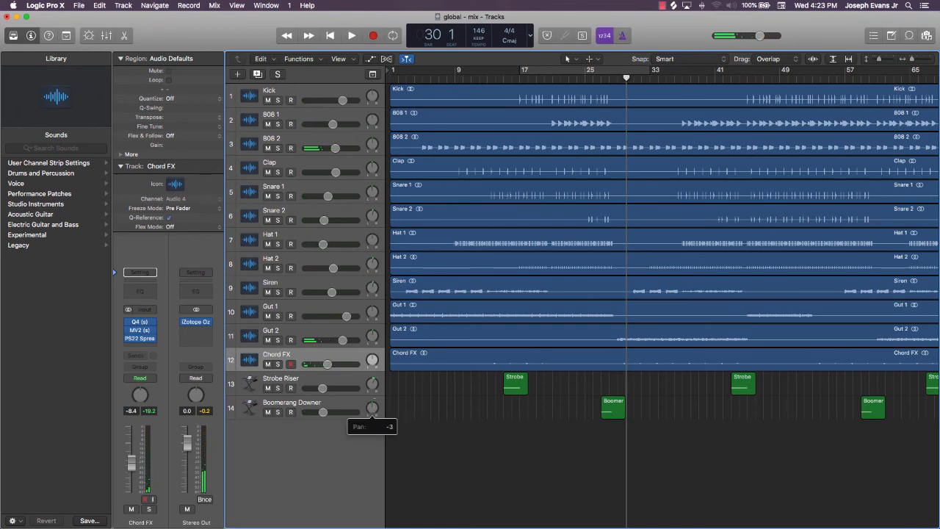
Add the stereo PanCake2 plug-in to the Boomerang Downer track and close its window
click(273, 406)
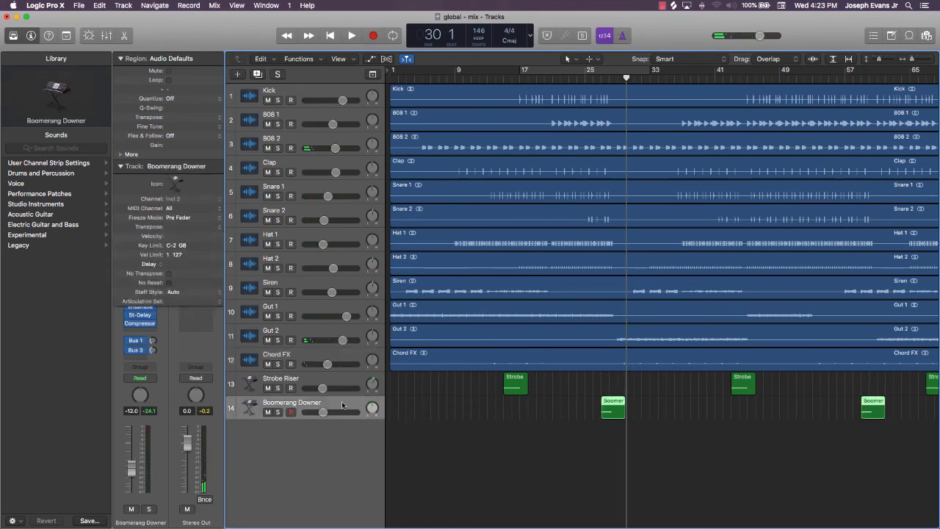
click(141, 333)
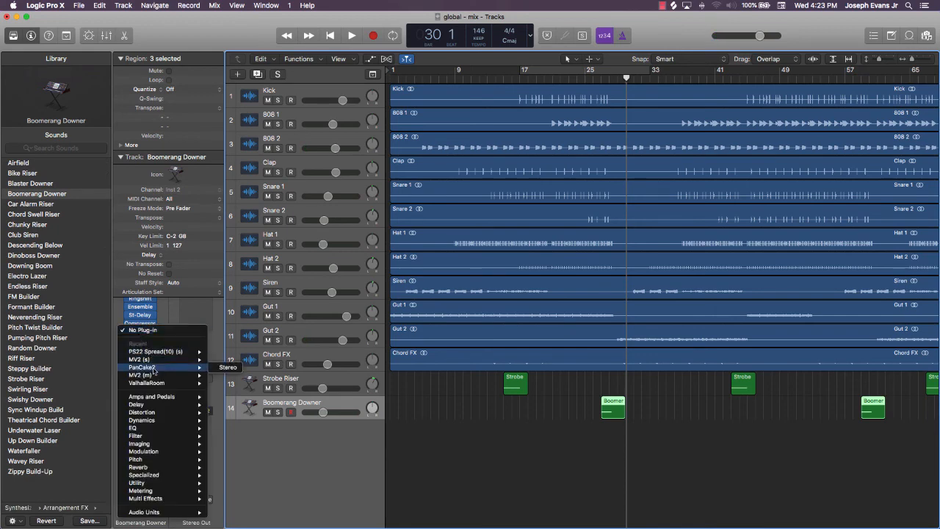
mouse_move(197, 367)
click(229, 368)
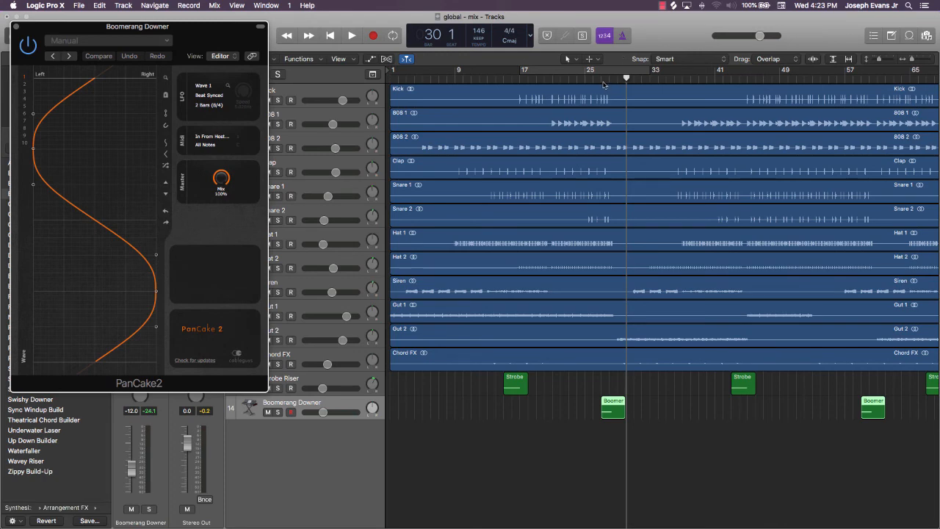
click(17, 27)
Add the stereo PanCake2 plug-in to the Strobe Riser track and close its window
click(323, 380)
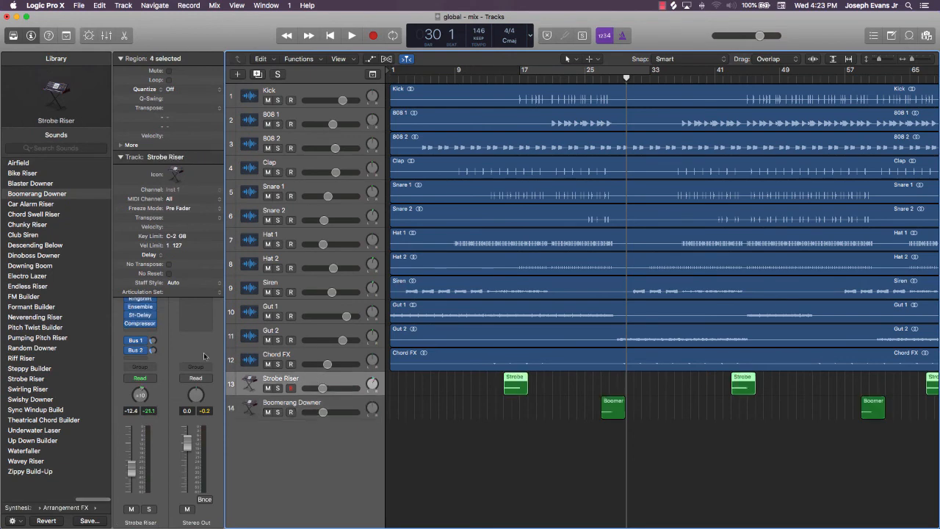
click(149, 330)
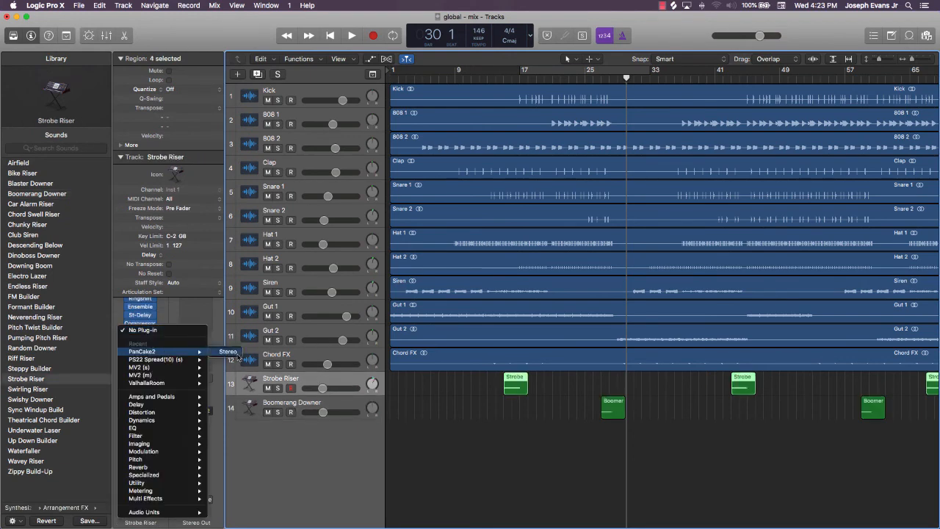
click(228, 352)
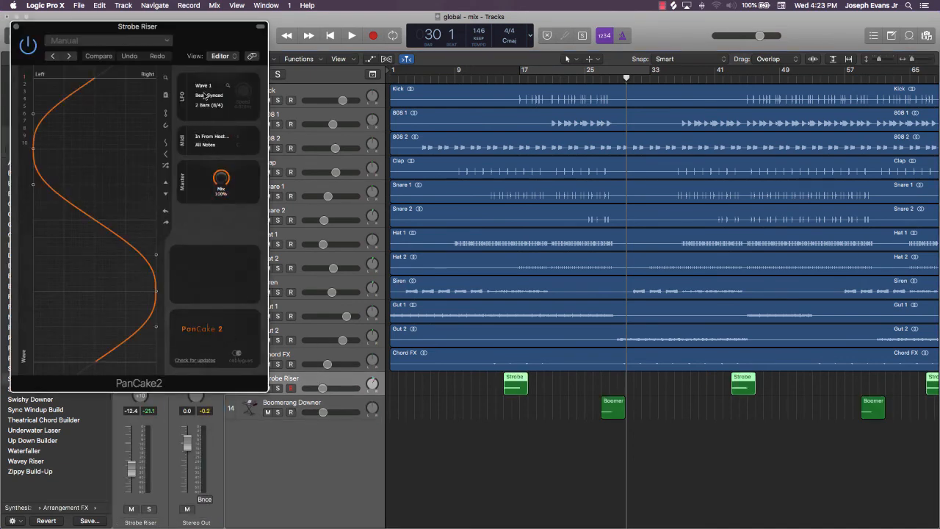
click(14, 27)
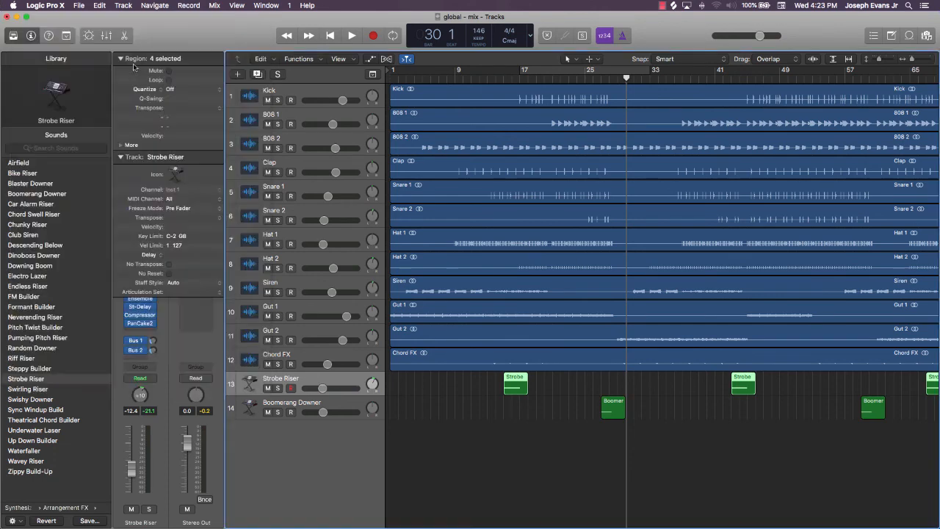
Play from bar 14 and set the Strobe Riser track's PanCake2 to a 4 Bars LFO length with a sine waveform
click(493, 80)
key(space)
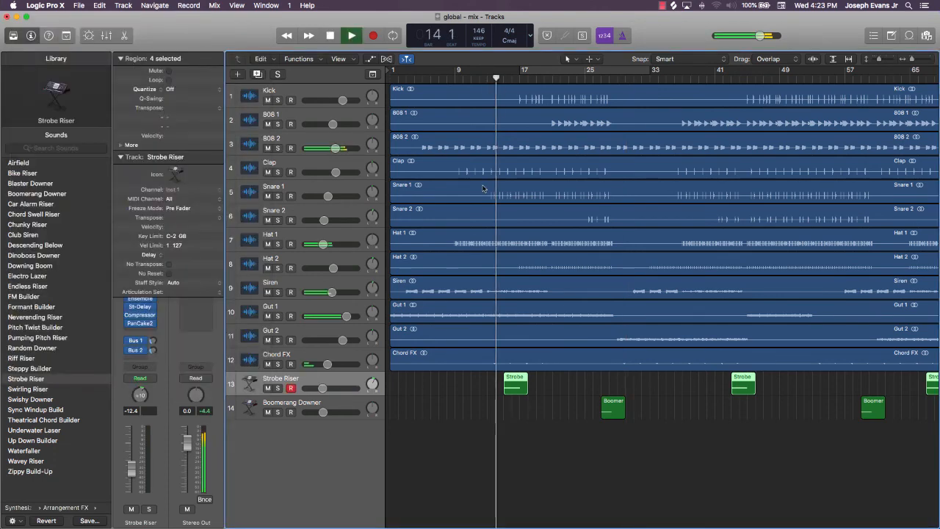
click(439, 421)
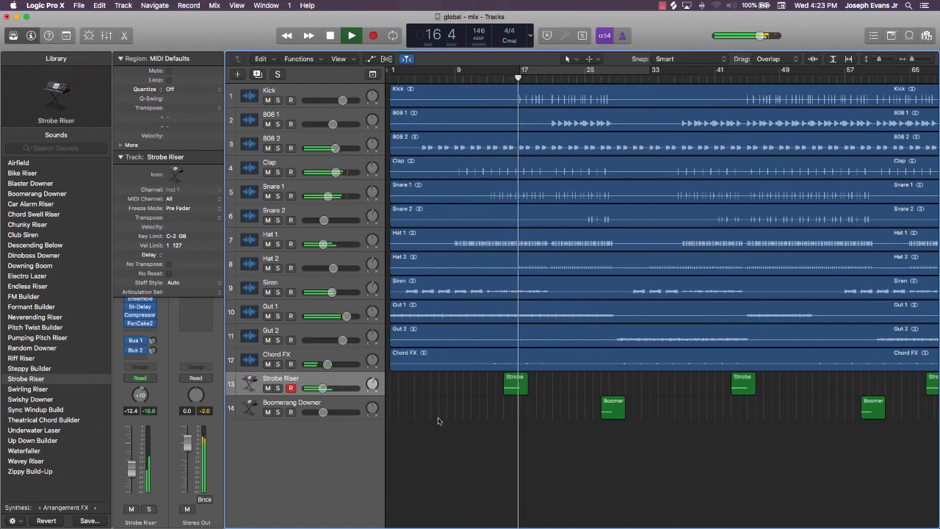
click(276, 377)
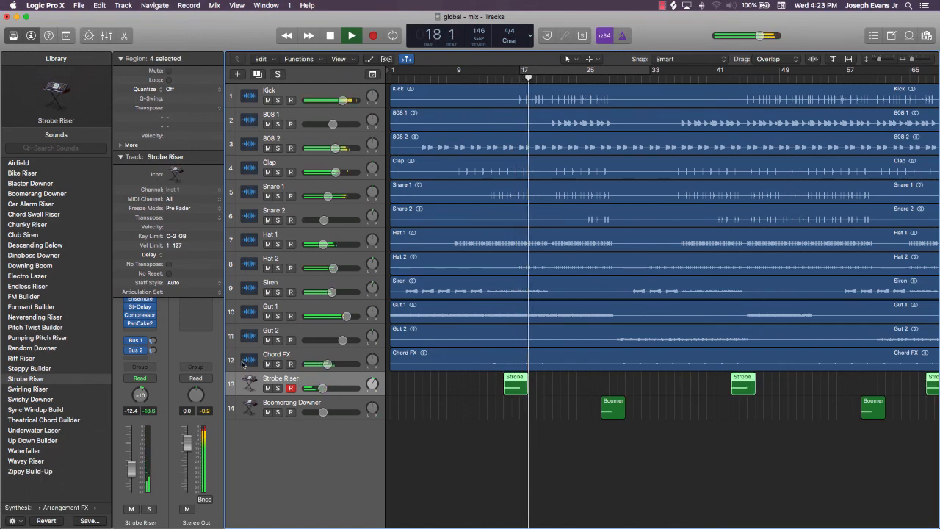
click(139, 324)
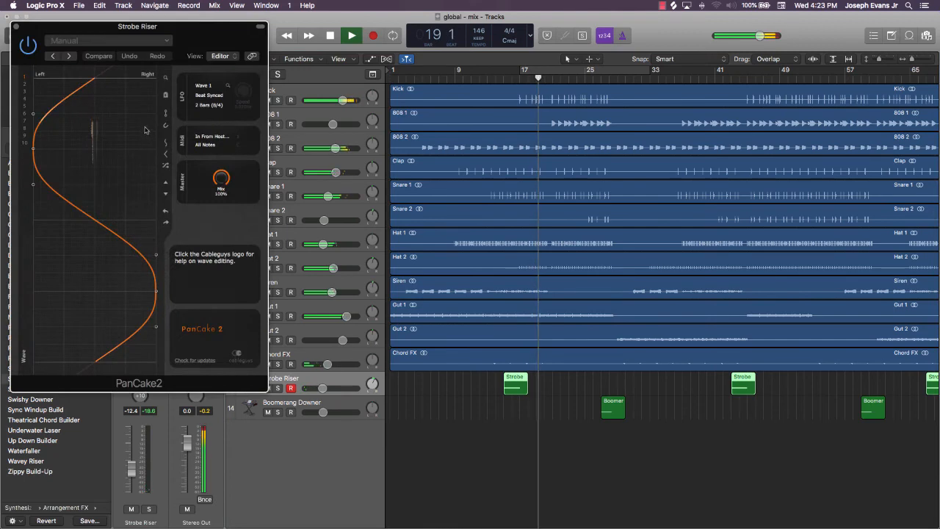
click(206, 105)
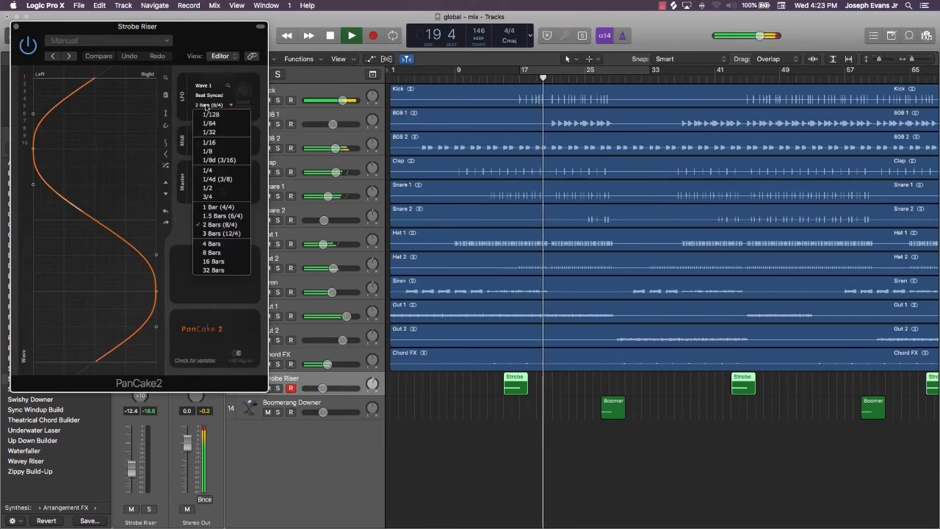
click(213, 244)
click(165, 212)
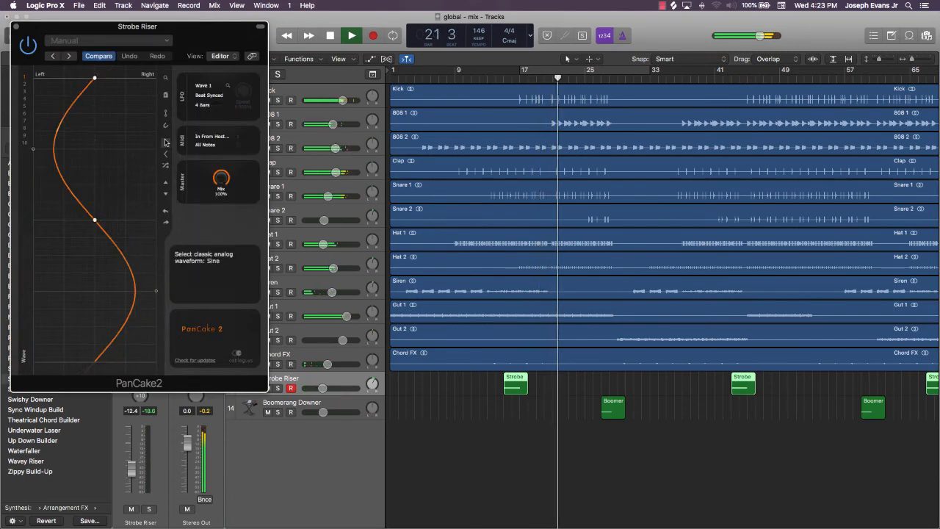
Give the Boomerang Downer track's PanCake2 a sine waveform, adjust its beat-synced LFO length and close the plug-in
click(328, 406)
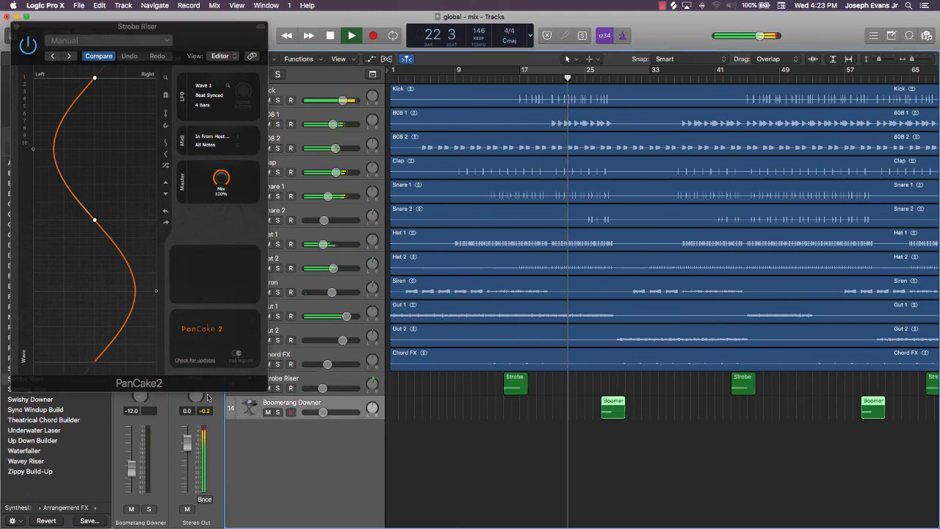
click(17, 28)
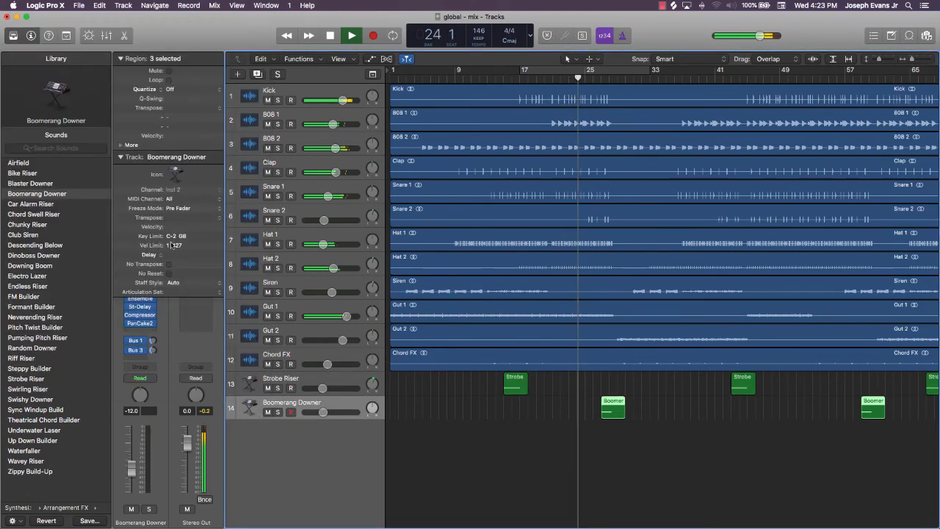
click(144, 324)
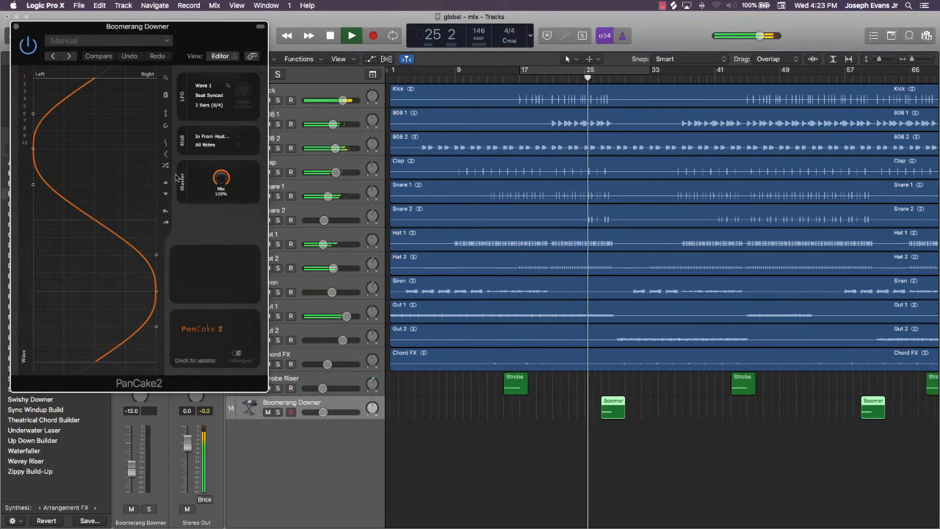
click(208, 105)
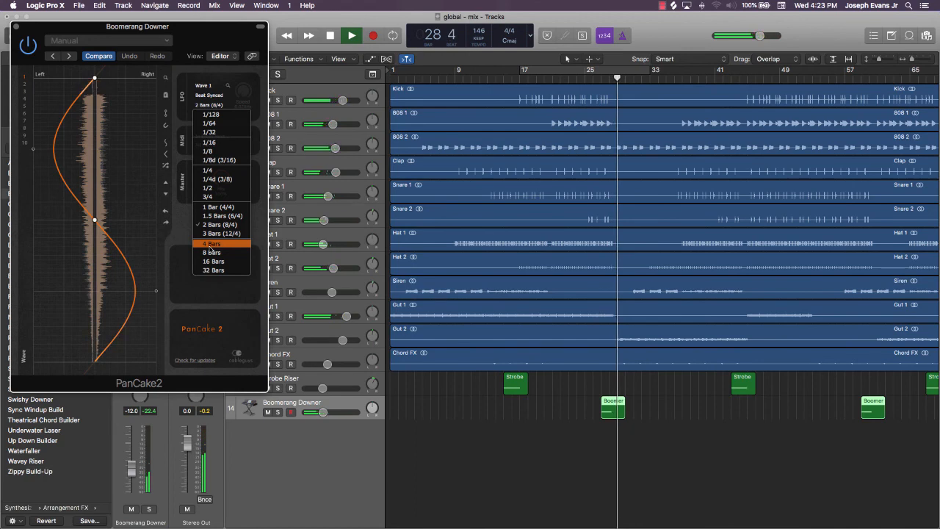
click(15, 27)
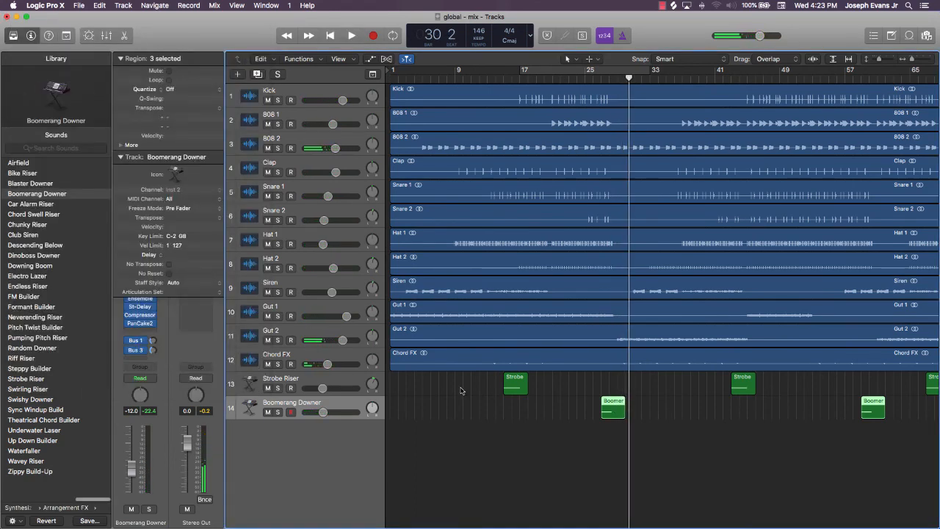
Listen to the first riser transition from bar 15, replay it from bar 14 and stop playback
click(505, 79)
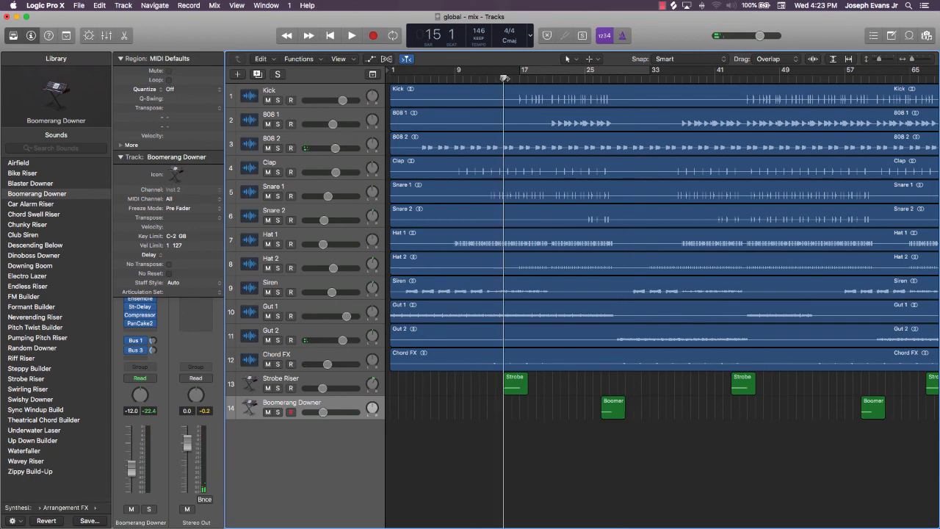
key(space)
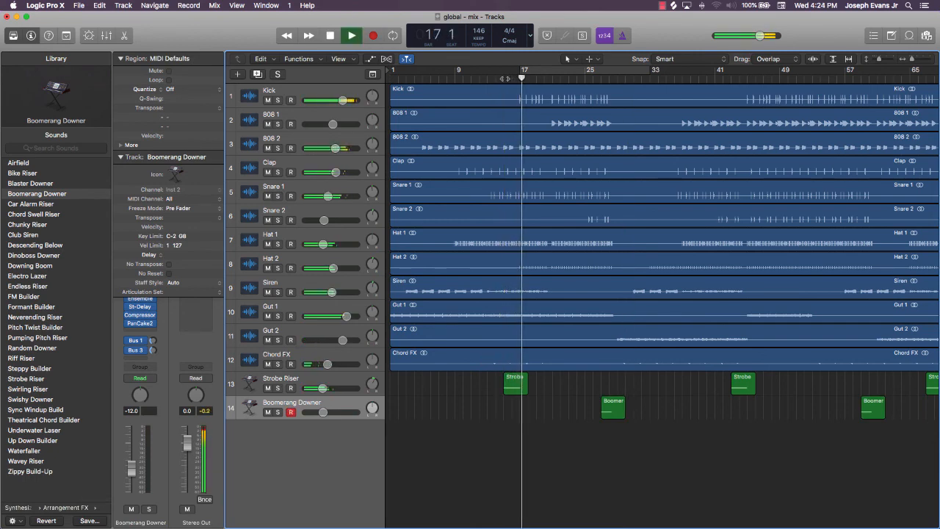
click(498, 79)
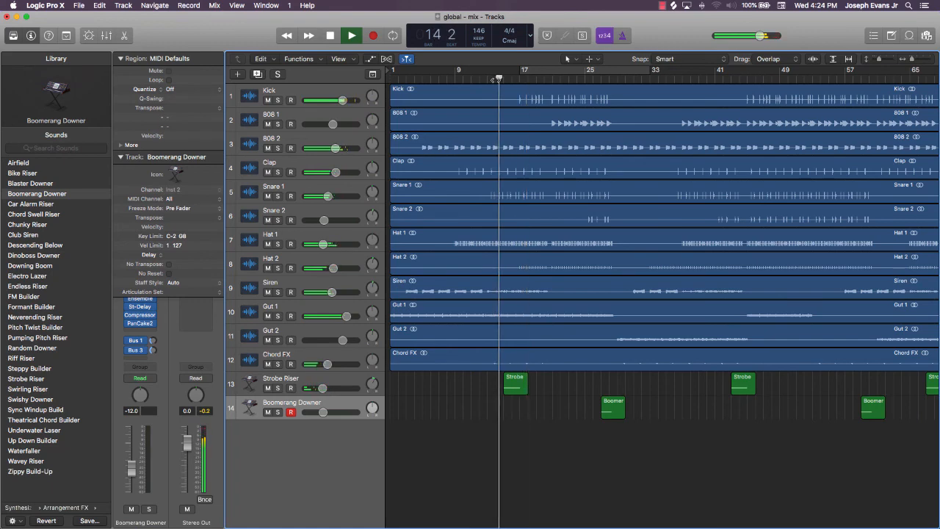
key(space)
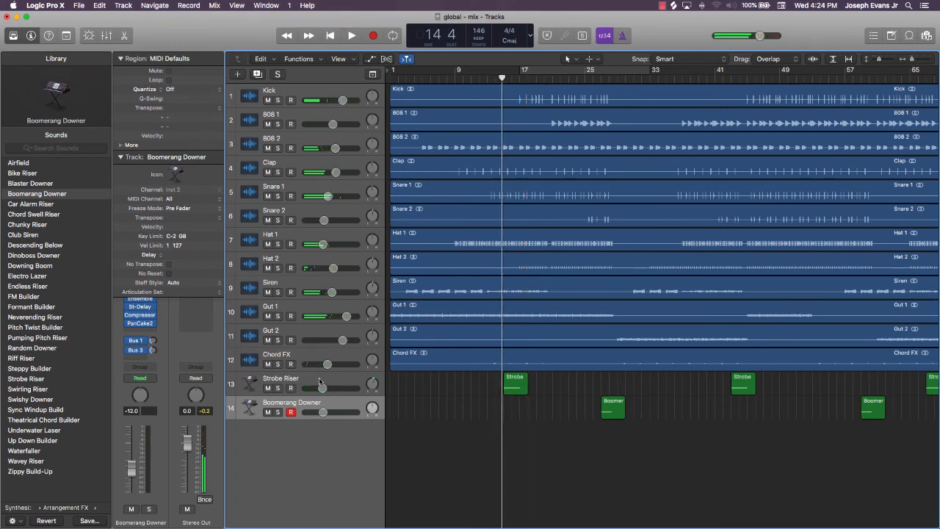
Set the LFO length of the Strobe Riser track's PanCake2 to 2 Bars (8/4)
click(319, 381)
click(139, 324)
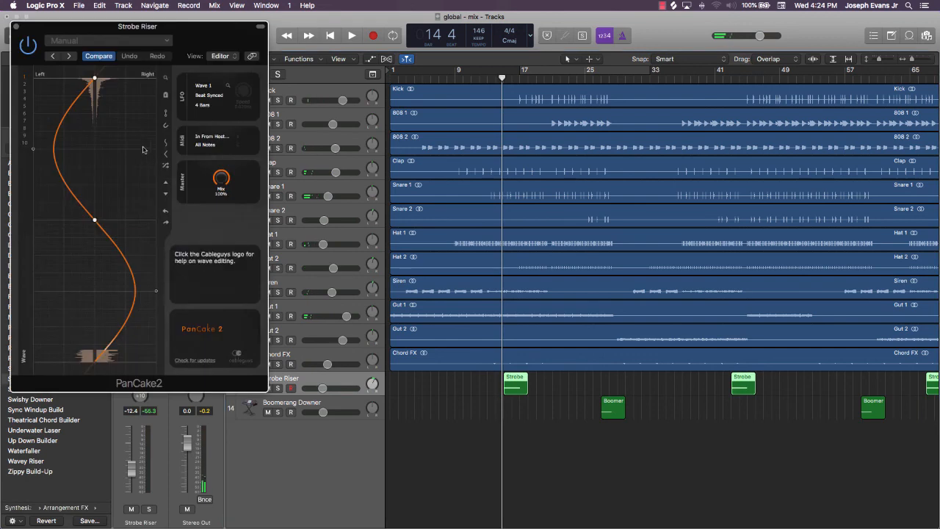
click(202, 105)
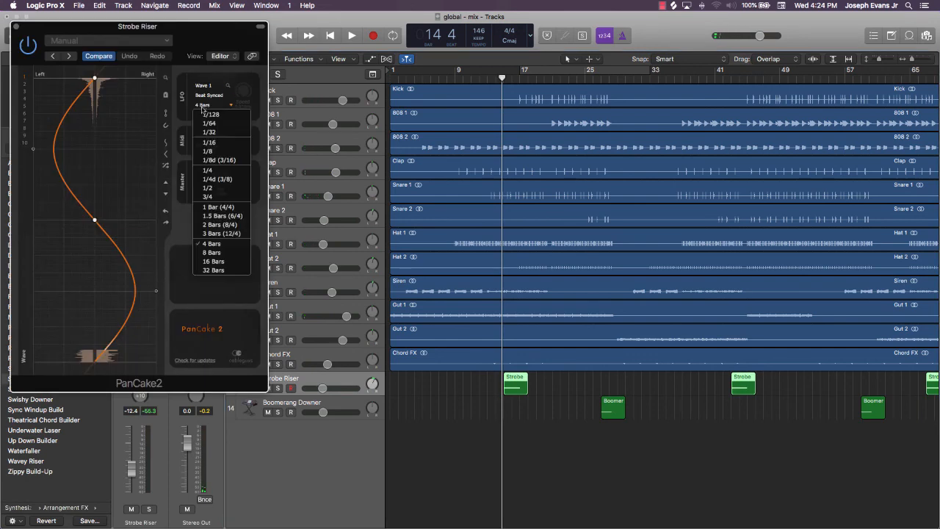
click(218, 225)
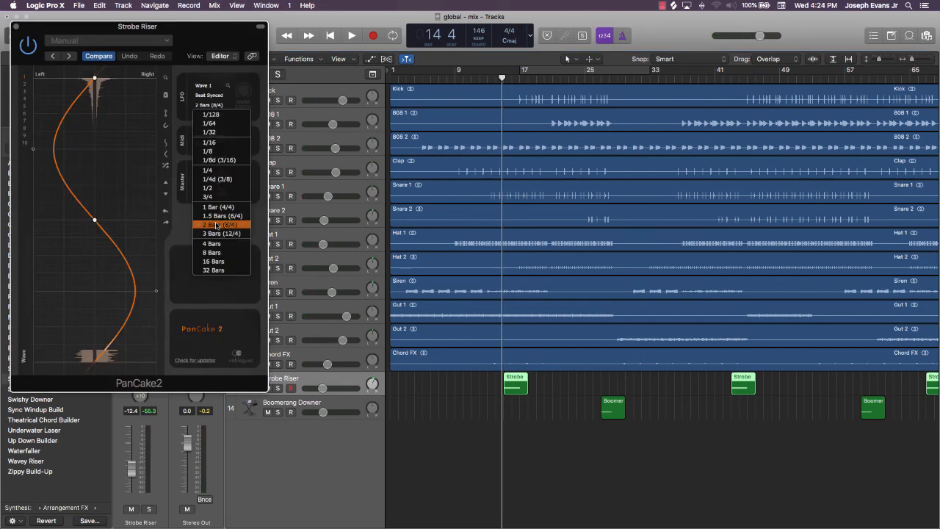
click(217, 225)
Audition the first riser with its panning effect, then remove PanCake2 from the Strobe Riser track
click(475, 448)
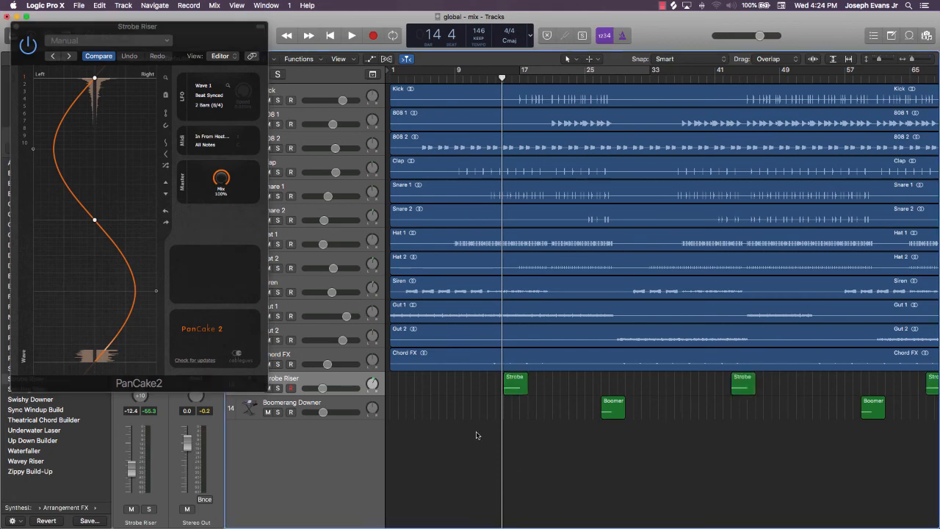
key(space)
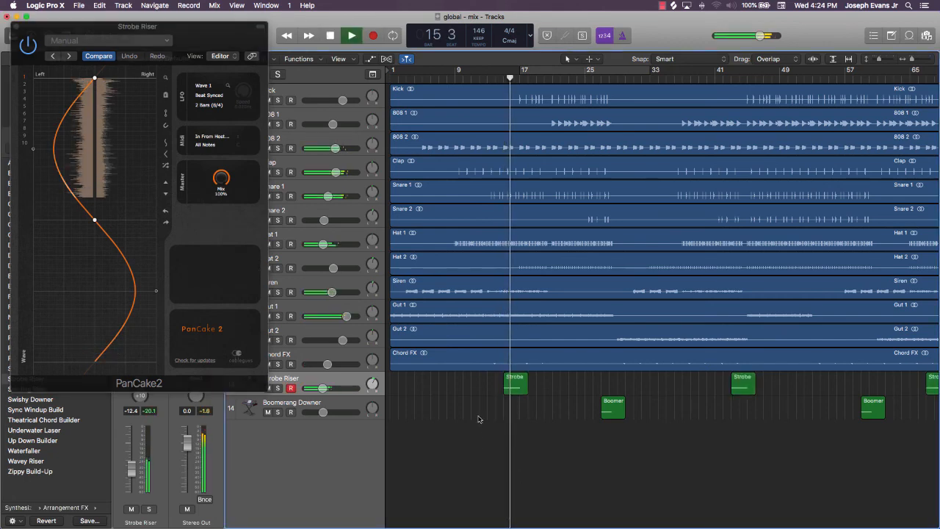
click(16, 27)
key(space)
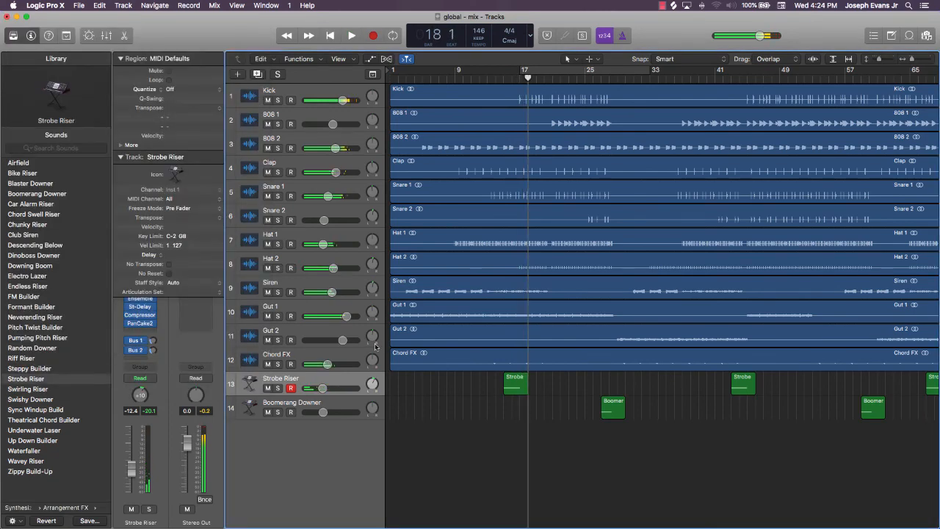
click(152, 324)
click(160, 336)
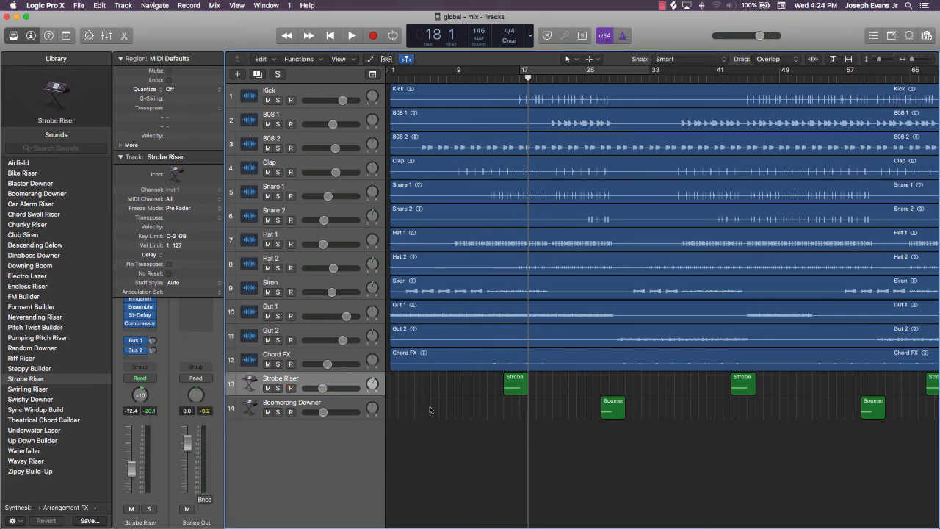
Play the mix from the beginning through to bar 69, then stop and return the playhead to bar 1
key(Return)
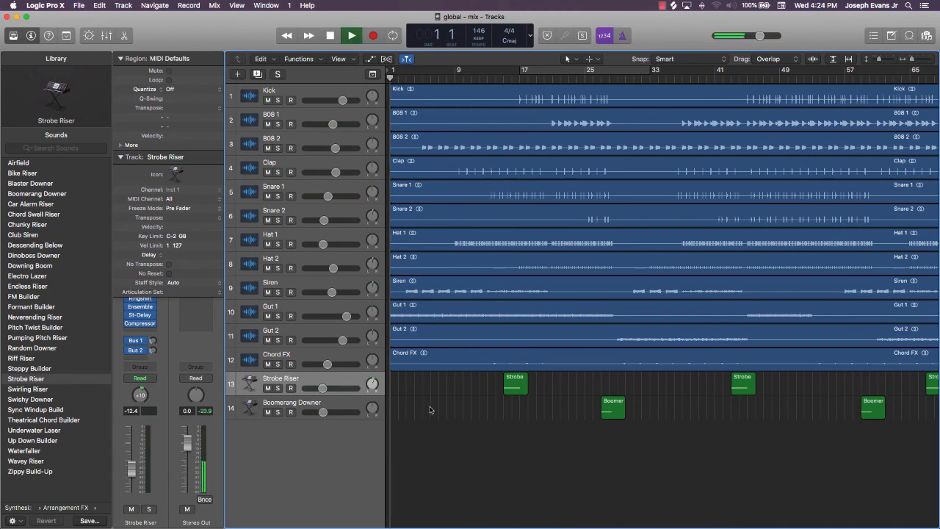
scroll(433, 408, up, 5)
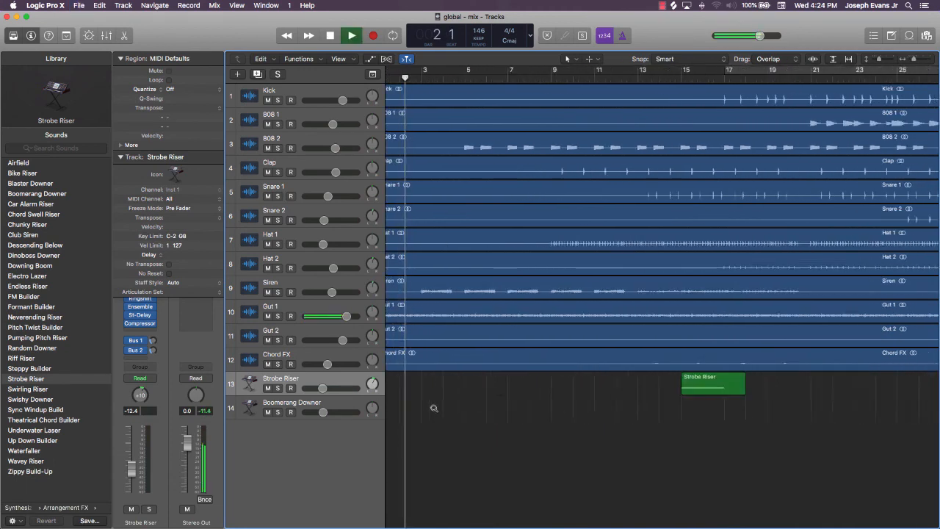
scroll(435, 409, down, 5)
scroll(434, 408, down, 2)
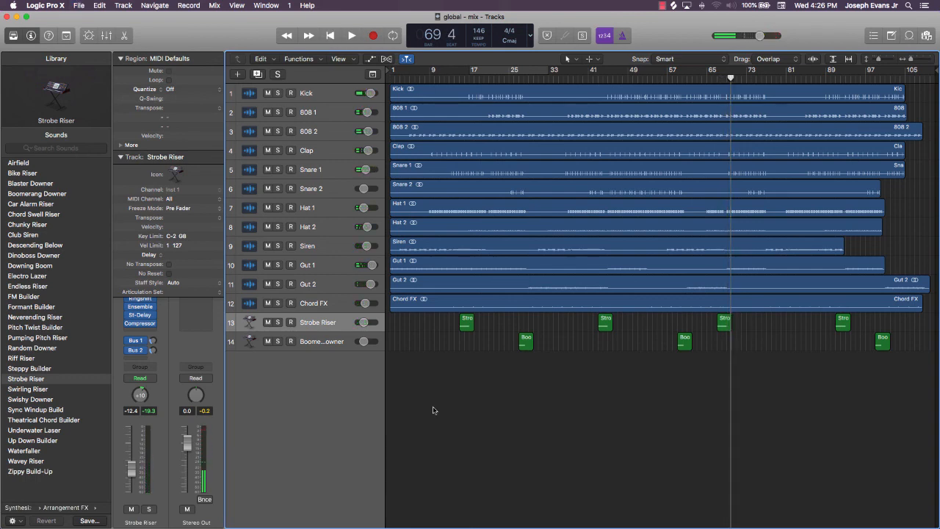
key(space)
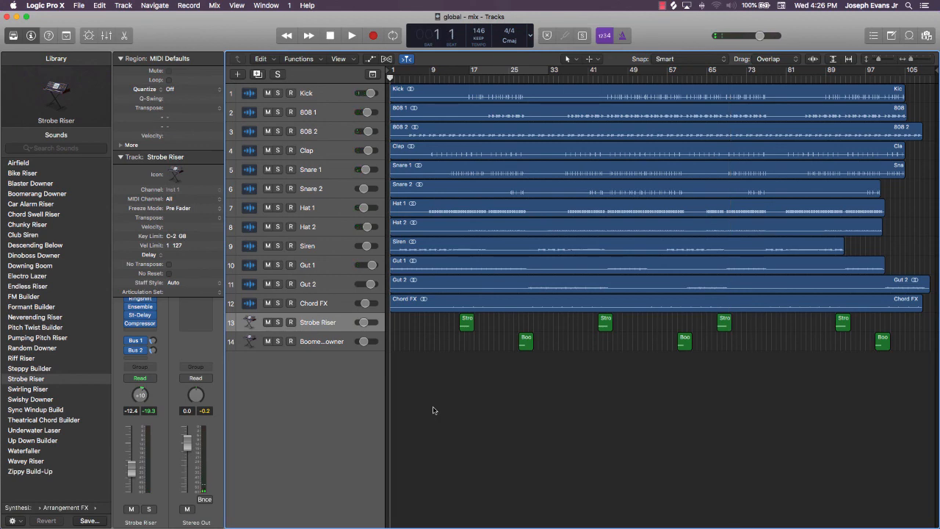